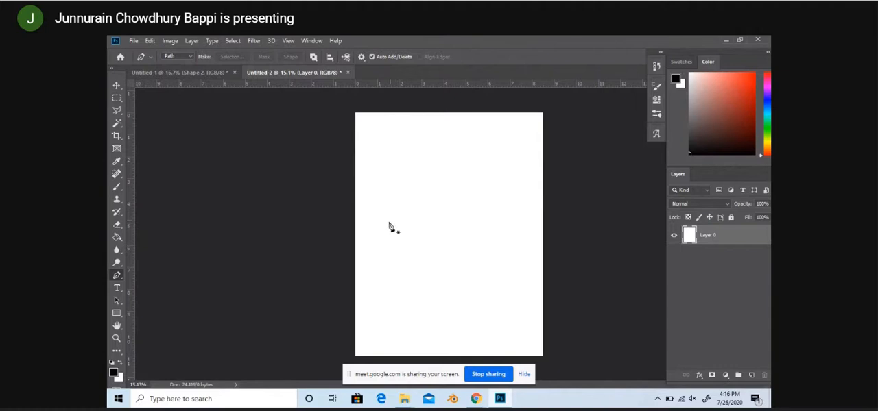
Step: Draw an irregular outline of straight segments across the middle of the page with the Pen tool in Path mode
click(380, 240)
click(411, 181)
click(455, 176)
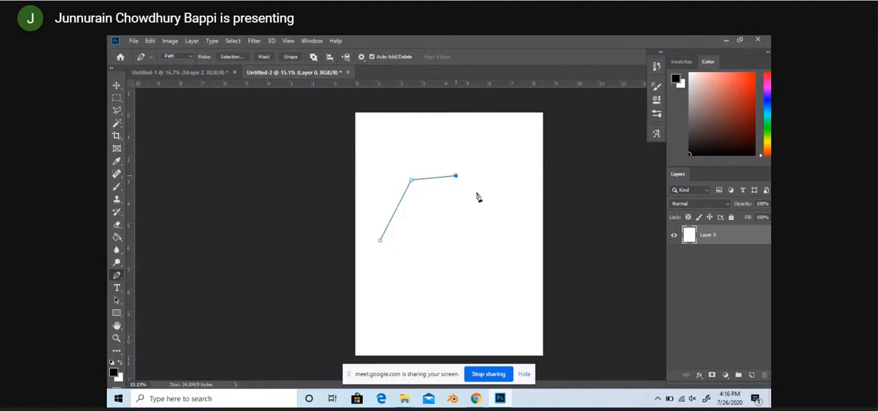
click(503, 209)
click(508, 248)
click(485, 253)
click(454, 253)
click(432, 275)
click(411, 264)
click(391, 248)
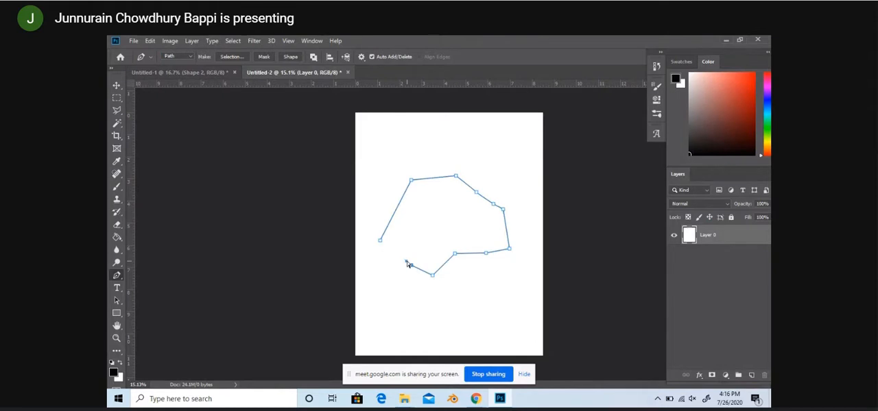
Step: Undo the whole pen path so the page is blank again
key(ctrl+z)
key(ctrl+z)
key(ctrl+z)
key(ctrl+z)
key(ctrl+z)
key(ctrl+z)
key(ctrl+z)
key(ctrl+z)
key(ctrl+z)
key(ctrl+z)
key(ctrl+z)
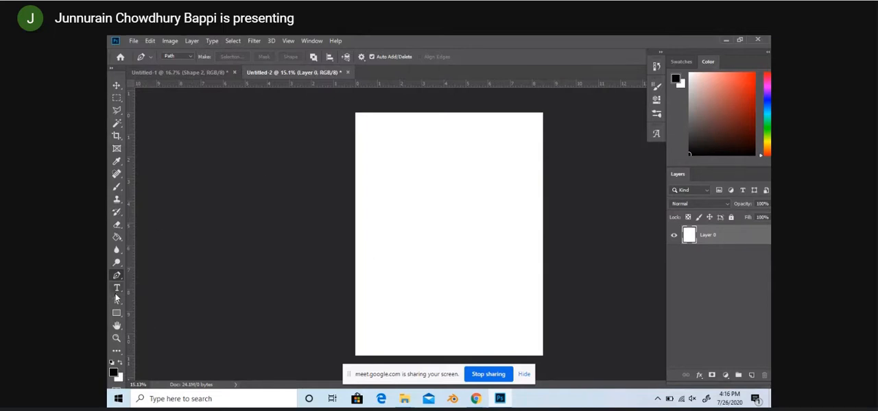
Step: Look through the shape tools and the preset shapes offered by the Custom Shape tool
click(117, 314)
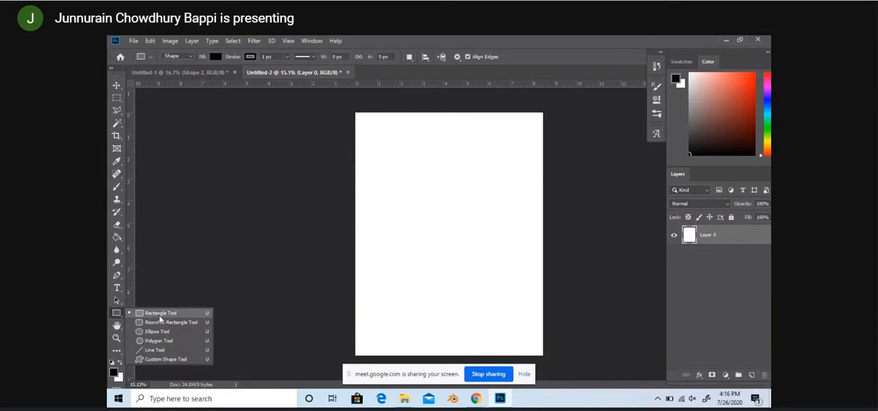
click(116, 314)
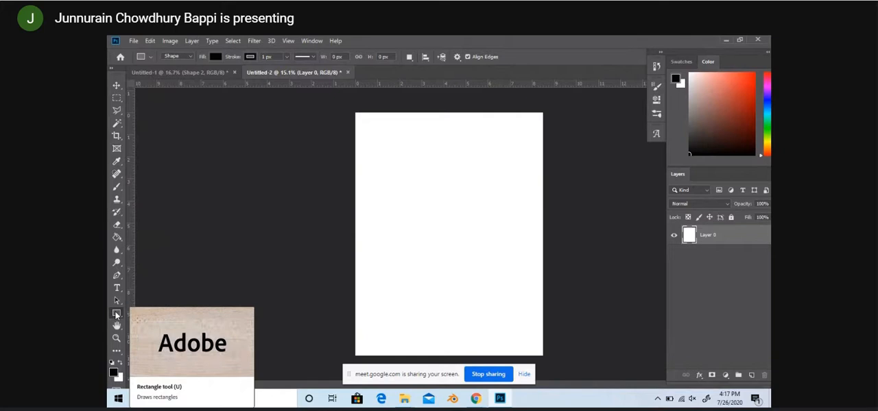
click(116, 314)
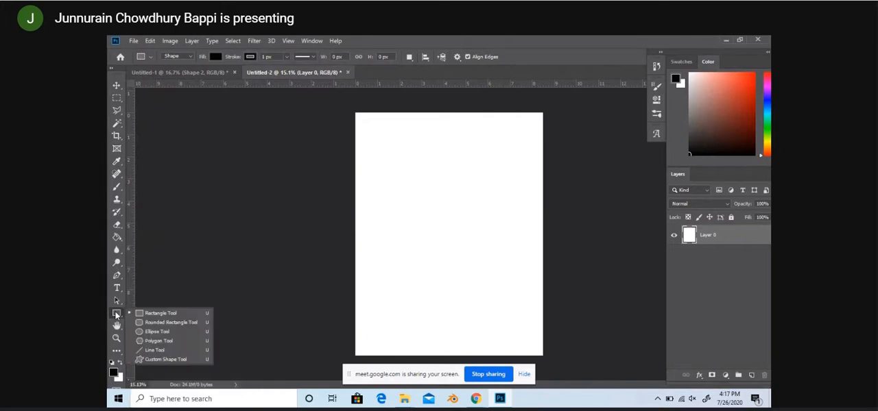
click(169, 359)
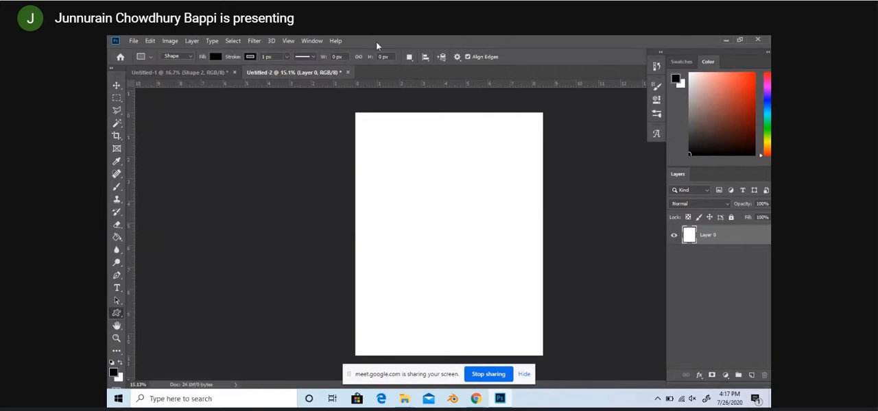
click(499, 57)
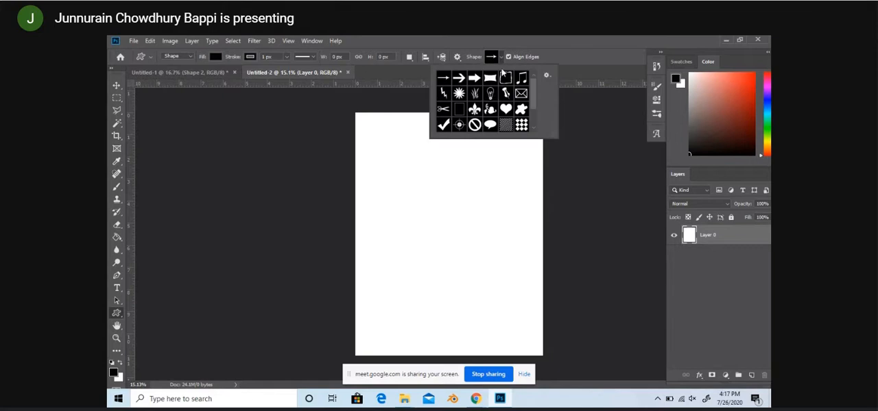
click(500, 59)
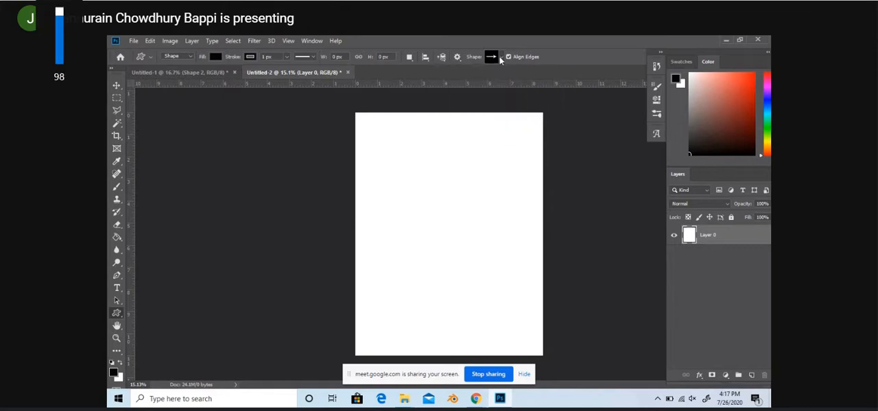
right_click(115, 317)
click(115, 318)
Step: Switch back to the Pen tool and set its drawing mode to Shape
click(119, 277)
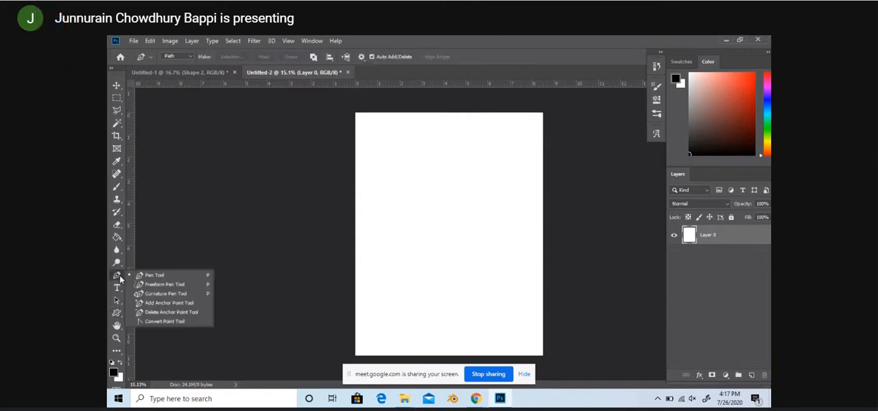
click(119, 277)
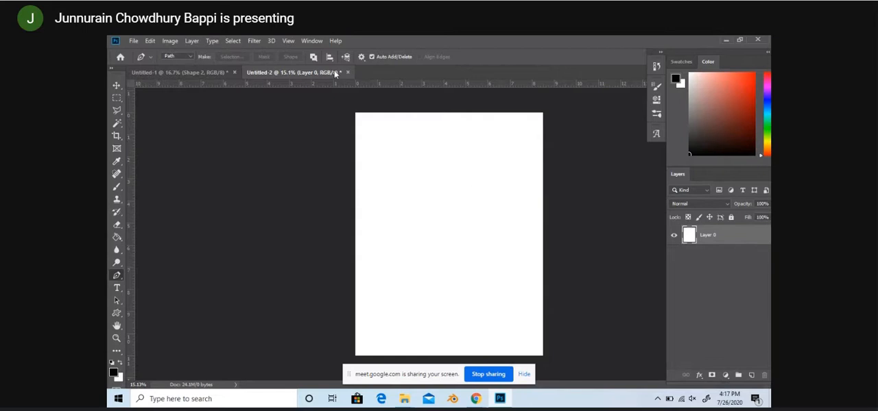
click(312, 58)
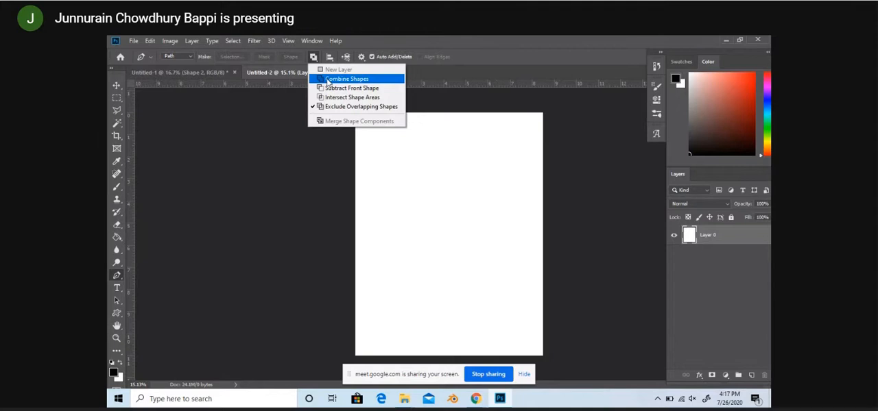
click(314, 59)
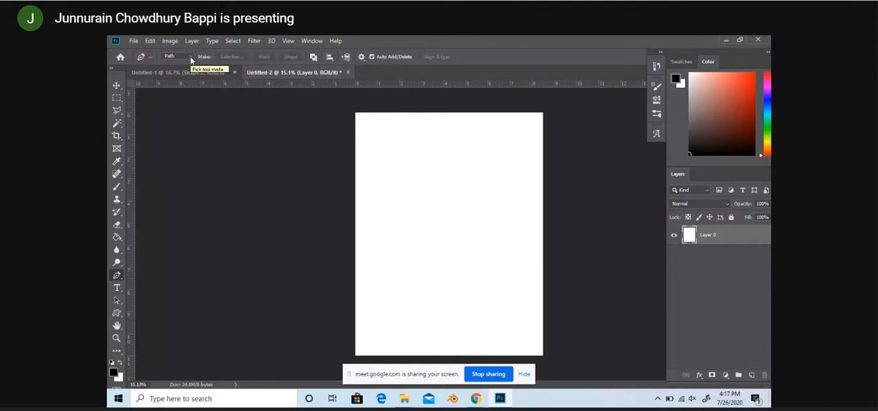
right_click(117, 275)
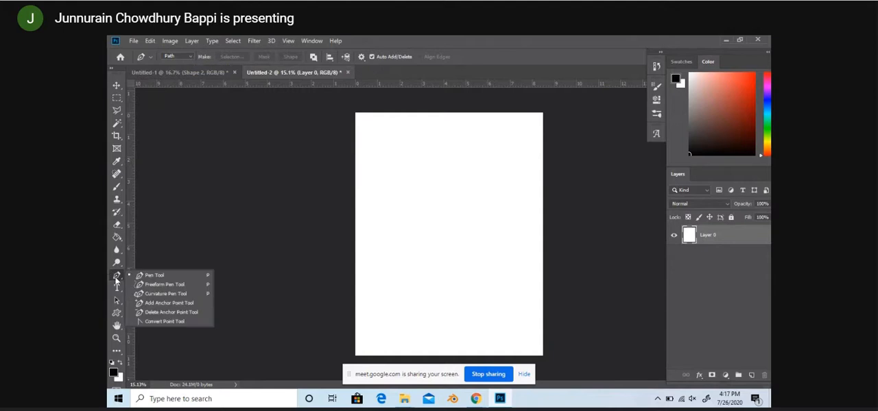
click(190, 57)
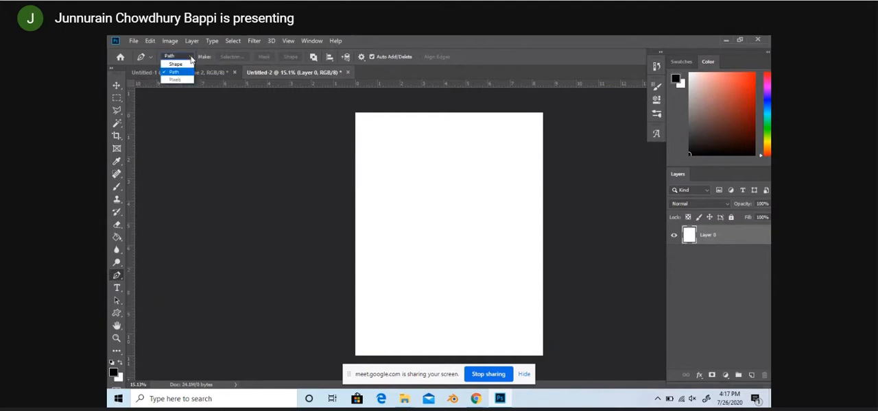
click(184, 58)
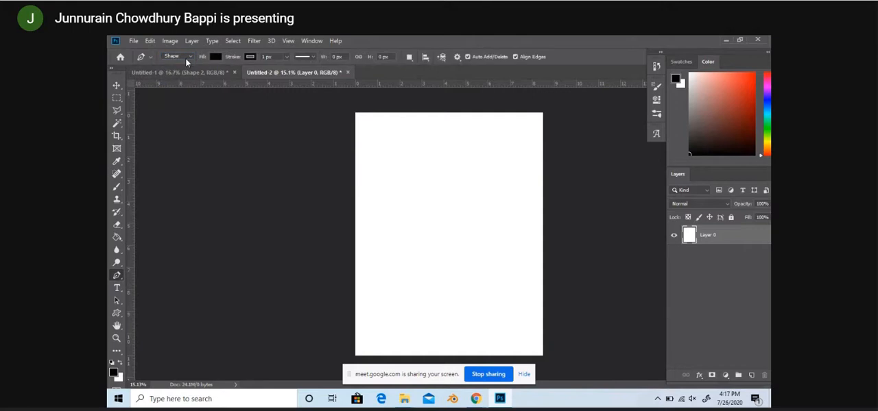
click(116, 314)
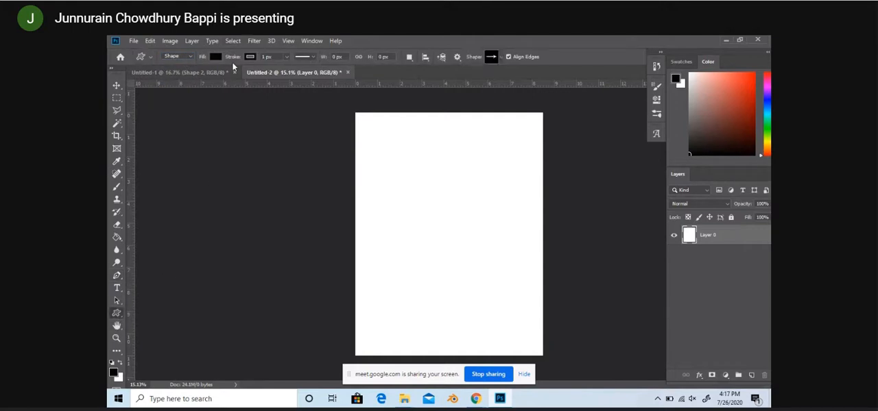
click(117, 275)
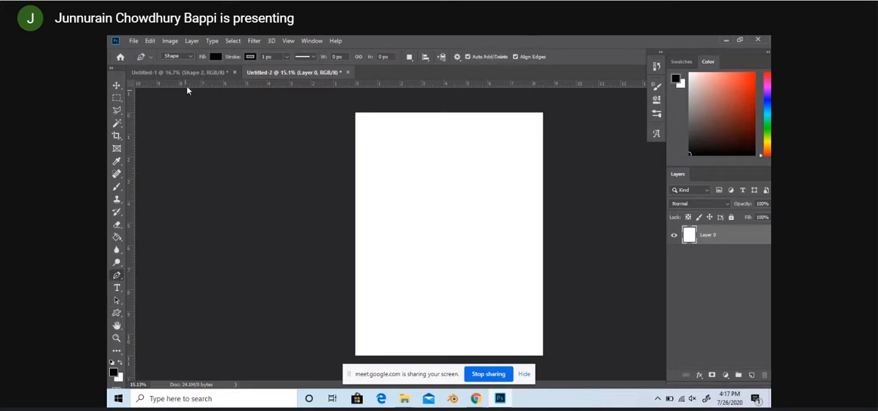
click(188, 58)
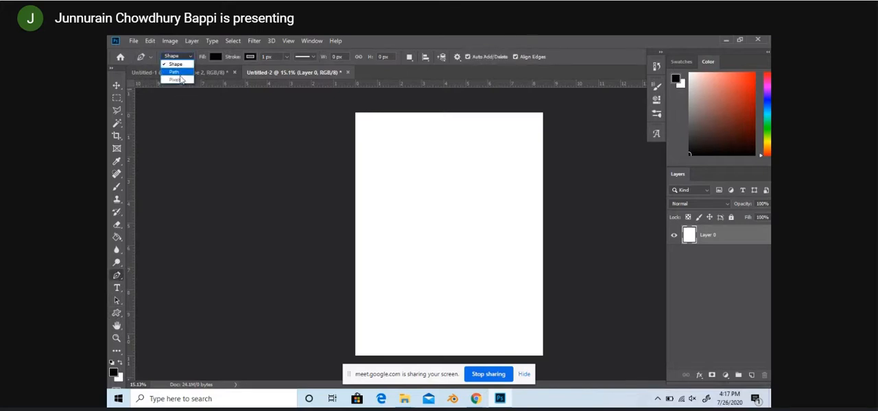
click(191, 54)
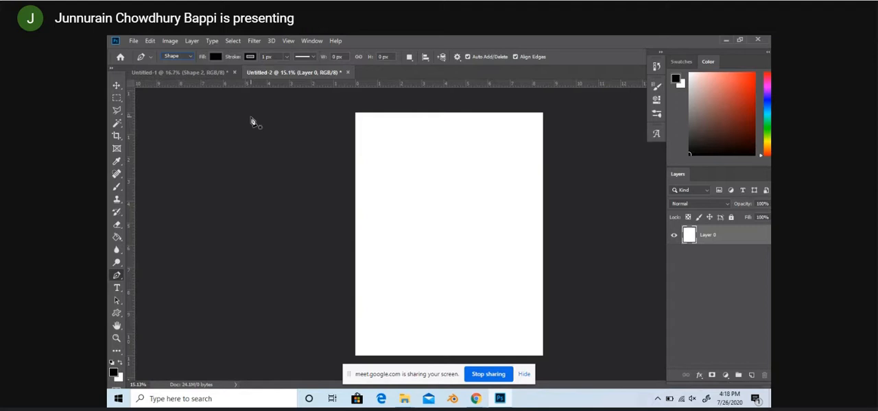
Step: Set the Pen tool's stroke to no color
click(251, 57)
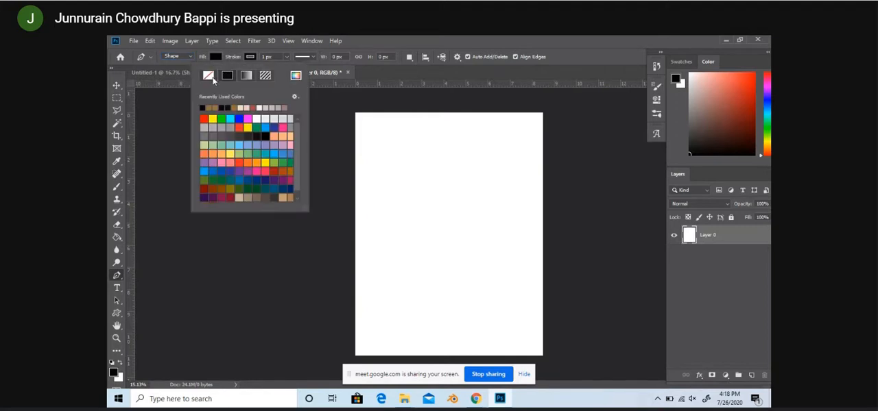
click(213, 79)
click(251, 57)
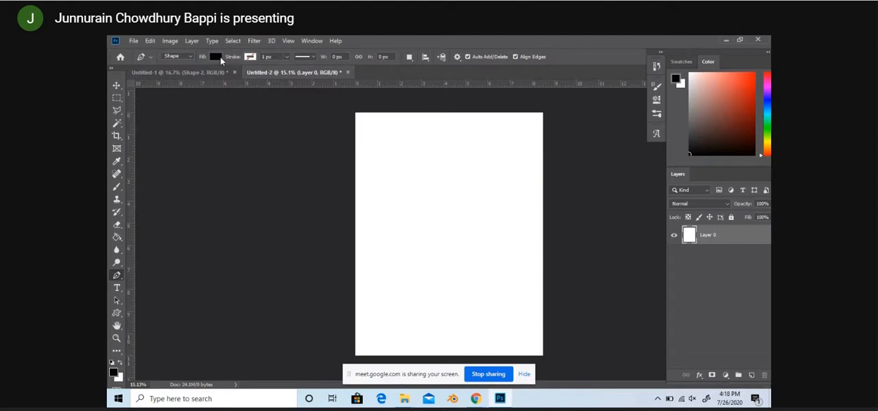
Step: Set the Pen tool's shape fill to light yellow
click(218, 57)
click(174, 76)
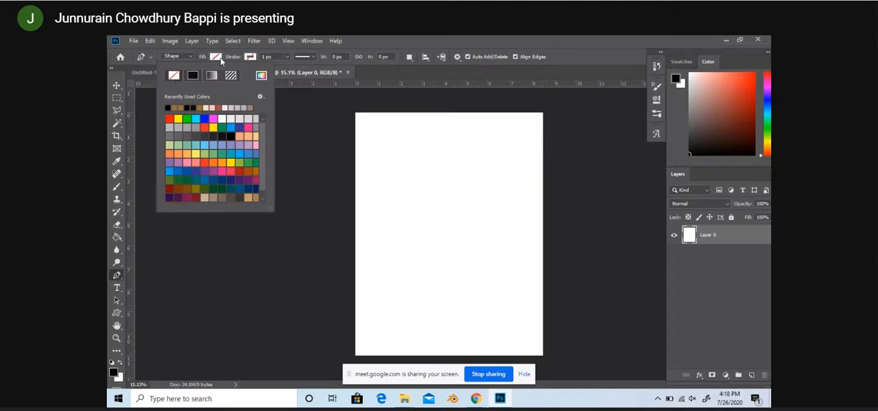
click(198, 152)
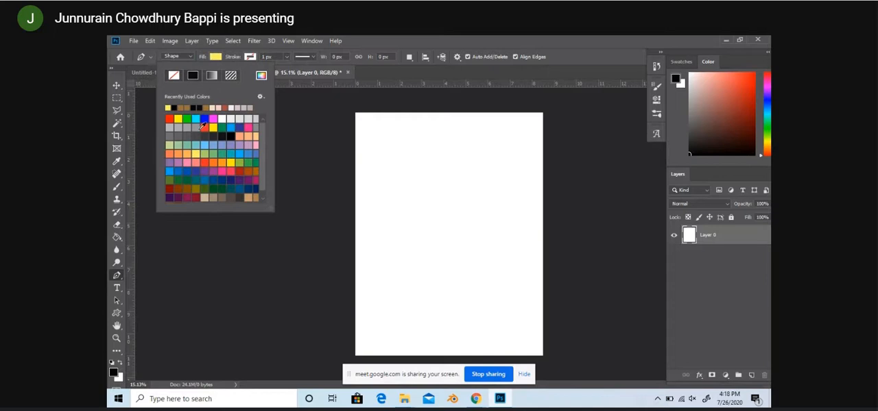
click(215, 57)
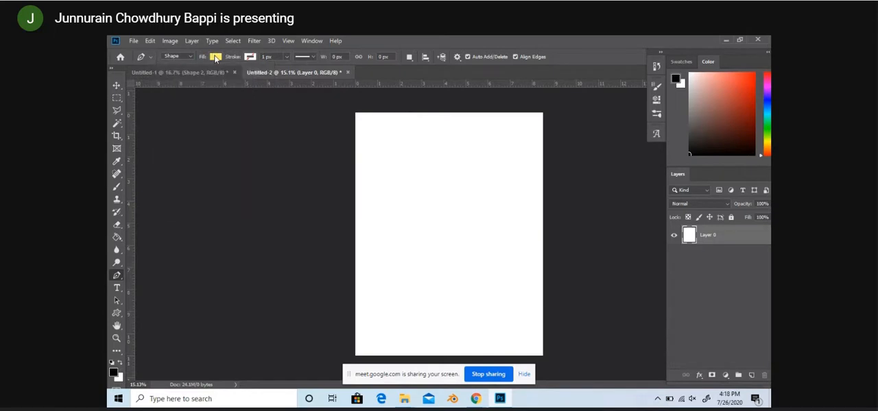
Step: Set the Pen tool's shape stroke to blue
click(250, 58)
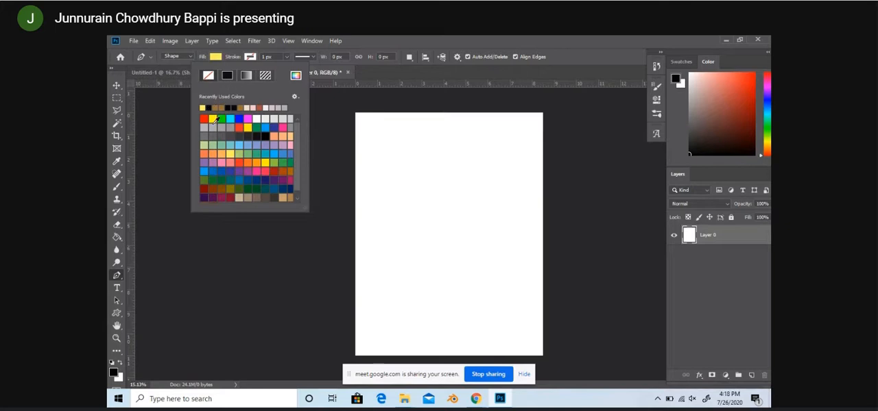
click(282, 153)
click(251, 57)
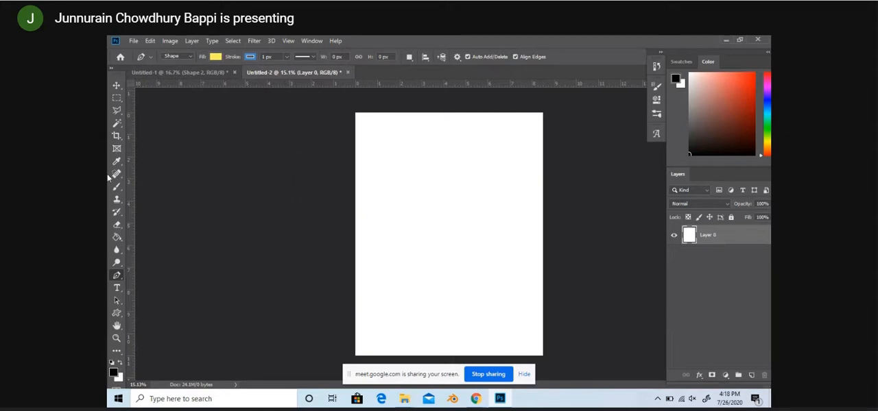
Step: Draw a flat, irregular polygon about 1282 px wide and 482 px high across the middle of the page with the Pen tool
right_click(115, 280)
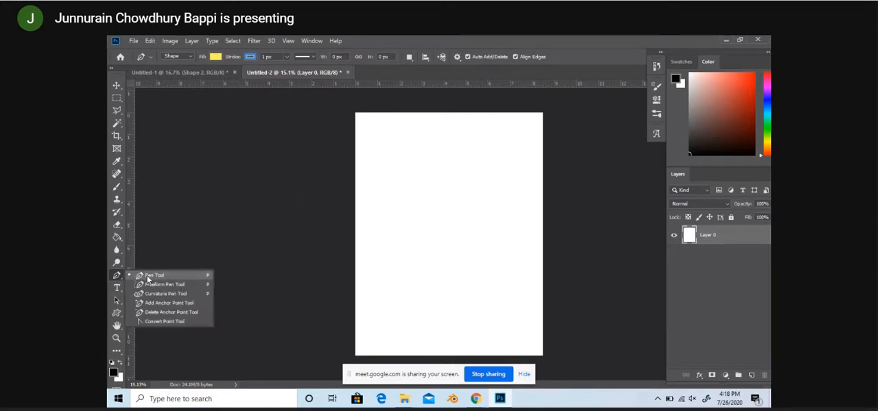
click(118, 277)
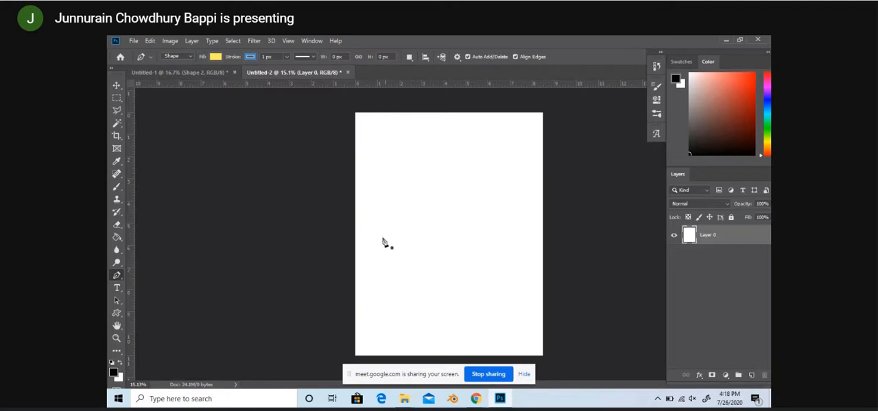
click(381, 237)
click(420, 218)
click(445, 223)
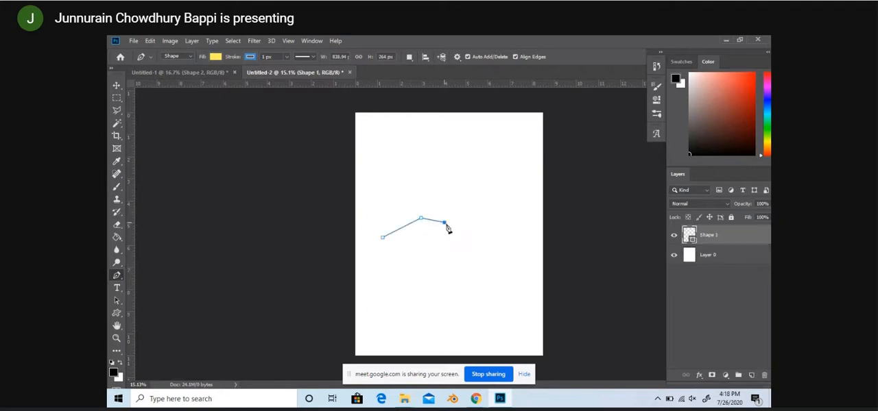
click(477, 233)
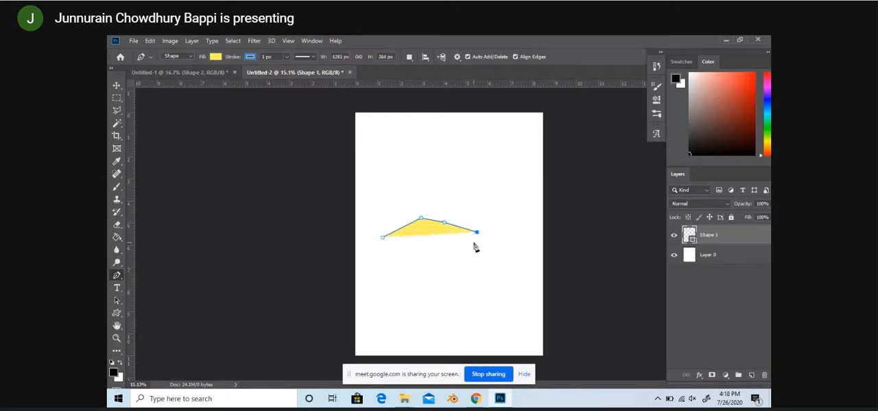
click(473, 241)
click(449, 256)
click(435, 252)
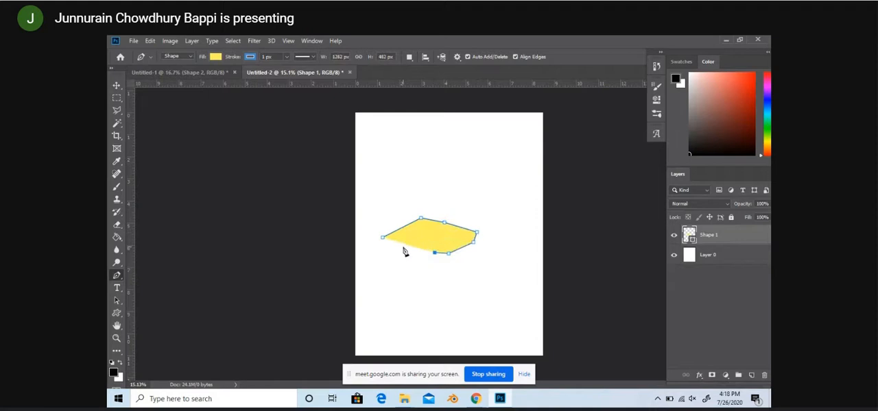
click(402, 247)
click(383, 239)
key(Return)
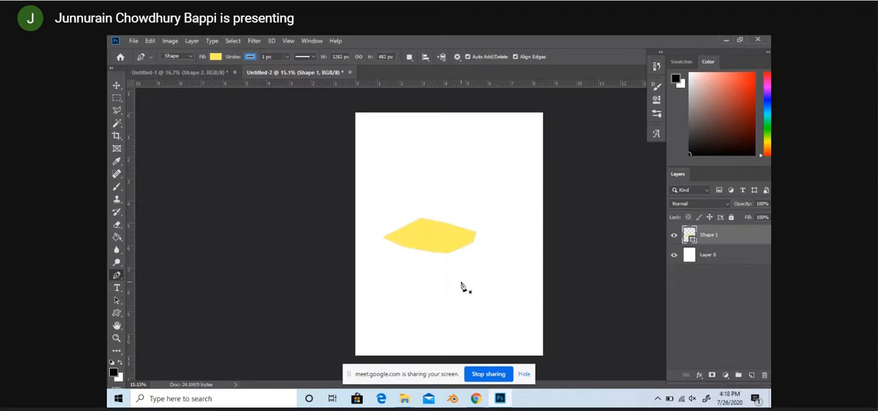
Step: Undo the yellow polygon and the unlocking of the background layer
key(ctrl+z)
key(ctrl+z)
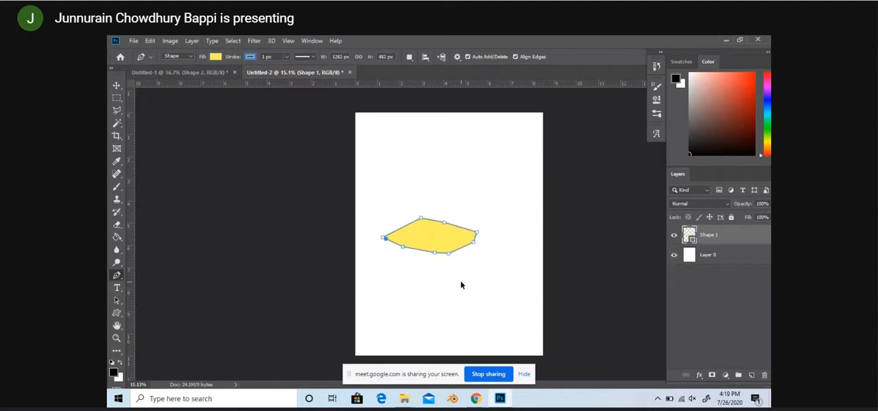
key(ctrl+z)
key(ctrl+z)
key(ctrl+z)
key(ctrl+z)
key(ctrl+z)
key(ctrl+z)
key(ctrl+z)
key(ctrl+z)
key(ctrl+z)
key(ctrl+z)
key(ctrl+z)
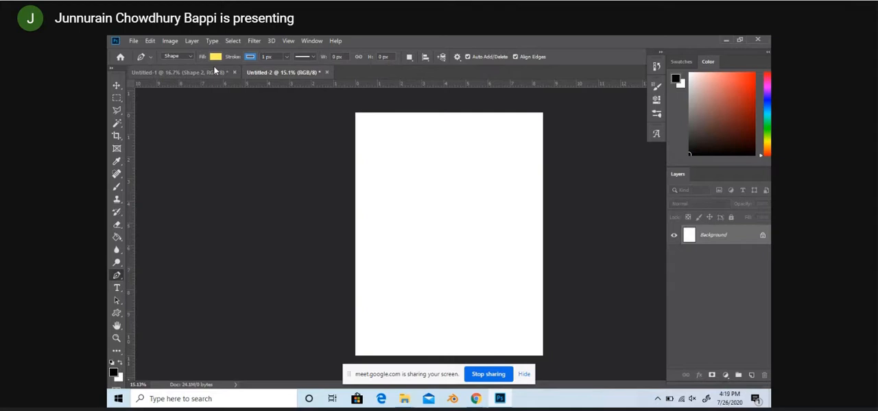
Step: Set the Pen tool's shape stroke width to 42.89 px and its stroke color to dark blue
click(287, 61)
click(287, 61)
click(288, 59)
click(292, 67)
click(250, 57)
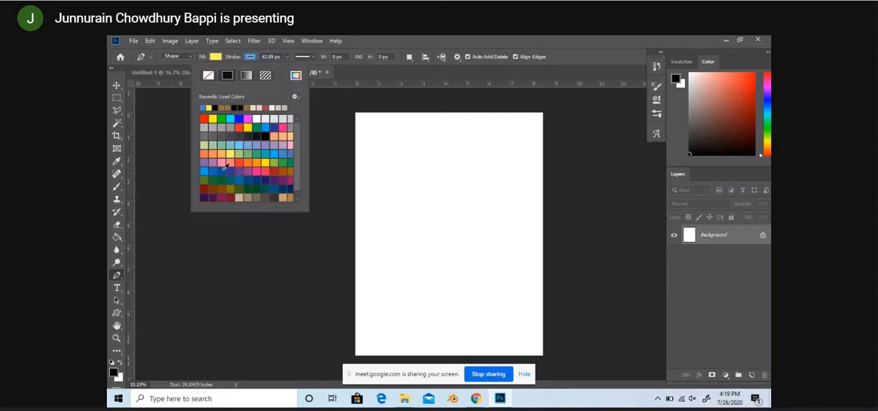
click(220, 171)
click(256, 60)
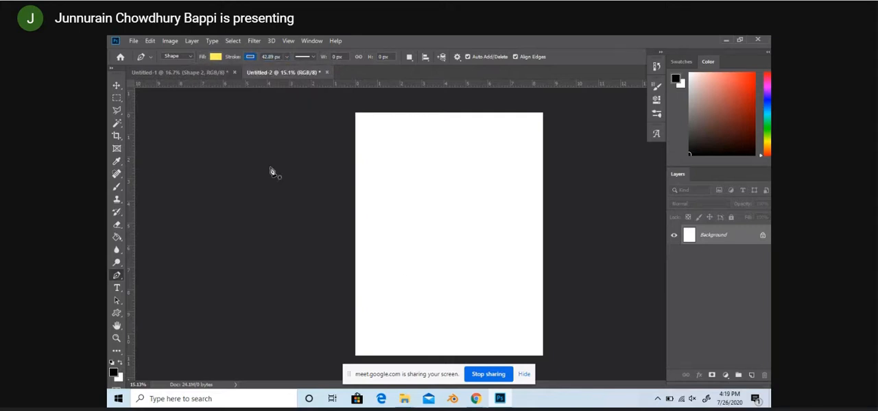
Step: Draw a closed irregular polygon about 1546 px wide and 706 px high across the middle of the page with the Pen tool
click(382, 231)
click(432, 203)
click(471, 211)
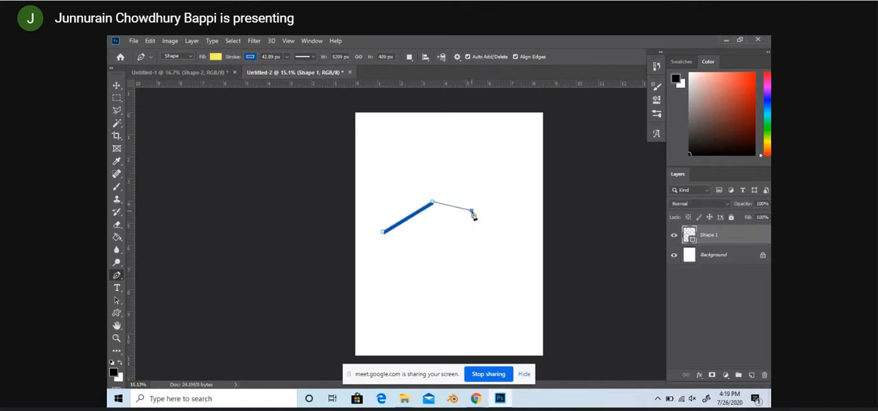
click(495, 224)
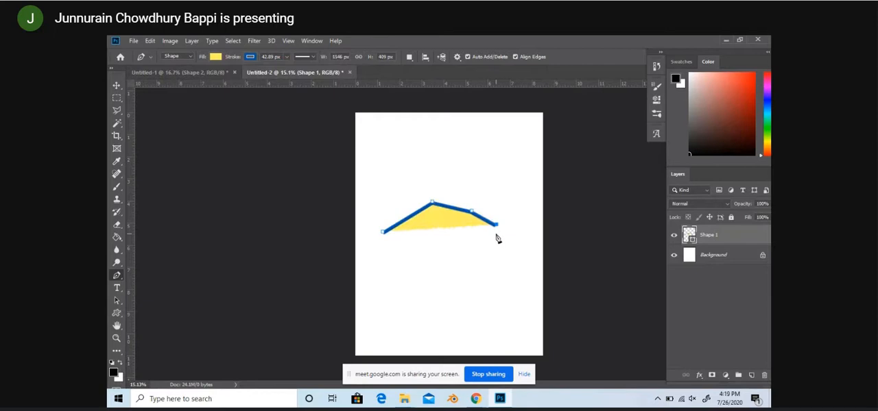
click(495, 234)
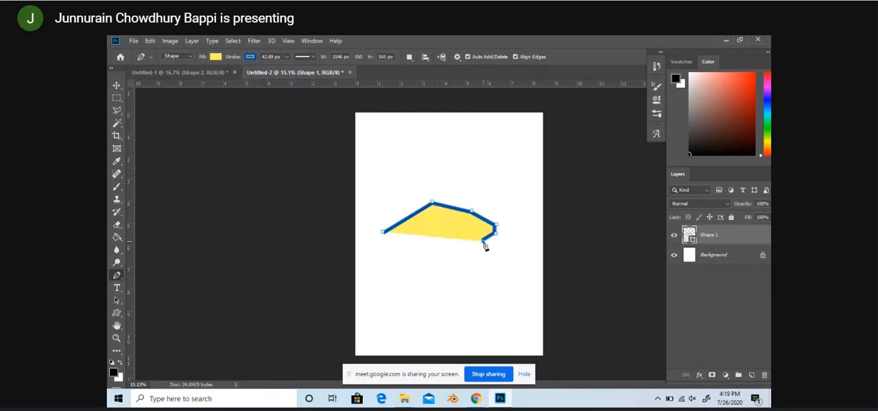
click(469, 244)
click(437, 253)
click(382, 234)
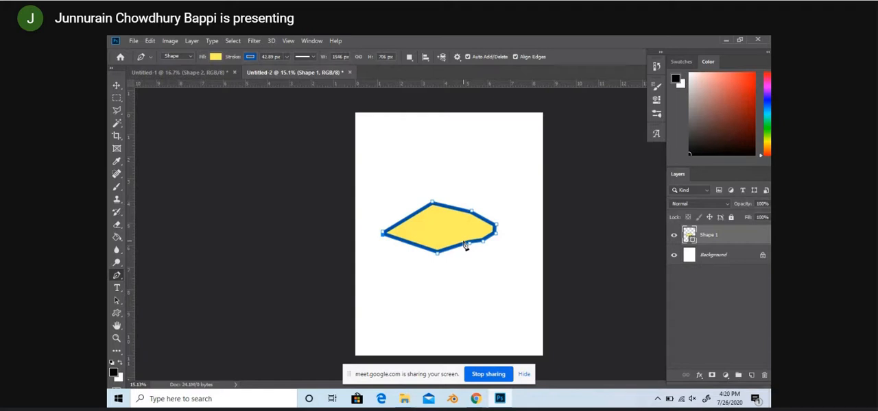
Step: Unlock the background layer and accept its default blending options
click(762, 258)
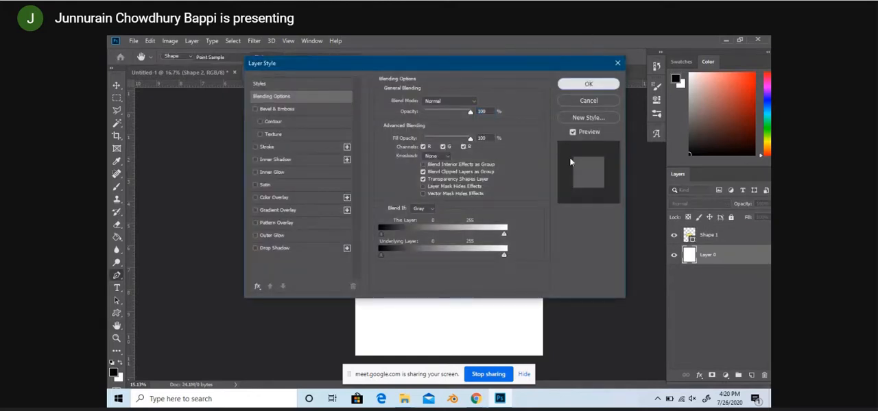
click(586, 84)
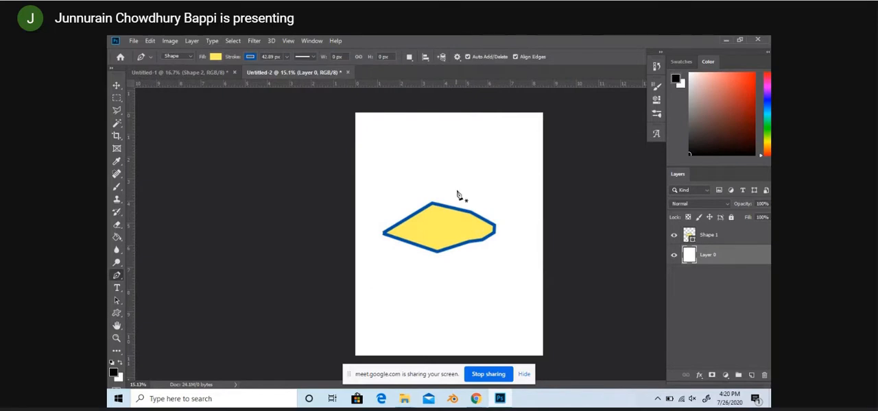
click(130, 42)
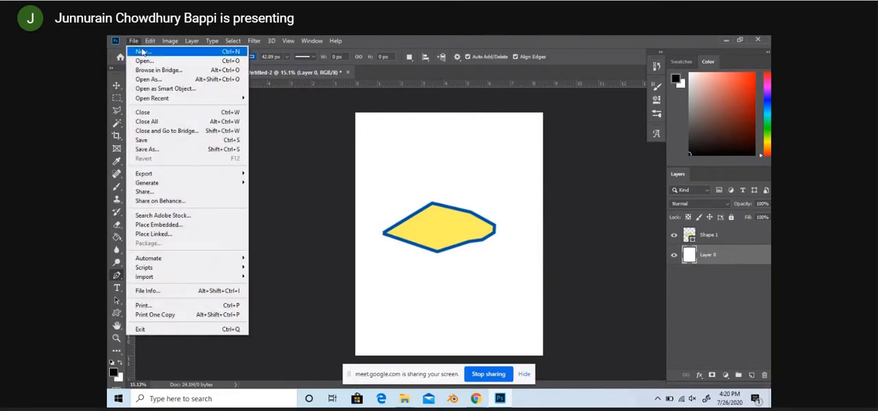
click(134, 42)
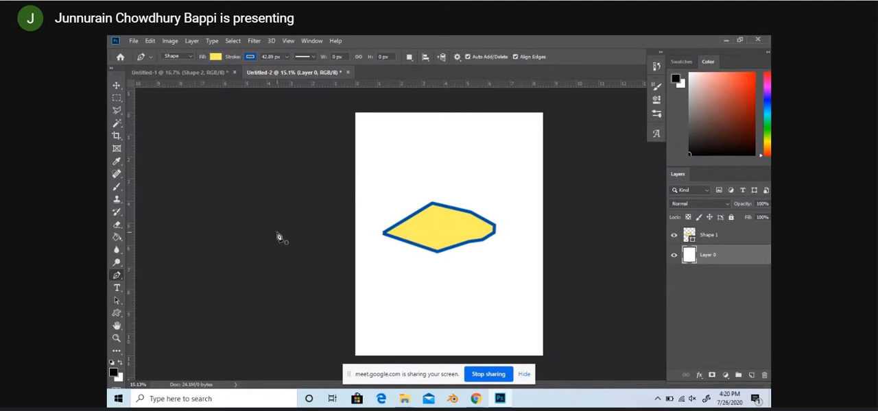
Step: Try moving the yellow shape slightly up and to the right, and remove it from the page
click(116, 85)
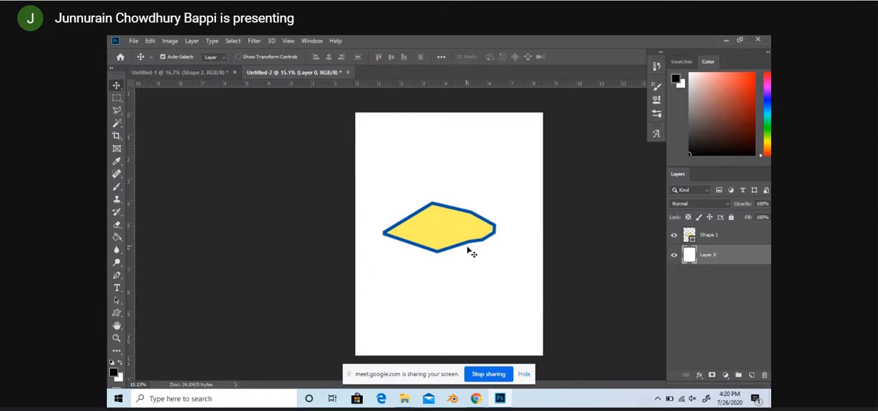
drag(461, 238, 471, 224)
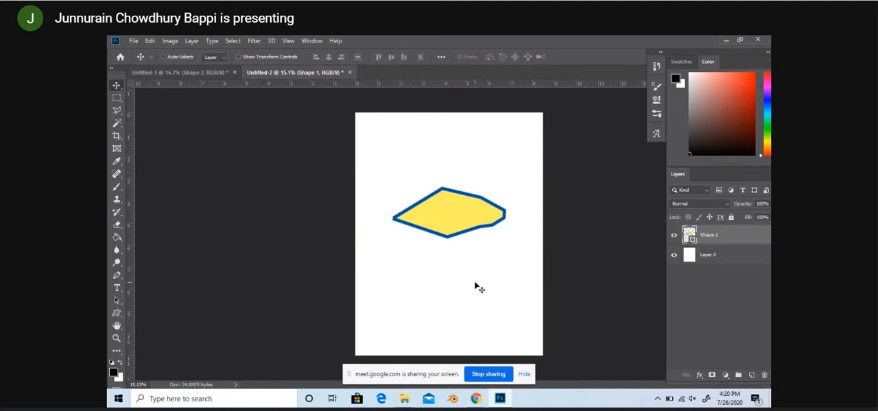
key(ctrl+z)
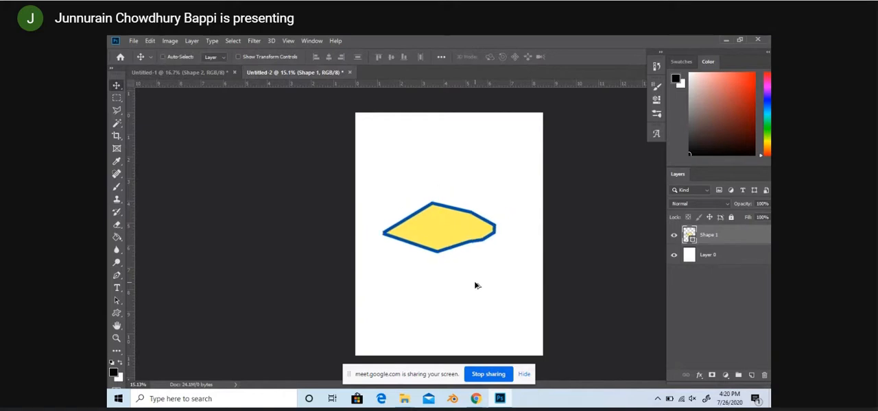
key(ctrl+shift+z)
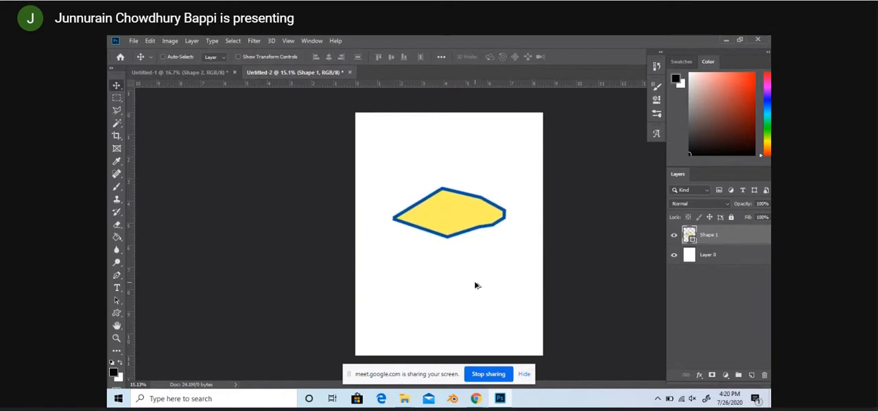
key(ctrl+z)
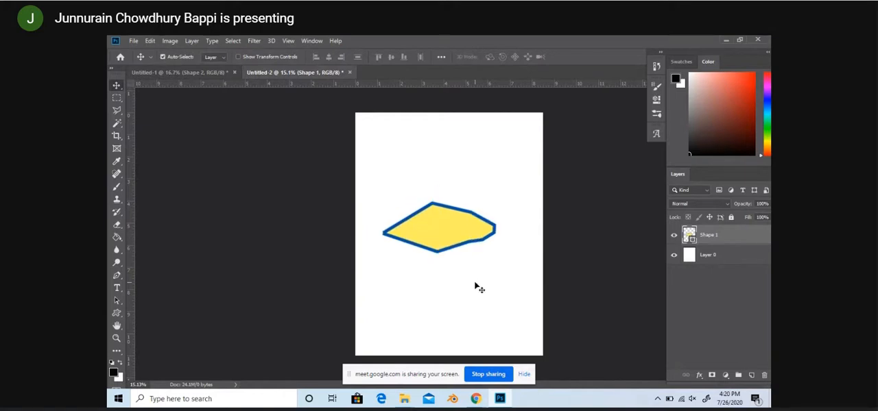
key(ctrl+z)
Step: Keep the Pen tool in Shape mode and set its fill to light blue
click(117, 275)
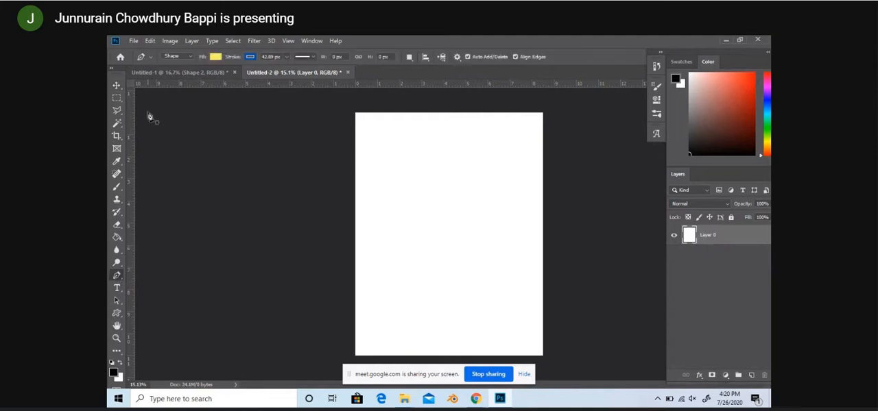
click(189, 58)
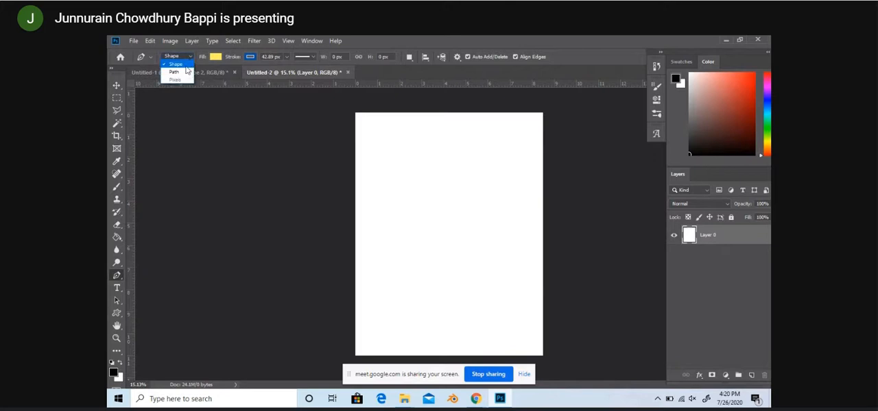
click(189, 64)
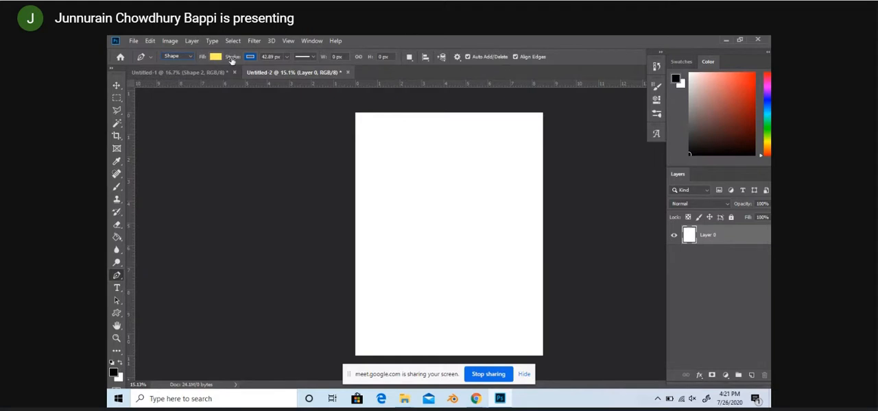
click(254, 58)
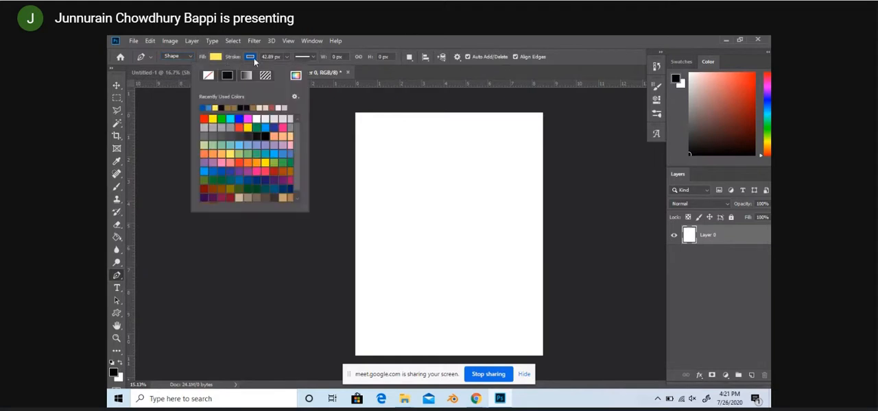
click(254, 58)
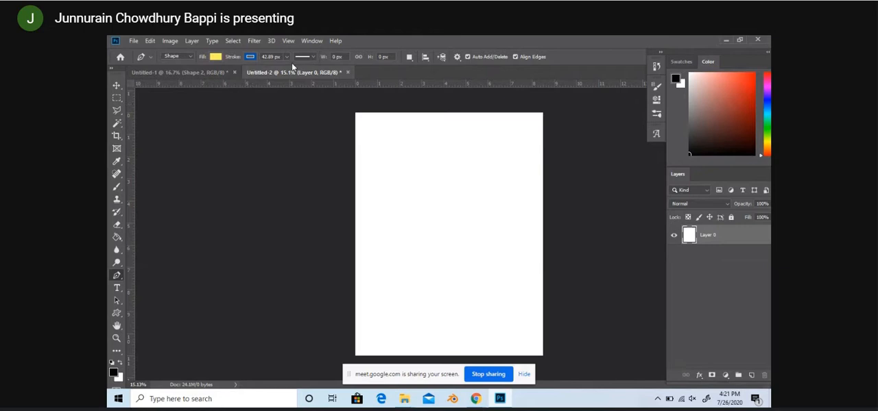
click(287, 59)
click(215, 57)
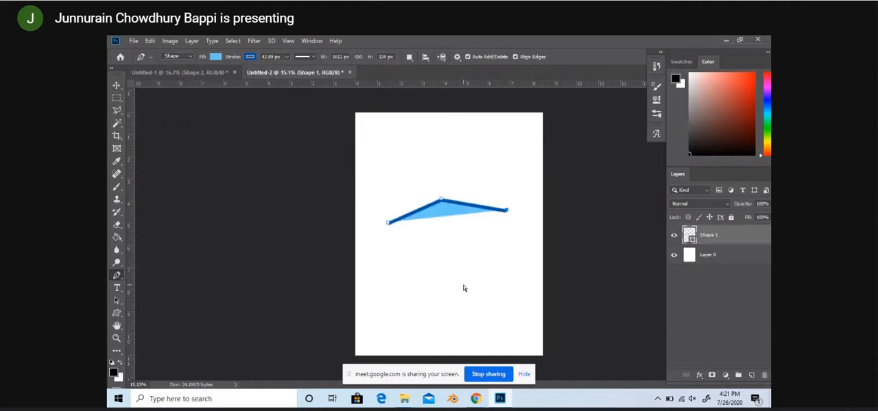
Step: Undo the anchor points of the unfinished Pen shape
key(ctrl+z)
key(ctrl+z)
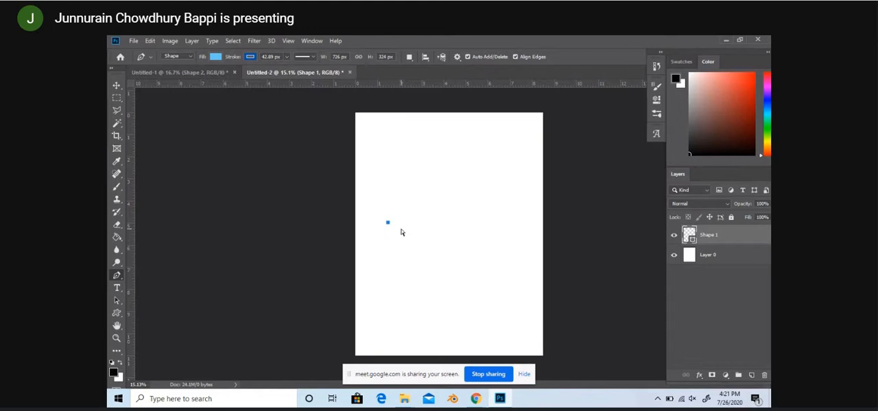
key(ctrl+z)
Step: Draw a closed fish-like shape about 1930 px wide and 627 px high across the middle of the page with the Pen tool
click(368, 233)
click(432, 213)
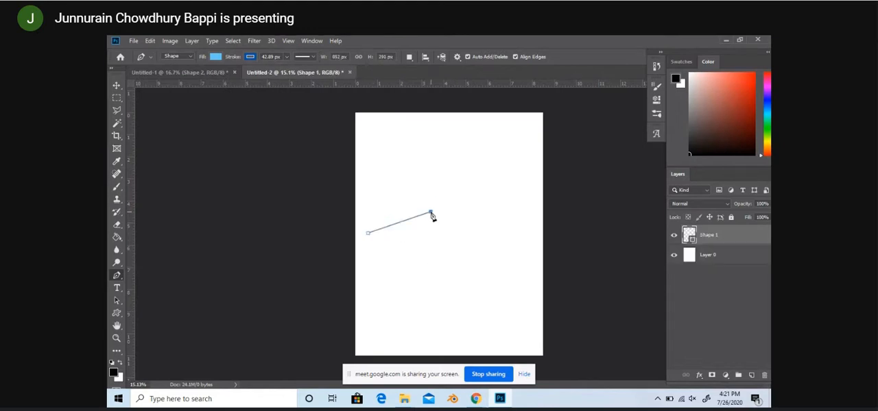
click(479, 227)
click(503, 223)
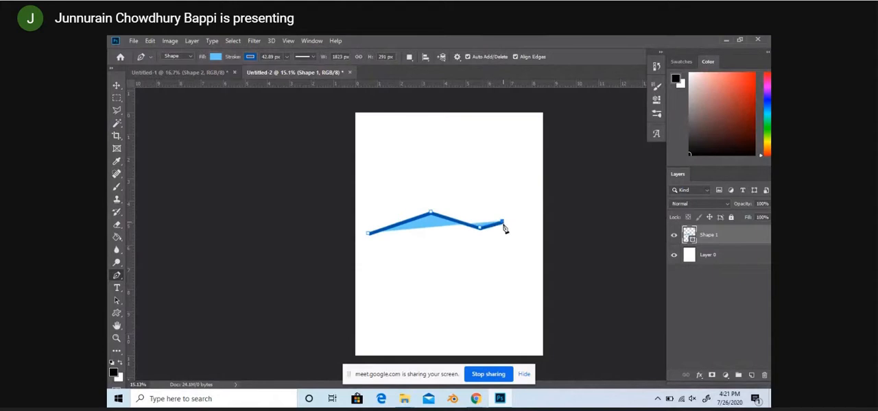
click(502, 235)
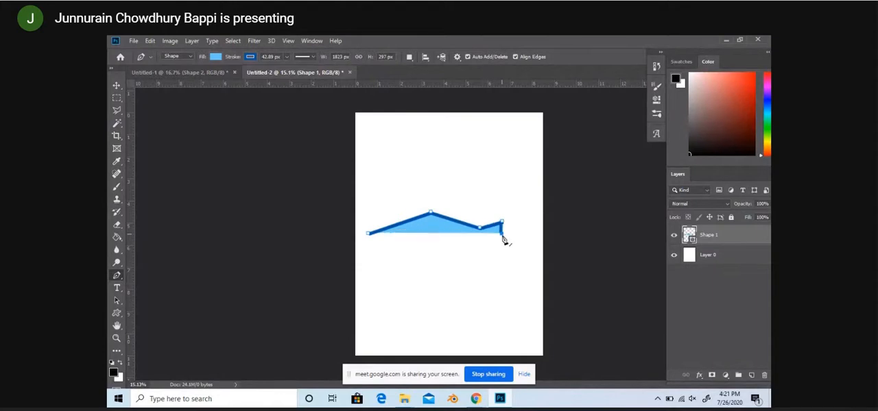
click(503, 240)
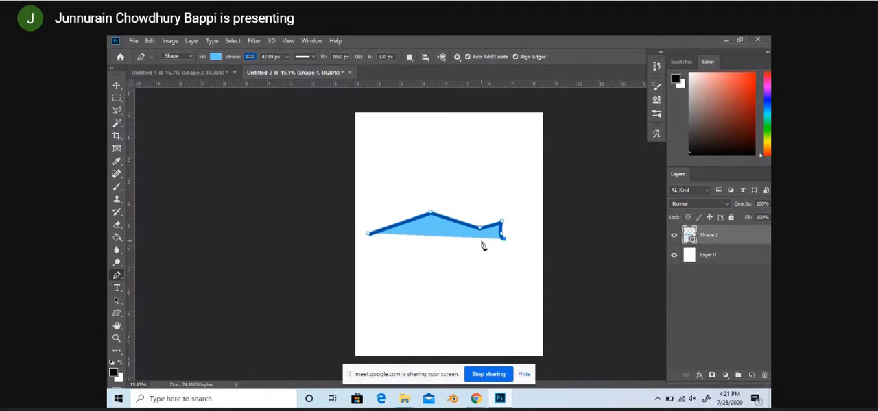
click(481, 240)
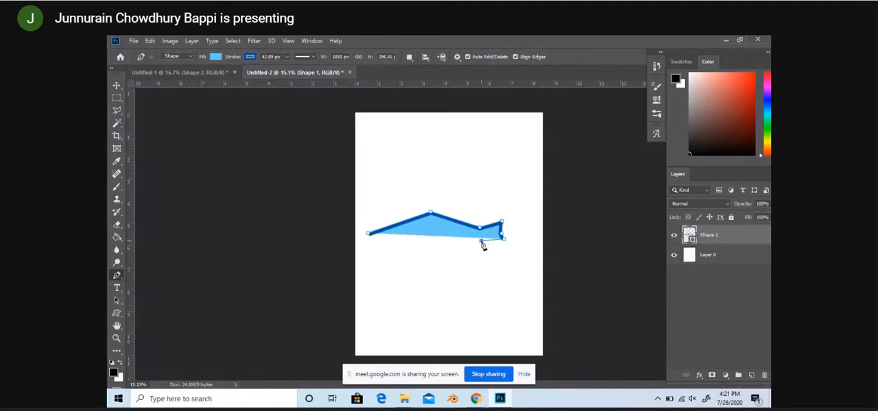
click(434, 259)
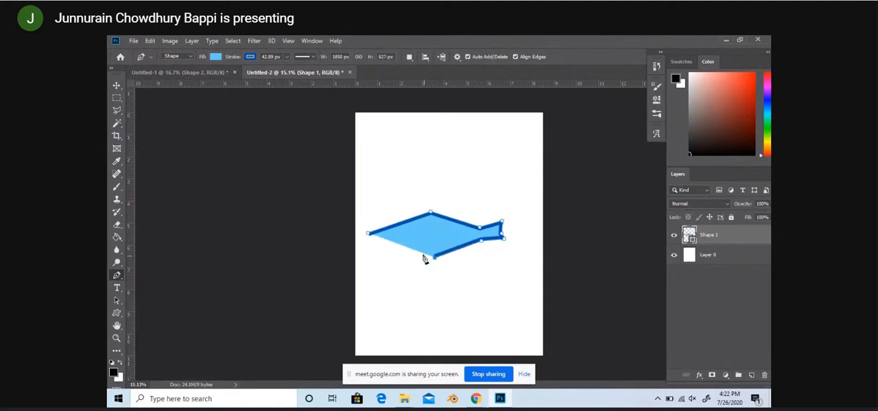
click(386, 251)
click(380, 252)
click(362, 245)
click(369, 240)
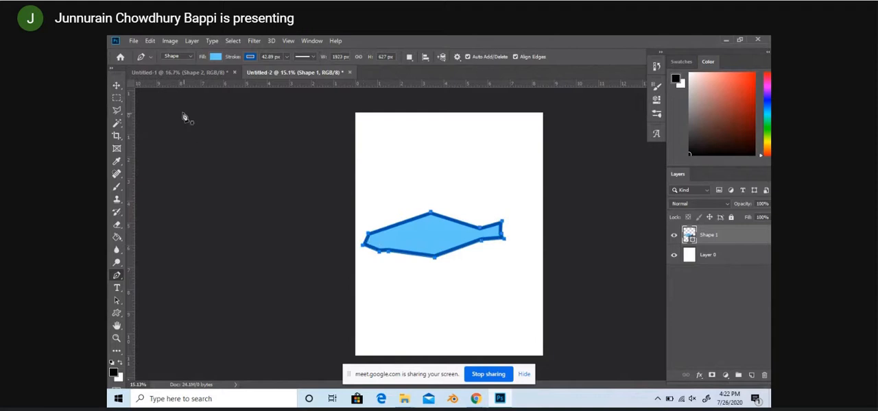
Step: Move the fish-like shape slightly up and to the right, and delete it
click(116, 85)
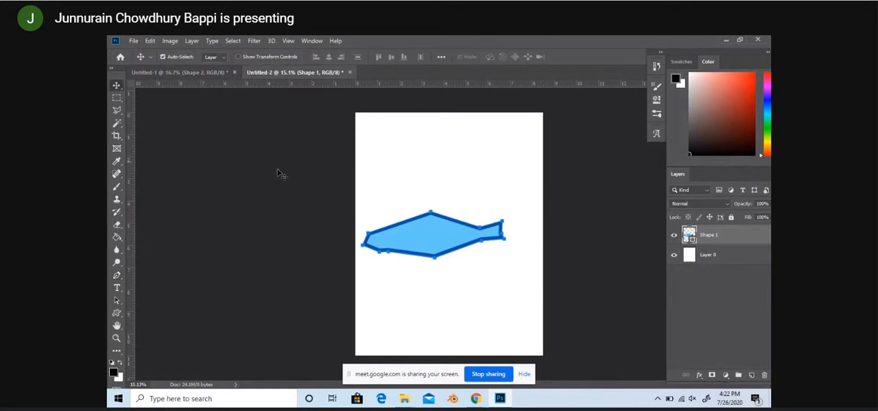
drag(432, 241, 457, 229)
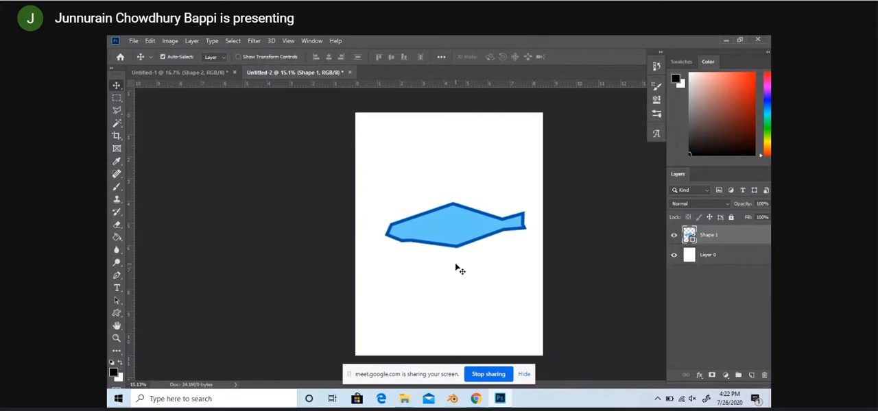
key(Delete)
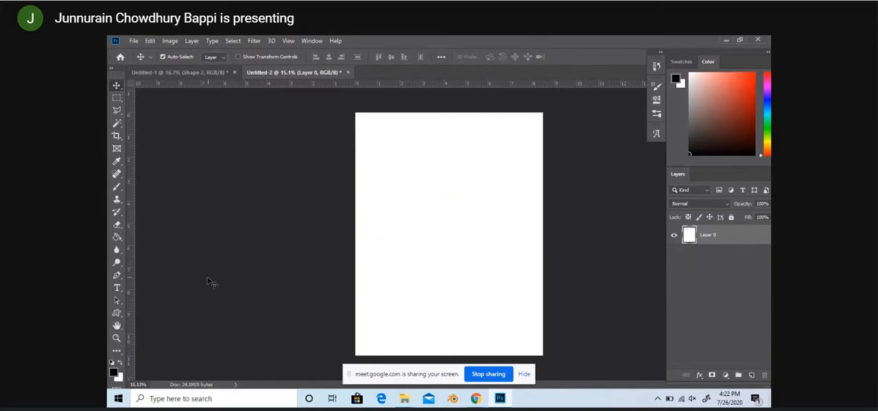
Step: Start a new Pen shape with an anchor point near the page's left edge, and undo its second point
click(116, 288)
click(116, 276)
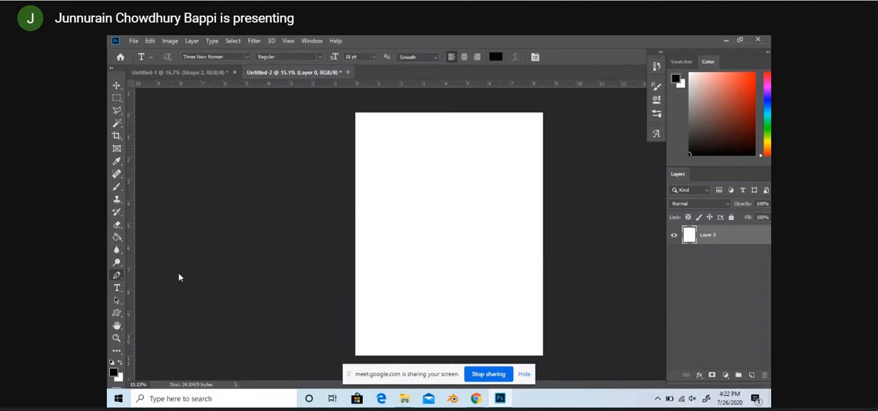
click(386, 218)
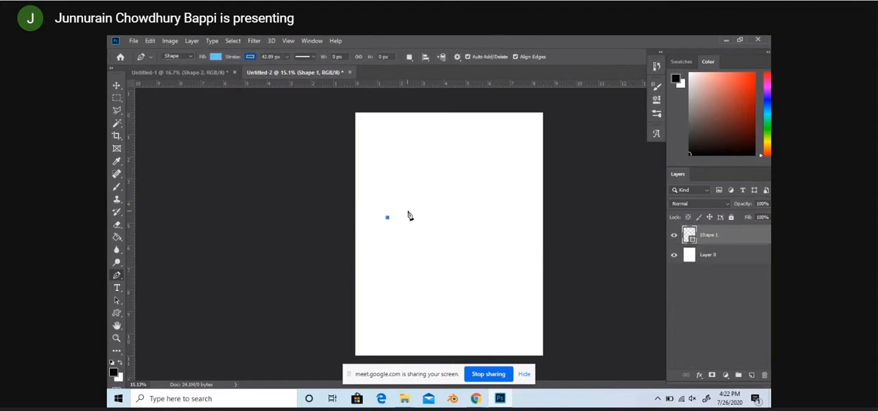
click(452, 205)
key(ctrl+z)
Step: Try two connected Pen segments across the page with a 4.68 px stroke width, and undo them
click(286, 59)
drag(286, 67, 280, 67)
click(445, 206)
click(509, 213)
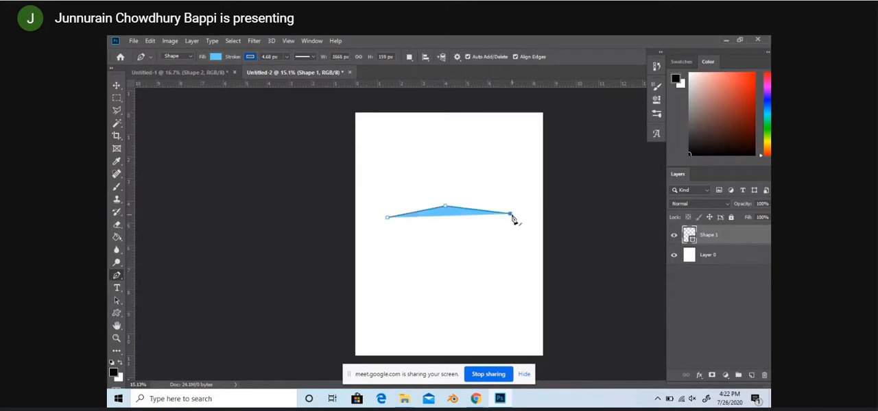
key(ctrl+z)
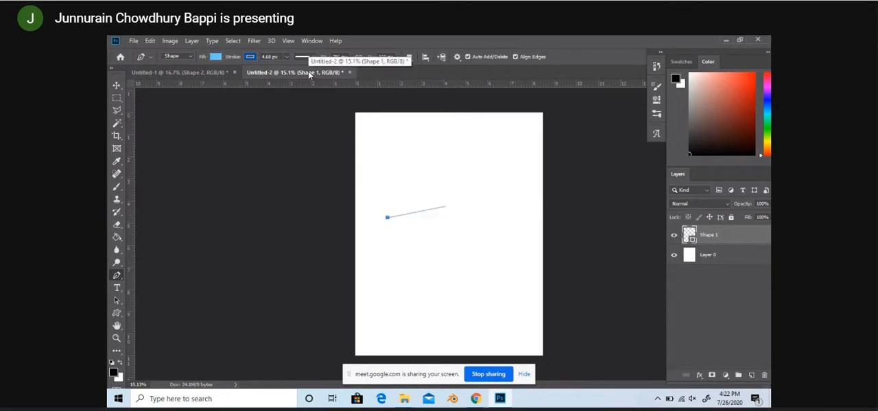
key(ctrl+z)
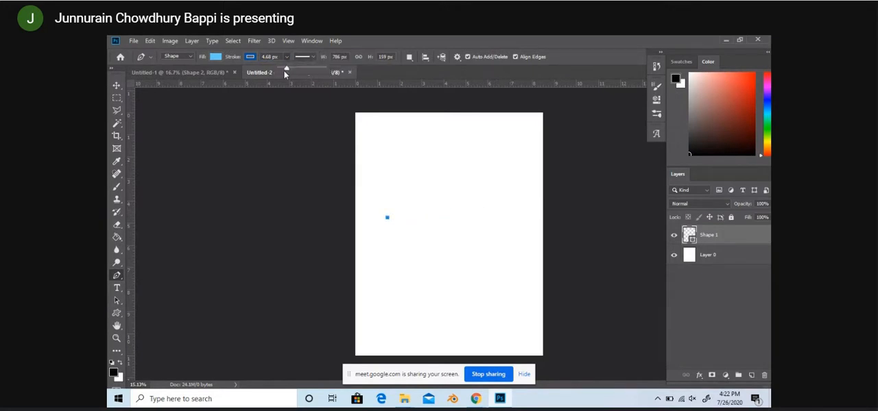
Step: Set the stroke width to 26.52 px and draw an open fish-like outline about 1784 px wide and 482 px high
click(292, 69)
click(458, 205)
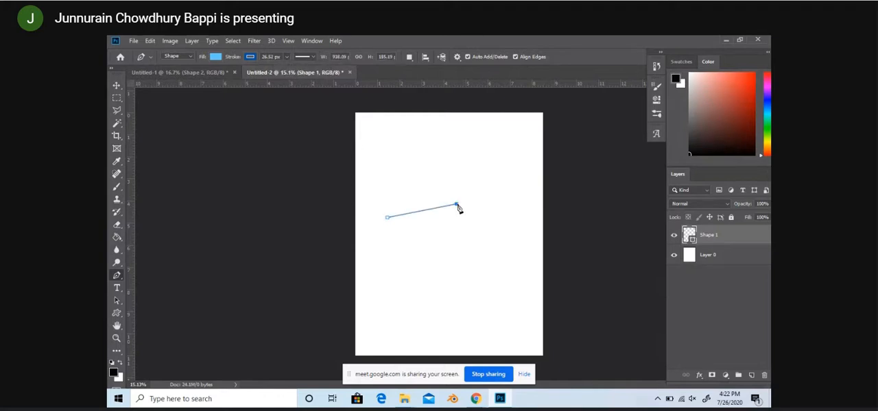
click(500, 211)
click(515, 208)
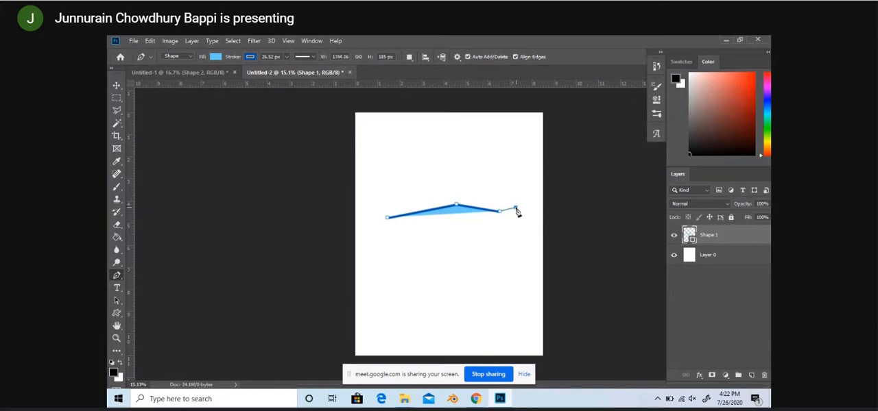
click(513, 219)
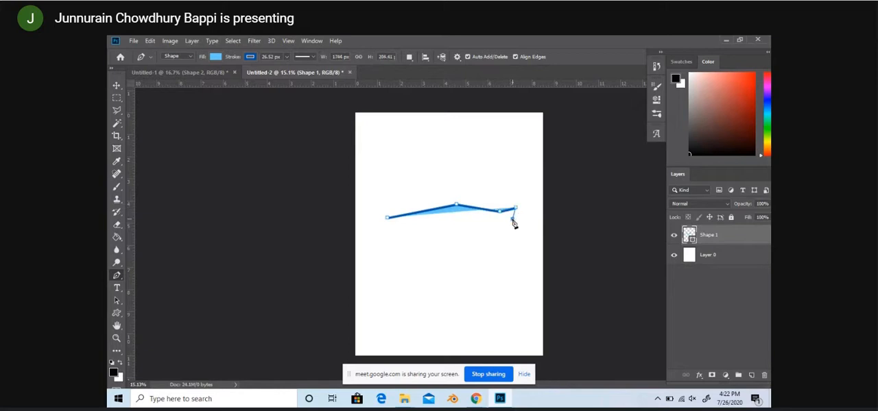
click(515, 222)
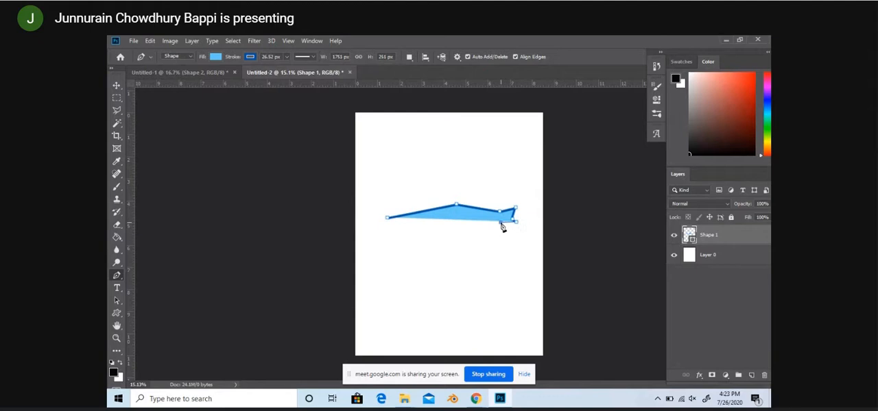
click(500, 223)
click(456, 238)
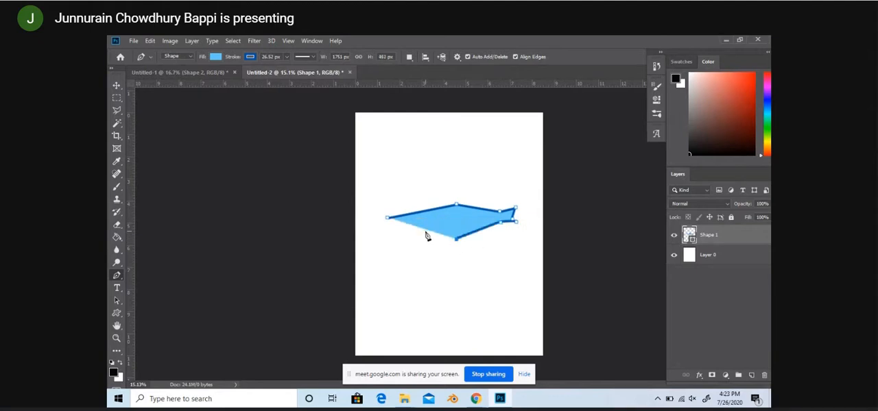
click(388, 235)
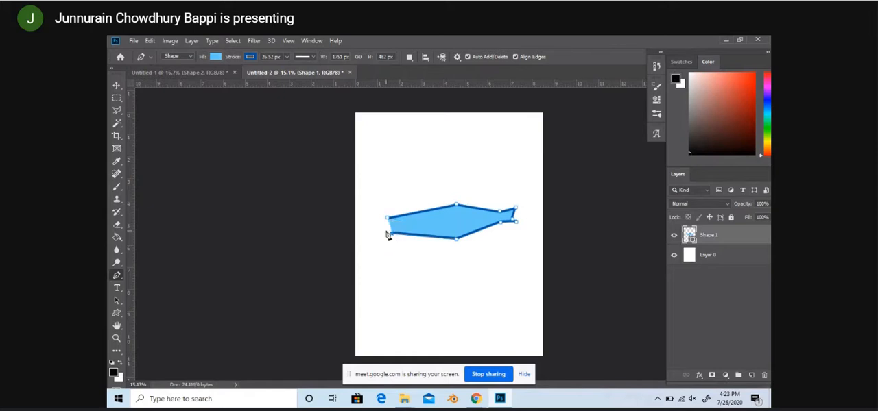
click(384, 227)
Step: Try moving the fish-like shape slightly down the page, and undo the move
click(116, 86)
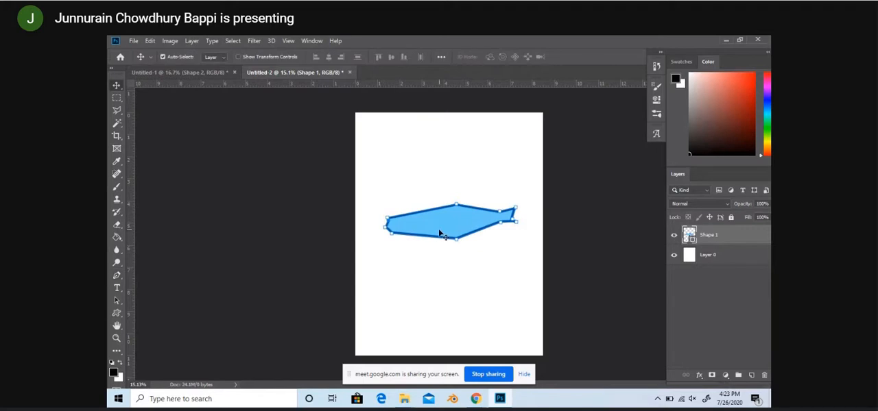
drag(441, 231, 439, 239)
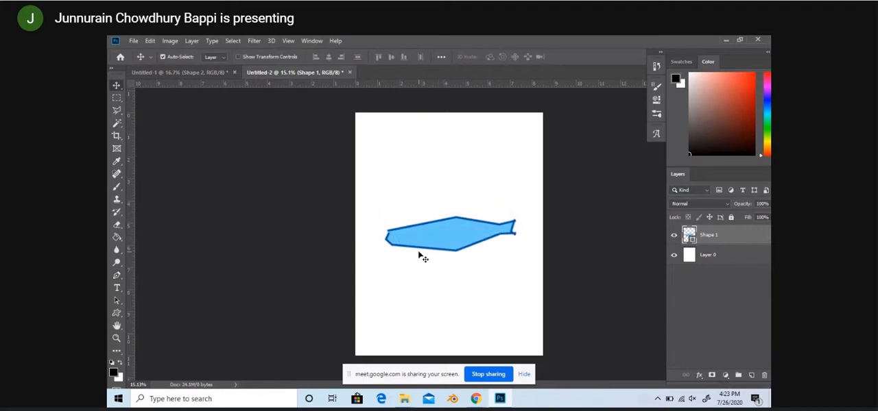
key(ctrl+z)
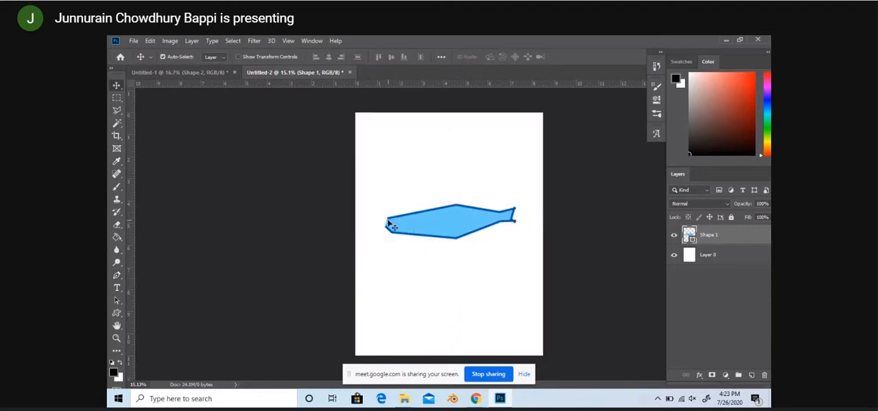
Step: Reselect the Shape 1 layer and close the gap in the fish outline's left end with the Pen tool
click(388, 220)
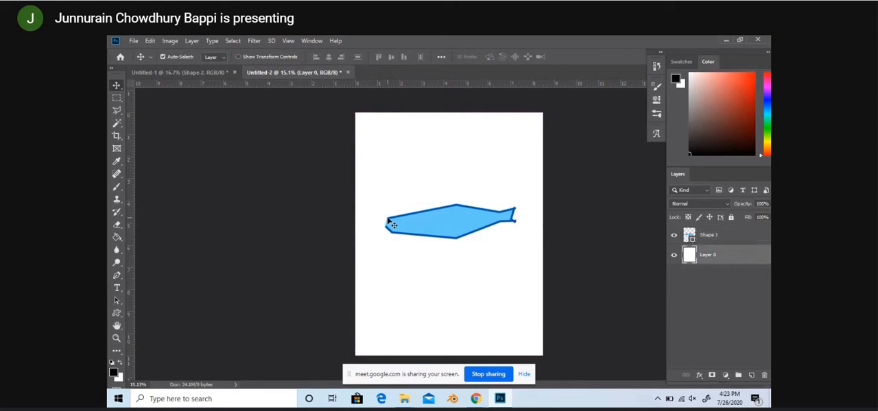
click(688, 233)
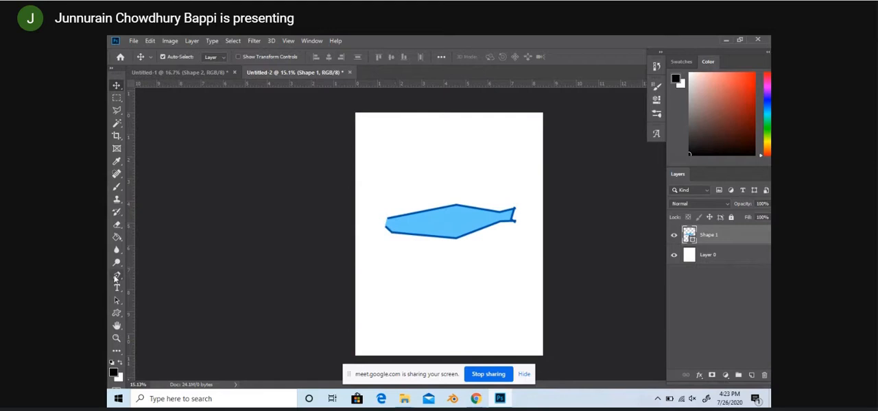
click(117, 277)
click(387, 231)
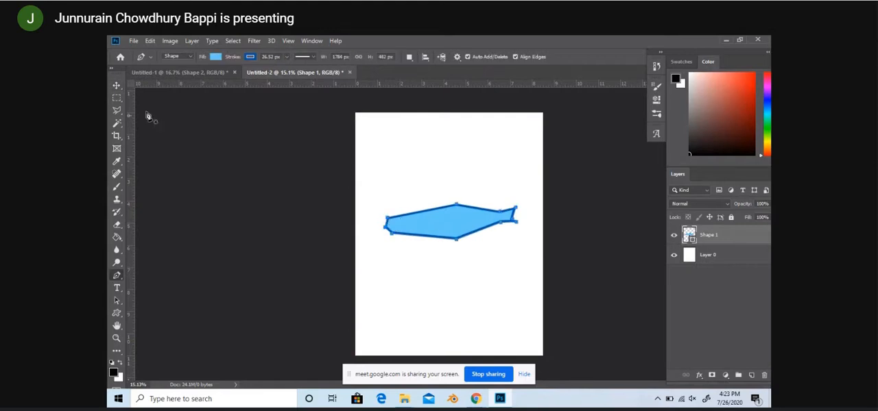
Step: Move the closed fish-like shape slightly up, and move it back down to just below its drawn position
click(115, 85)
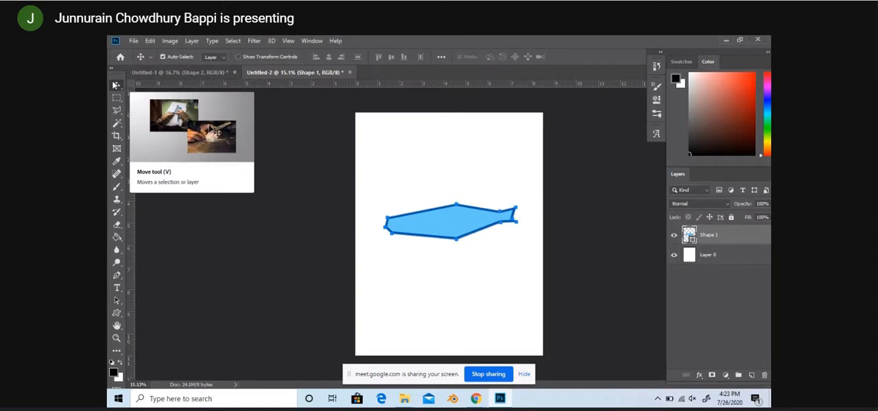
mouse_move(471, 231)
mouse_down()
mouse_move(469, 240)
mouse_move(464, 226)
mouse_up()
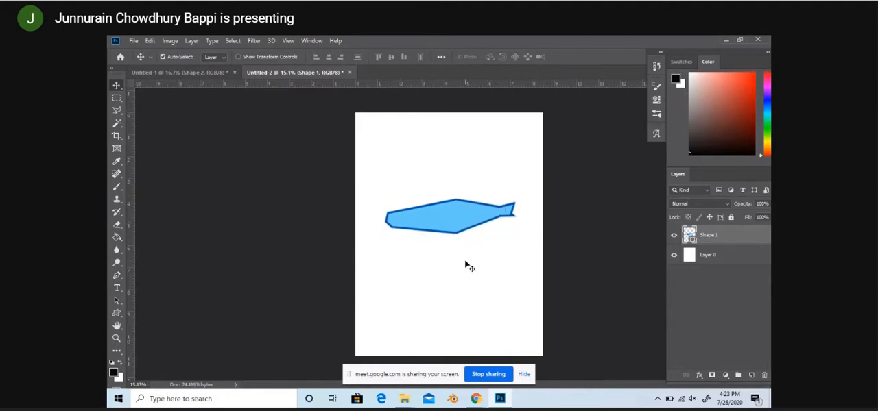
drag(491, 213, 497, 231)
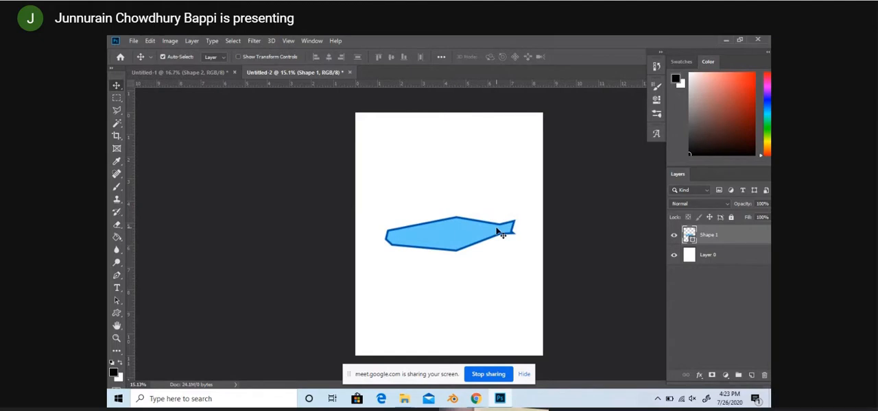
Step: Select the Pen tool and show the list of its tool variants
click(116, 275)
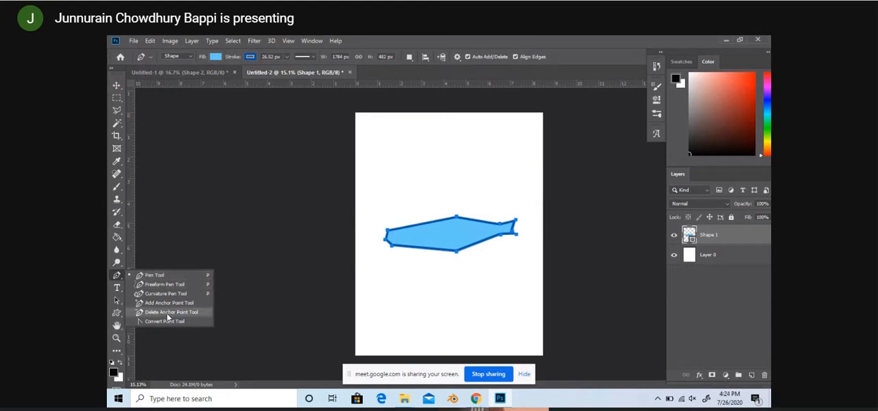
click(114, 275)
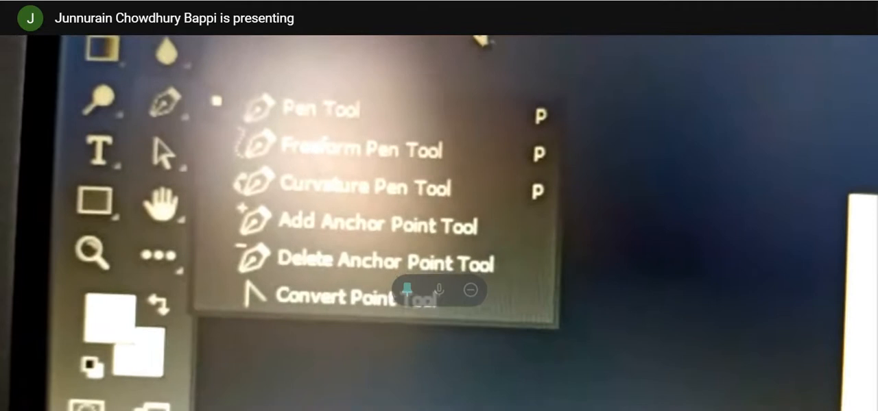
click(426, 143)
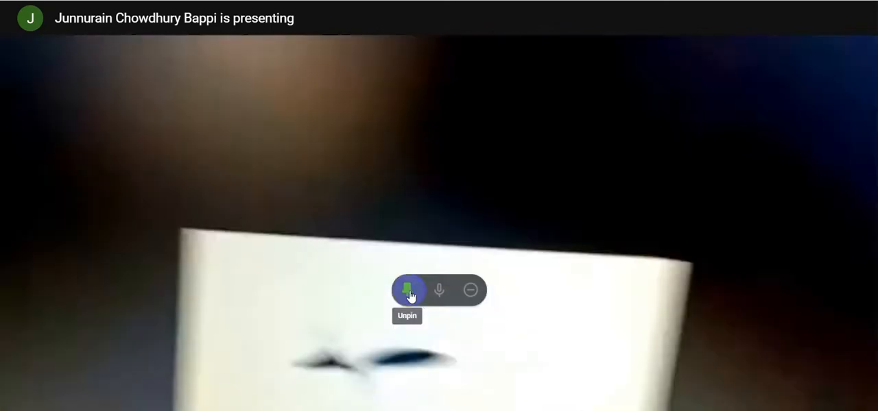
click(408, 295)
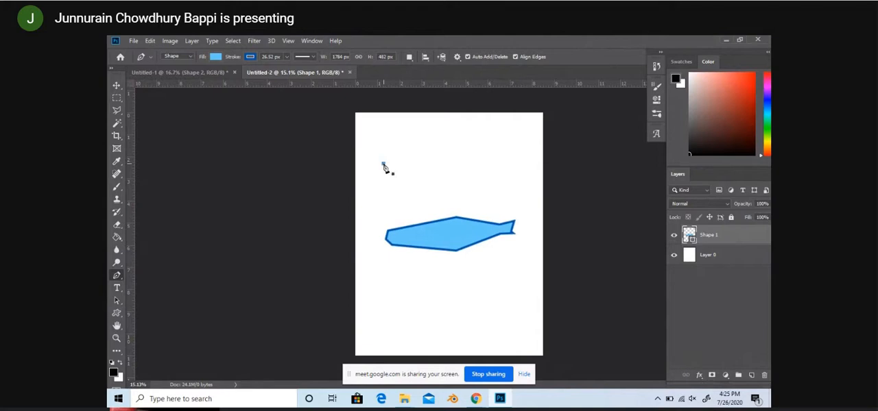
Step: Draw a second closed fish-like Pen shape about 1698 px wide and 567 px high above the first one
click(382, 163)
click(434, 142)
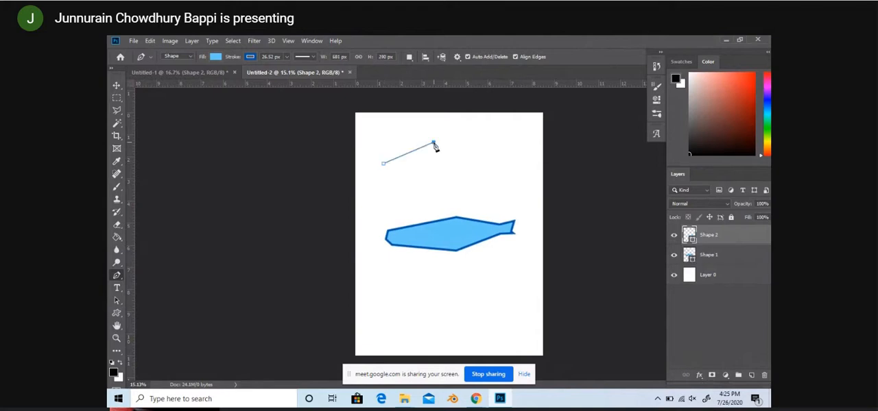
click(480, 155)
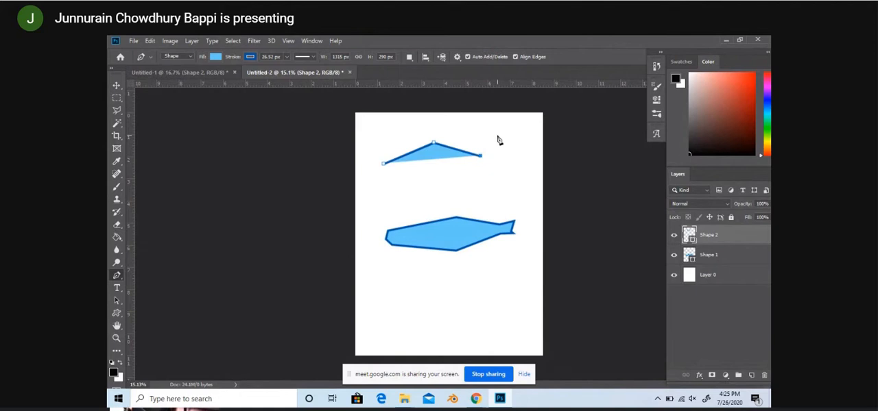
click(490, 139)
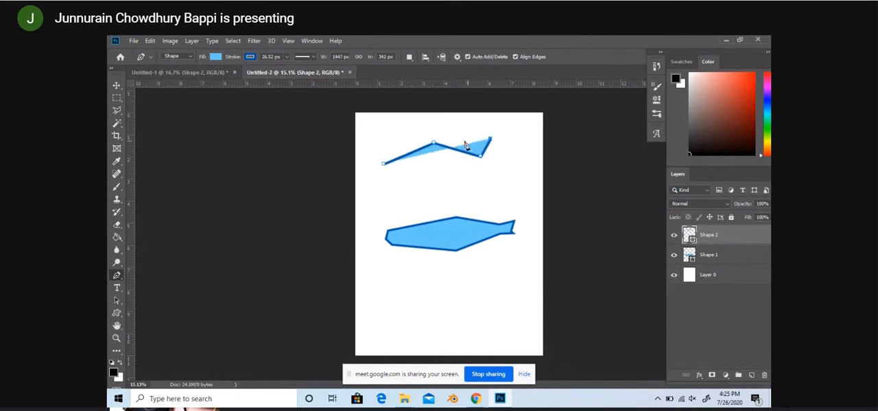
click(505, 160)
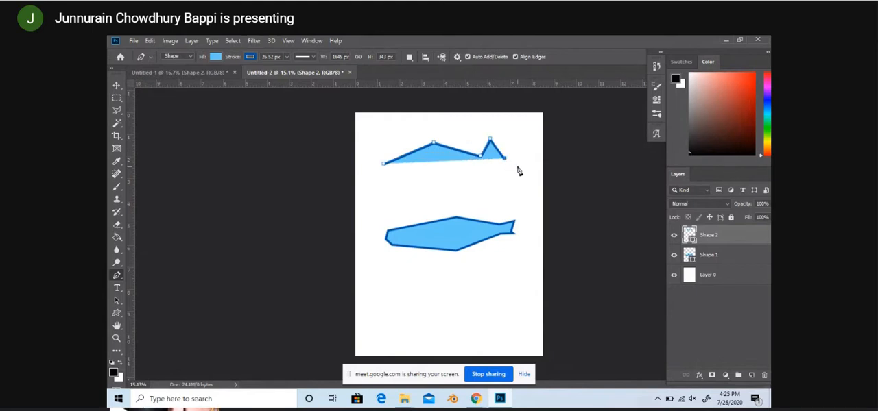
click(509, 171)
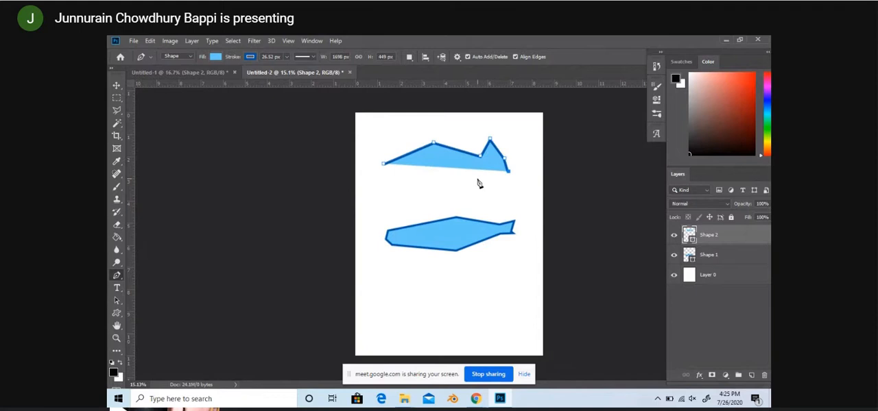
click(477, 178)
click(443, 180)
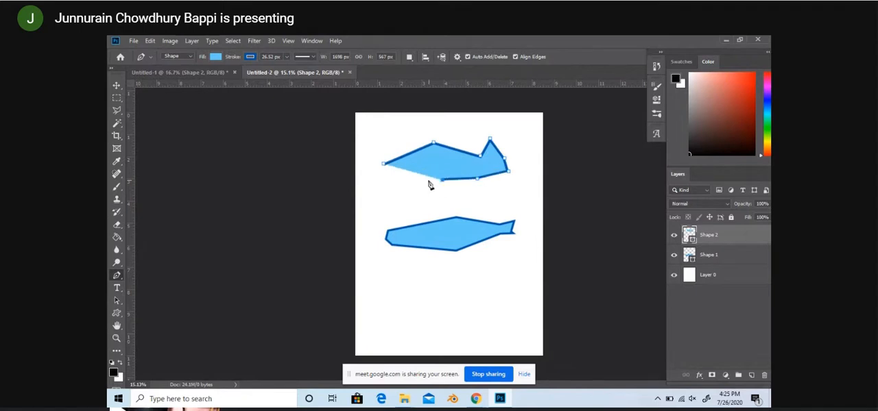
click(414, 179)
click(385, 165)
Step: Undo all anchor points of the second fish-like shape
key(ctrl+z)
key(ctrl+z)
key(ctrl+z)
key(ctrl+z)
key(ctrl+z)
key(ctrl+z)
key(ctrl+z)
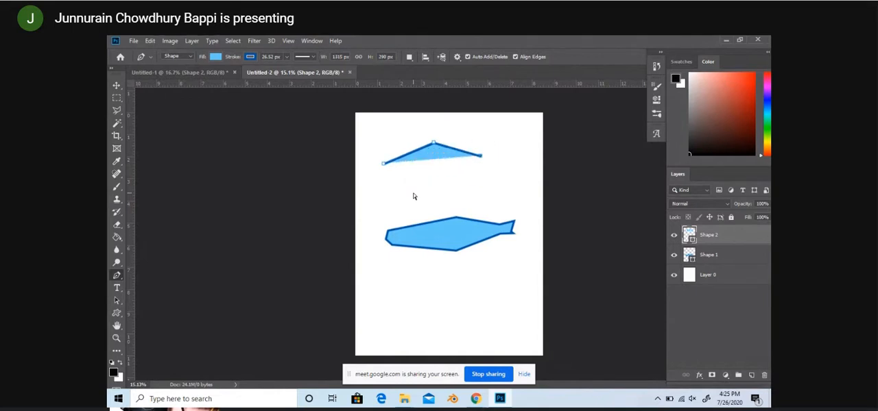
key(ctrl+z)
key(ctrl+z)
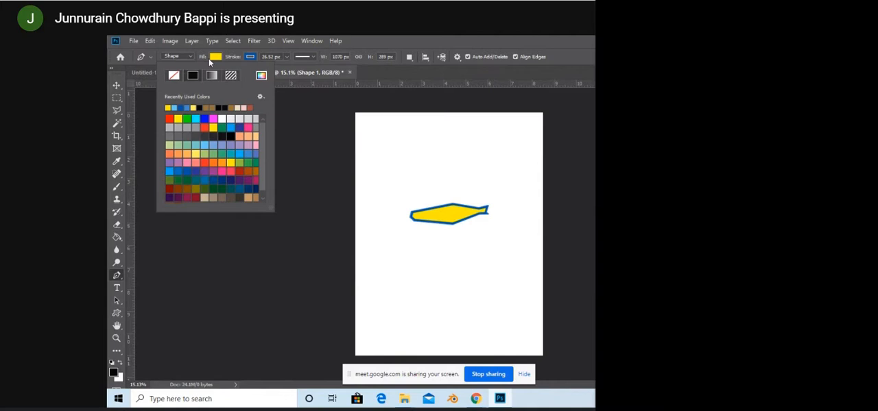
Step: Set the fish-like shape's fill to light teal
click(196, 148)
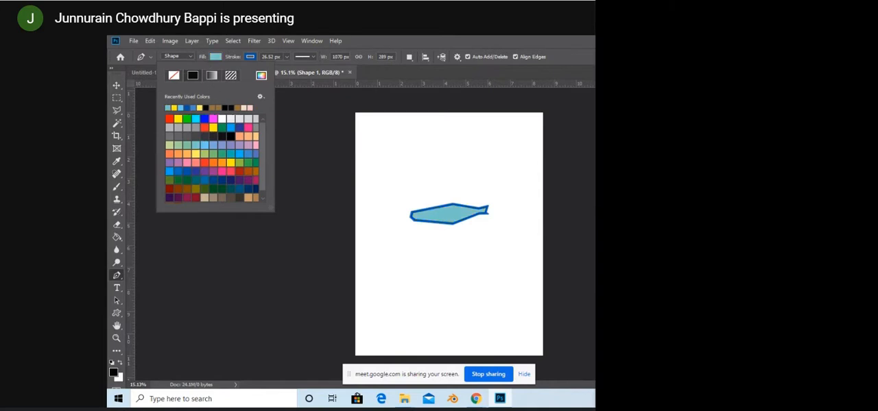
Step: Reselect the Pen tool, start a new shape below the fish-like shape and set the fill to light yellow
key(Return)
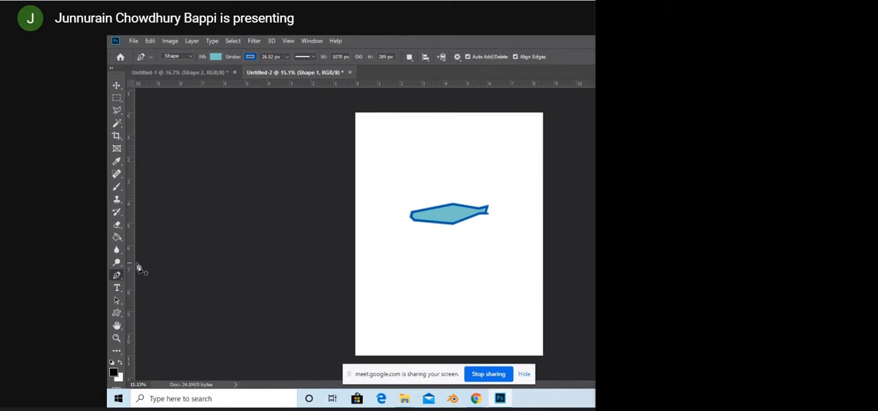
click(119, 263)
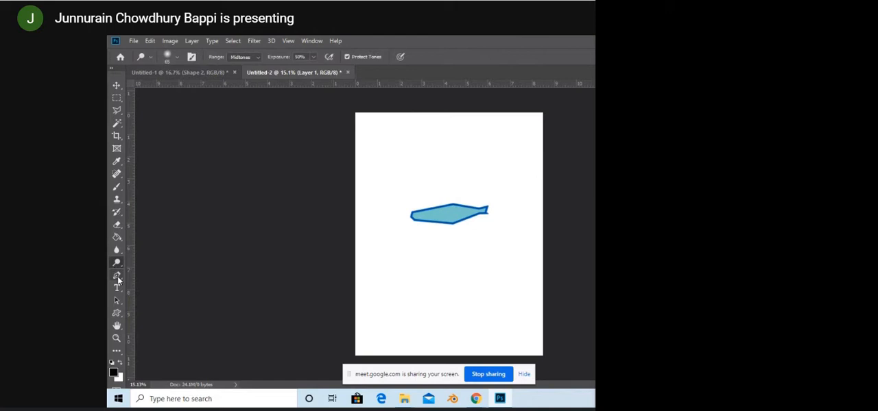
click(117, 275)
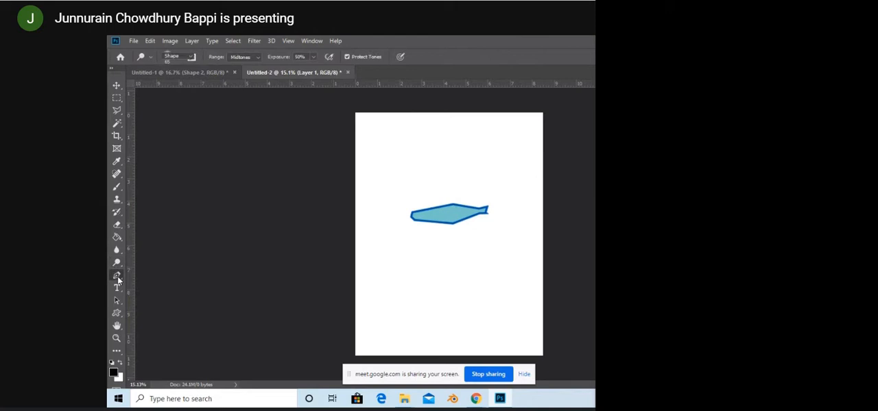
click(402, 275)
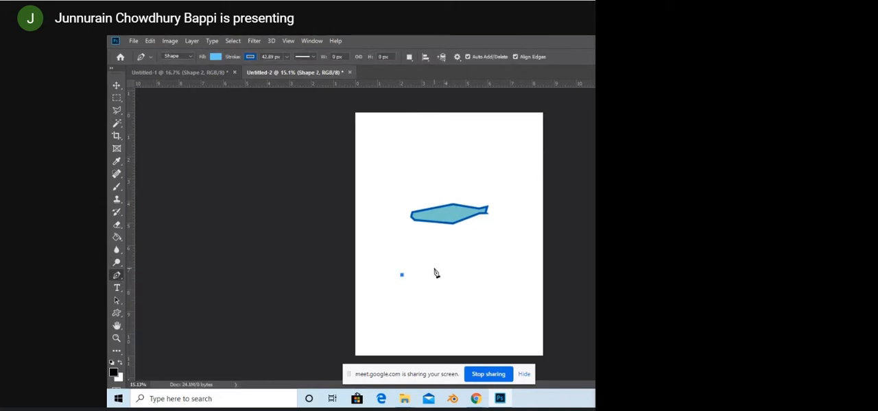
key(Escape)
click(215, 57)
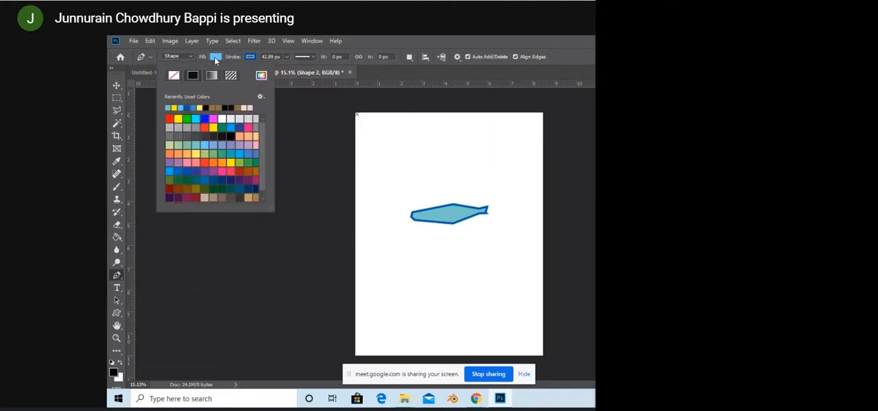
click(194, 152)
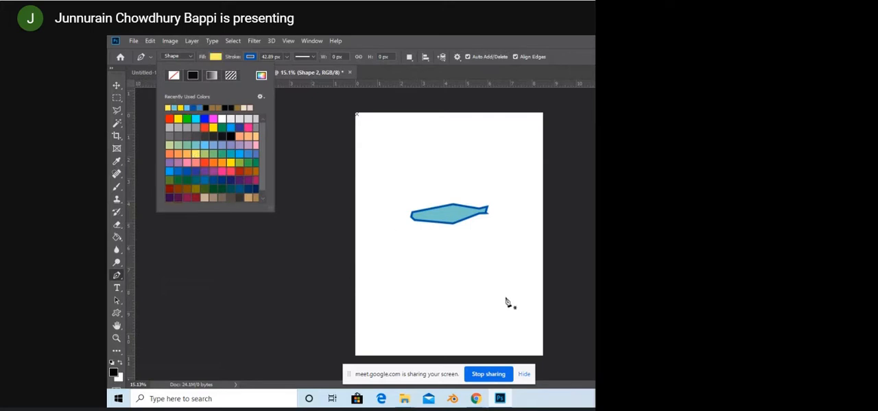
Step: Place Pen anchor points for a new shape near the bottom of the page and undo all but the first
click(430, 315)
click(430, 310)
click(421, 293)
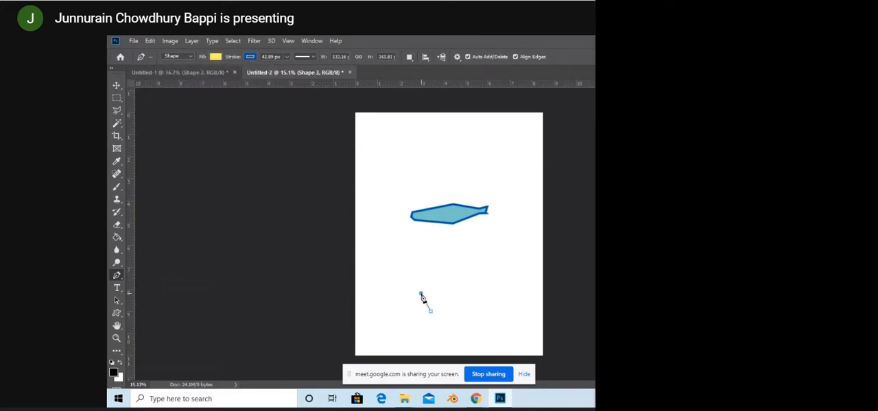
click(423, 276)
key(ctrl+z)
key(ctrl+z)
Step: Set the new shape's stroke color to red
click(256, 60)
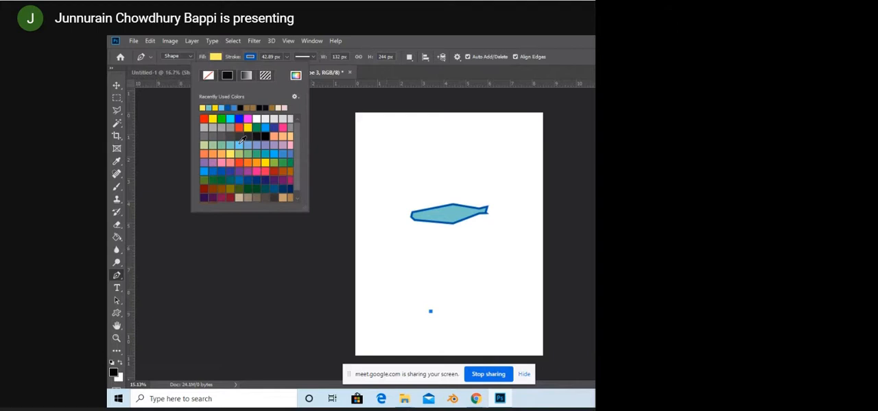
click(205, 118)
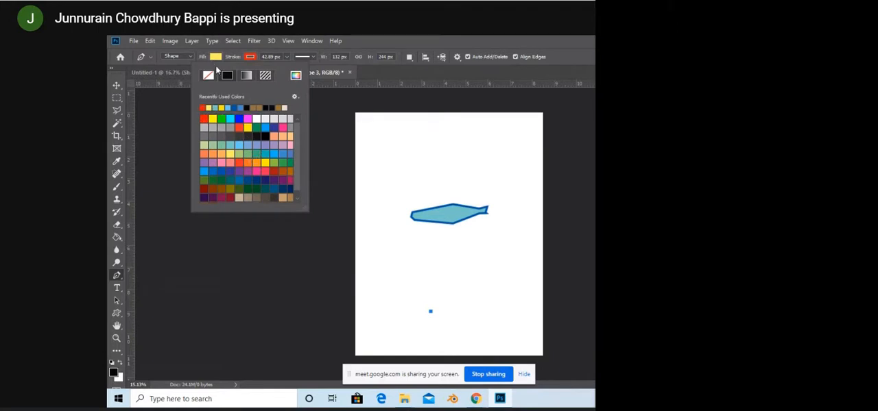
click(244, 63)
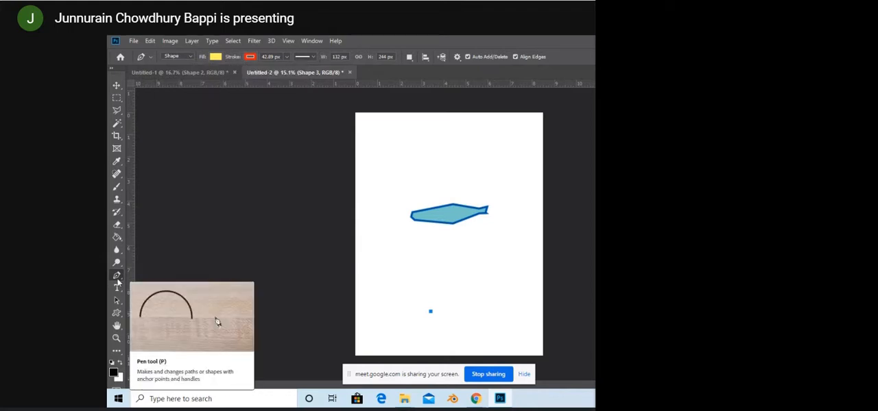
Step: Draw a closed peanut-like shape about 905 px wide and 515 px high above the fish-like shape with the Freeform Pen tool
right_click(117, 280)
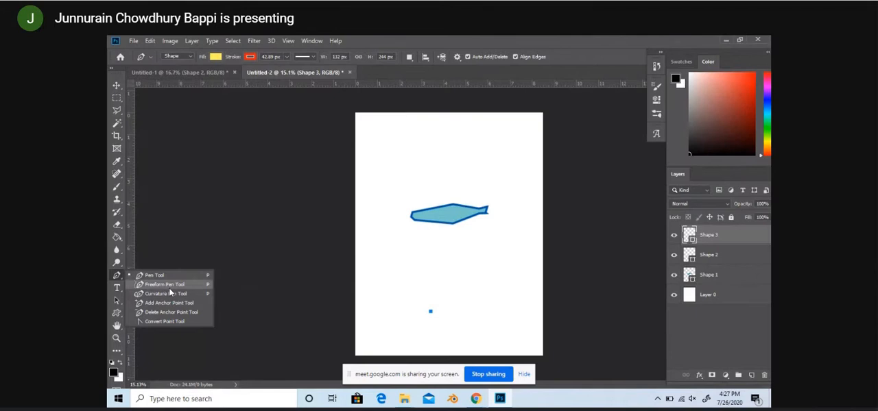
click(164, 283)
mouse_move(408, 160)
mouse_down()
mouse_move(423, 143)
mouse_move(444, 151)
mouse_move(470, 141)
mouse_move(464, 162)
mouse_move(433, 173)
mouse_move(414, 171)
mouse_move(408, 157)
mouse_up()
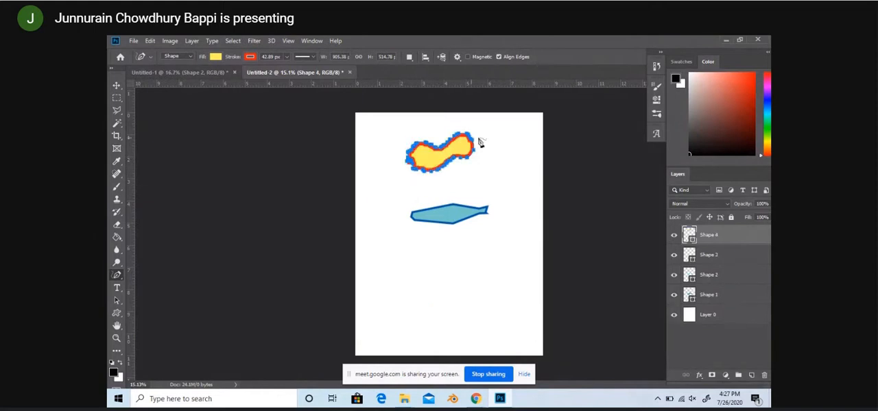
Step: Switch to the Curvature Pen tool
click(118, 266)
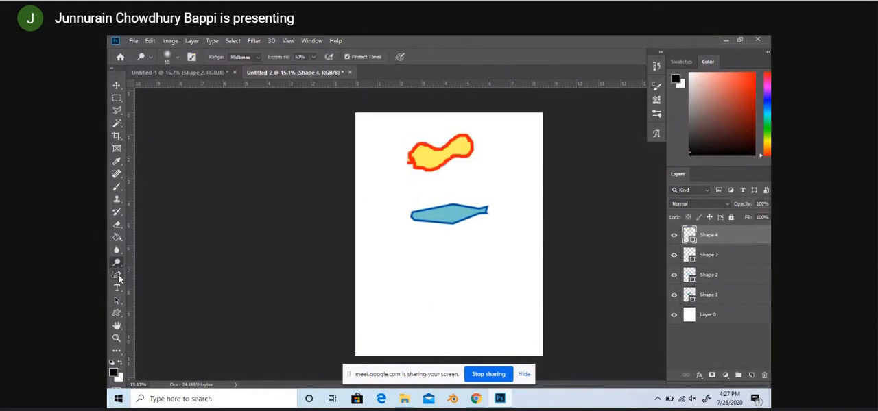
click(118, 277)
right_click(119, 276)
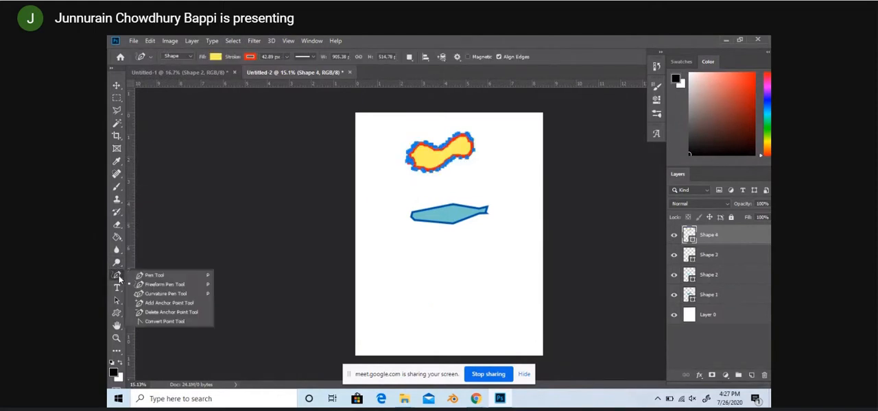
click(163, 295)
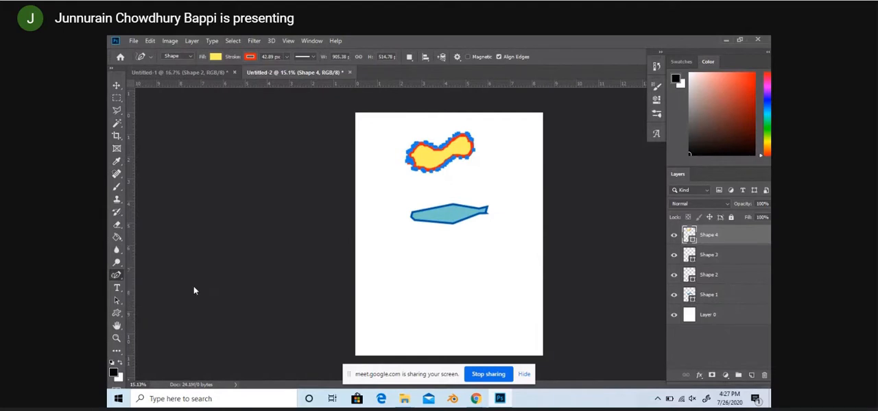
click(427, 325)
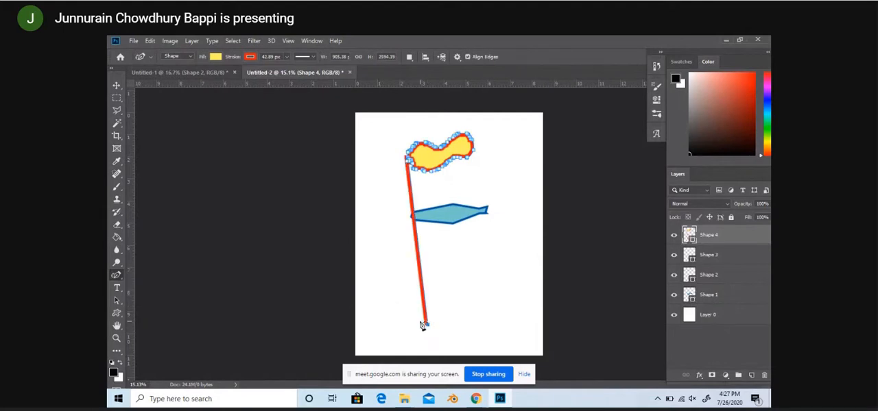
key(ctrl+z)
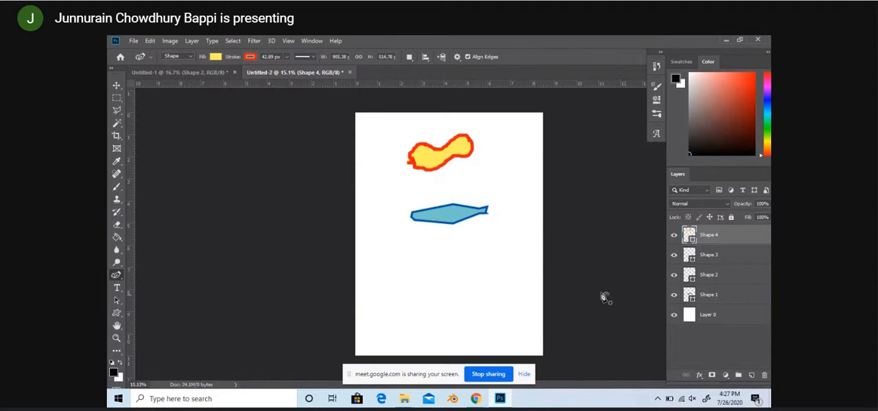
click(715, 254)
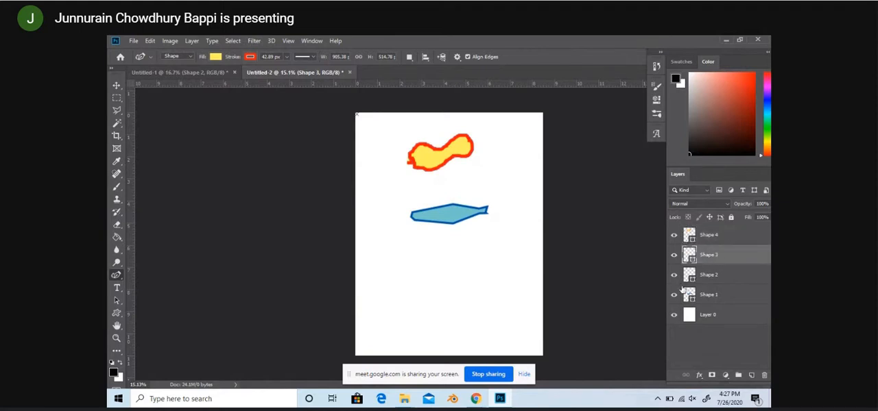
click(397, 311)
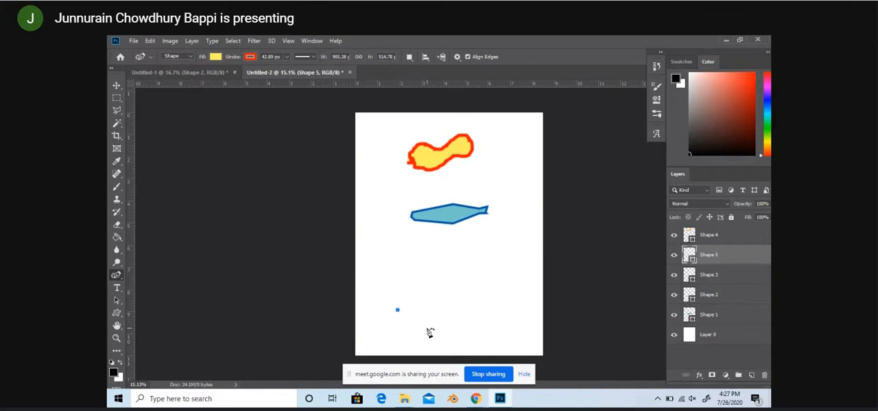
click(416, 322)
key(Escape)
key(ctrl+z)
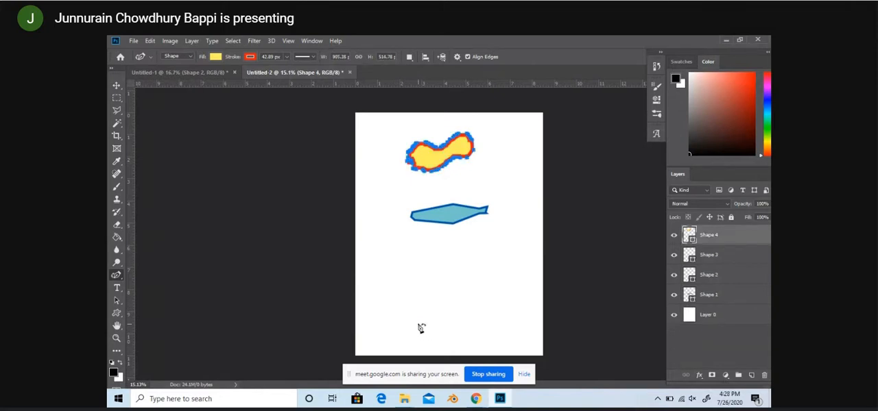
Step: Draw a flame shape about 803 px wide and 1162 px high below the fish-like shape on the Shape 3 layer
click(725, 257)
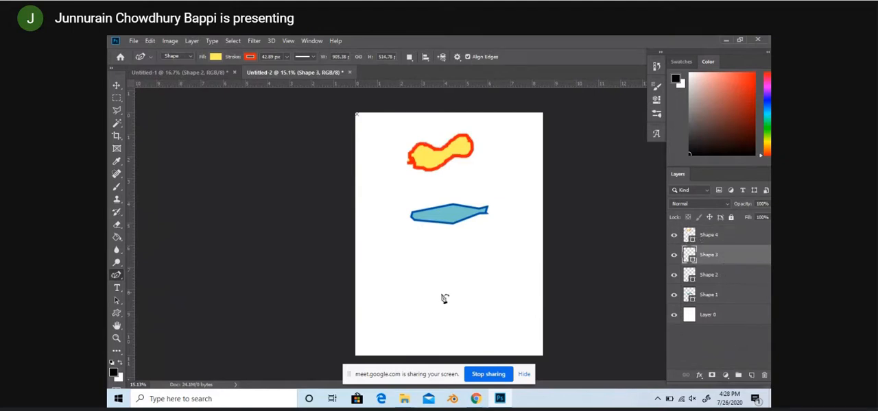
drag(428, 320, 429, 325)
click(413, 304)
click(413, 284)
click(421, 269)
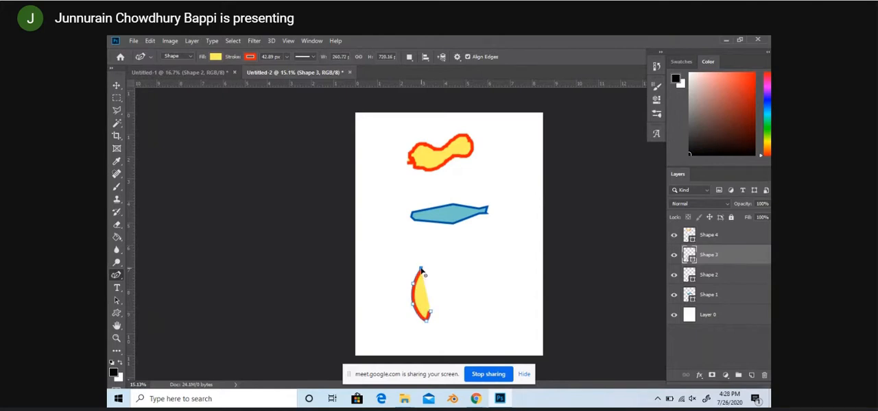
mouse_move(425, 268)
mouse_down()
mouse_move(430, 246)
mouse_move(446, 269)
mouse_move(446, 246)
mouse_move(456, 268)
mouse_move(453, 296)
mouse_move(467, 259)
mouse_move(471, 274)
mouse_move(454, 326)
mouse_move(436, 330)
mouse_move(426, 318)
mouse_up()
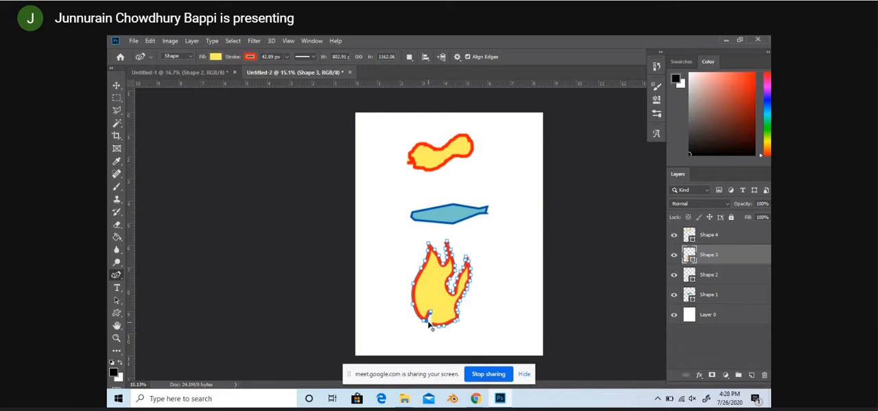
key(Return)
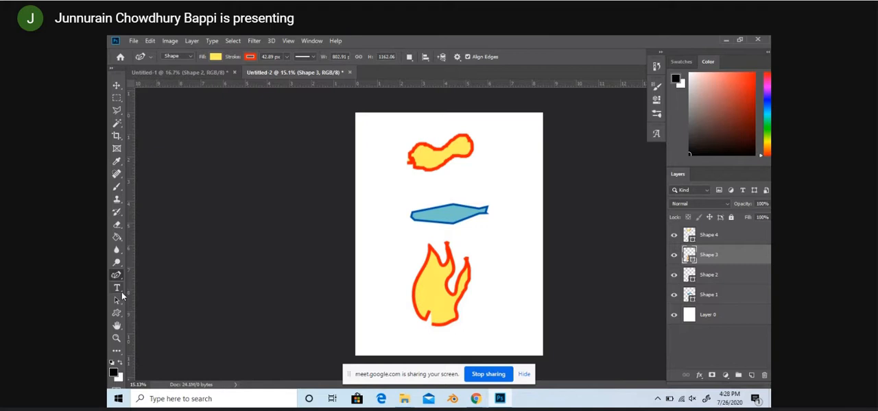
Step: Try to close the gap at the flame's base with the Curvature Pen tool
click(116, 85)
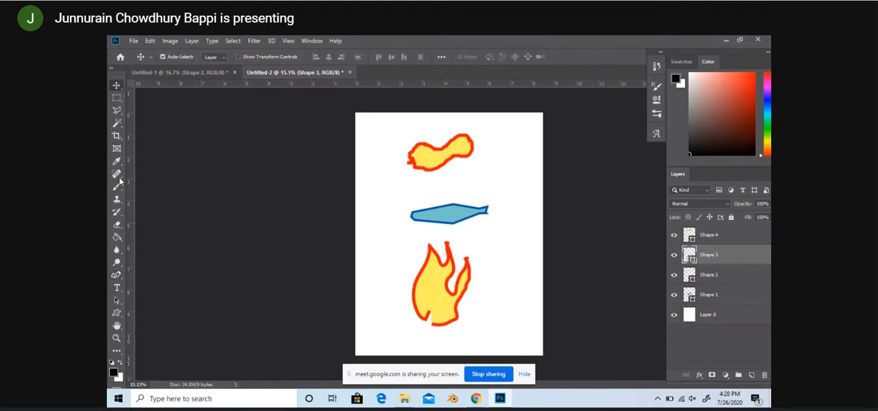
click(116, 275)
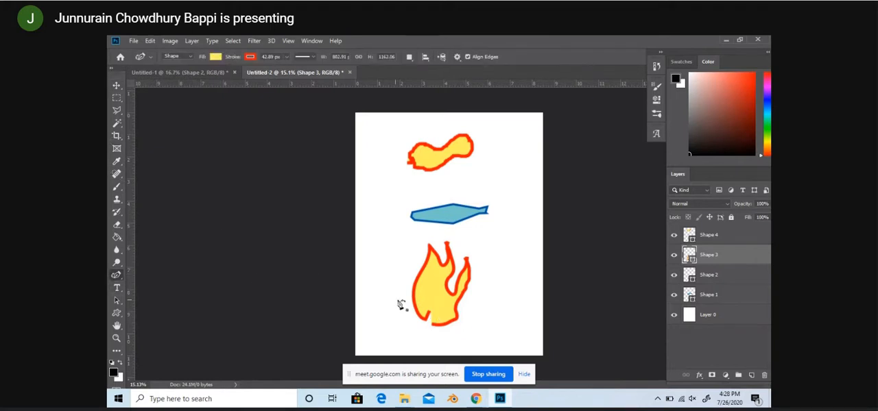
drag(443, 328, 425, 317)
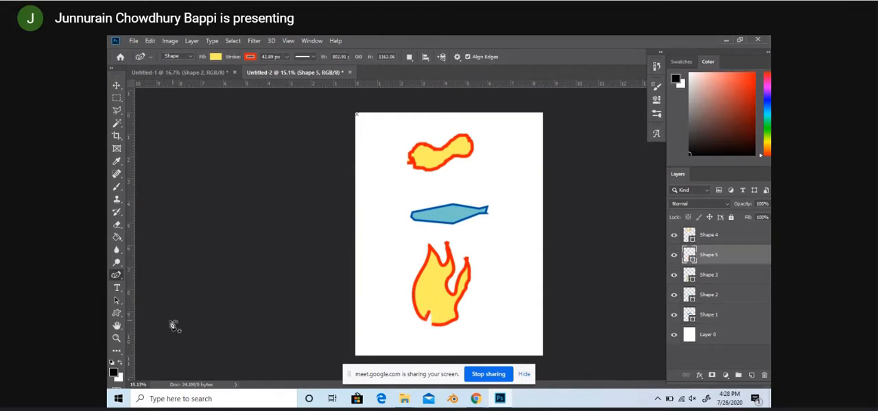
Step: Choose the Delete Anchor Point tool as the active pen variant and move the flame shape slightly to the right
right_click(121, 280)
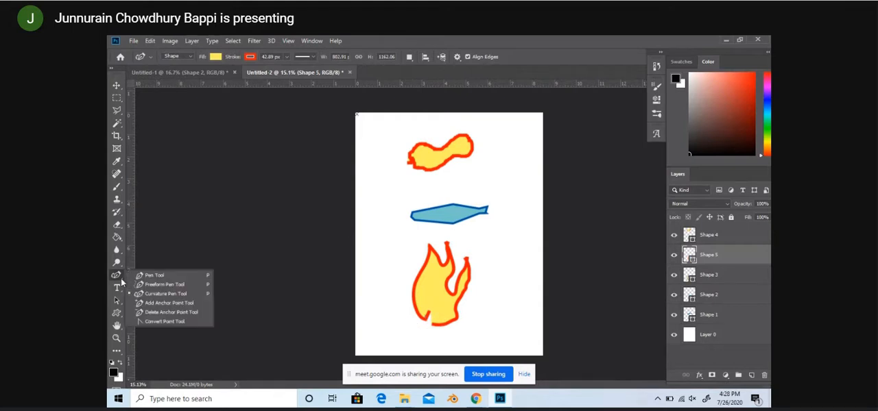
click(164, 312)
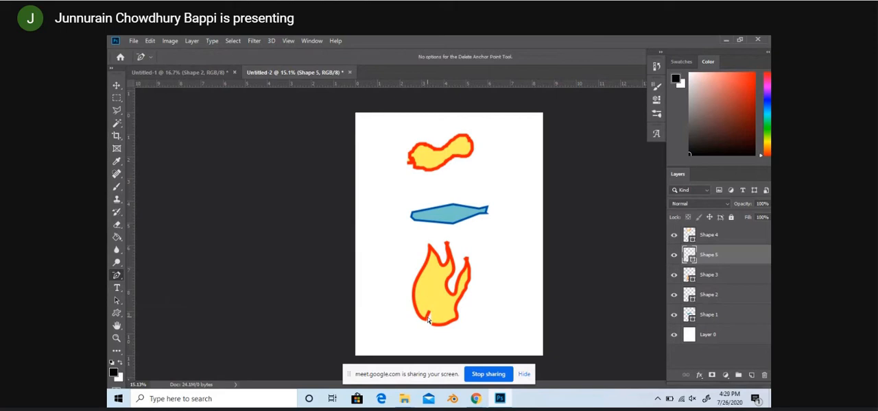
click(116, 85)
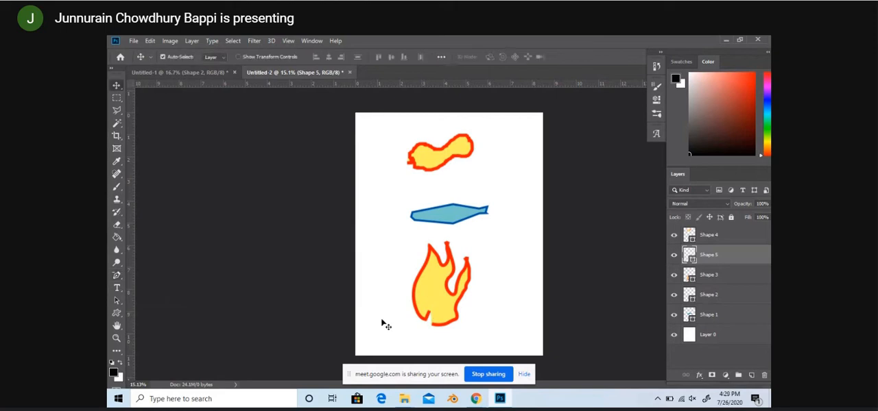
click(433, 321)
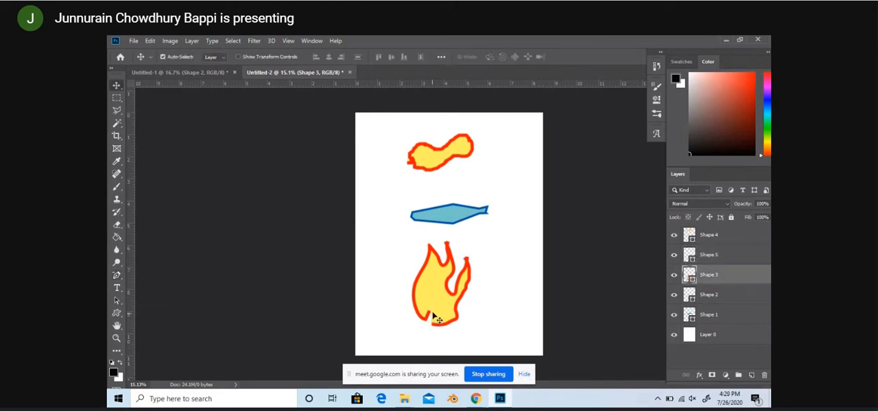
drag(454, 306, 457, 305)
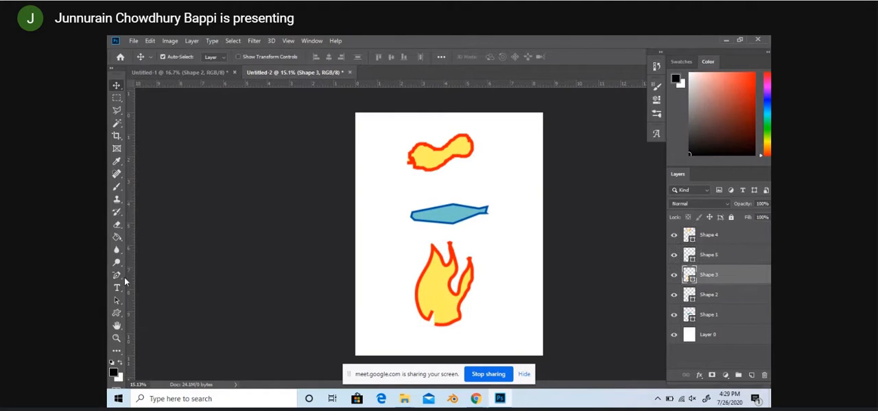
Step: Delete the anchor points that form the notch at the flame's base
click(116, 275)
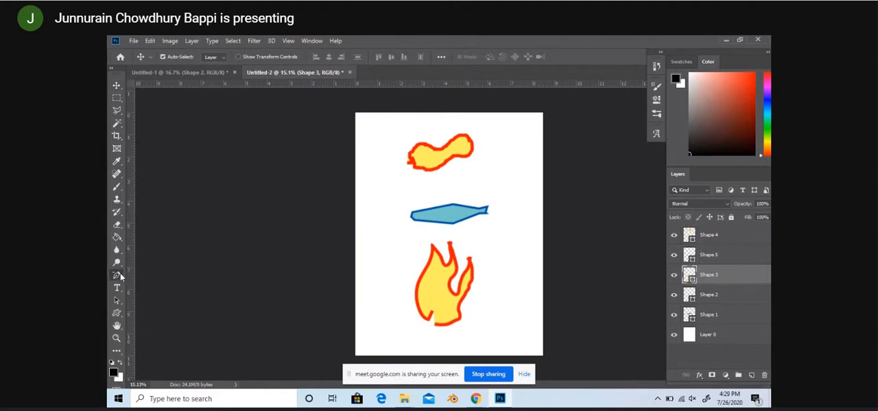
click(432, 315)
click(433, 313)
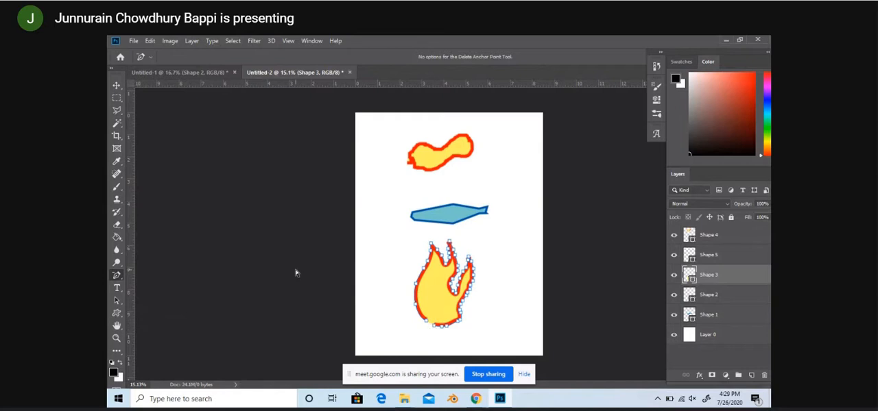
right_click(124, 282)
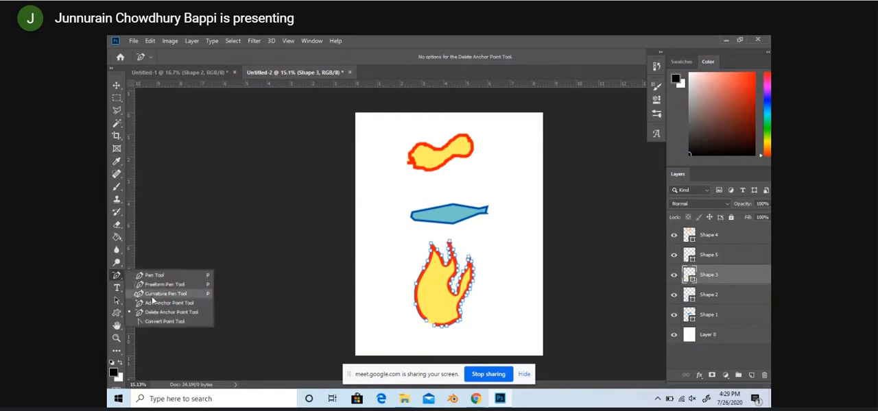
click(160, 312)
right_click(117, 277)
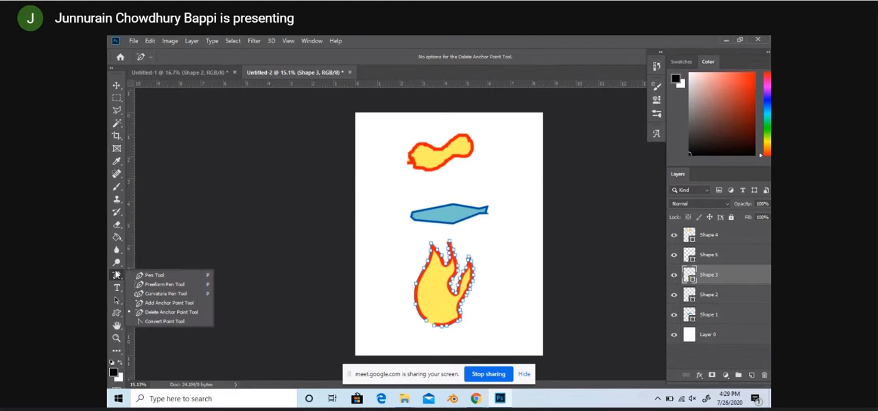
click(161, 304)
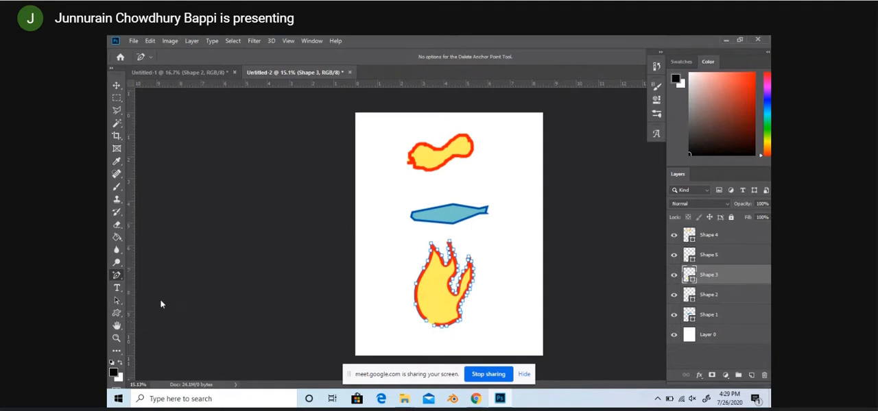
Step: Delete the anchor points along the flame's base with the Delete Anchor Point tool
right_click(118, 277)
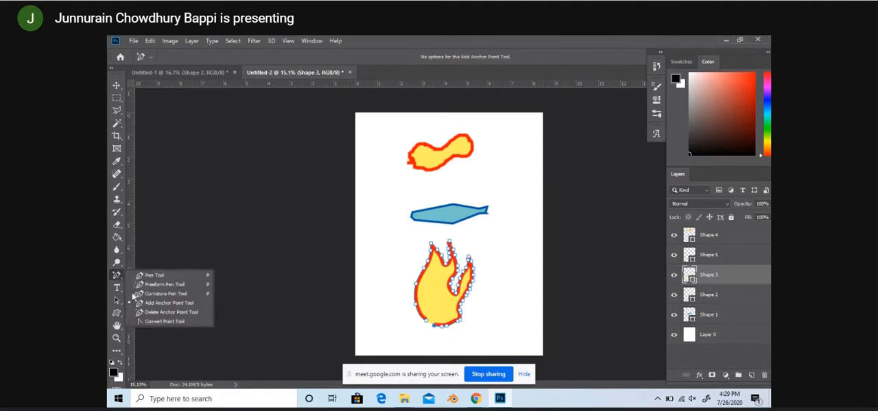
click(161, 317)
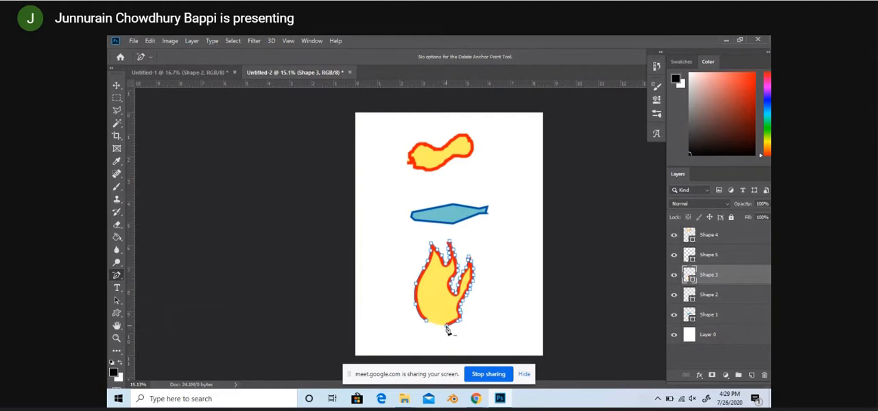
click(452, 325)
click(470, 320)
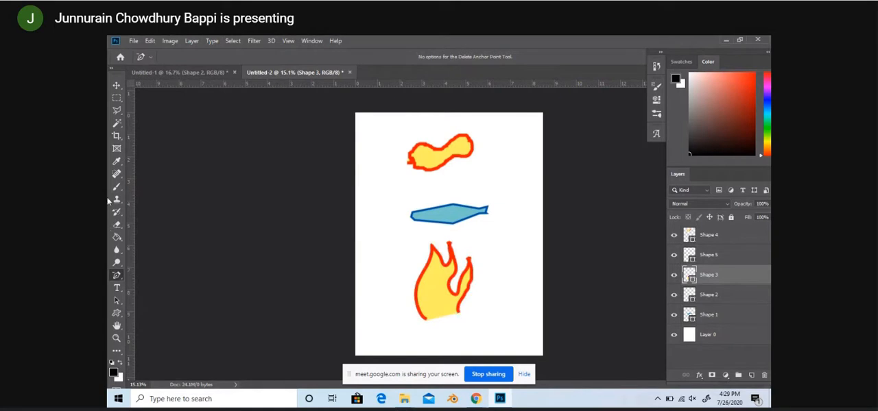
Step: Delete the remaining anchor points at the right end of the flame's cut-off base
click(117, 86)
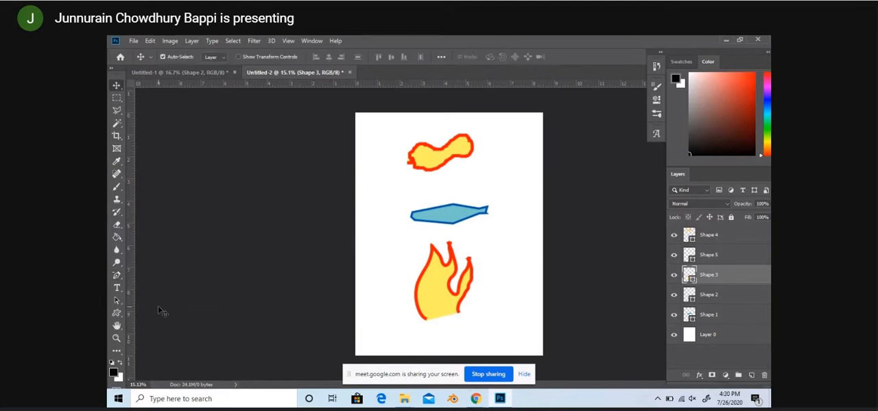
click(117, 275)
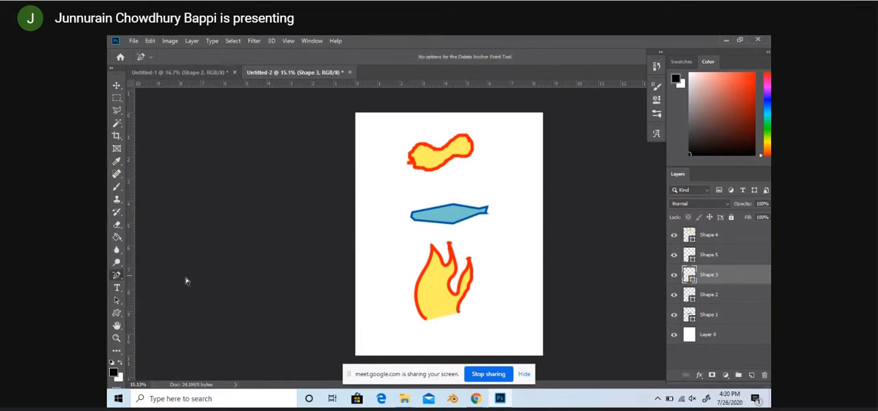
click(459, 314)
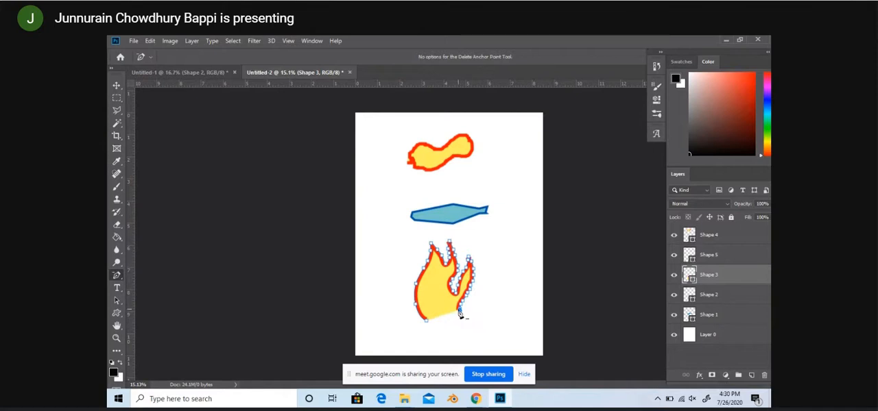
click(459, 310)
Step: Add an anchor point on the flame's outline near the left end of its open base with the Add Anchor Point tool
right_click(115, 276)
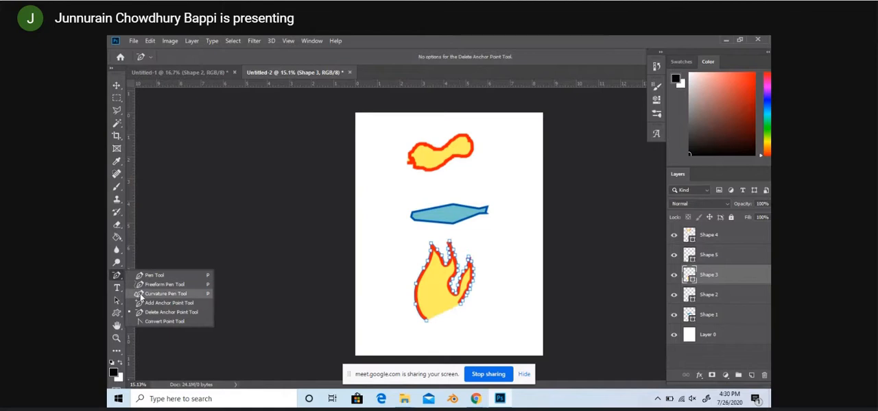
click(153, 303)
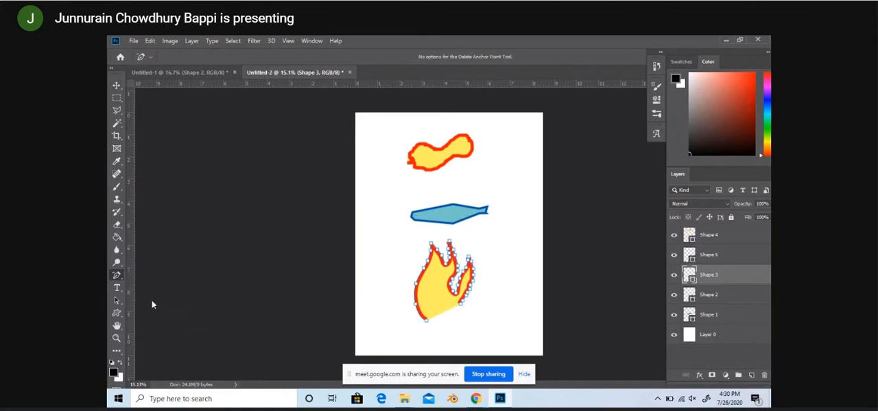
click(444, 329)
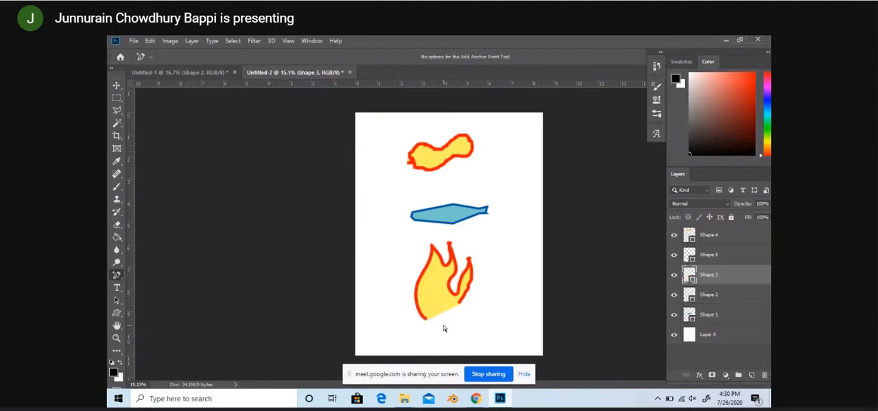
click(426, 322)
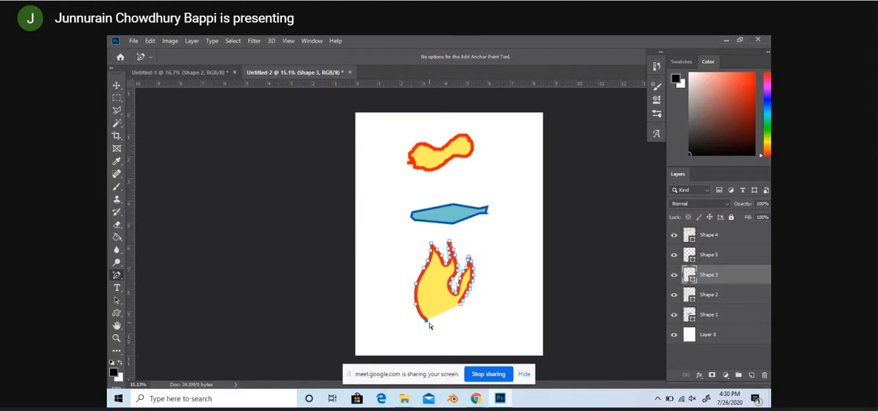
click(435, 325)
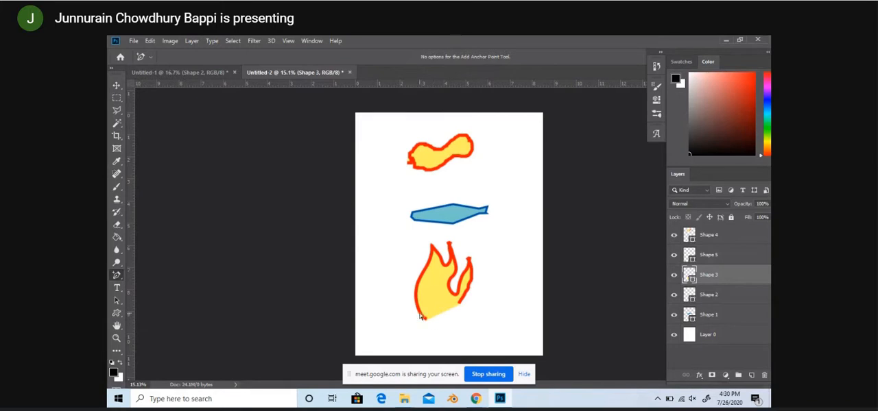
click(419, 318)
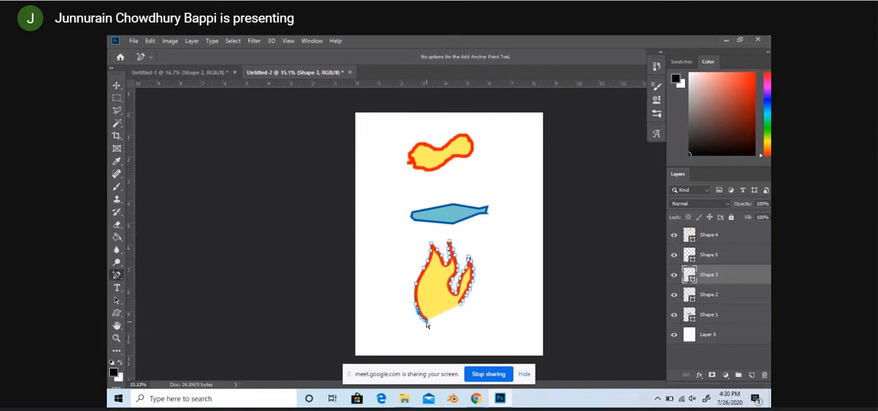
click(440, 326)
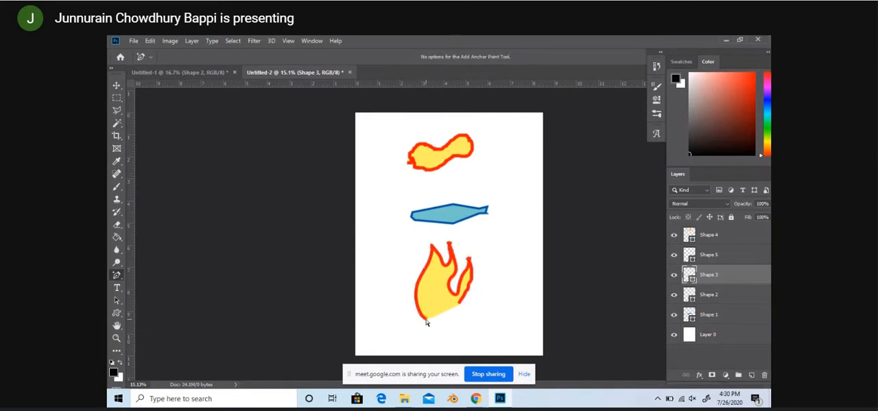
click(427, 322)
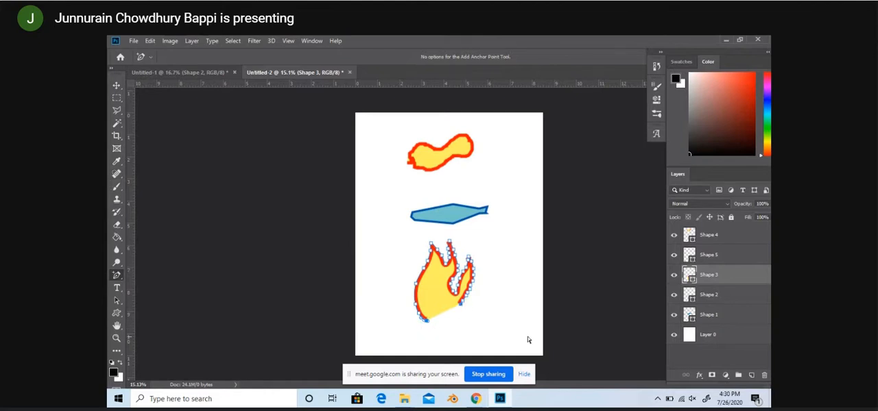
Step: Try to extend the flame's outline from the right end of its open base with the Add Anchor Point tool
click(459, 305)
click(461, 318)
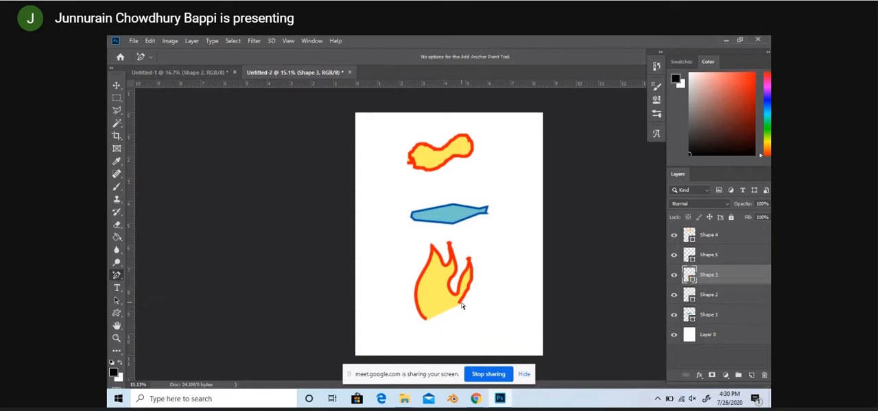
click(461, 306)
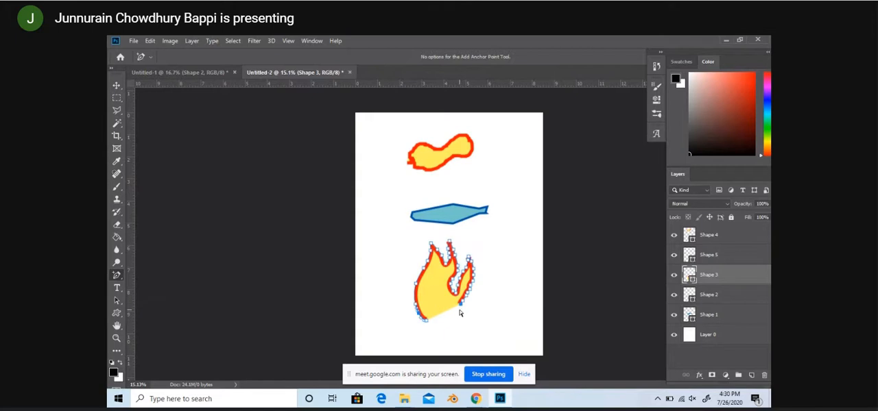
click(460, 313)
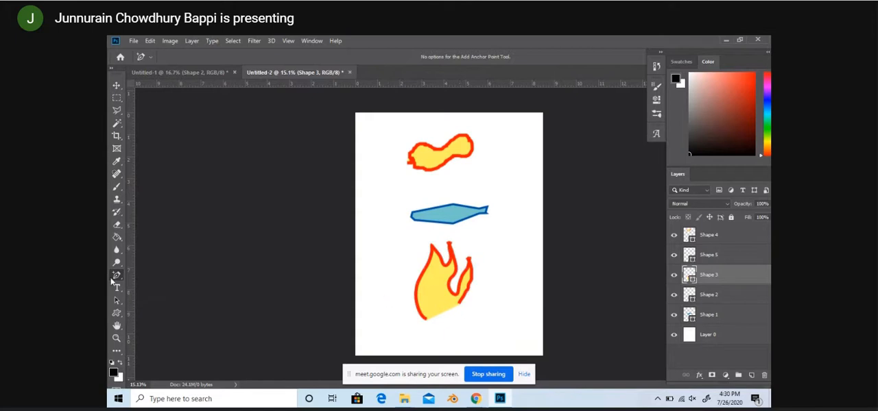
Step: Add anchor points at the right end of the flame's base and pull them outward to round its lower right side
right_click(113, 279)
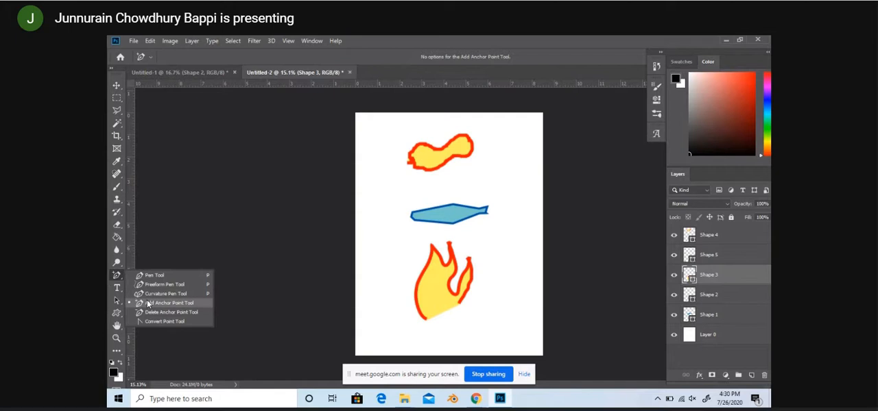
click(147, 304)
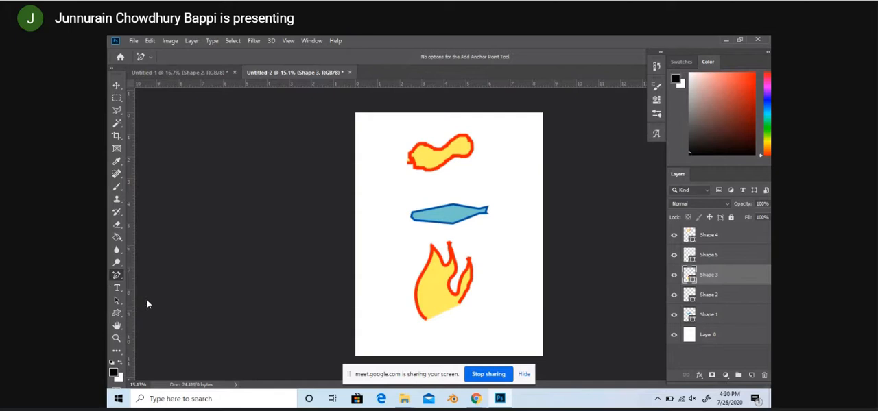
click(461, 307)
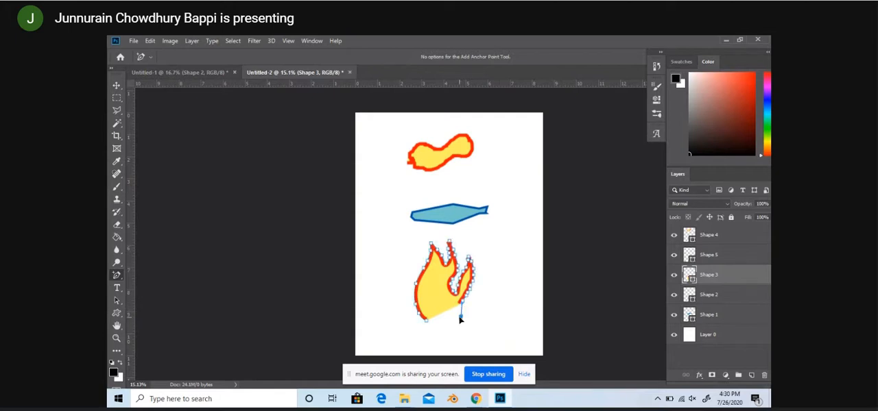
drag(460, 315, 456, 322)
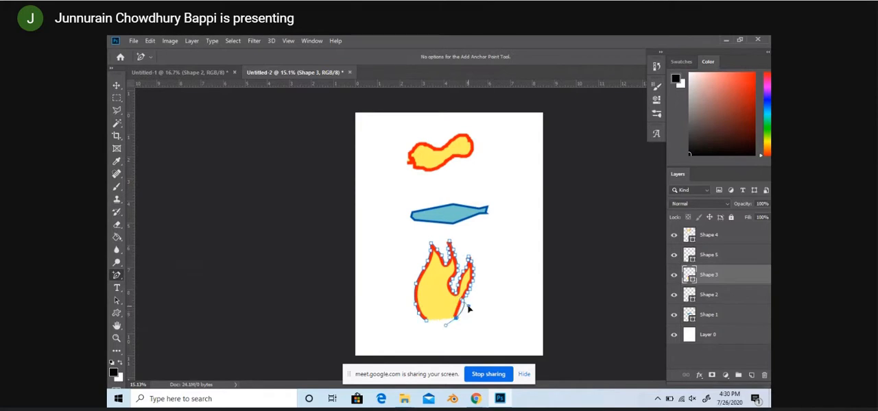
click(467, 300)
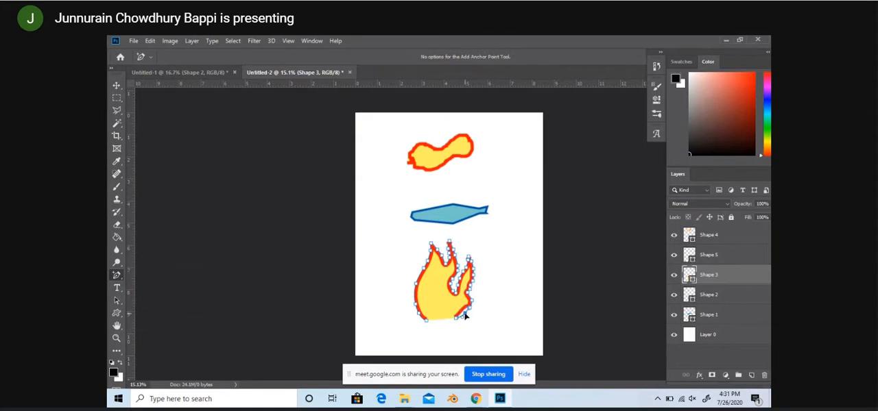
Step: Add anchor points at the left end of the flame's base and pull them across to extend the bottom outline
click(425, 319)
click(447, 320)
drag(439, 326, 432, 325)
right_click(439, 326)
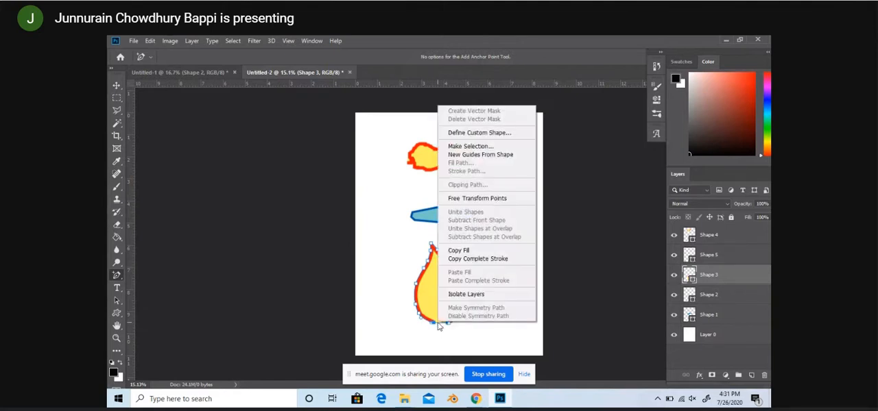
key(Escape)
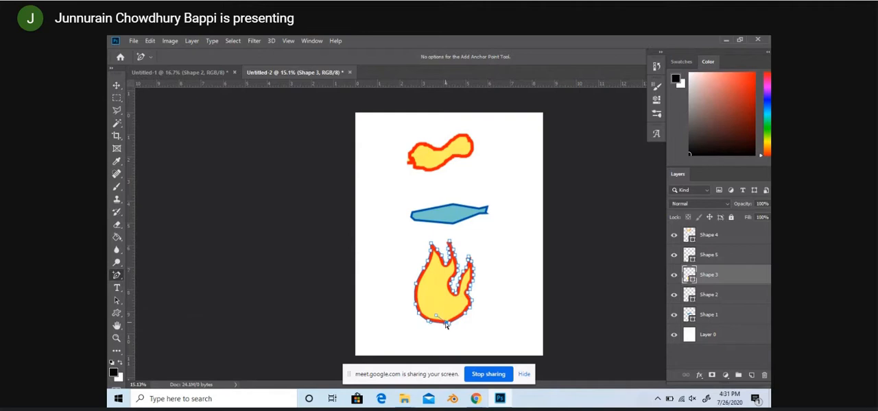
Step: Close the remaining gap at the flame's base by moving the bottom anchor point onto the opposite end of the outline
drag(446, 324, 450, 328)
key(z)
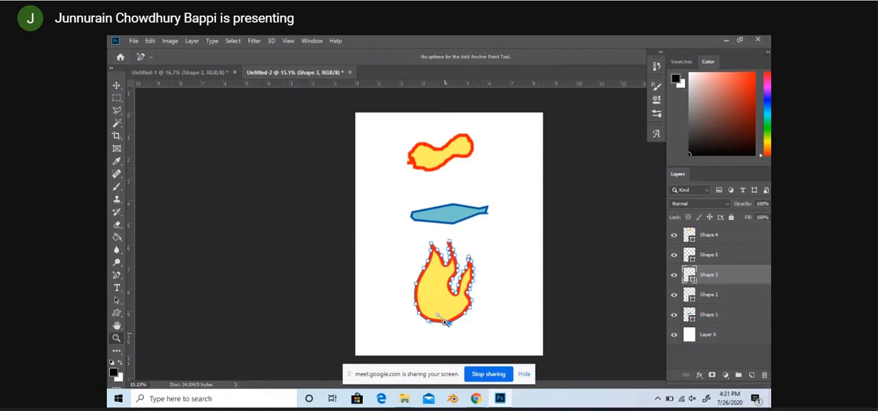
click(450, 329)
click(452, 325)
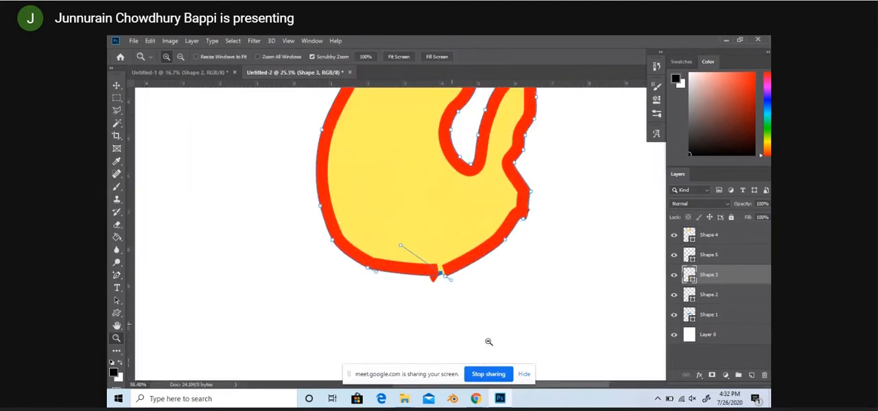
scroll(464, 325, up, 1)
key(ctrl+z)
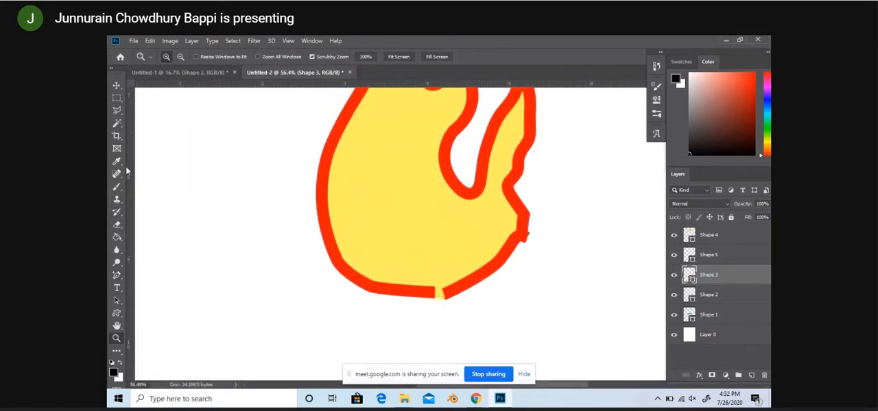
click(117, 275)
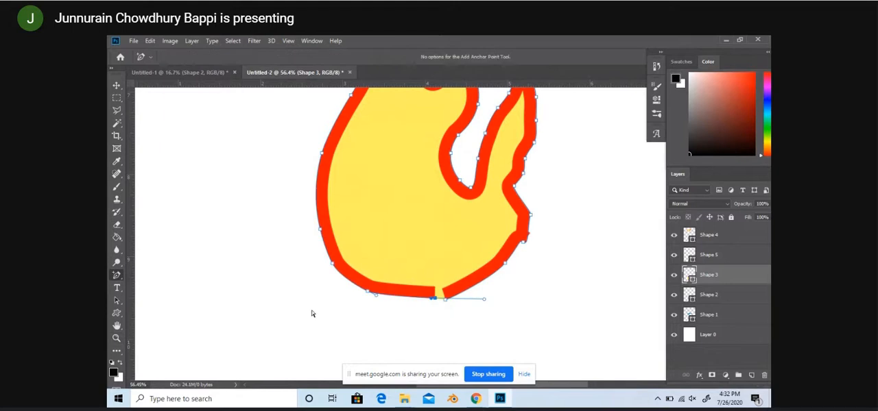
drag(436, 300, 446, 301)
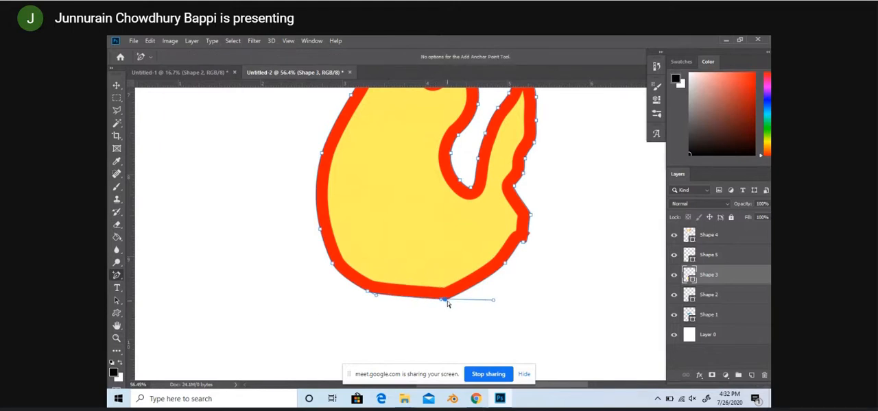
Step: Switch to the Move tool and leave path editing on the flame shape, with the whole flame in view
scroll(387, 307, up, 3)
key(z)
drag(380, 309, 358, 294)
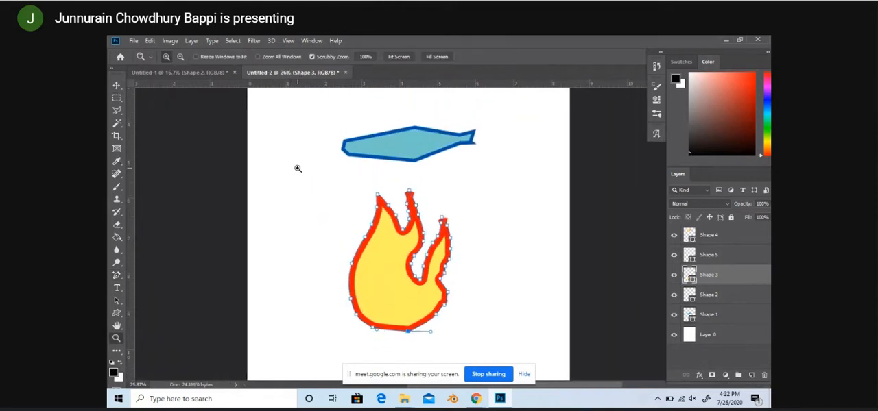
click(116, 84)
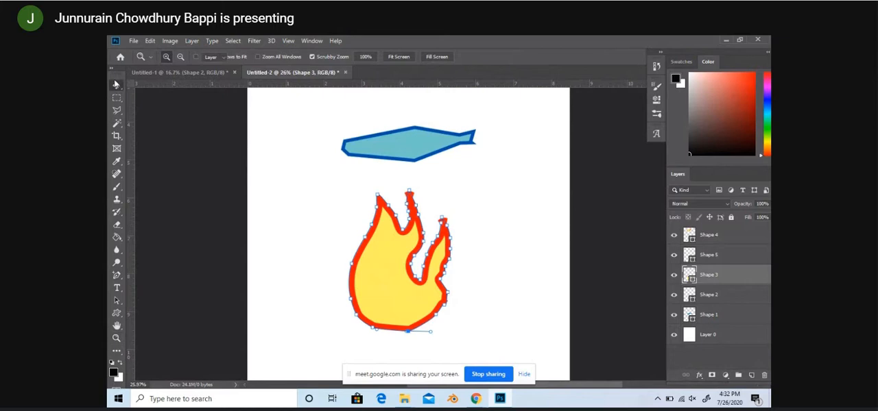
click(401, 262)
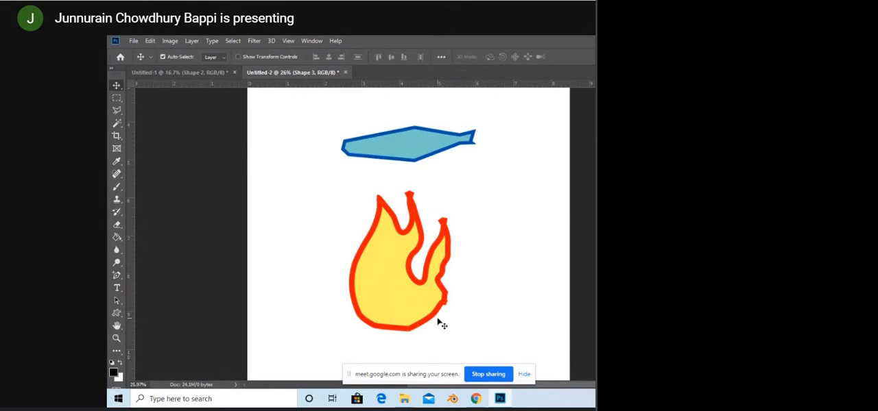
Step: Nudge the flame slightly to the right and remove the anchor points along its lower right edge with the Delete Anchor Point tool
drag(448, 308, 458, 310)
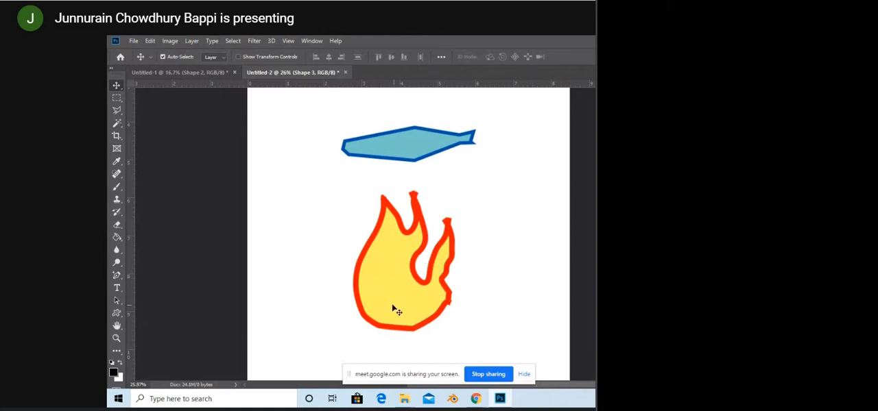
click(116, 276)
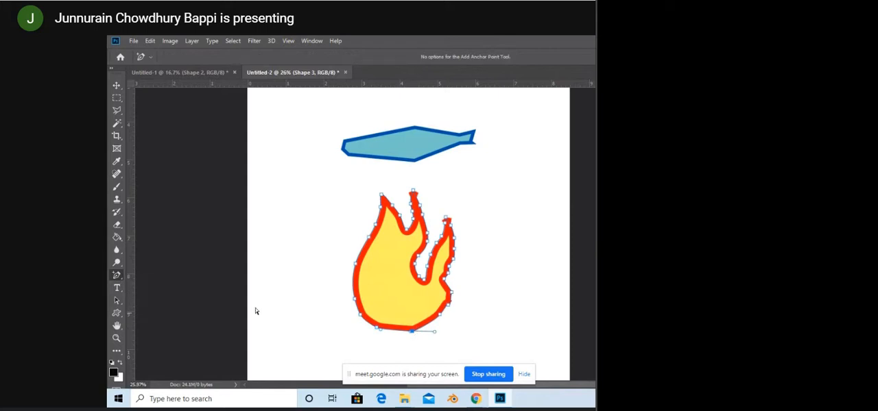
right_click(116, 275)
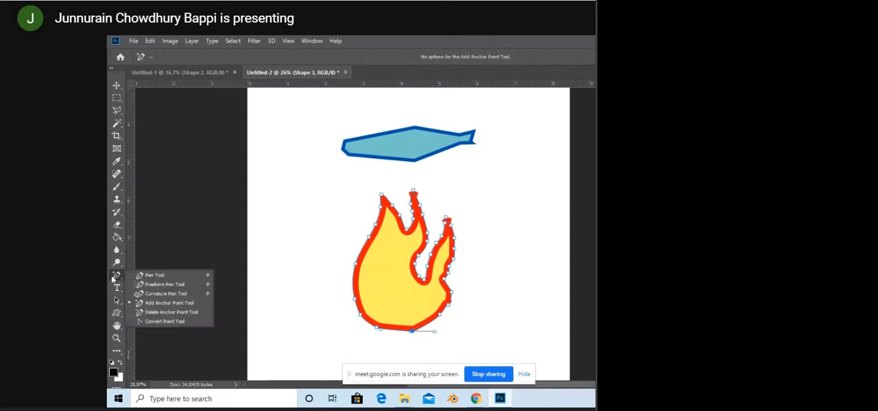
click(168, 310)
click(412, 333)
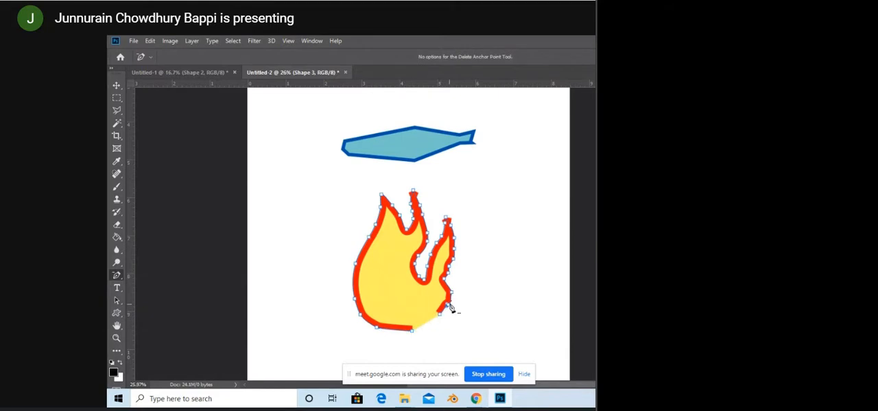
click(441, 314)
click(449, 291)
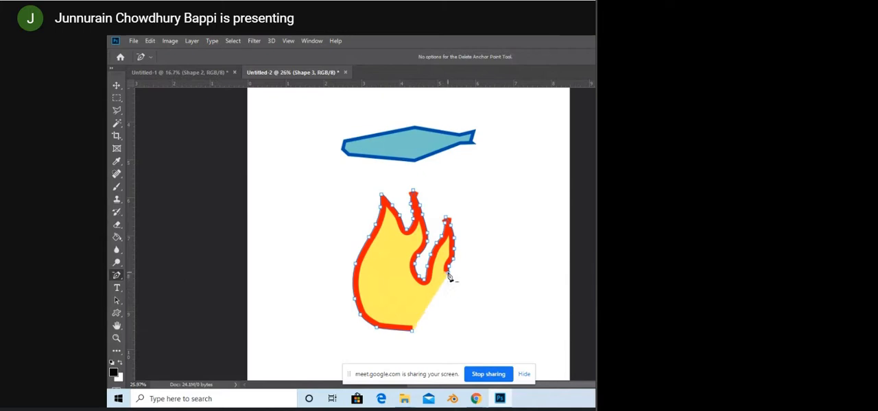
click(447, 275)
click(451, 263)
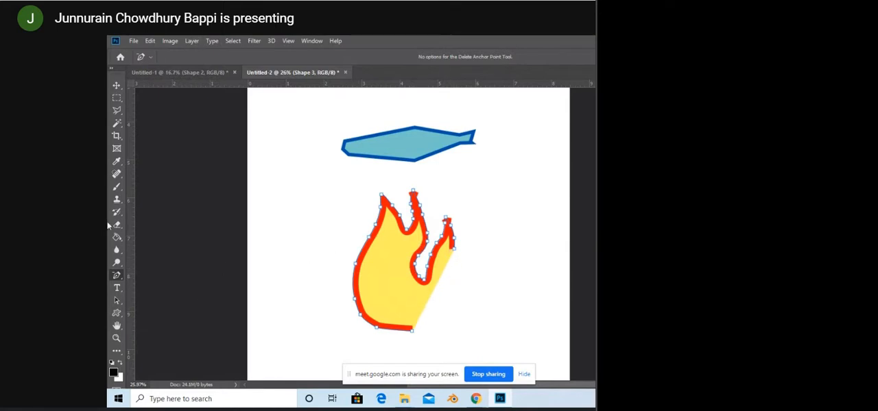
Step: With the Add Anchor Point tool, pull the open end of the flame's right outline down toward the base
right_click(116, 275)
click(168, 304)
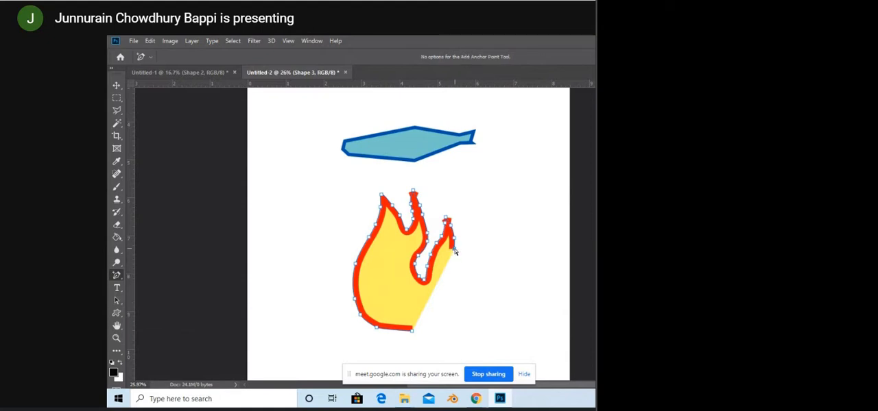
drag(454, 252, 445, 303)
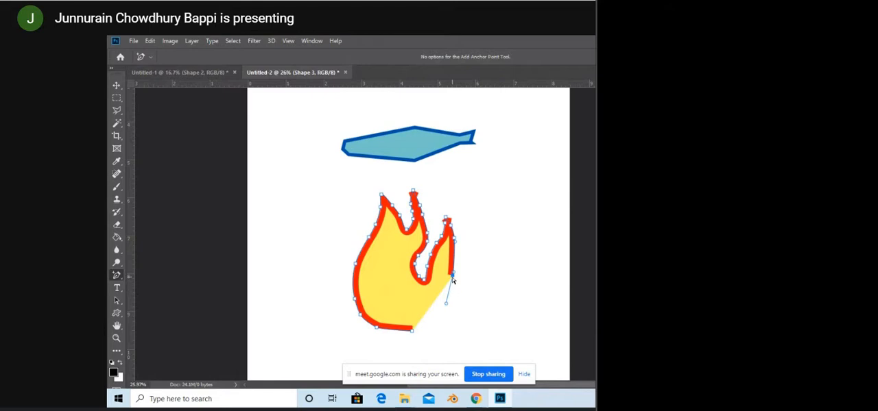
drag(452, 280, 454, 290)
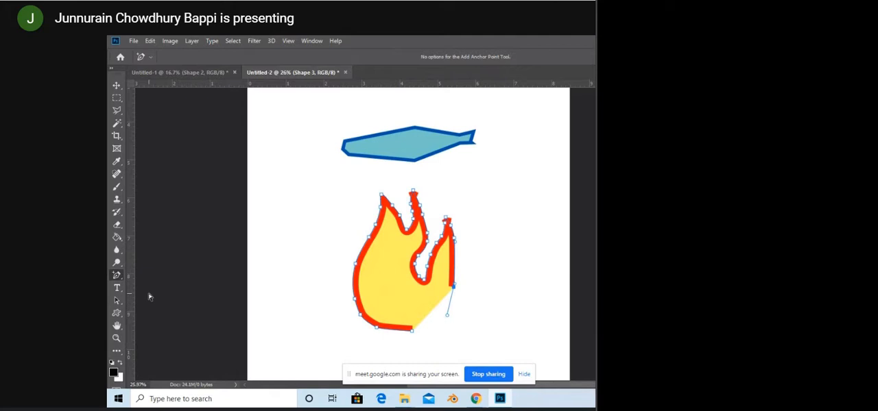
click(454, 268)
drag(454, 288, 450, 297)
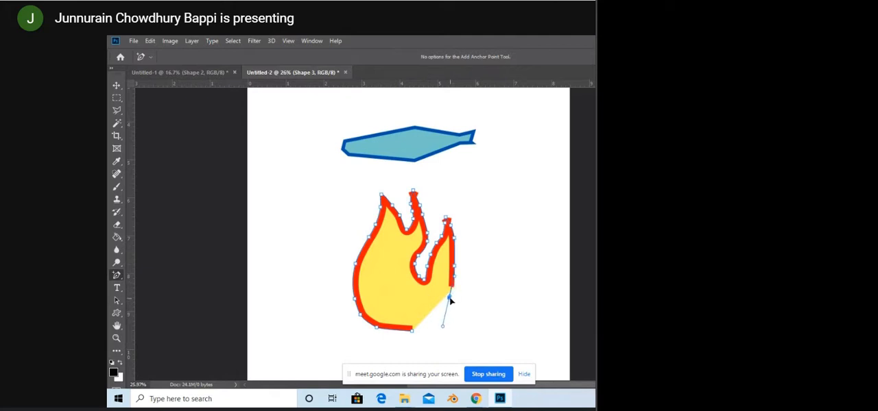
Step: Add an anchor point midway along the flame's right edge and bow that edge outward
click(457, 254)
click(454, 268)
right_click(454, 291)
click(454, 290)
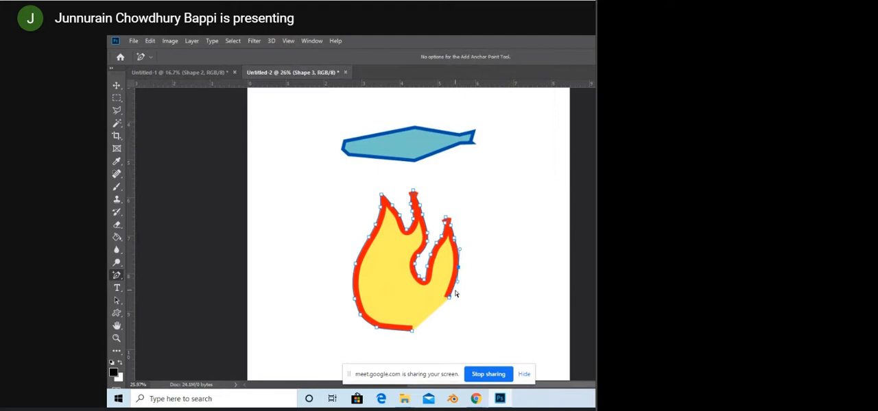
Step: Extend the outline's open end further down the lower right side and round it with added anchor points
click(452, 295)
drag(449, 298, 442, 308)
click(455, 294)
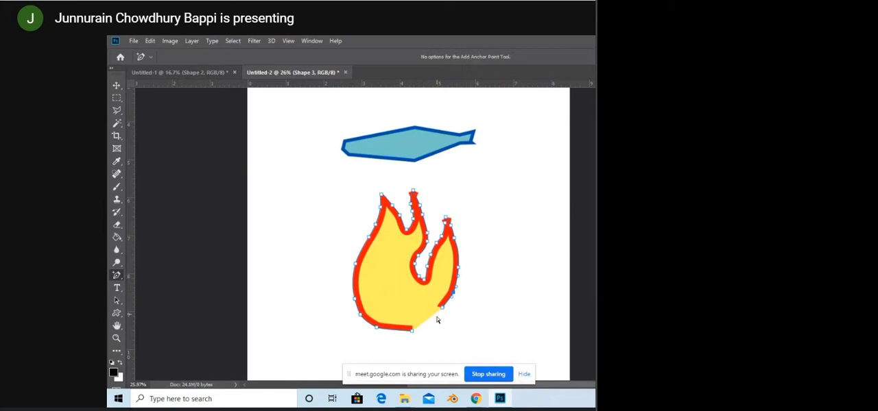
click(441, 309)
drag(441, 314, 440, 314)
click(448, 301)
right_click(117, 276)
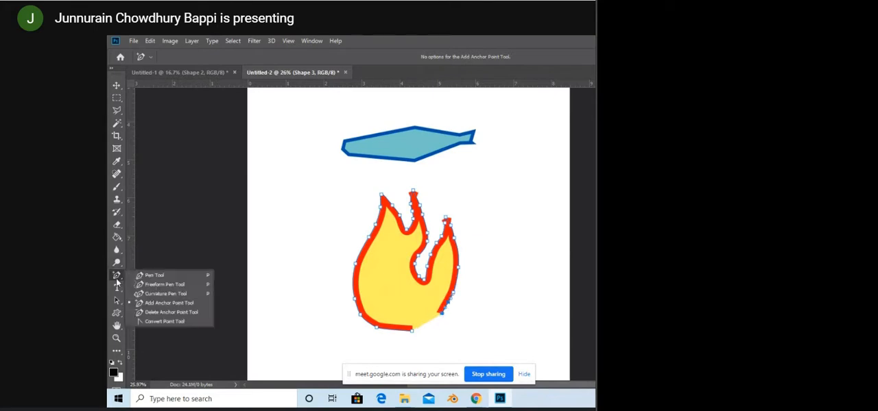
click(117, 280)
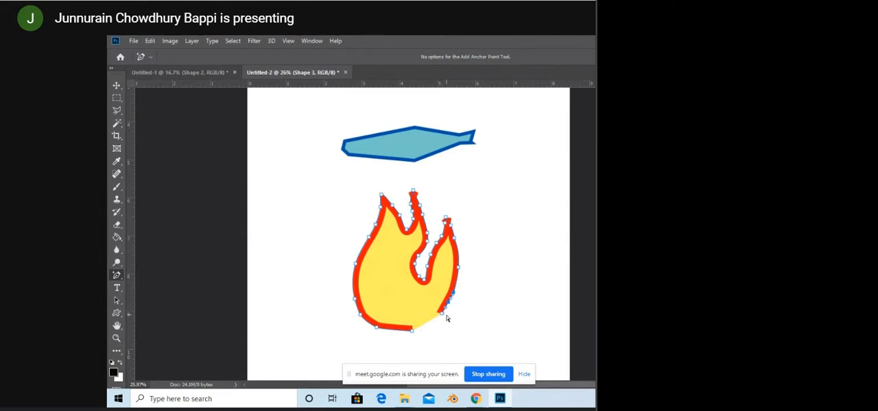
Step: Add anchor points near the base and pull the open end onto the bottom anchor point to close the flame's outline
mouse_move(442, 315)
mouse_down()
mouse_move(437, 320)
mouse_move(450, 308)
mouse_up()
click(436, 321)
drag(434, 321, 433, 326)
key(ctrl+z)
click(437, 321)
drag(438, 326, 411, 331)
click(428, 323)
scroll(425, 204, up, 1)
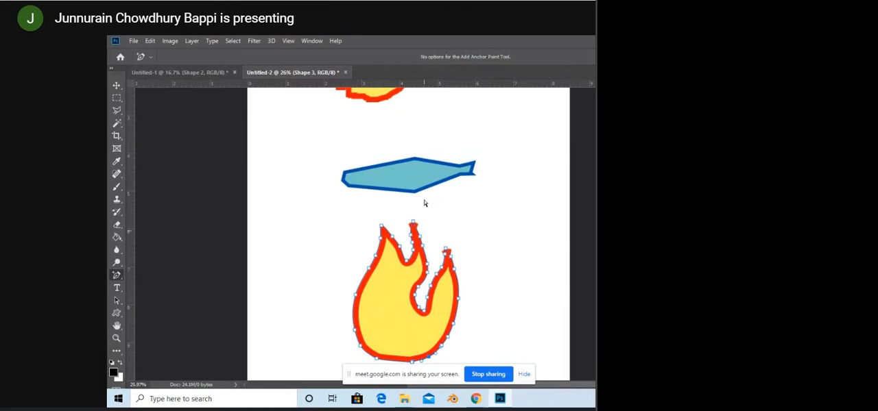
Step: Leave path editing on the flame and rasterize its shape layer for the Eraser tool
click(423, 239)
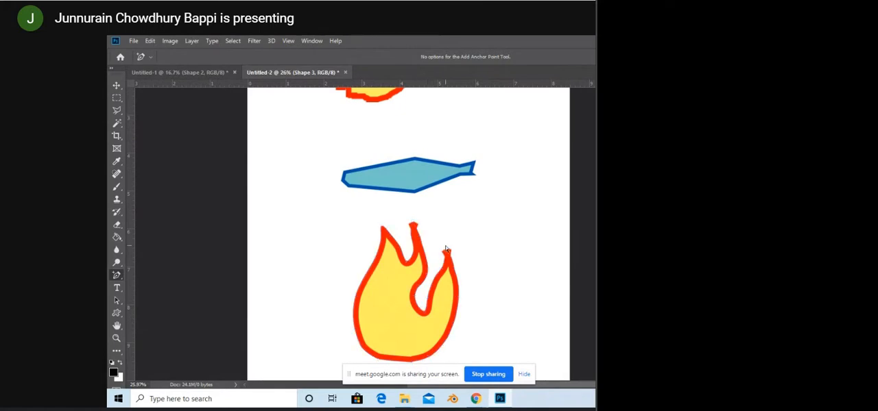
key(e)
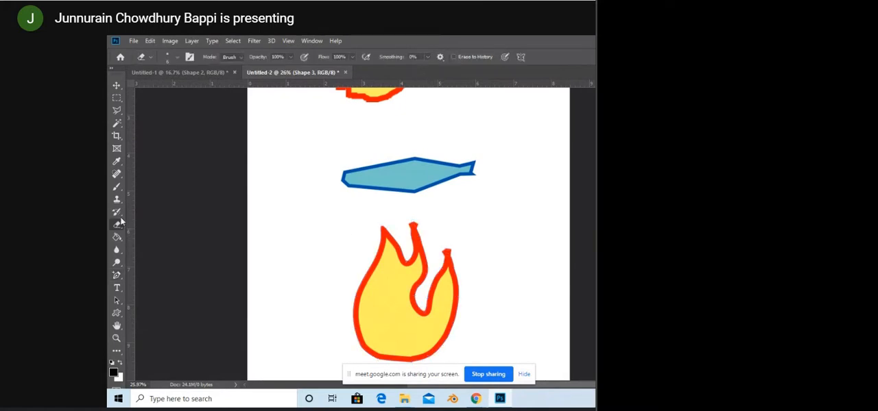
click(397, 298)
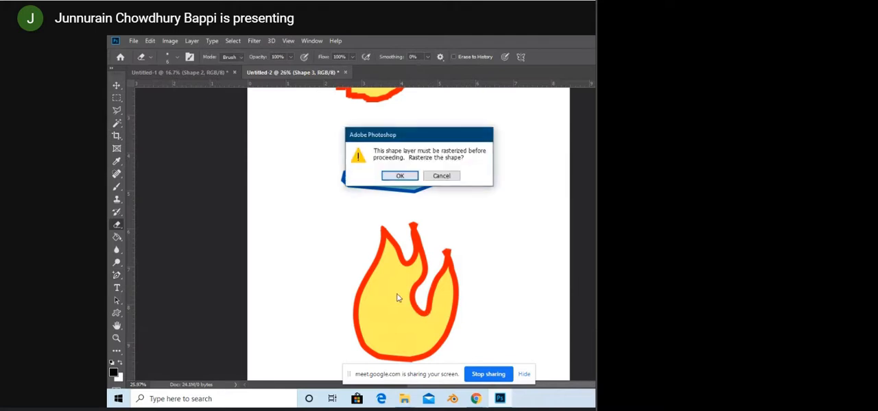
key(Return)
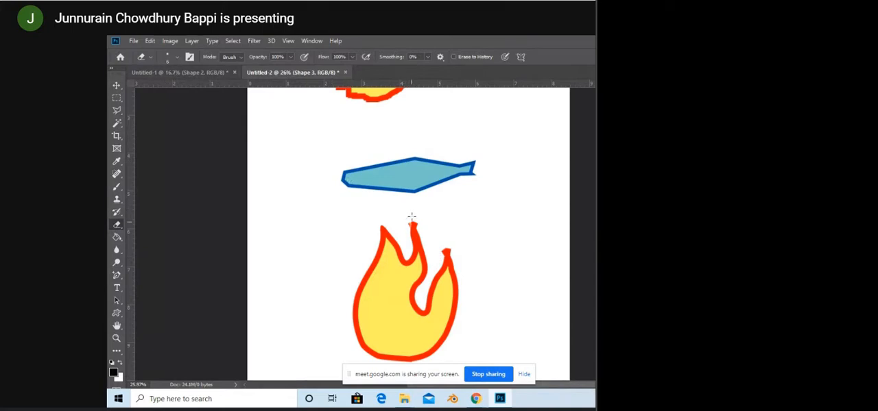
Step: Set the eraser size to 25 px and erase the knobby ends on the flame's middle and right tips
click(177, 59)
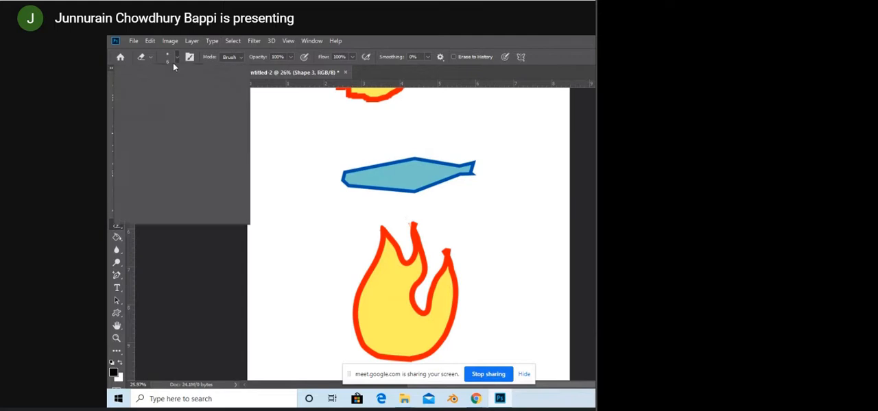
click(174, 61)
click(174, 59)
click(169, 85)
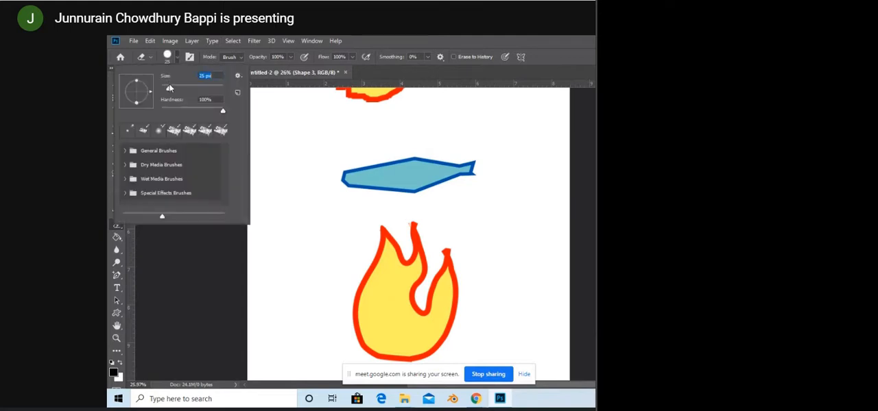
click(398, 214)
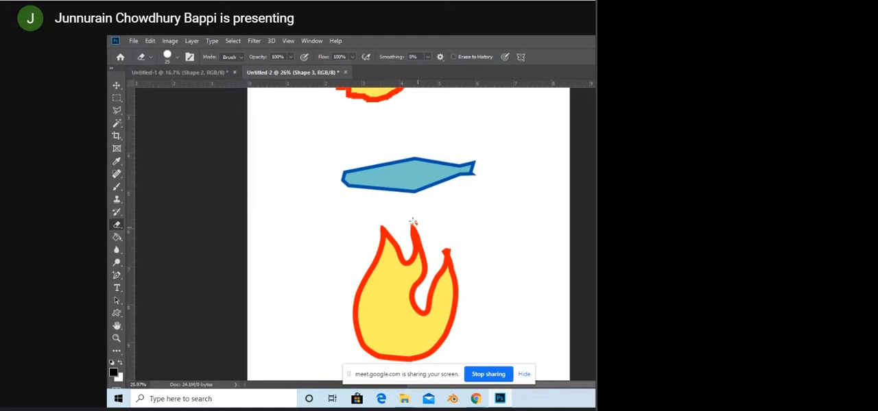
drag(413, 220, 420, 233)
key(ctrl+z)
Step: Delete the irregular yellow shape above the blue one, with the whole page in view
key(z)
mouse_move(447, 299)
mouse_down()
mouse_move(435, 321)
mouse_move(411, 310)
mouse_move(454, 315)
mouse_move(473, 345)
mouse_move(438, 331)
mouse_up()
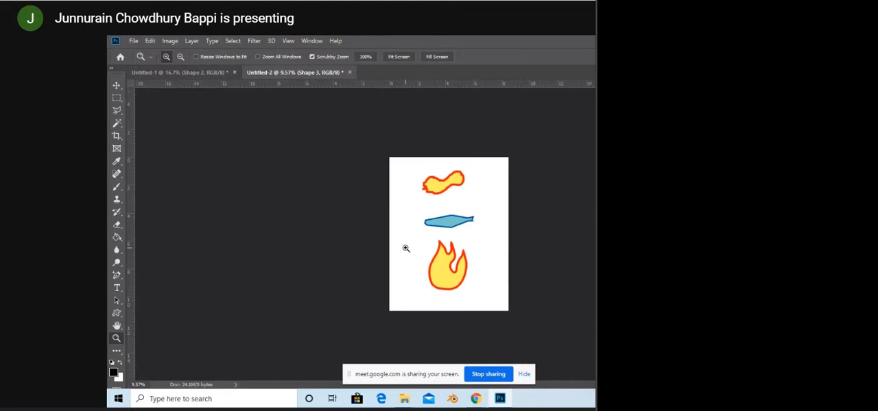
drag(434, 298, 411, 249)
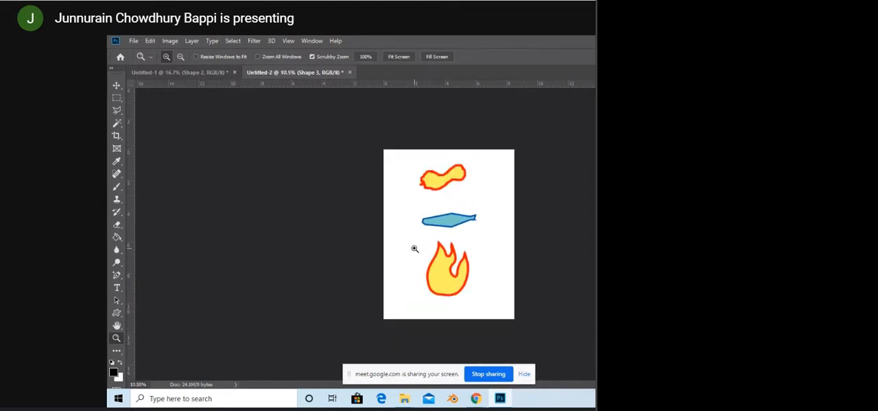
drag(442, 223, 419, 217)
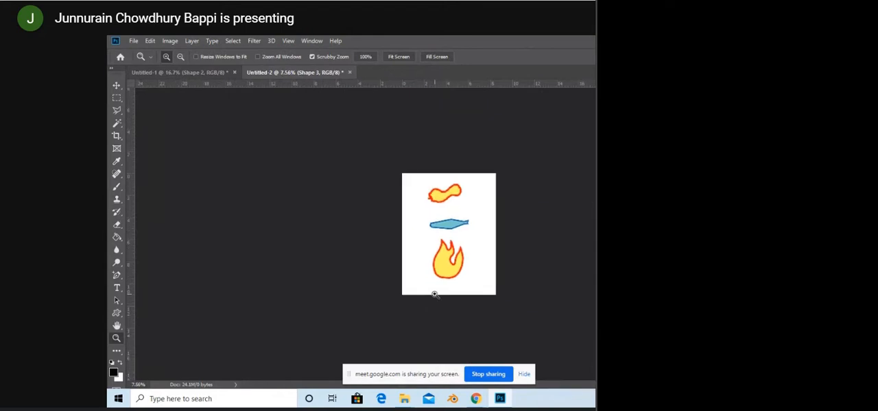
drag(434, 294, 447, 302)
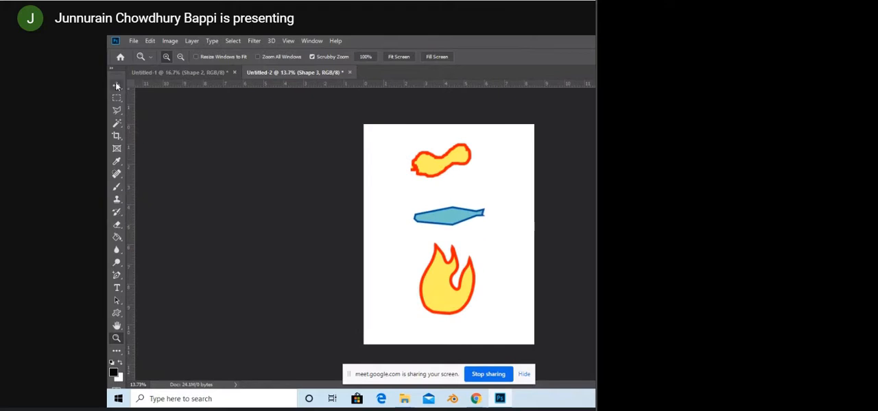
key(v)
drag(433, 158, 437, 171)
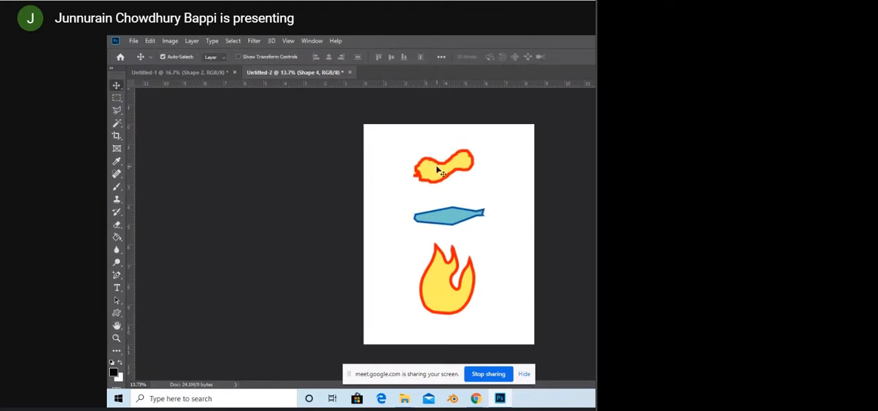
key(Delete)
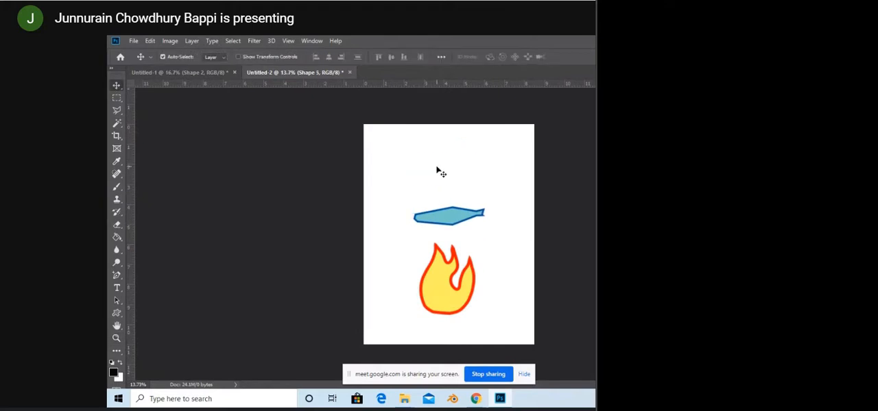
Step: Draw a closed yellow circle with a red outline, about 604 by 641 px, above the blue shape using the Curvature Pen tool
click(118, 278)
click(163, 294)
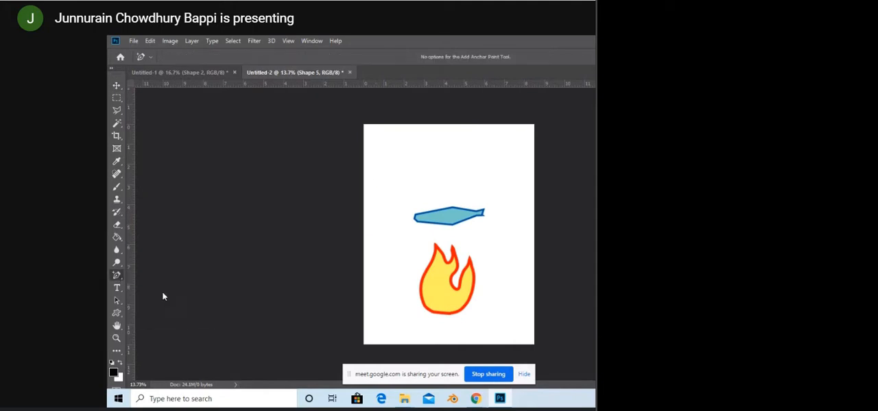
click(421, 180)
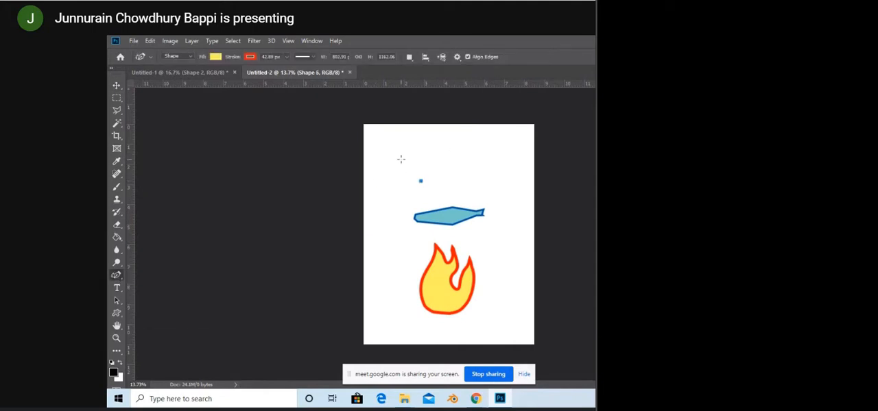
click(404, 157)
click(423, 138)
click(443, 149)
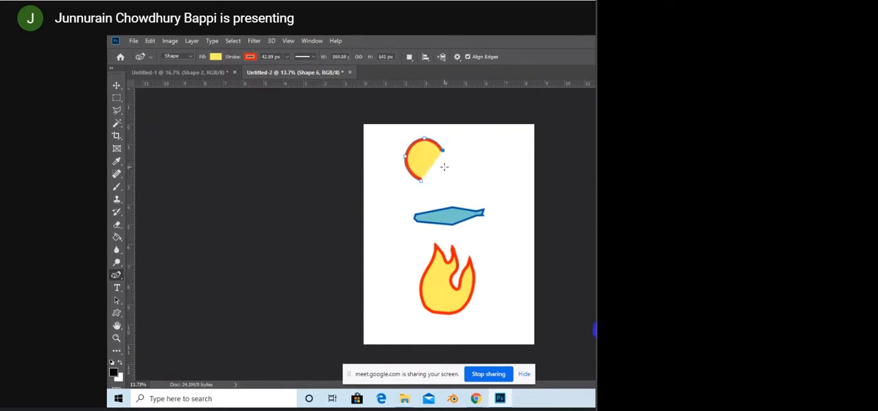
click(443, 168)
click(423, 180)
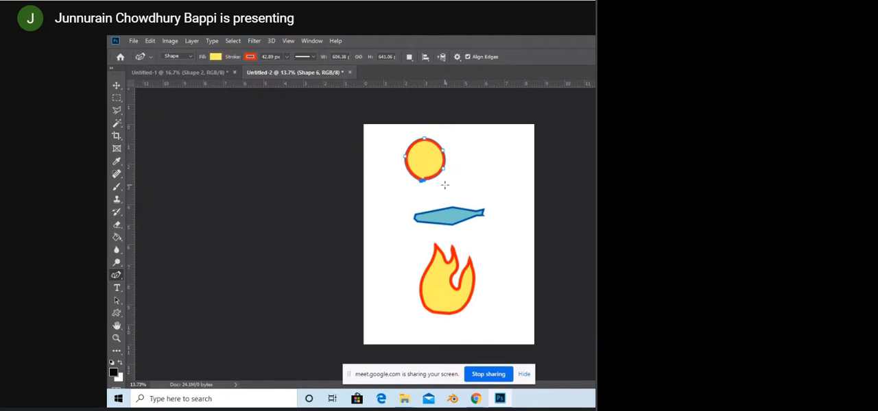
key(ctrl+z)
click(423, 179)
Step: Scale the yellow circle up to 112% with Free Transform and move it slightly right and down above the blue shape
click(116, 86)
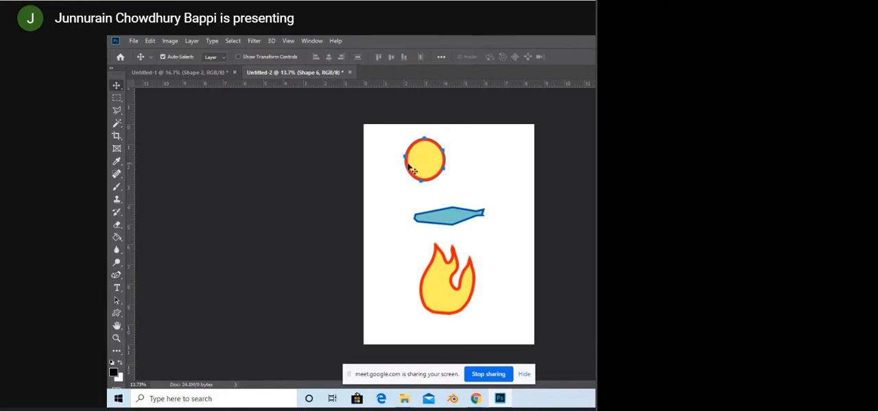
click(116, 275)
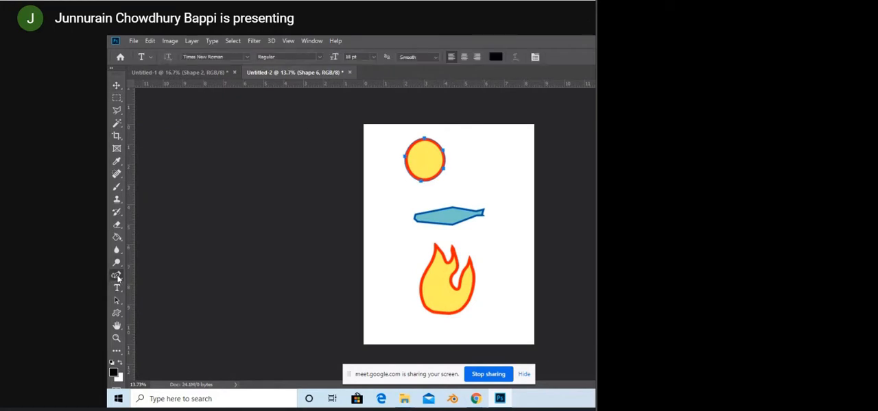
key(ctrl+t)
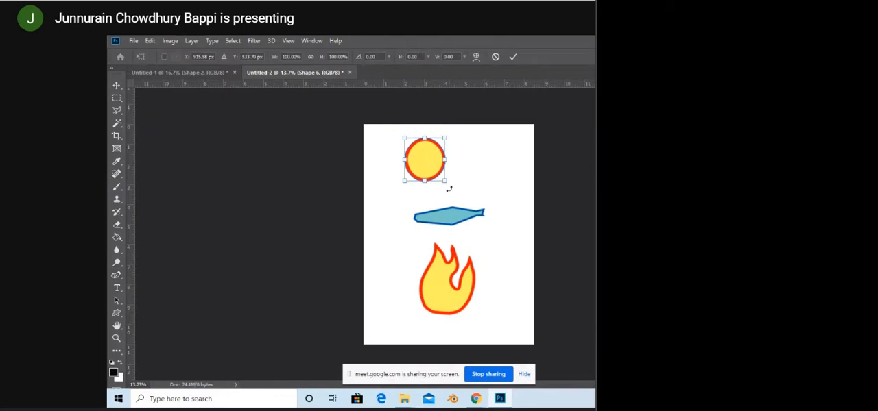
drag(444, 183, 452, 186)
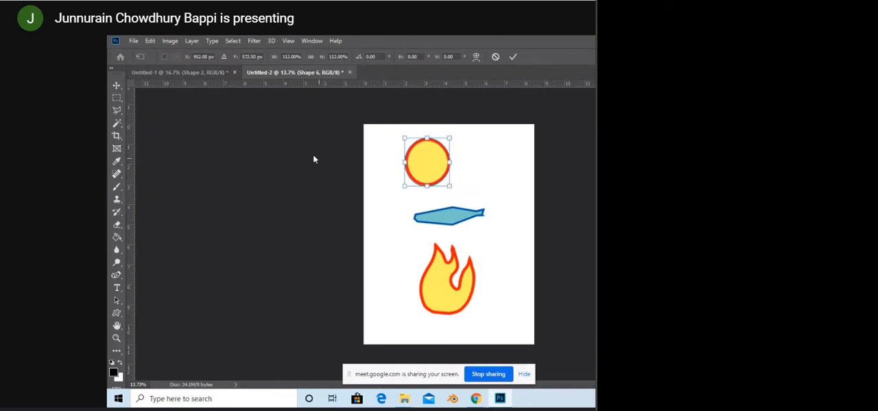
click(116, 86)
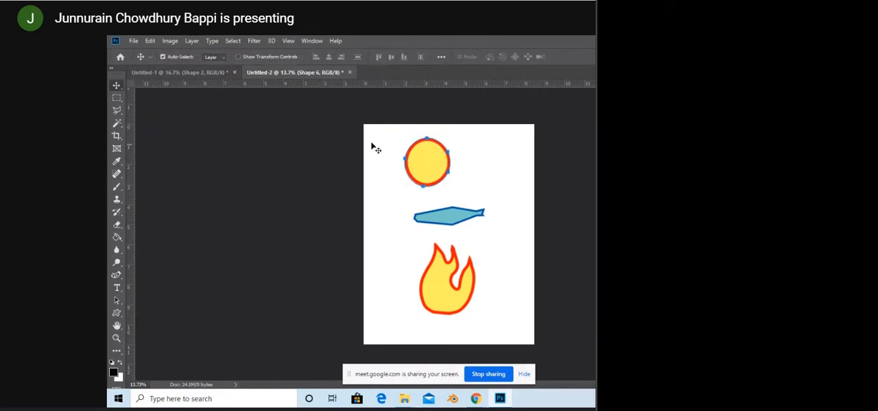
drag(428, 162, 452, 178)
Step: Rasterize the yellow circle's shape layer for painting with the Brush tool
key(z)
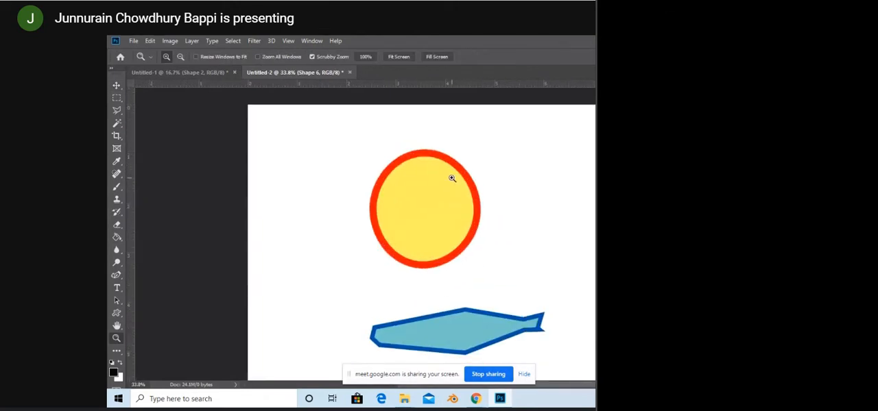
key(b)
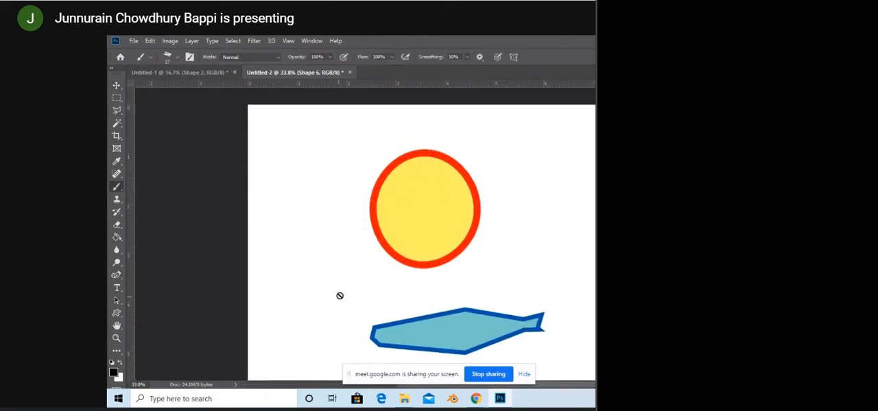
click(410, 238)
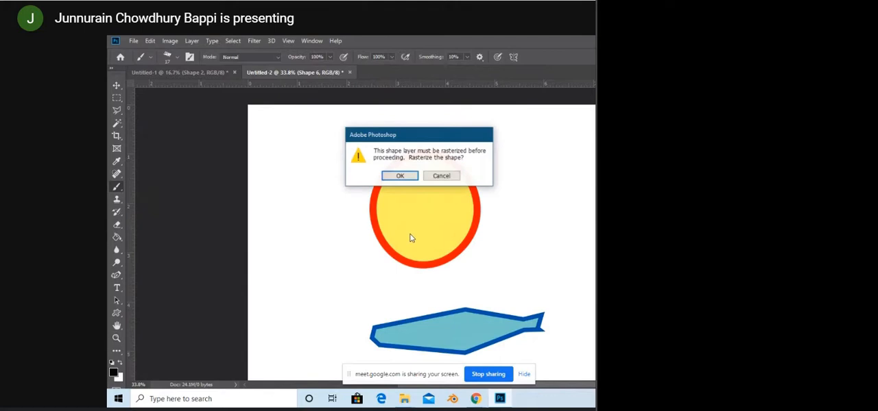
click(400, 177)
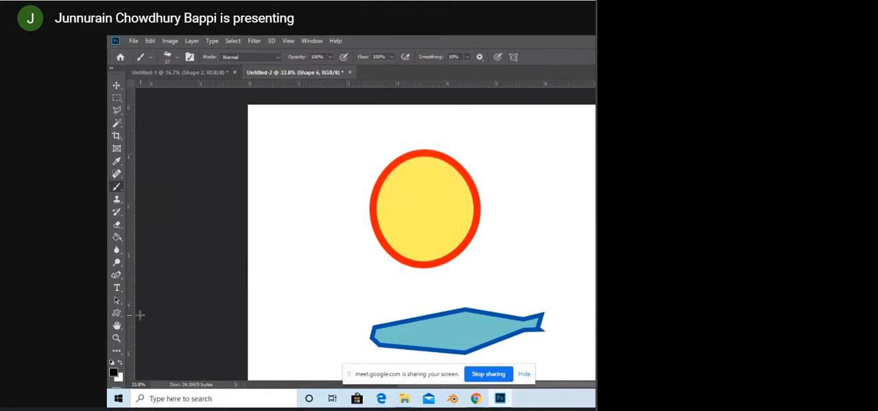
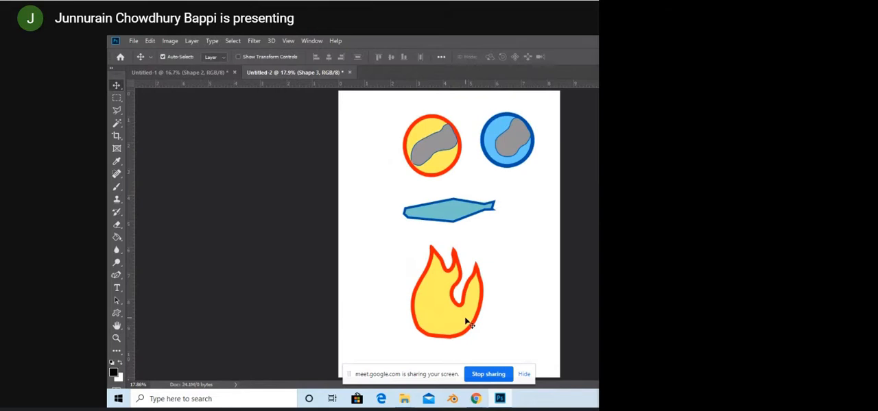
Step: Move the yellow flame toward the page's left edge and scale it down to 39.79% with Free Transform
drag(466, 320, 409, 316)
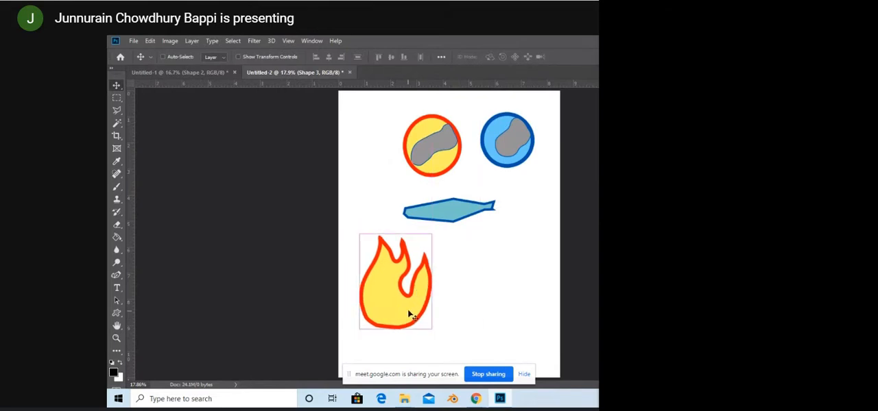
key(ctrl+t)
drag(432, 234, 368, 254)
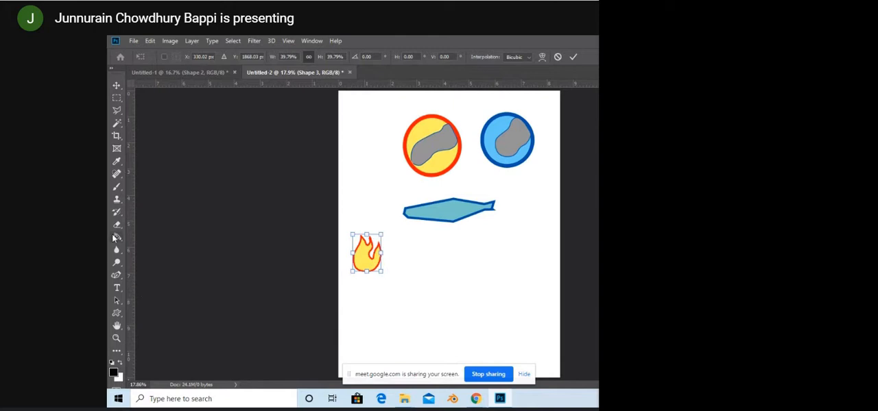
key(Return)
Step: Activate the Curvature Pen tool for drawing a new shape
key(b)
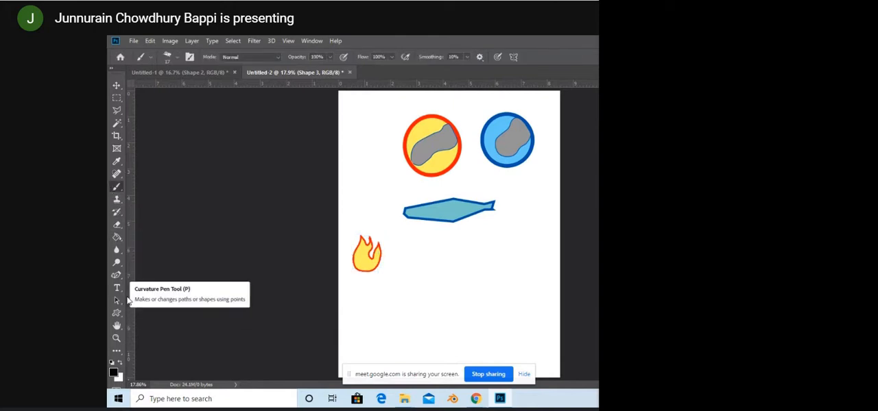
click(115, 276)
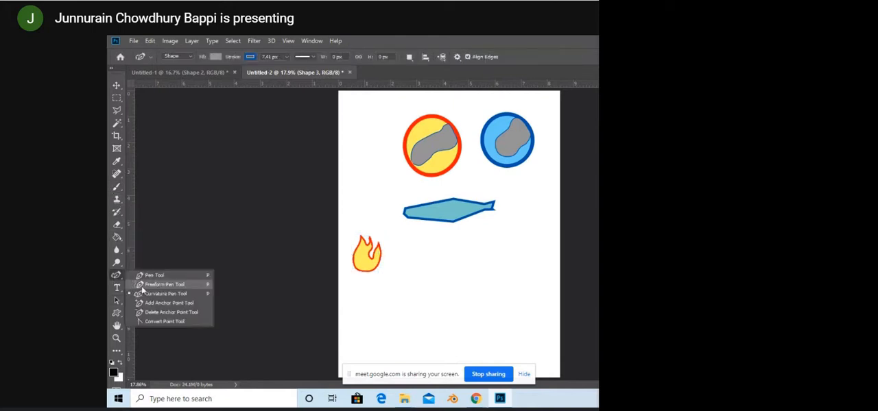
click(142, 286)
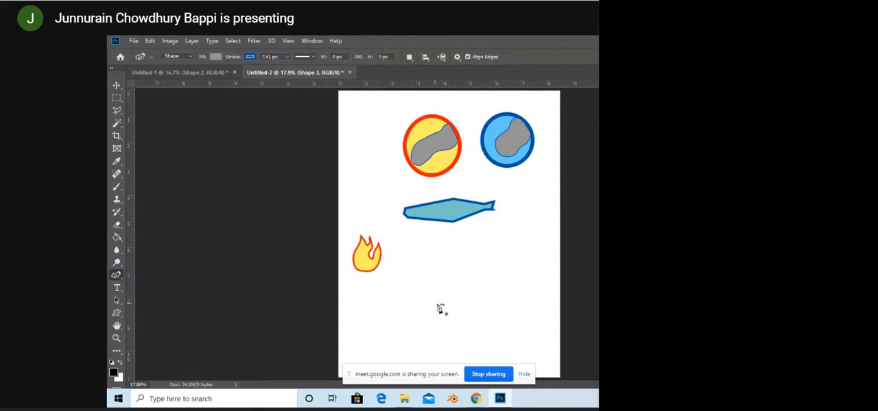
mouse_move(445, 336)
mouse_down()
mouse_move(430, 299)
mouse_move(478, 227)
mouse_up()
key(ctrl+z)
key(ctrl+z)
key(ctrl+z)
key(ctrl+z)
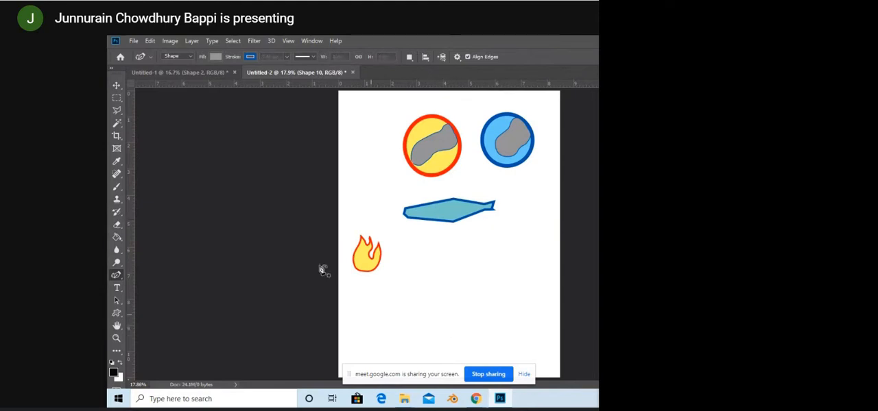
key(ctrl+z)
Step: Set the fill to teal and draw the fish's curved back from nose to tail tip, about 1776 px long, below the flame
click(215, 56)
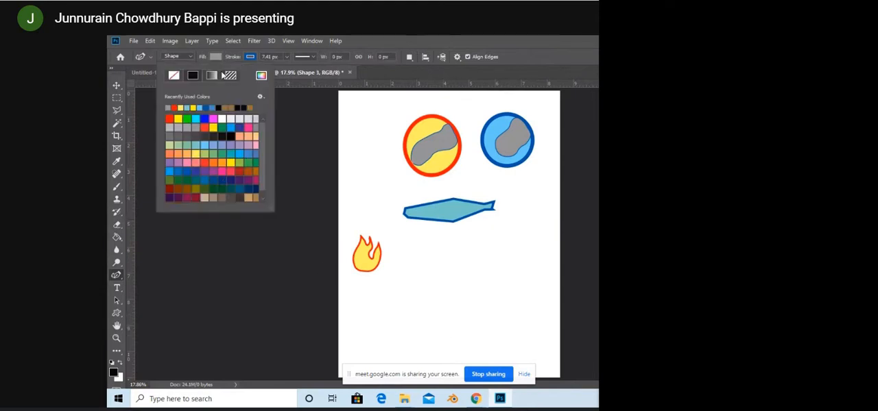
click(197, 145)
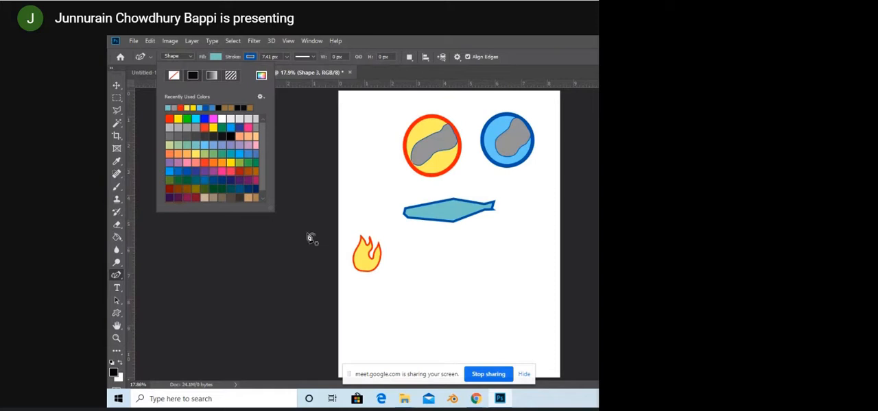
click(370, 320)
click(411, 293)
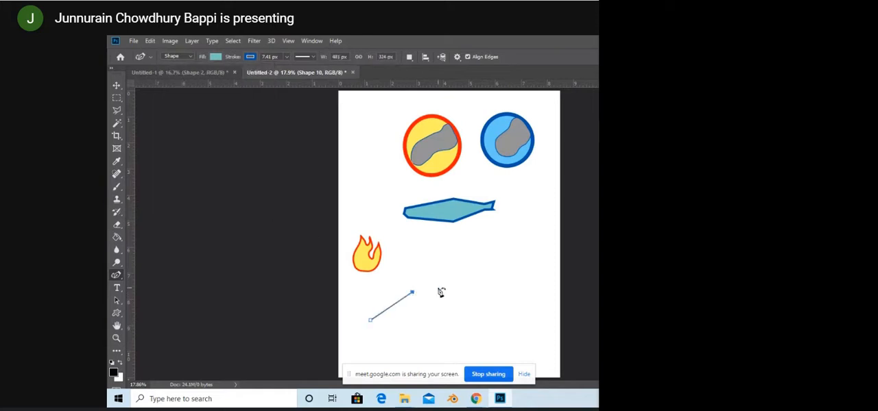
click(438, 288)
click(472, 295)
click(487, 299)
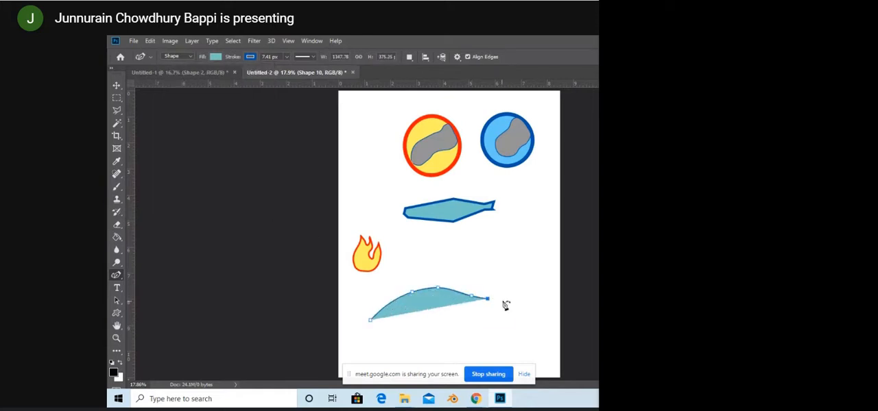
click(502, 300)
click(509, 299)
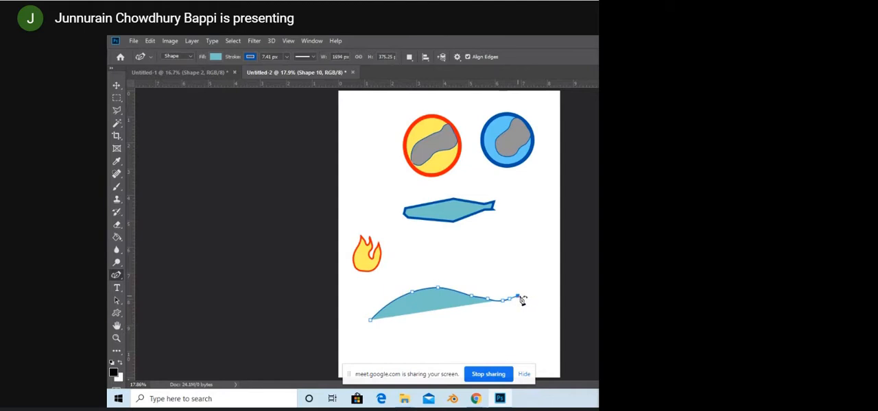
click(518, 296)
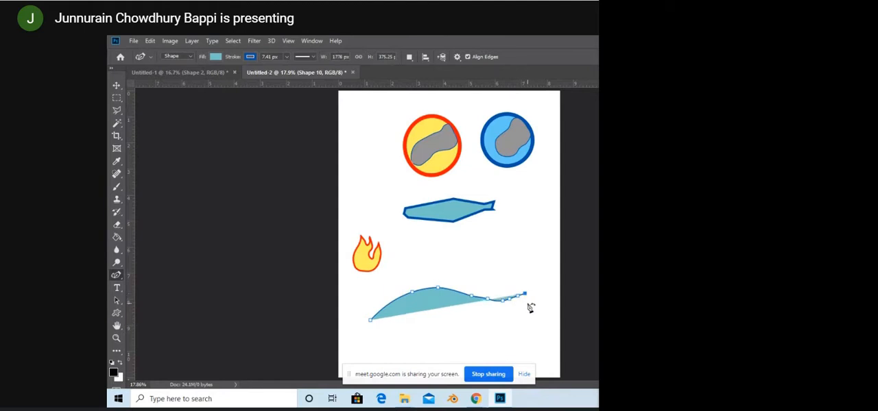
Step: Continue the fish's path around a forked tail with two rounded lobes and undo the last misplaced points beneath it
click(526, 306)
click(518, 314)
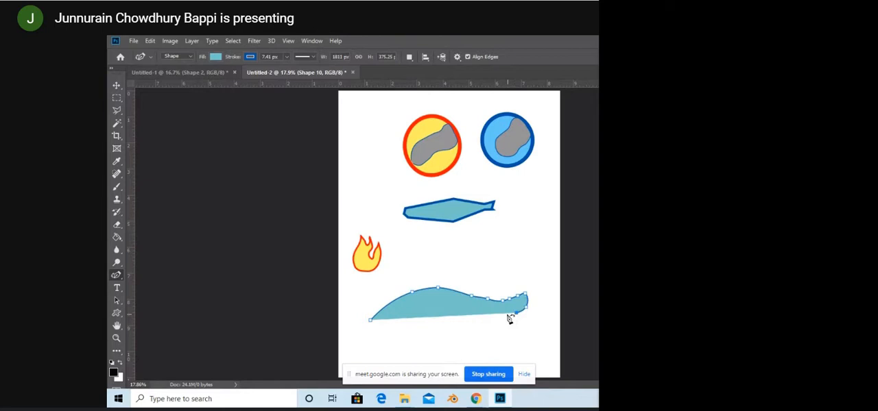
click(507, 315)
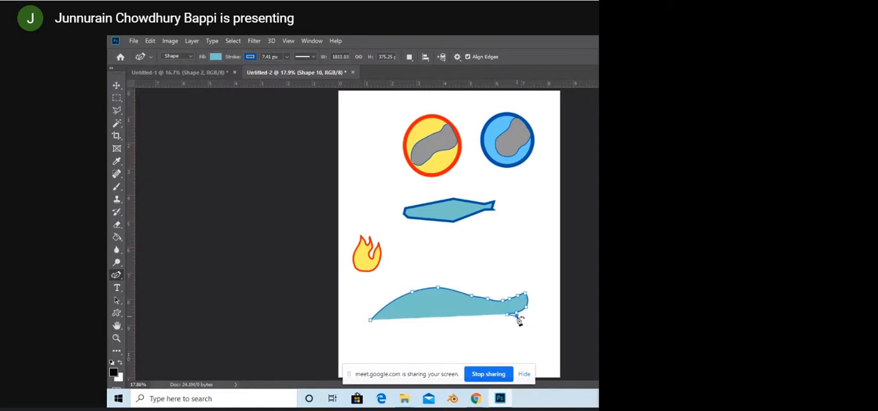
click(529, 321)
click(531, 326)
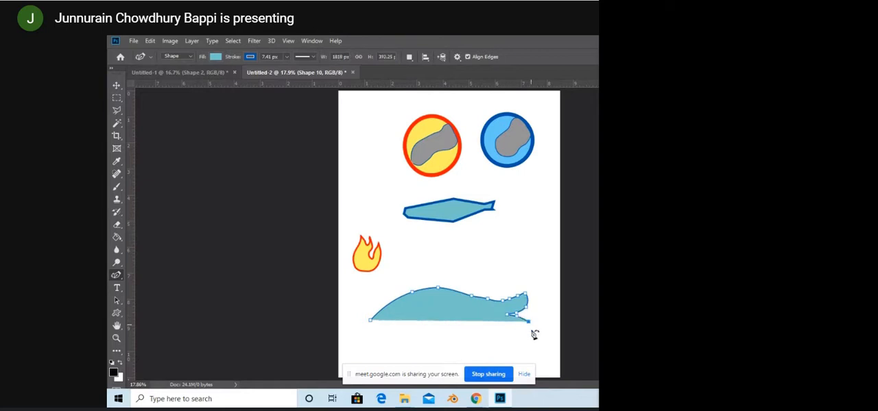
click(531, 330)
click(520, 328)
click(511, 326)
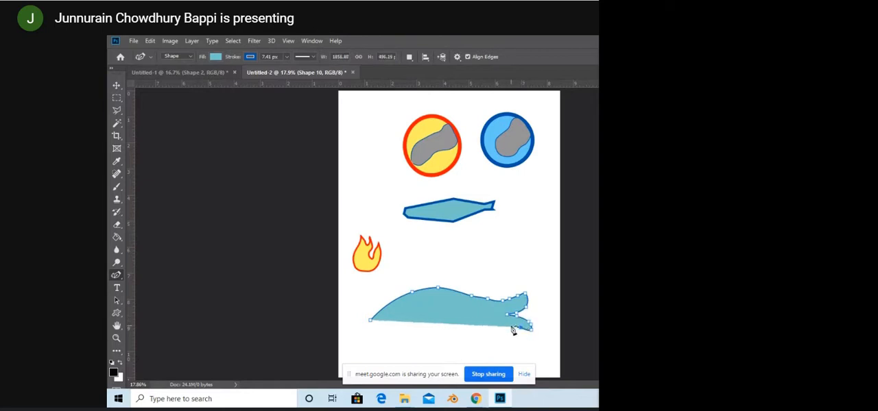
click(506, 323)
click(501, 322)
click(487, 331)
key(ctrl+z)
key(ctrl+z)
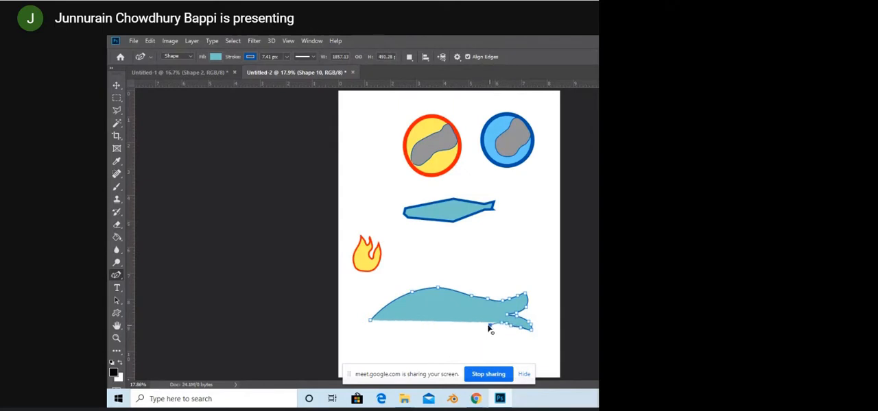
Step: Draw the fish's belly with a small pointed fin and close the path at the nose, making the shape about 1857 by 599 px
click(477, 332)
click(471, 333)
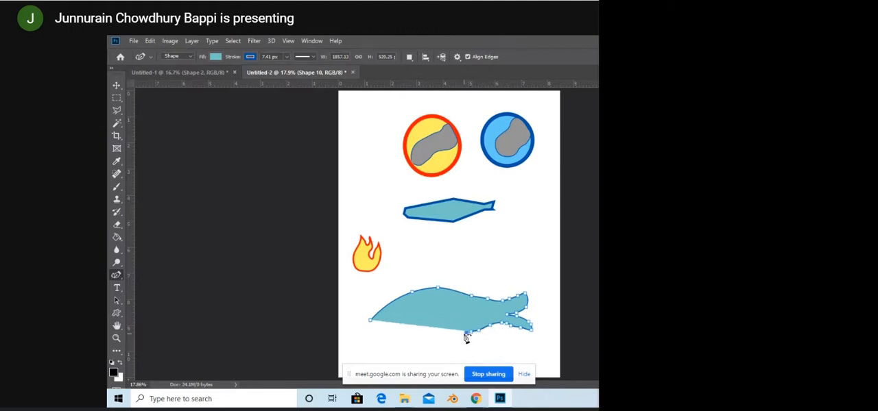
click(465, 334)
click(455, 339)
click(442, 331)
click(430, 330)
click(421, 332)
click(413, 335)
click(408, 338)
click(393, 335)
click(379, 331)
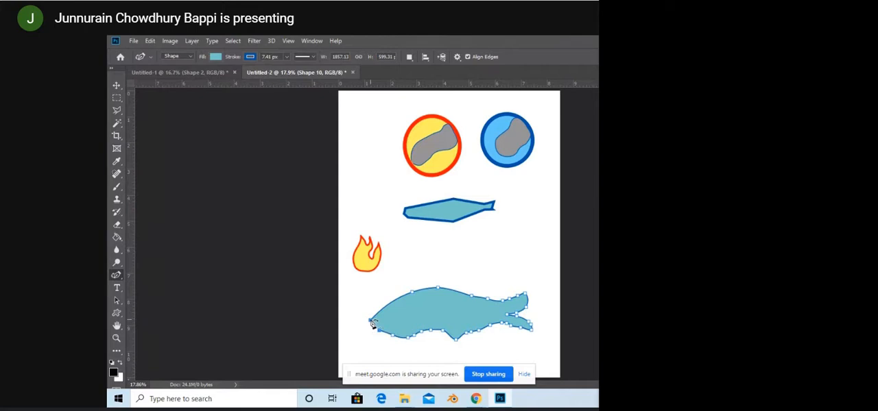
click(369, 320)
Step: Extend the fish's nose outward to a width of about 1953 px and smooth the anchor points along its belly
drag(369, 320, 360, 321)
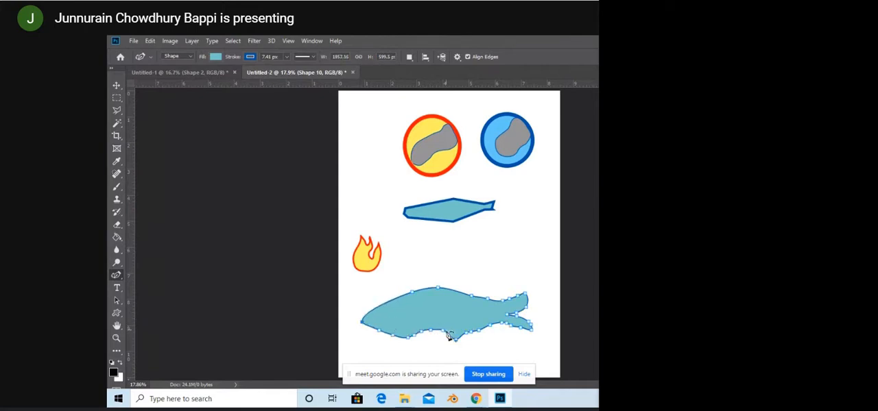
mouse_move(421, 333)
mouse_down()
mouse_move(435, 332)
mouse_move(426, 334)
mouse_up()
click(408, 339)
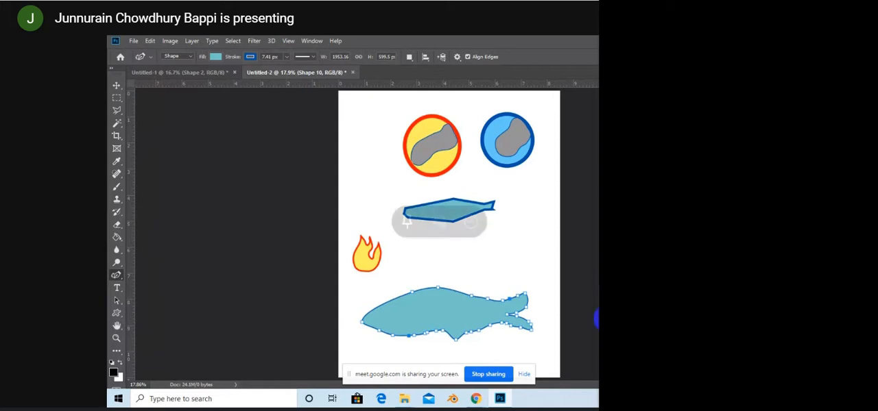
Step: Deselect the fish's path and move the fish slightly up and right on the page
click(713, 333)
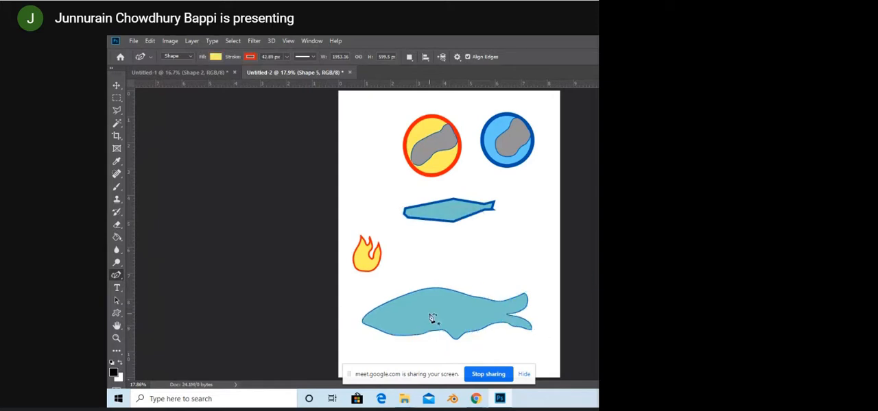
click(116, 85)
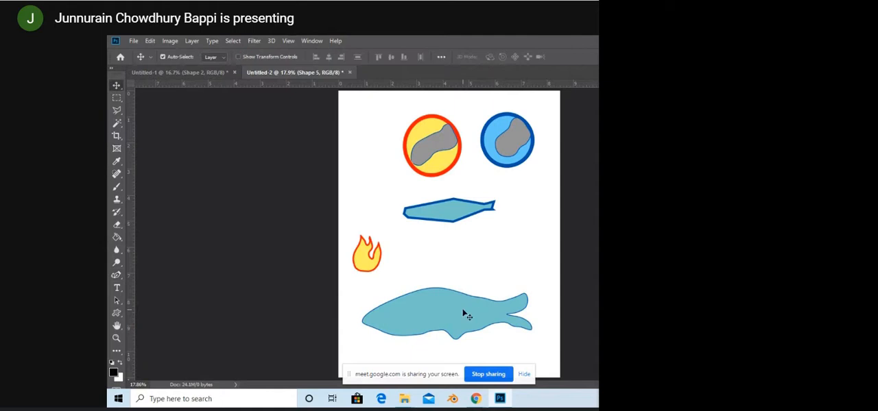
drag(447, 317, 460, 302)
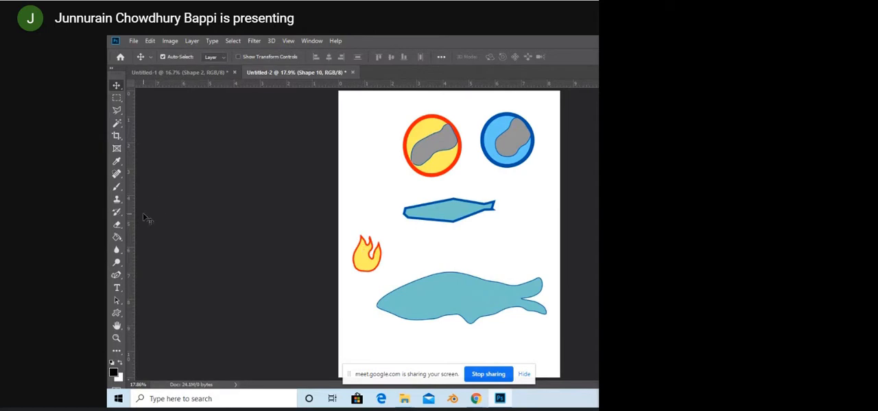
Step: Rasterize the fish's shape layer for painting with the Brush tool
right_click(114, 190)
click(147, 193)
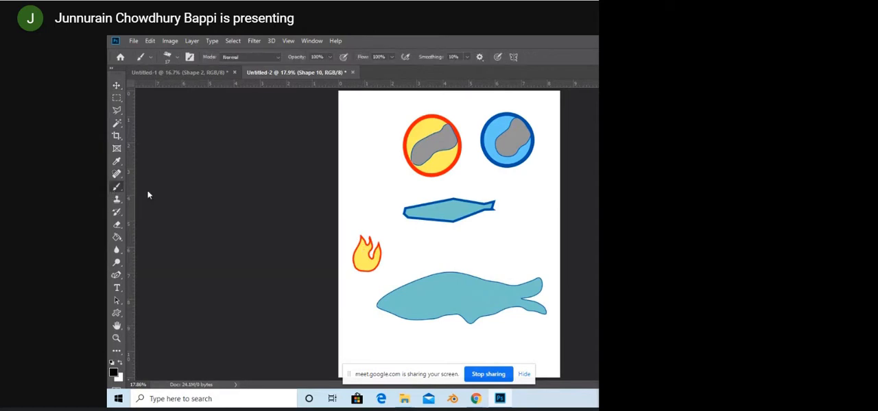
click(435, 293)
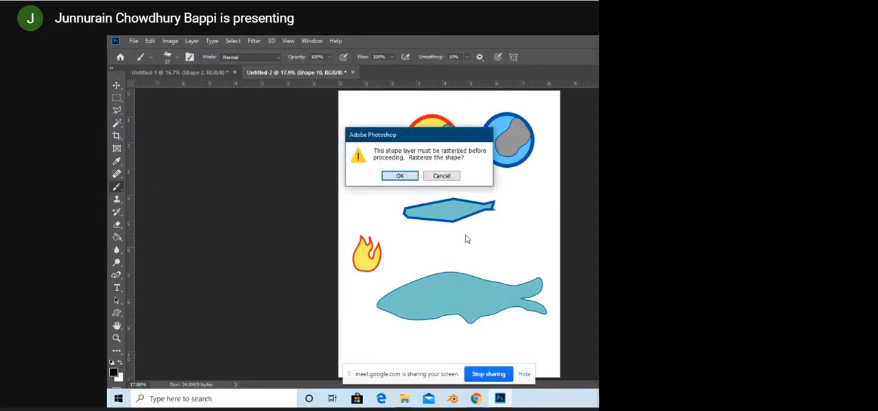
click(400, 176)
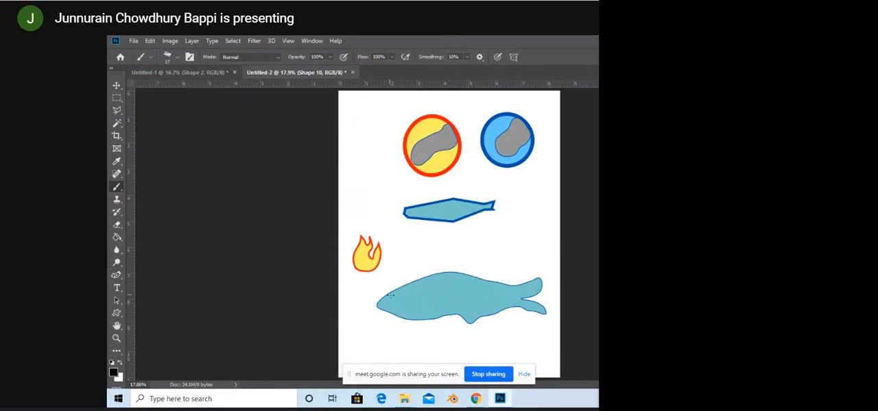
Step: Paint a black eye with a white detail on the fish's head and wavy gray scale lines across its body
drag(398, 302, 398, 300)
key(x)
key(x)
drag(415, 295, 404, 317)
Step: Examine the whole page at 12.6% zoom and the fill color swatches of the Curvature Pen tool
click(118, 339)
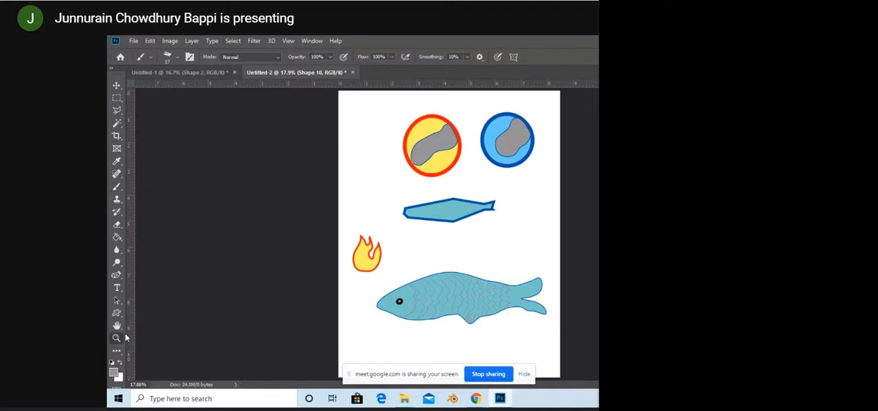
scroll(337, 268, down, 3)
drag(419, 290, 404, 272)
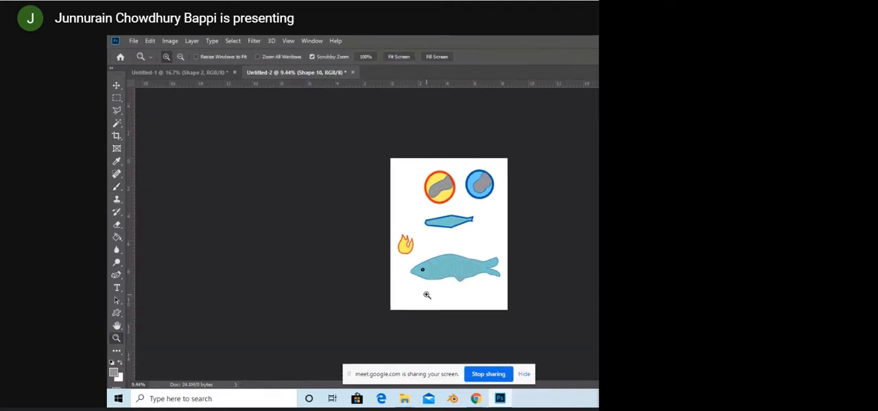
drag(427, 295, 450, 310)
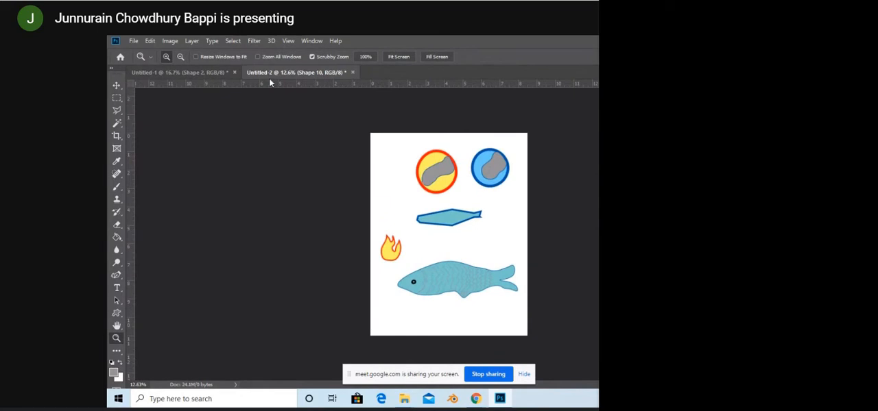
click(117, 275)
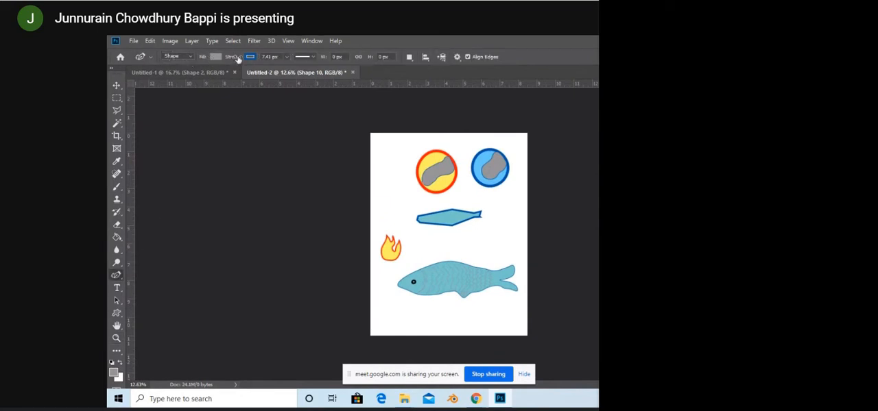
click(215, 57)
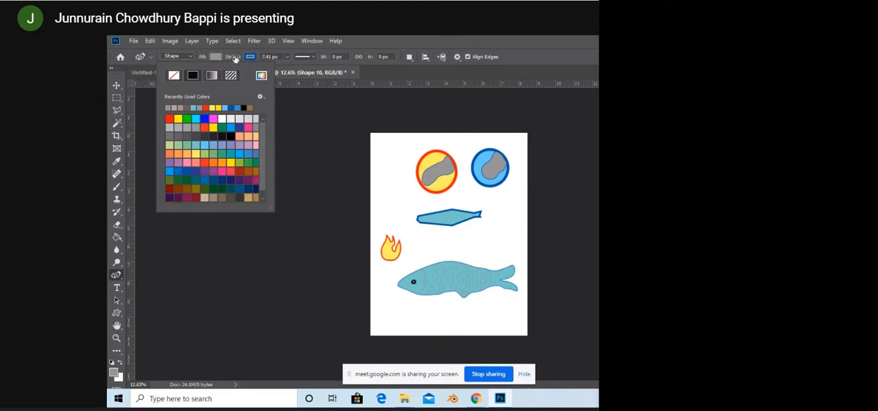
click(218, 56)
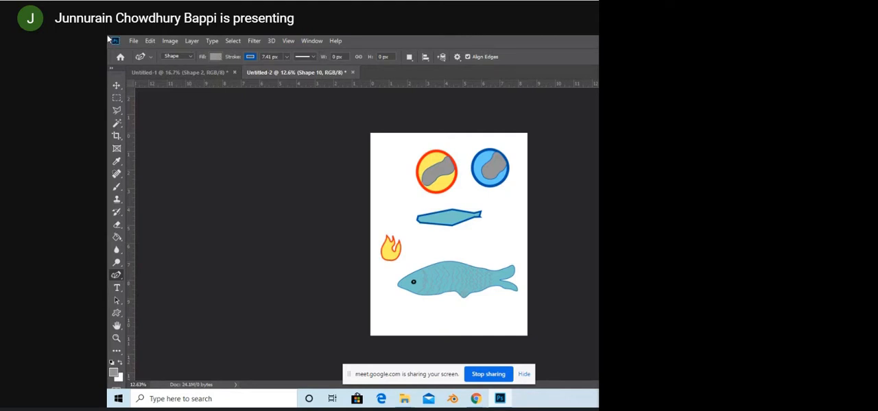
Step: Scale the painted fish down with Free Transform and move it up on the page
click(117, 85)
drag(477, 281, 469, 288)
key(ctrl+t)
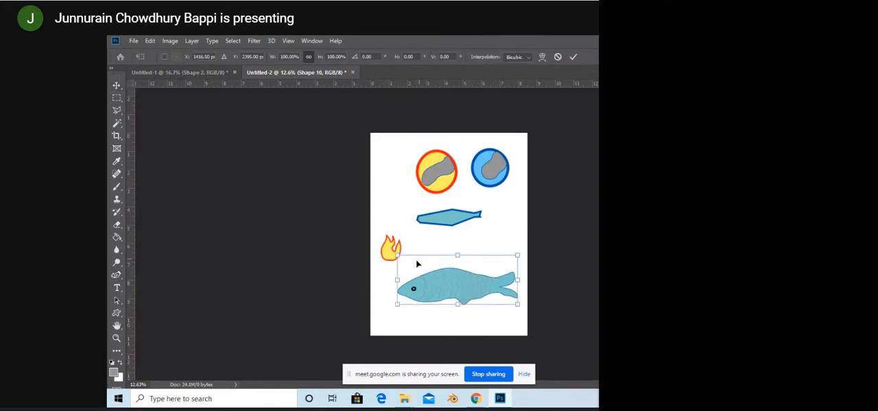
drag(402, 261, 439, 266)
drag(484, 290, 486, 253)
drag(442, 229, 498, 255)
click(117, 85)
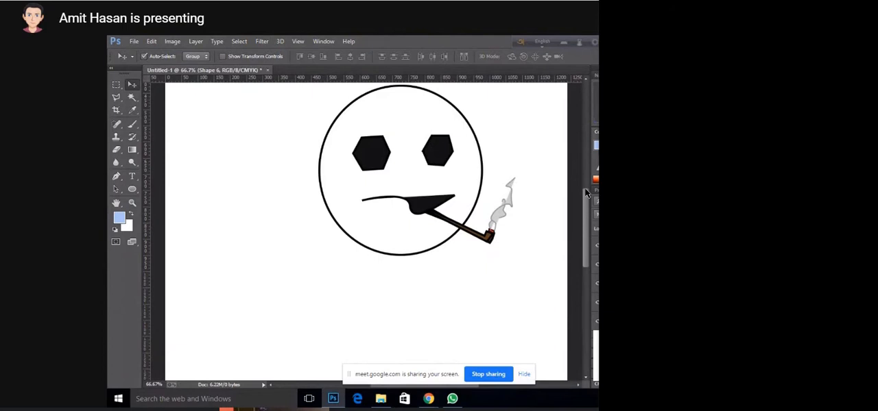
drag(586, 198, 586, 182)
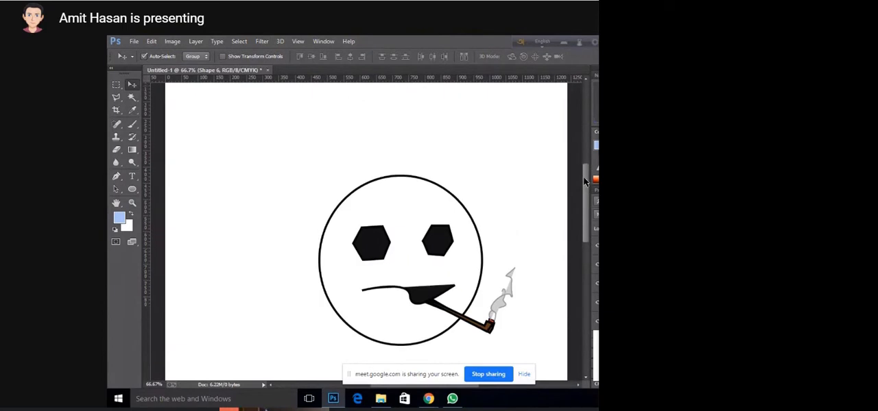
Step: Switch to the Google Meet call in Chrome and view the presented drawings
mouse_move(428, 399)
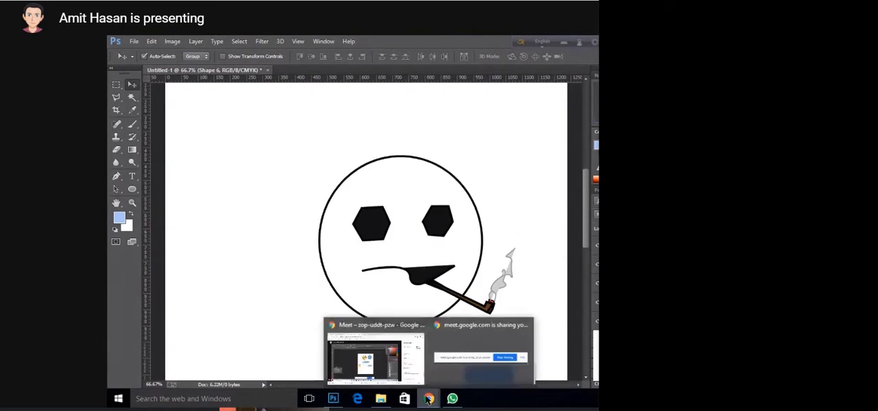
click(395, 337)
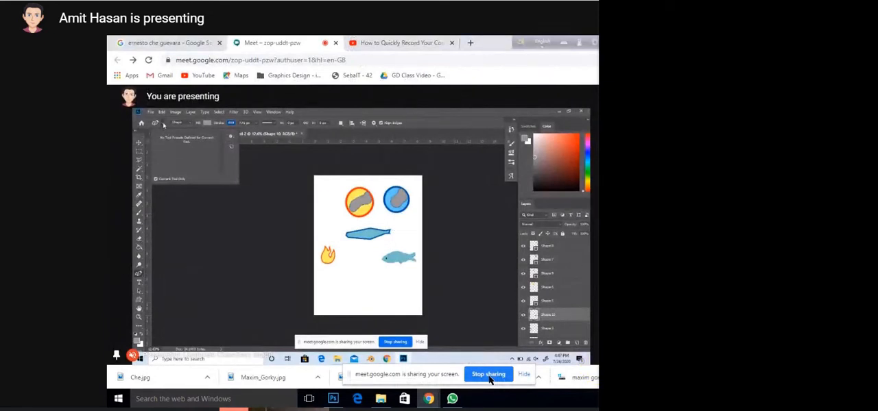
click(230, 136)
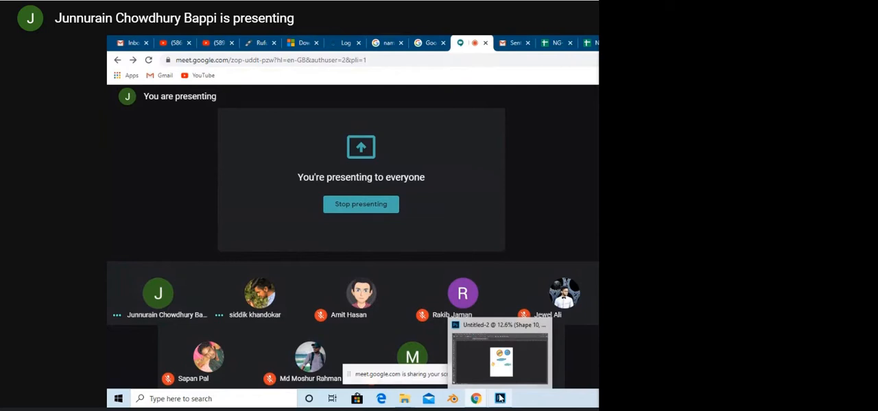
Step: Switch from the meeting page to Photoshop with the Untitled-2 drawing page
click(500, 399)
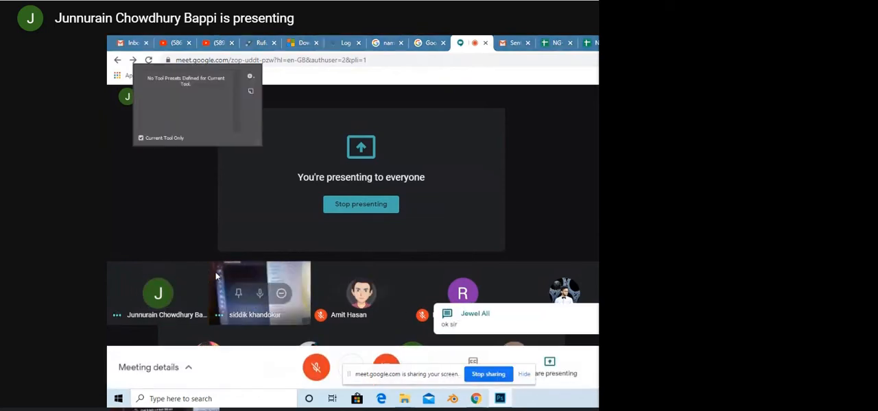
key(alt+Tab)
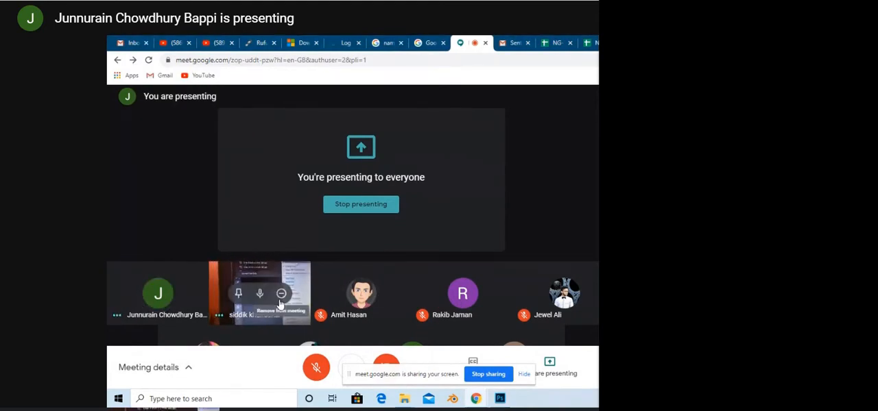
mouse_move(259, 297)
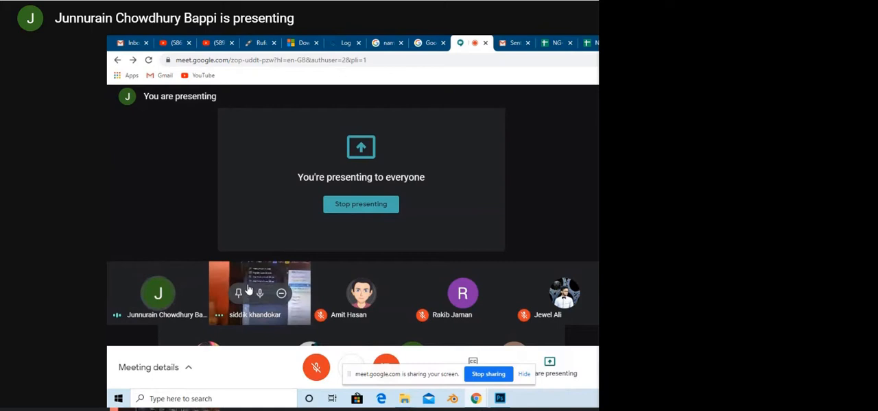
click(496, 401)
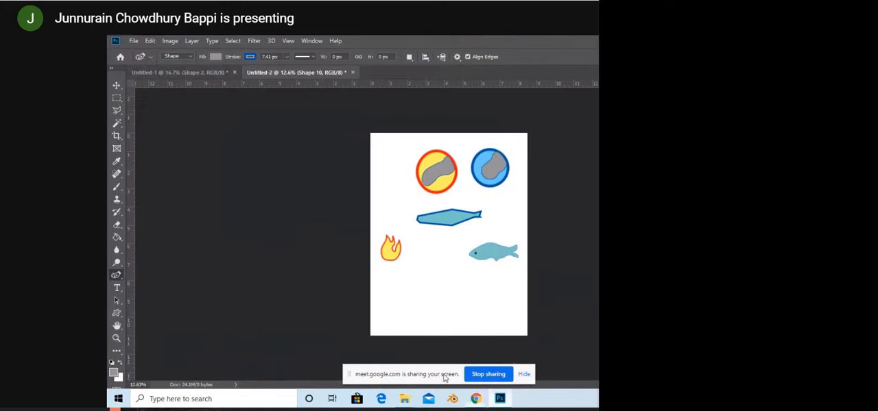
Step: Show all tool presets in the Curvature Pen tool's preset picker and look through the list
click(151, 56)
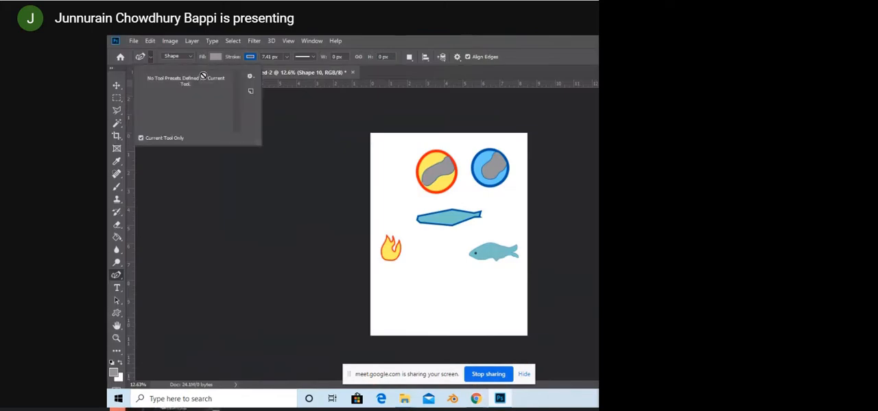
click(251, 77)
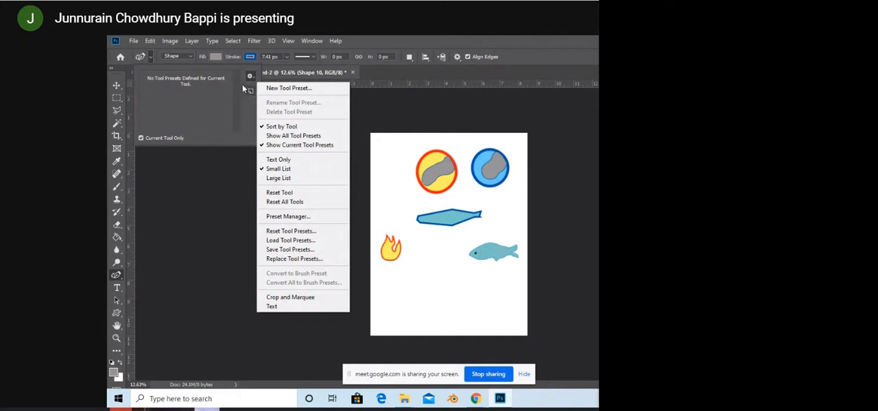
click(264, 136)
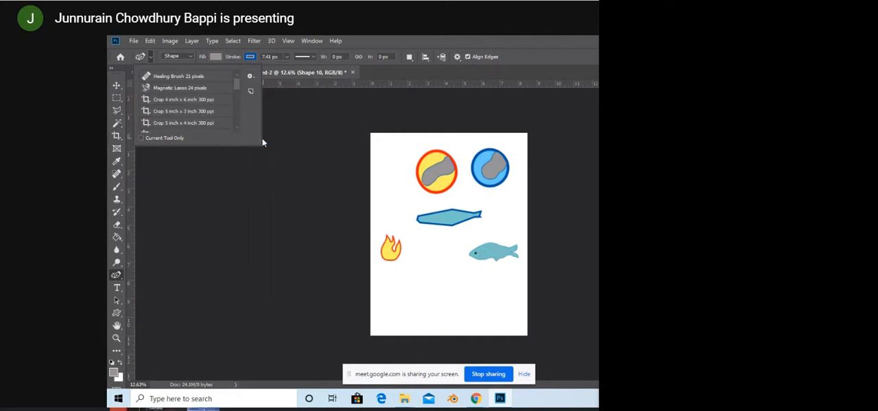
scroll(193, 102, down, 5)
scroll(193, 101, up, 3)
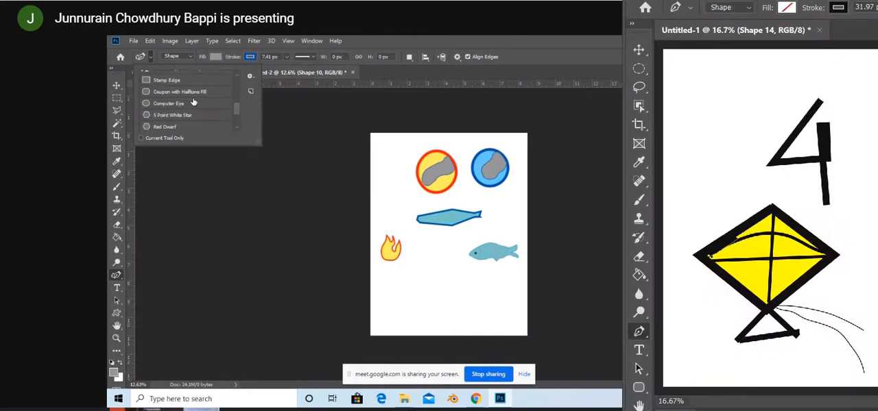
scroll(193, 102, up, 3)
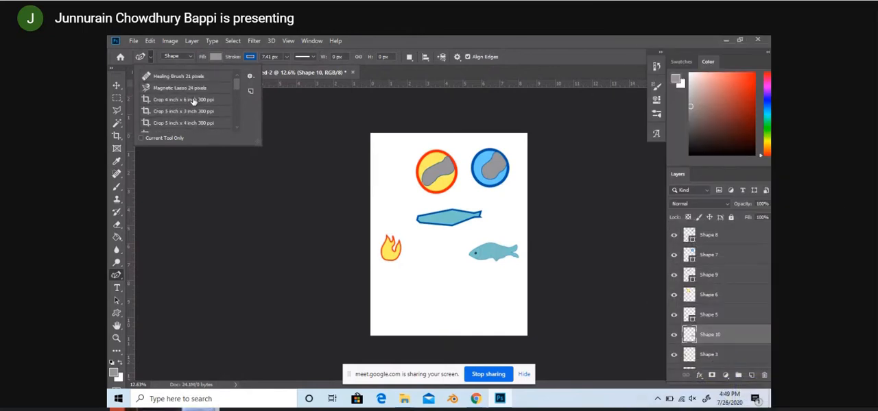
Step: Switch the preset list to current tool presets only and back to all tool presets
click(251, 75)
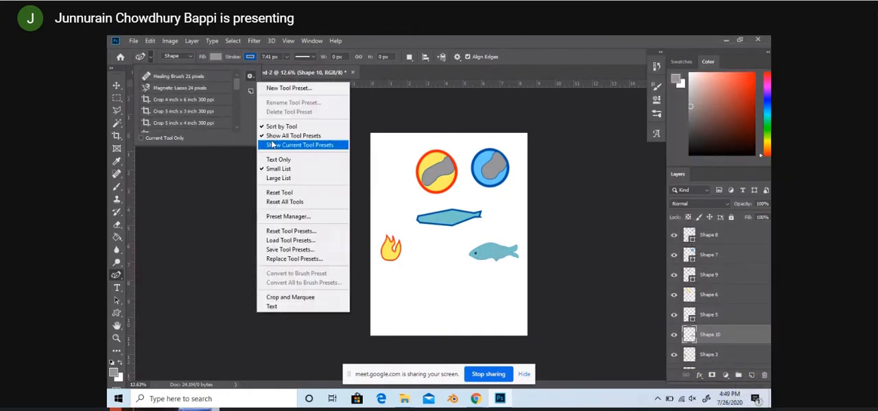
click(272, 145)
click(249, 76)
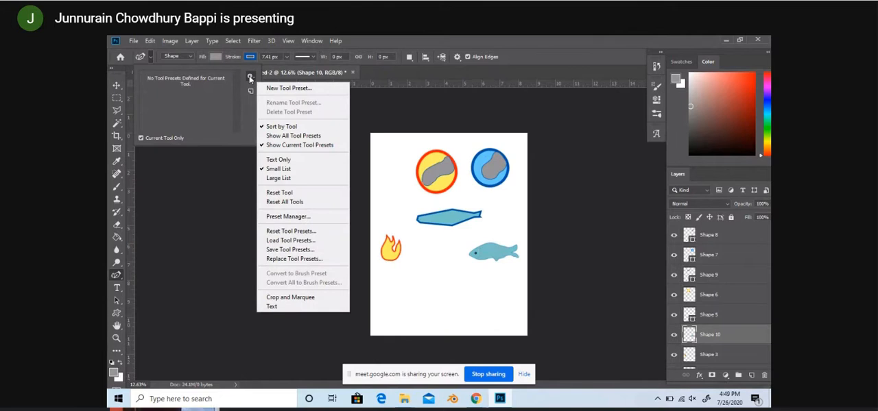
click(273, 136)
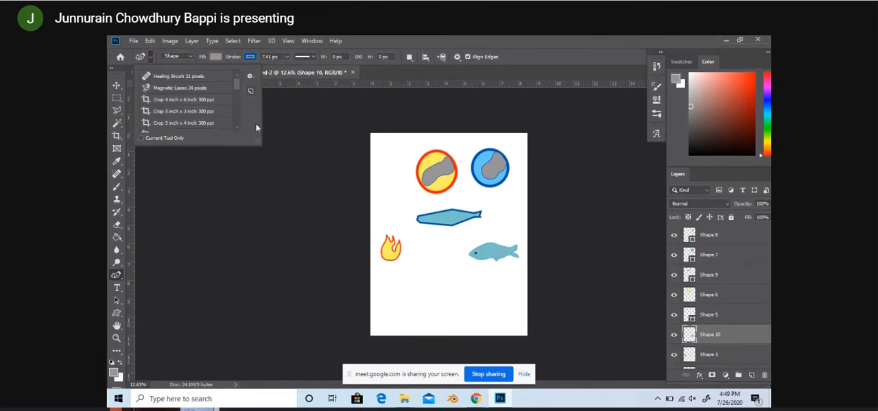
Step: Close the preset picker, placing a single Curvature Pen point beside the page, and check the Pen tool variants
click(270, 186)
click(267, 181)
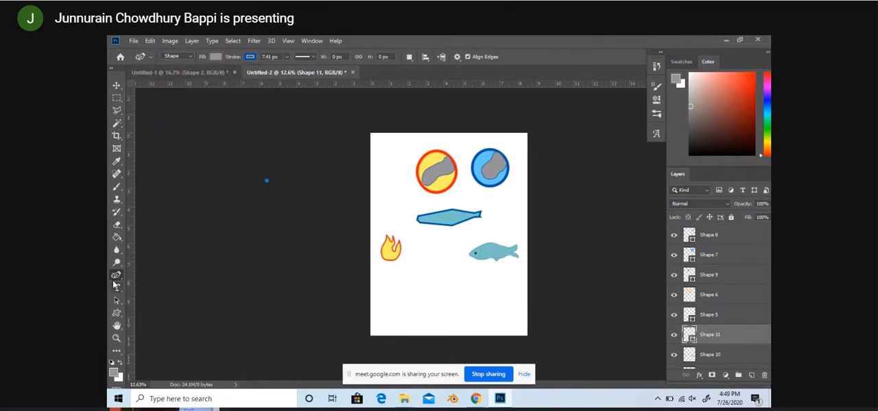
click(117, 275)
right_click(116, 277)
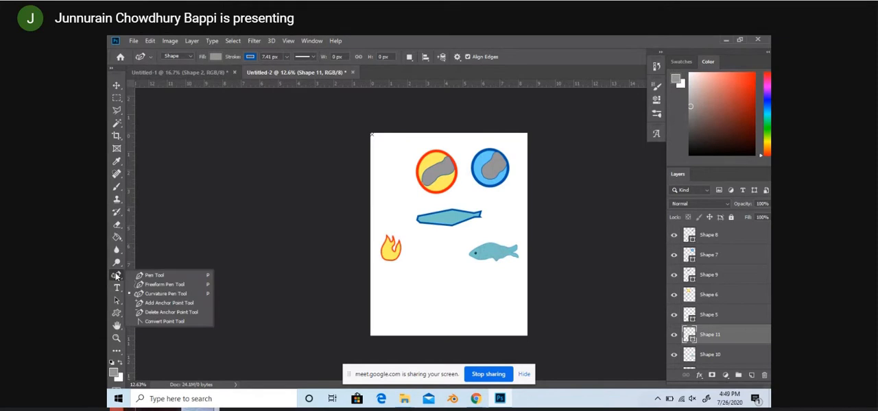
click(116, 277)
Step: Limit the preset list to the presets of the Curvature Pen tool
click(148, 58)
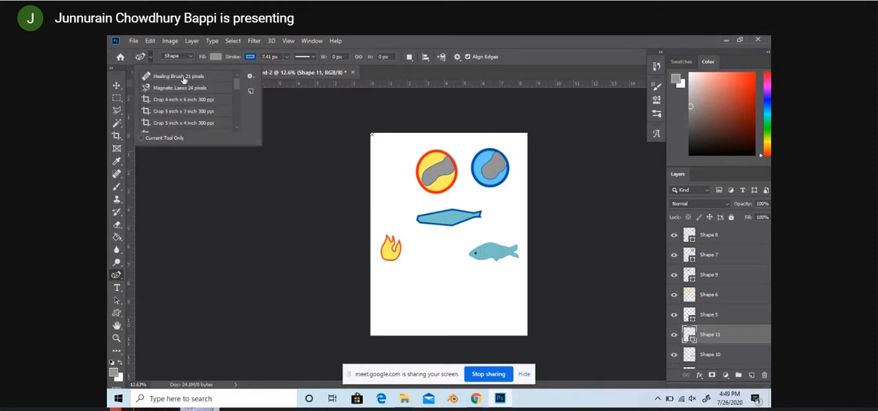
click(248, 76)
click(264, 145)
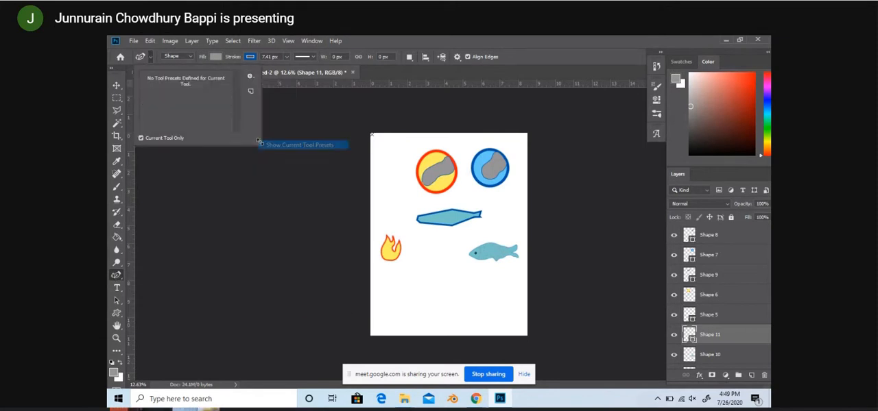
Step: Show all tool presets again, look through the whole list and close the preset picker
click(250, 76)
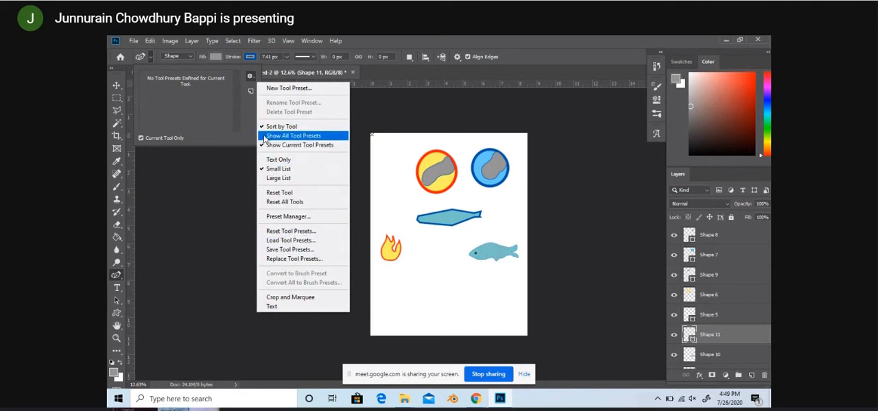
click(250, 94)
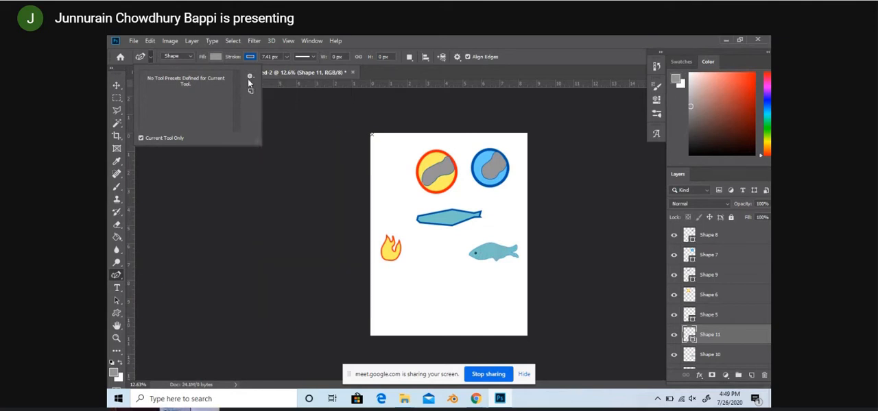
click(250, 77)
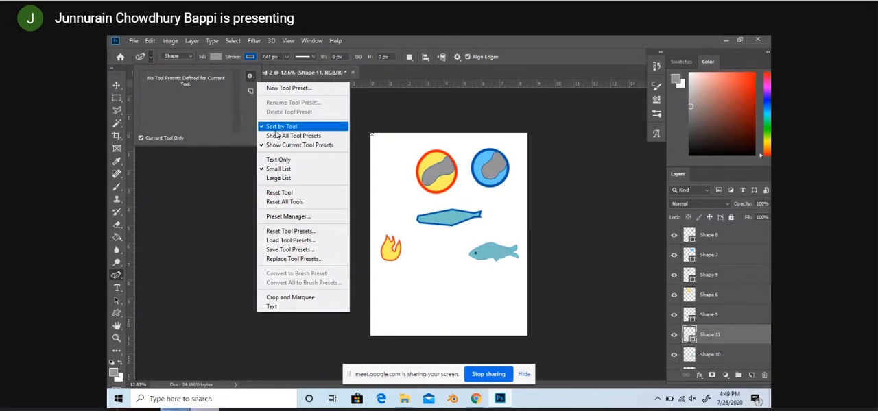
click(277, 136)
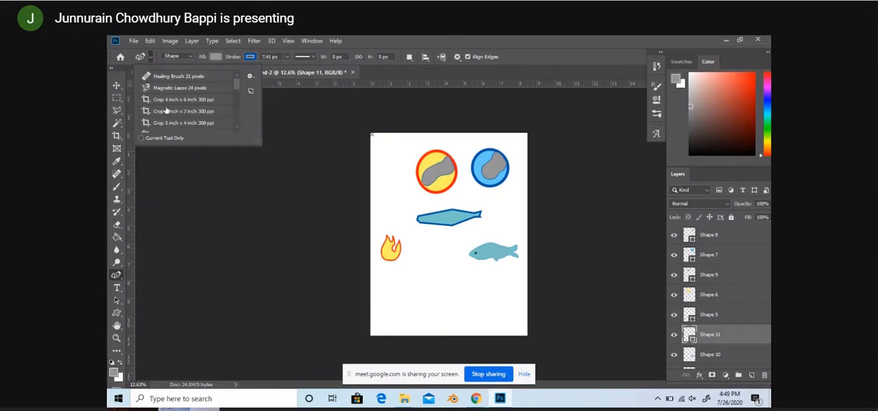
scroll(166, 110, down, 10)
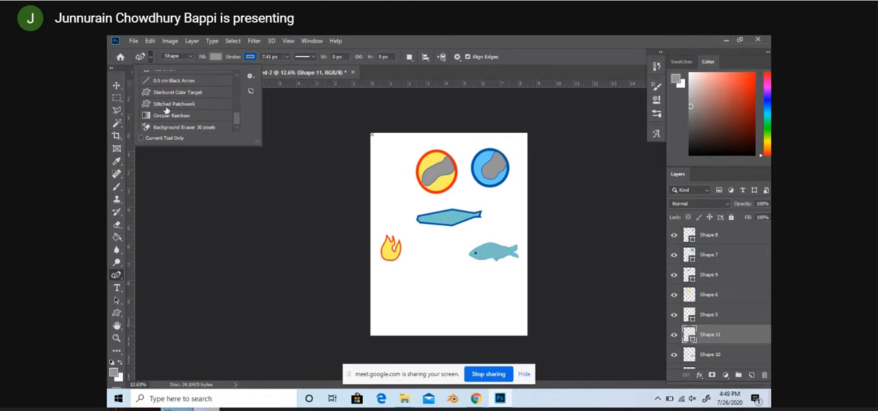
scroll(166, 110, up, 1)
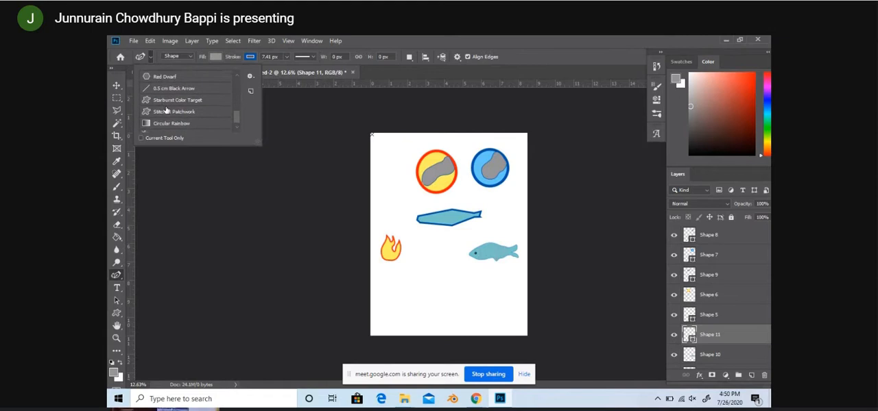
scroll(166, 109, up, 4)
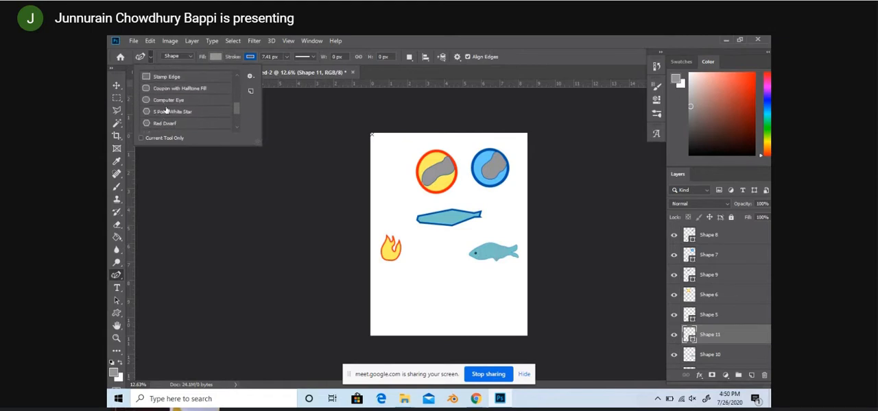
scroll(165, 110, up, 5)
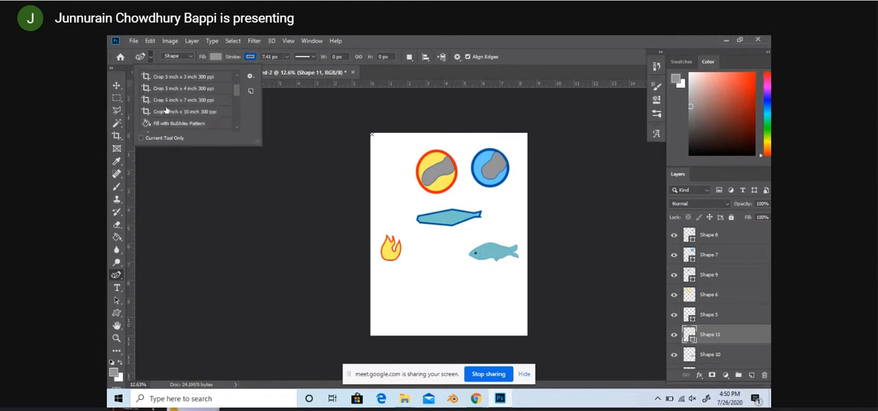
scroll(166, 109, up, 2)
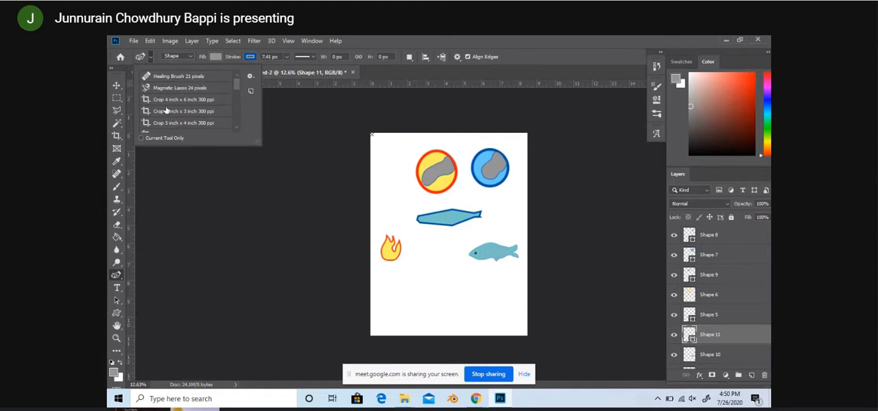
click(217, 205)
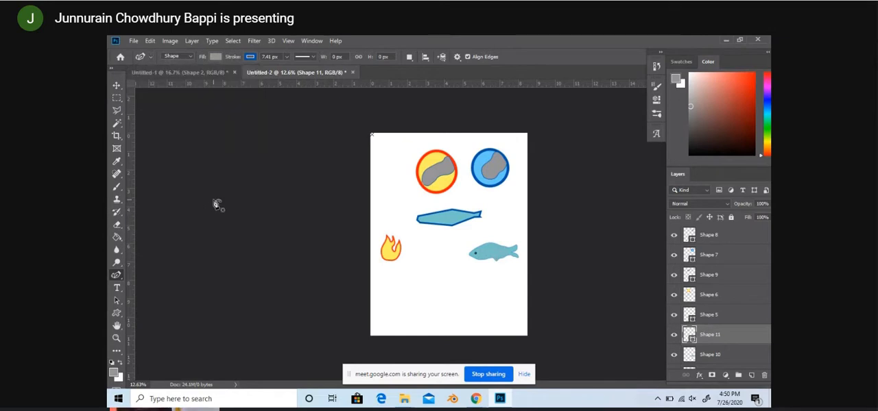
Step: Choose the Curvature Pen tool among the pen variants and unpin the participant's camera feed in the meeting
click(118, 276)
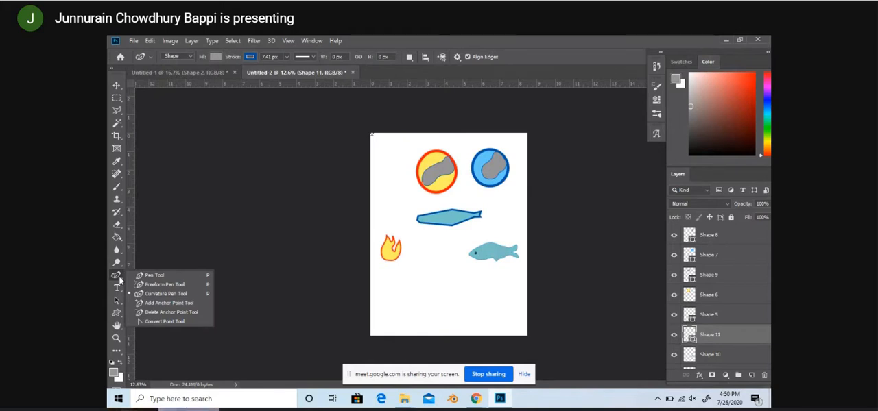
click(144, 295)
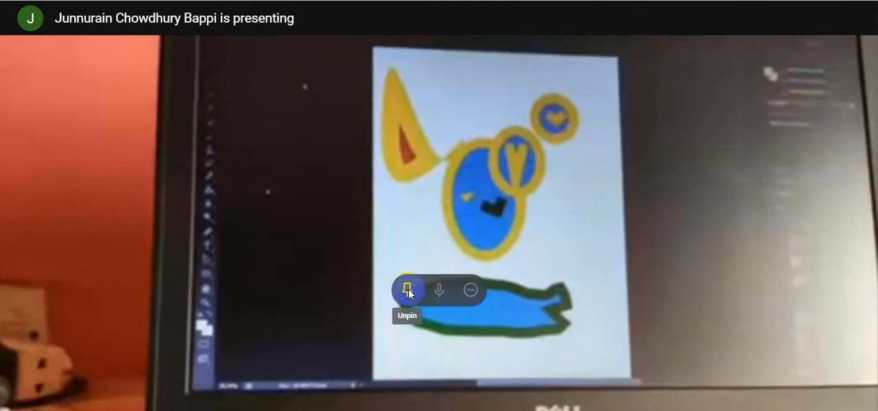
click(408, 293)
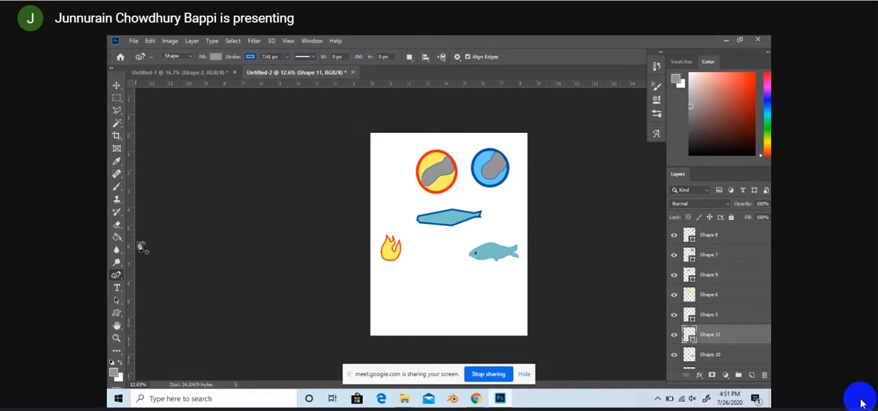
Step: Draw a closed, straight-sided fish shape about 1508 px wide and 404 px high with the Pen tool below the flame and small fish
right_click(115, 275)
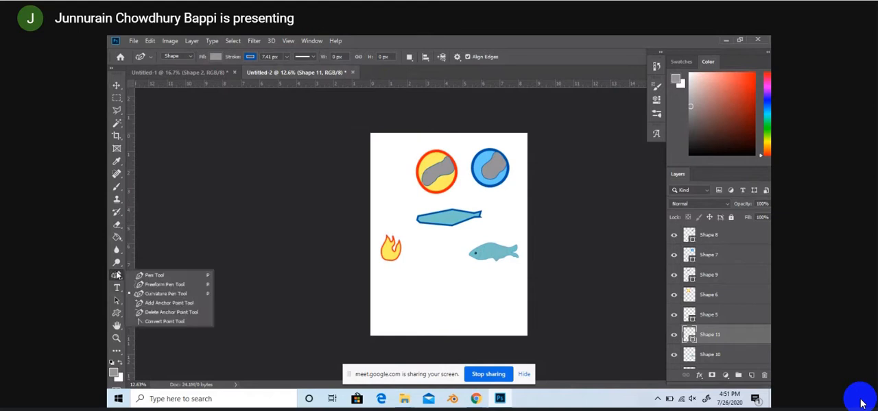
click(171, 278)
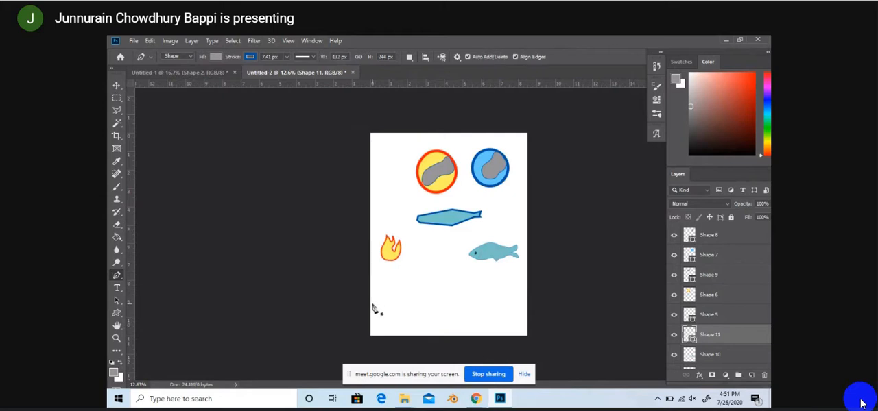
click(384, 302)
click(401, 290)
click(437, 283)
click(447, 289)
click(463, 294)
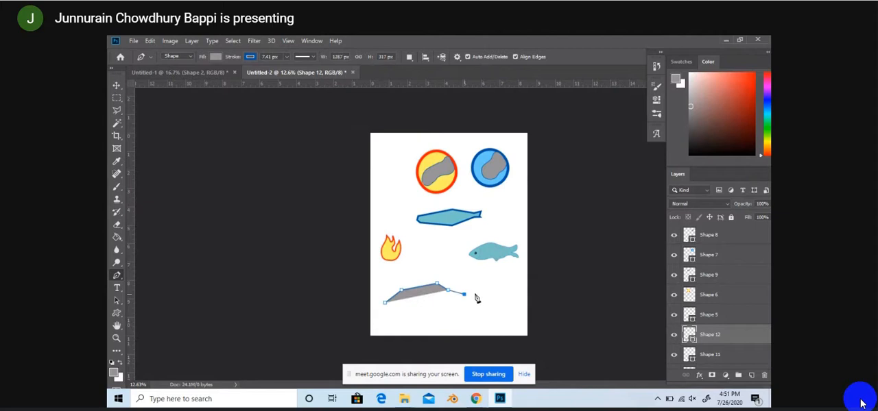
click(478, 294)
click(477, 300)
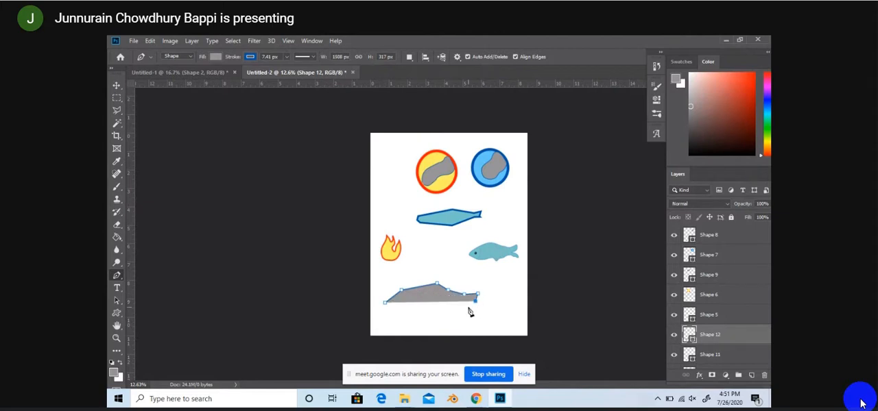
click(466, 306)
click(456, 308)
click(441, 308)
click(419, 307)
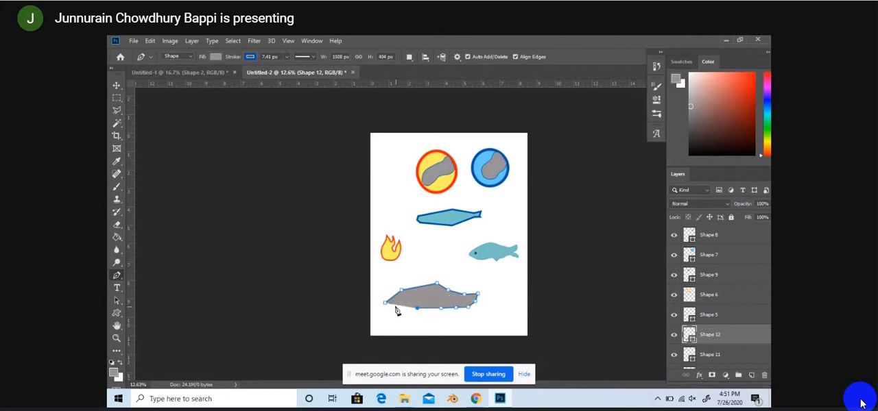
click(384, 303)
Step: Add points along the new grey shape's upper edge with the Add Anchor Point tool, pulling them into a rounded hump and raised tail
right_click(117, 274)
click(165, 303)
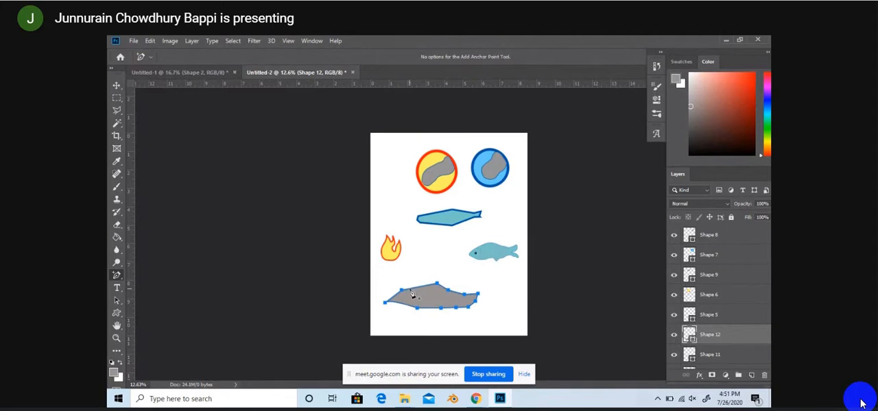
click(415, 289)
drag(417, 292, 453, 289)
click(447, 292)
mouse_move(447, 288)
mouse_down()
mouse_move(445, 277)
mouse_move(441, 289)
mouse_move(450, 283)
mouse_move(457, 296)
mouse_up()
drag(464, 289, 466, 284)
drag(414, 286, 432, 274)
click(444, 289)
click(445, 289)
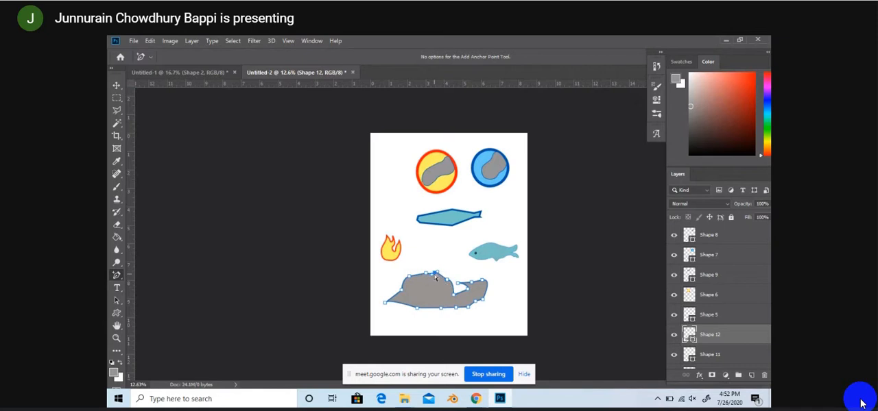
Step: Reshape the grey shape's tail into a pointed end and refine the curve of its hump with anchor points
drag(431, 276, 478, 282)
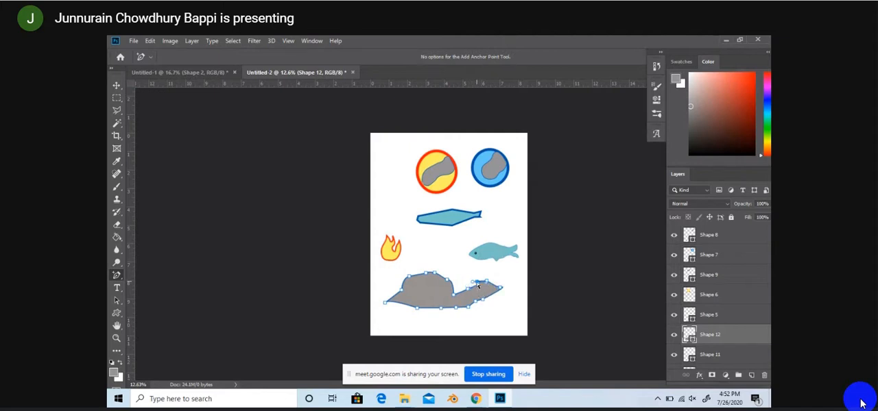
drag(478, 285, 462, 301)
drag(426, 275, 418, 274)
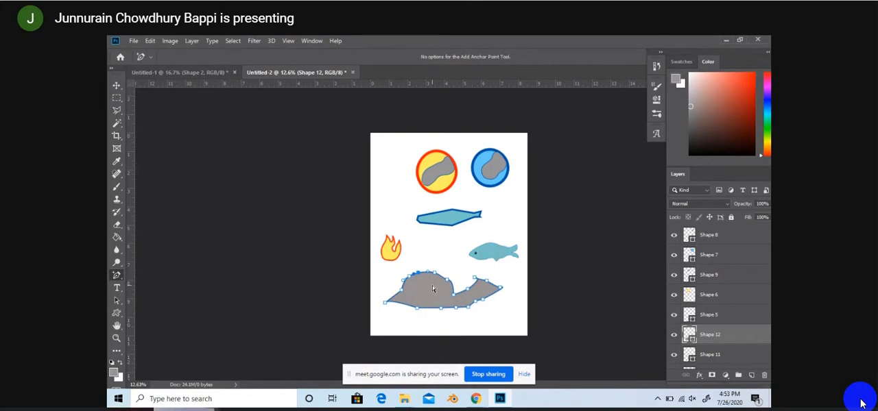
click(118, 313)
click(119, 315)
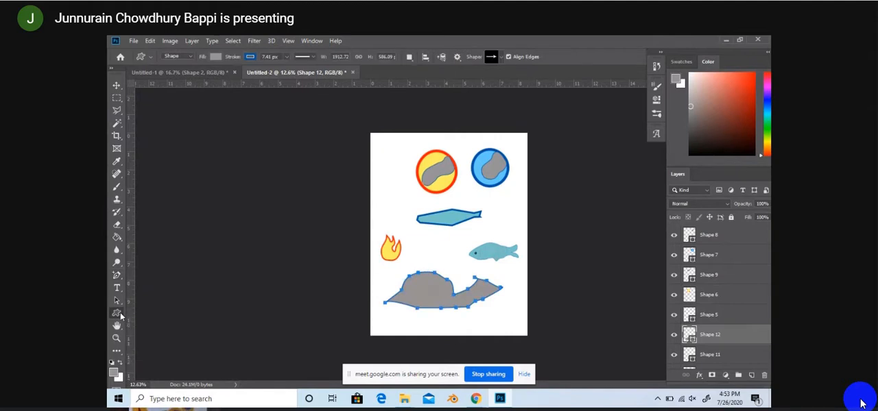
click(118, 276)
click(118, 275)
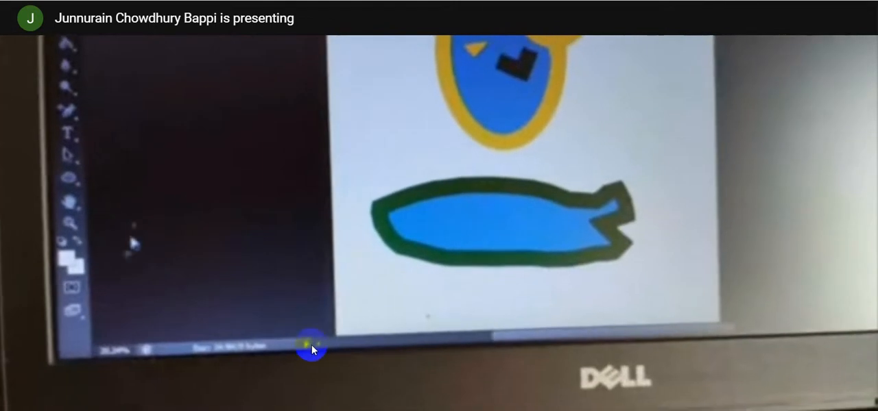
Step: Close the Customize Toolbar dialog and arrange the toolbar in two columns
click(408, 292)
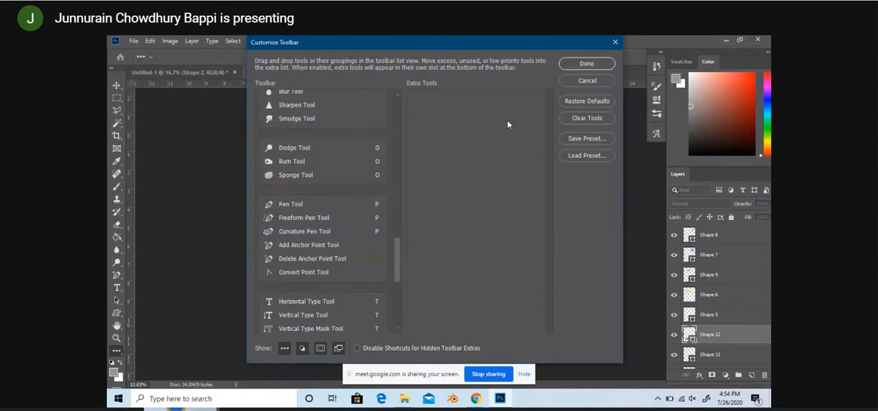
click(604, 64)
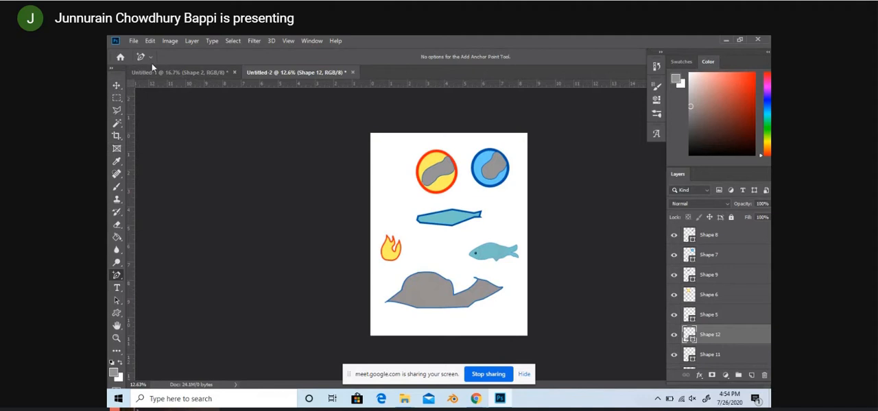
click(112, 70)
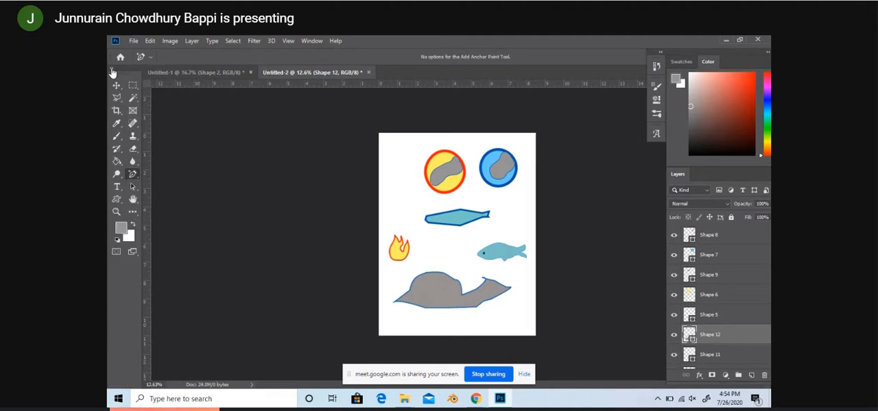
click(112, 71)
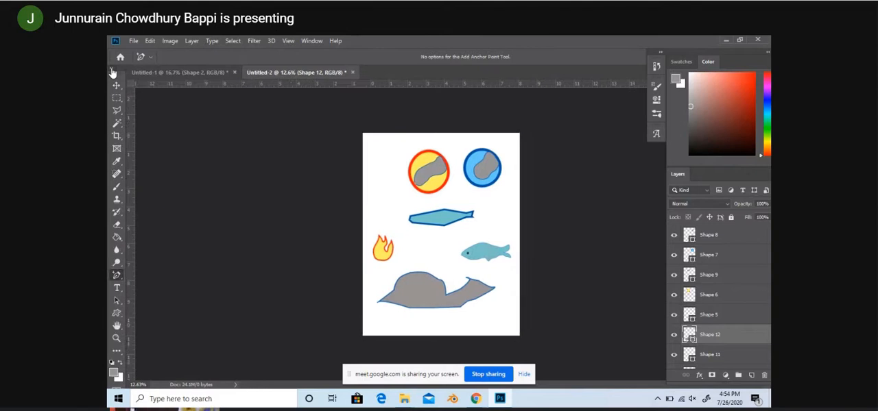
click(112, 70)
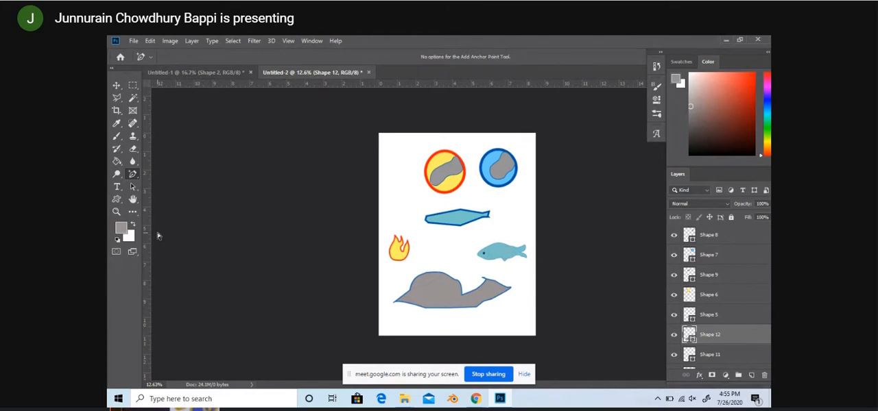
Step: Check the available panels, open the Customize Toolbar dialog, look through its tool groups and close it
click(312, 40)
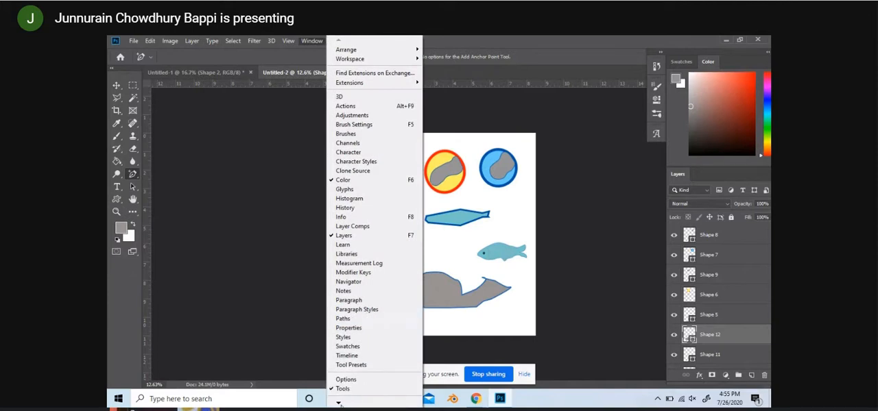
mouse_move(337, 404)
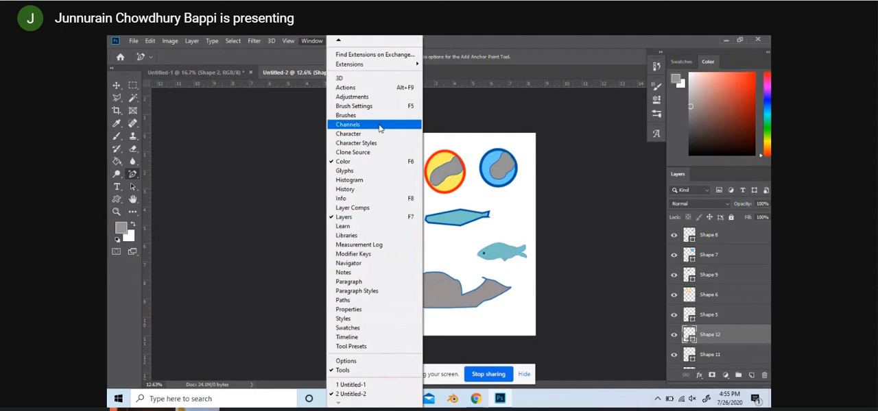
click(279, 113)
click(150, 41)
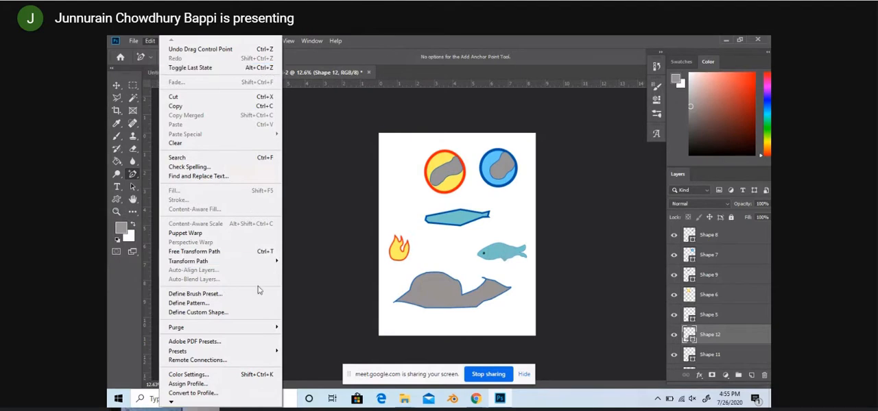
mouse_move(266, 352)
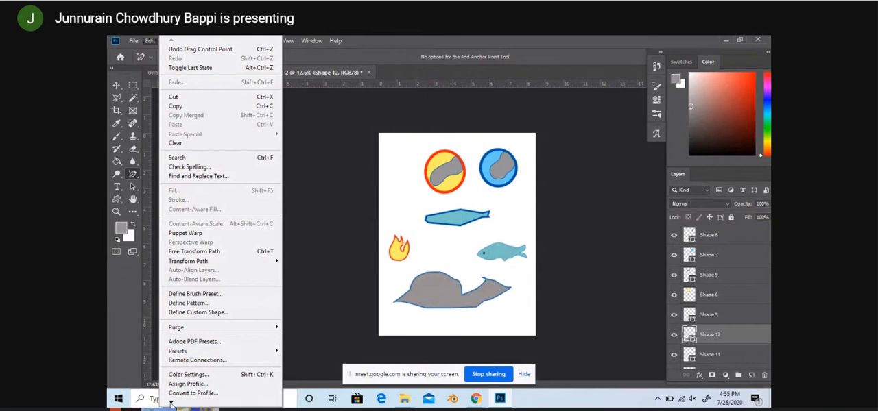
mouse_move(171, 404)
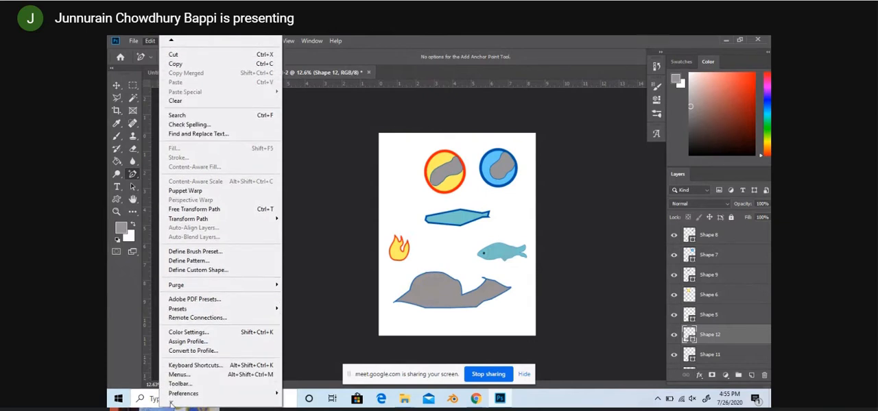
click(192, 386)
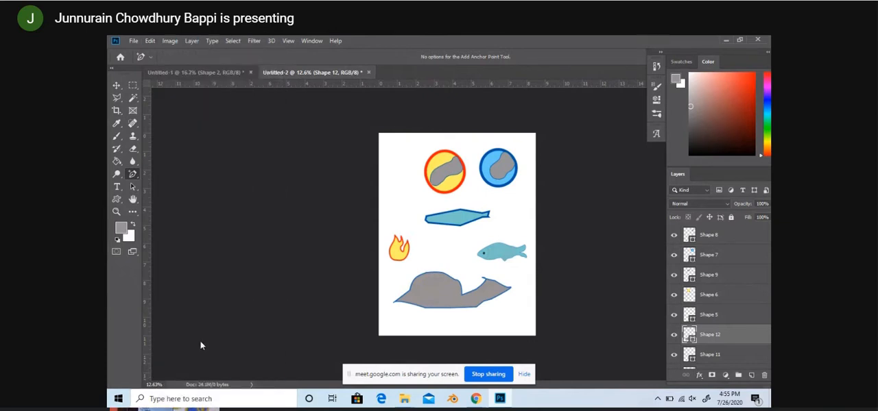
scroll(357, 240, down, 4)
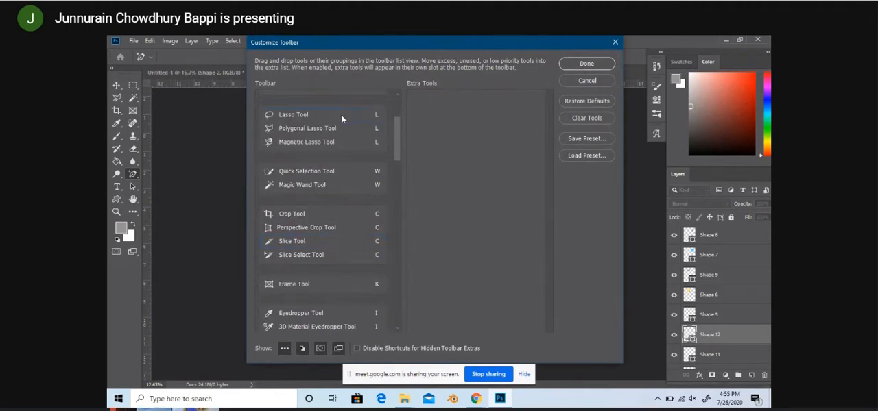
scroll(360, 203, down, 3)
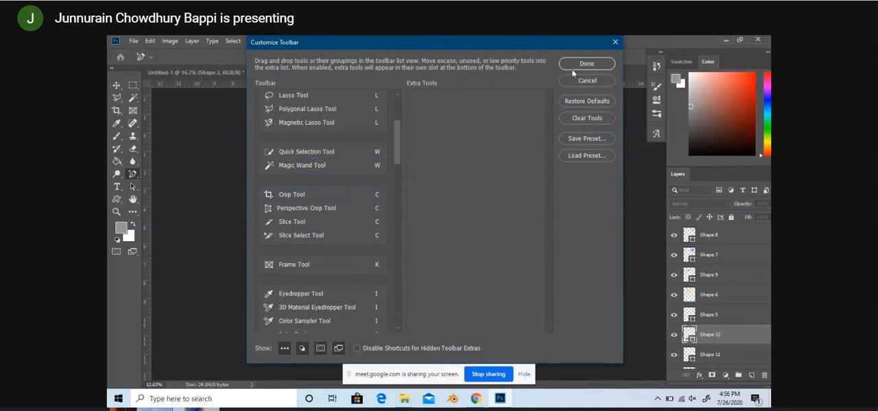
click(612, 42)
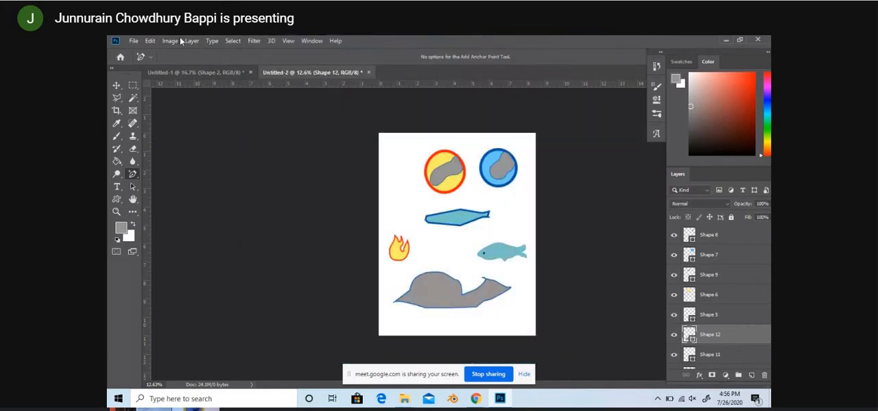
Step: Look through the editing commands and return the toolbar to a single column
click(150, 41)
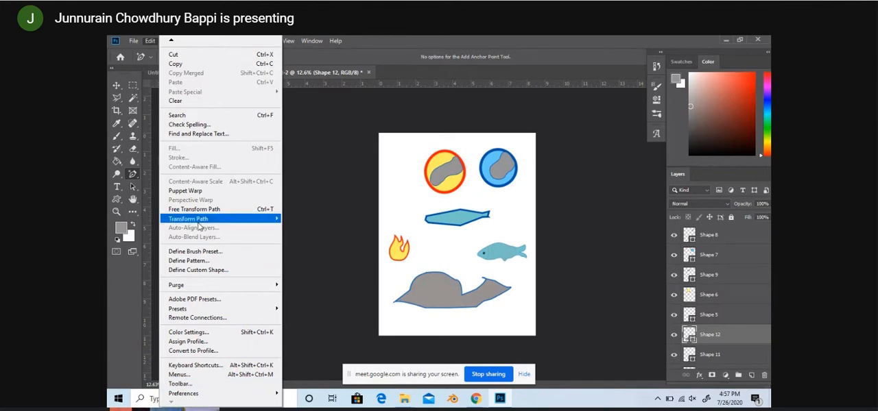
mouse_move(228, 287)
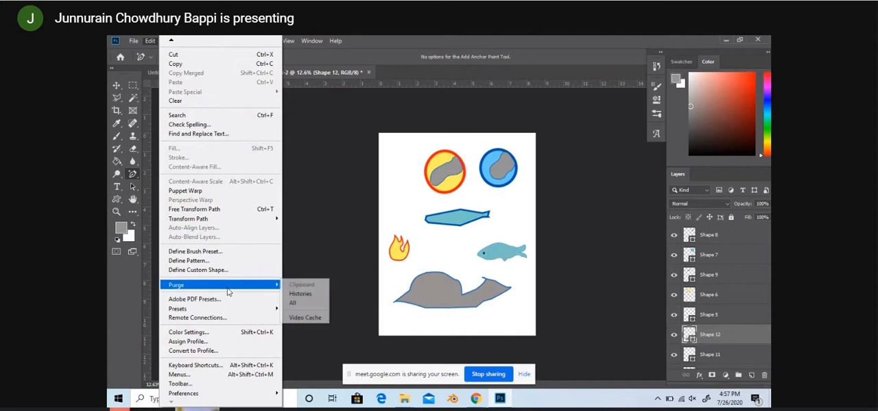
mouse_move(229, 313)
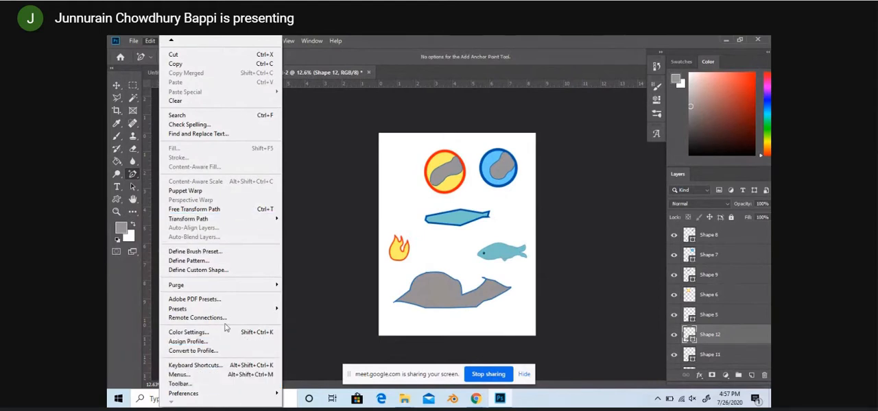
click(327, 277)
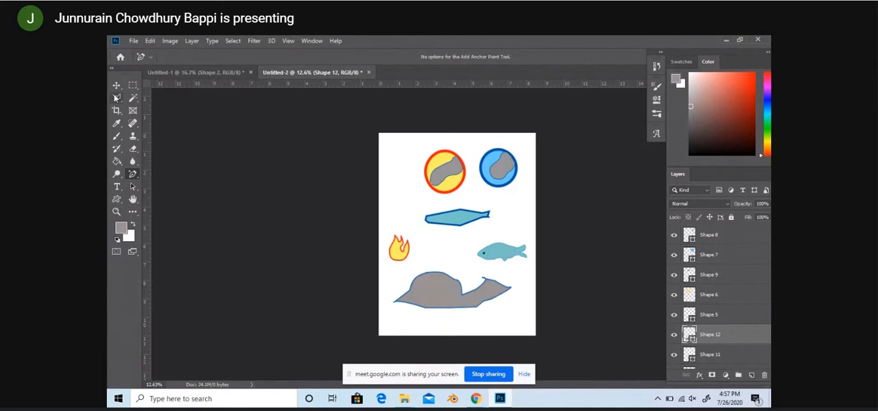
click(112, 70)
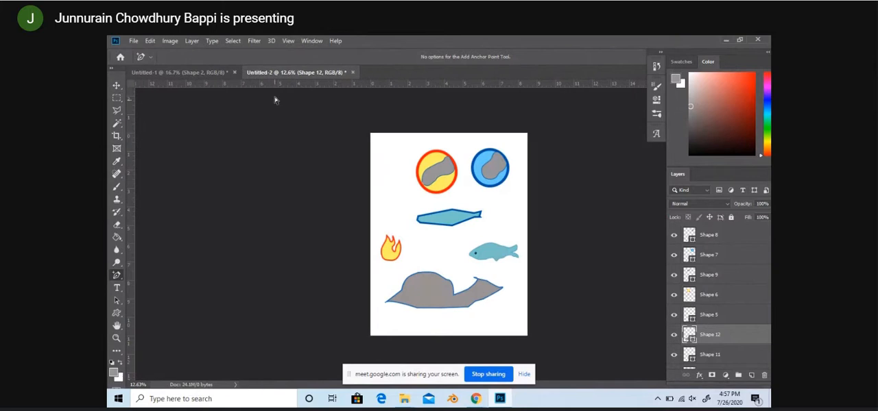
Step: Check the list of available panels and move the Color and Layers panel column out of its docked place
click(317, 41)
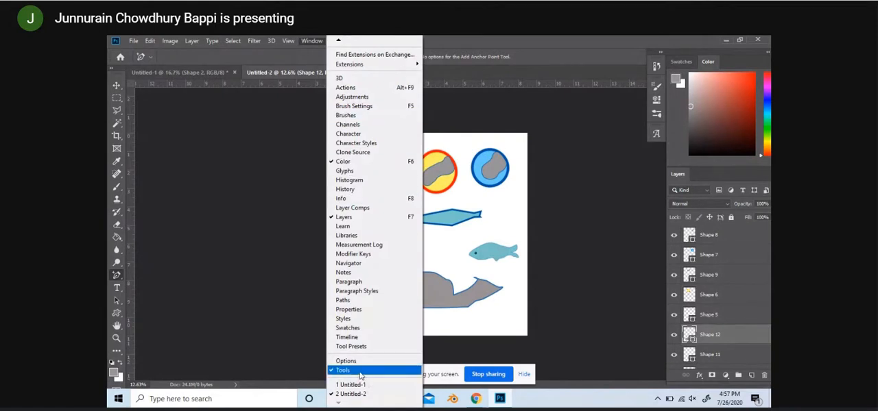
click(310, 43)
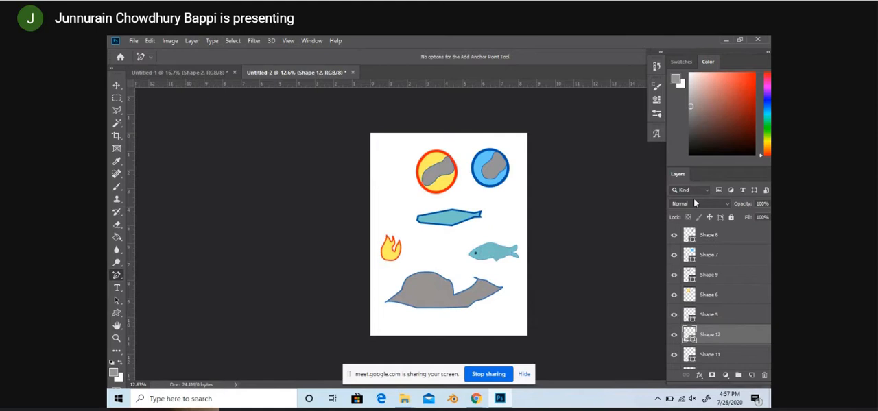
drag(684, 54, 661, 51)
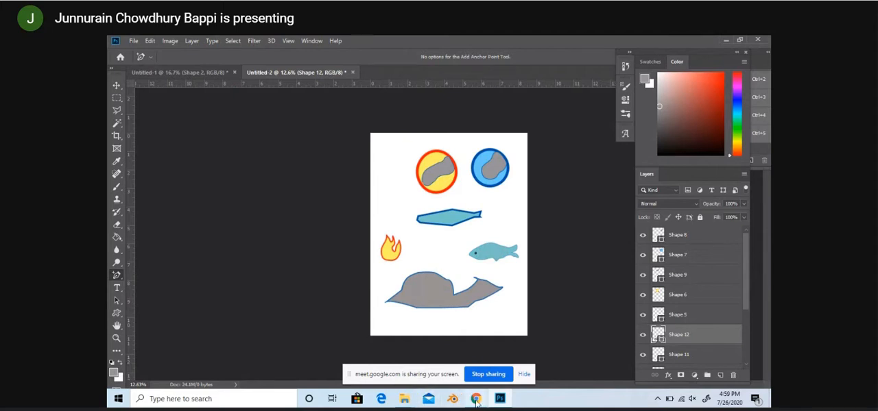
Step: Switch to Chrome and search Google in a new tab for "edit tool missing in photoshop"
mouse_move(476, 402)
click(435, 349)
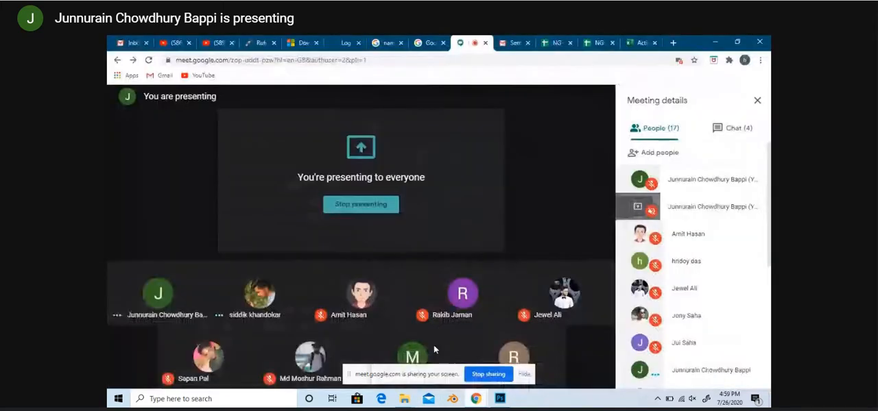
click(672, 43)
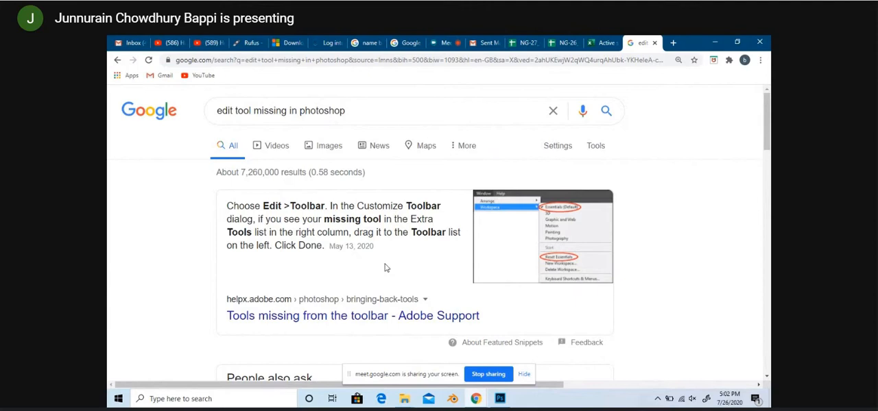
Step: Switch back to Photoshop and look through the editing commands for the keyboard shortcut, menu and toolbar customization entries
click(500, 399)
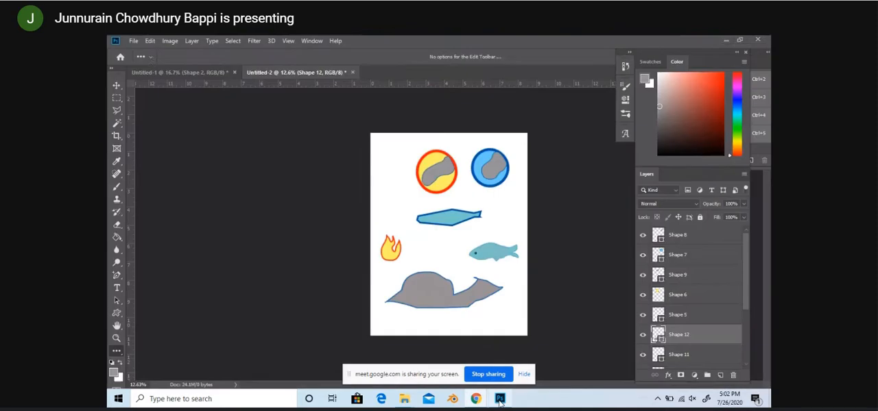
click(140, 43)
click(152, 39)
click(151, 40)
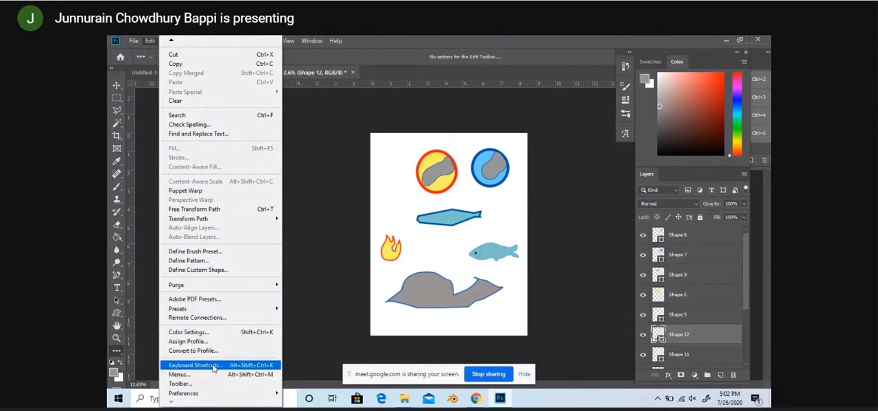
mouse_move(217, 398)
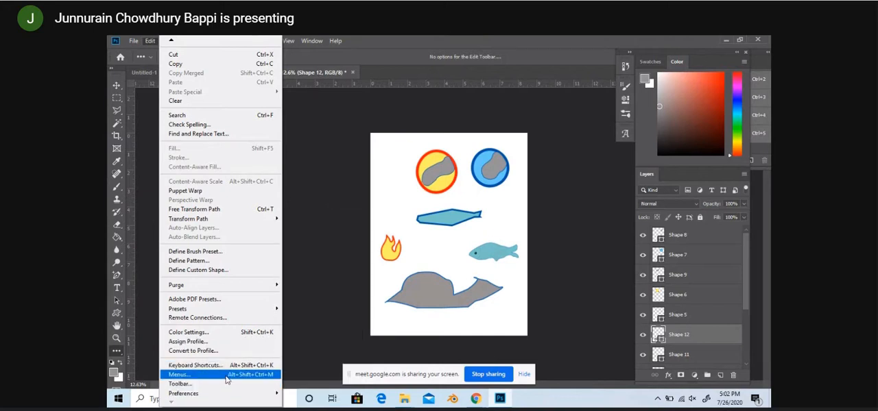
click(331, 212)
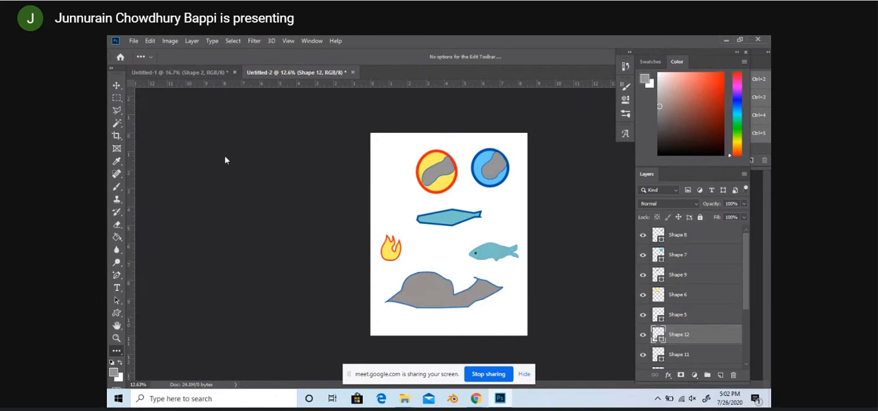
key(alt+Tab)
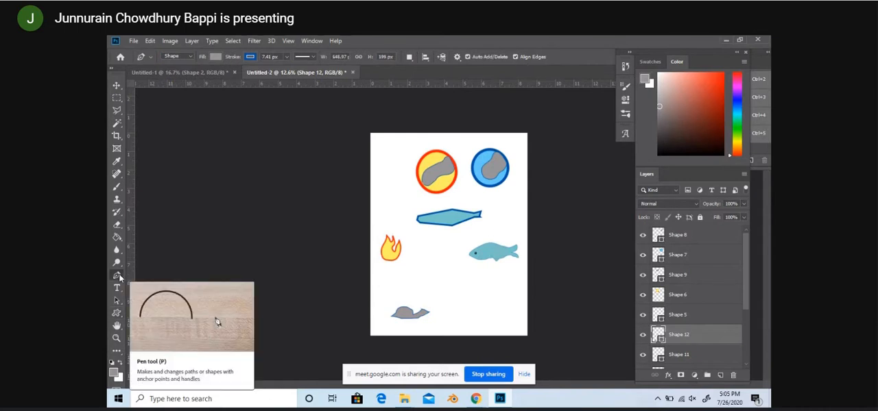
Step: Check the Pen tool's fill colour, stroke colour and stroke width options
click(215, 57)
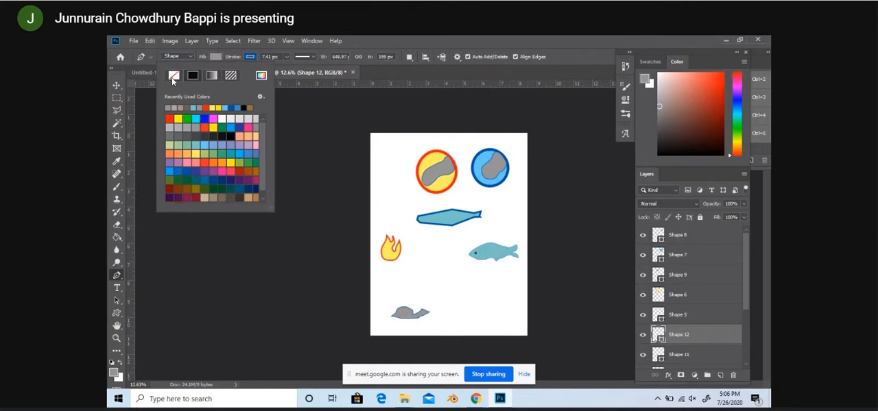
click(252, 57)
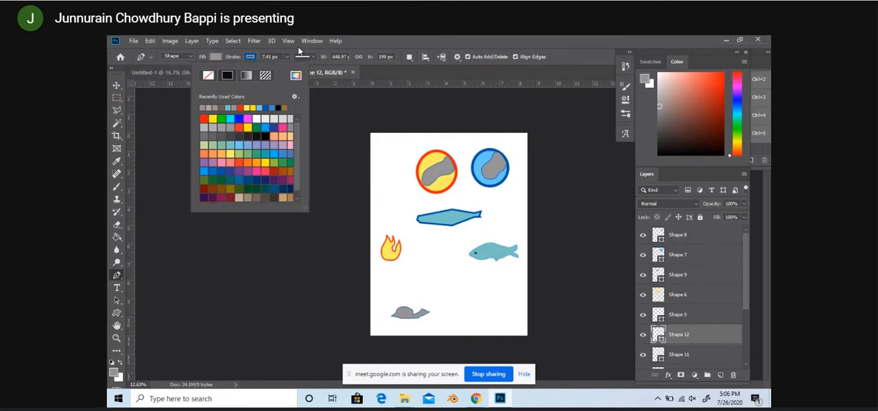
click(252, 57)
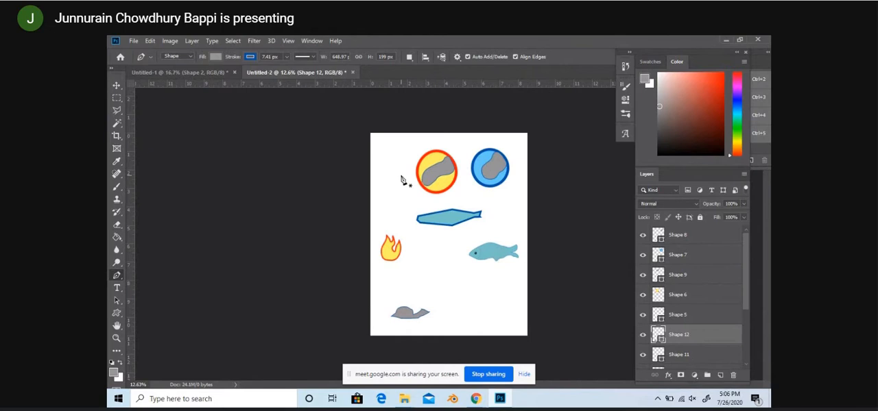
click(287, 56)
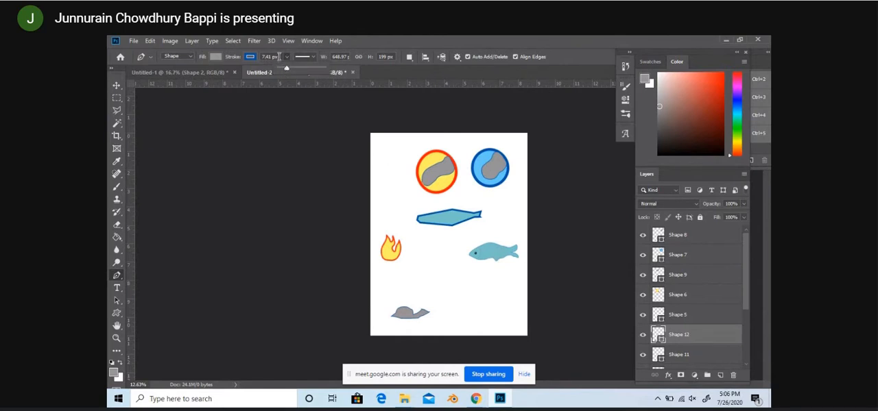
click(287, 60)
click(287, 59)
click(288, 57)
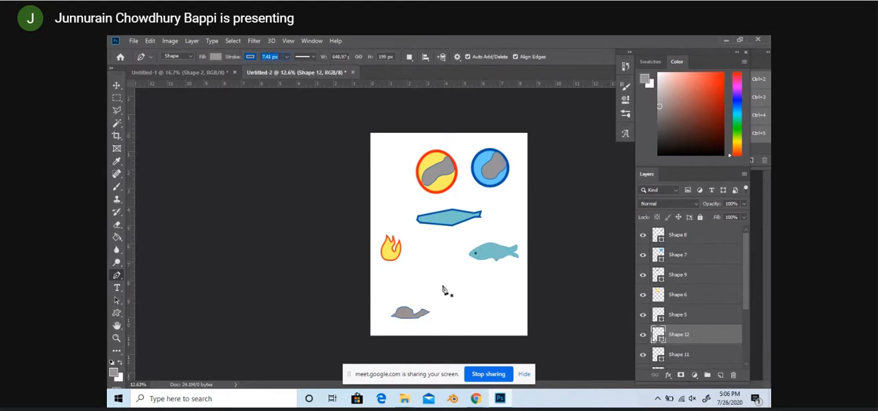
Step: Draw a closed, straight-sided irregular shape about 1680 px wide with the Pen tool, between the flame and fish above and the small grey shape below
click(403, 282)
click(422, 264)
click(446, 273)
click(469, 275)
click(481, 276)
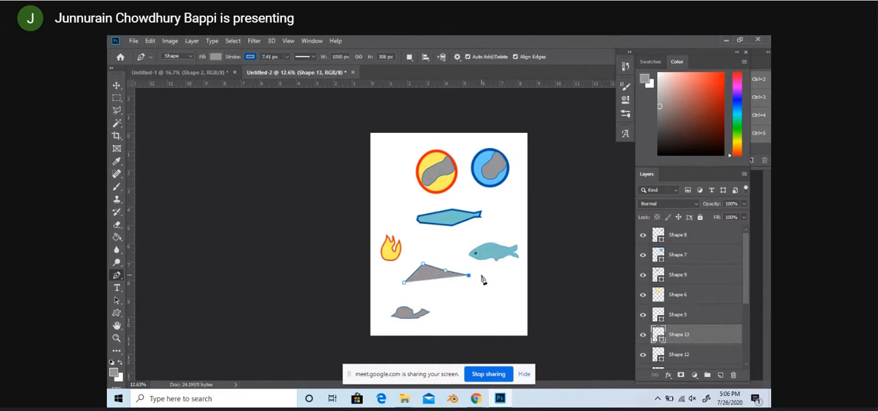
click(507, 285)
click(505, 296)
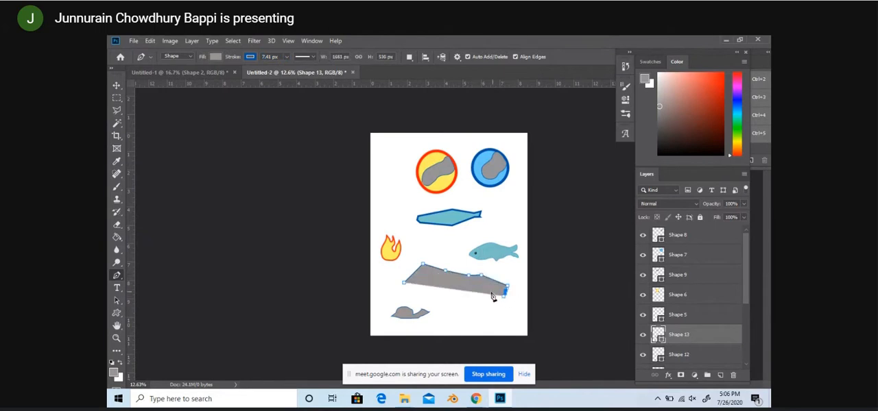
click(478, 299)
click(456, 289)
click(436, 287)
click(404, 283)
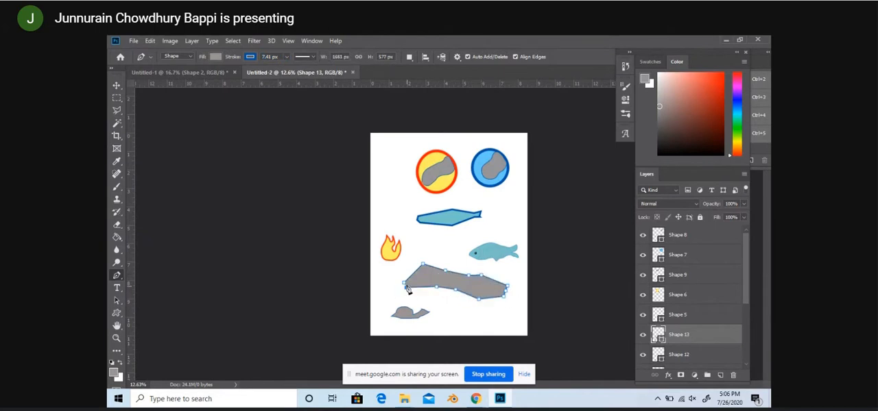
Step: Move the new grey shape slightly with the Move tool and nudge the teal polygon above it
click(117, 97)
click(117, 86)
drag(438, 283, 424, 281)
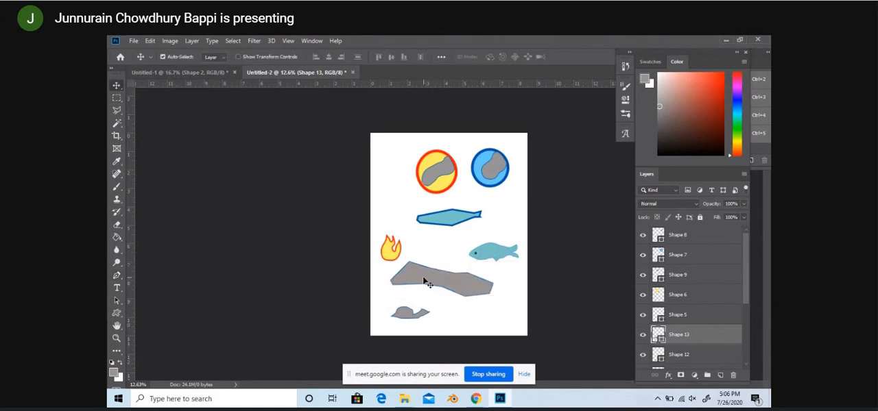
mouse_move(424, 282)
mouse_down()
mouse_move(439, 296)
mouse_move(428, 284)
mouse_up()
mouse_move(452, 223)
mouse_down()
mouse_move(453, 233)
mouse_move(445, 220)
mouse_up()
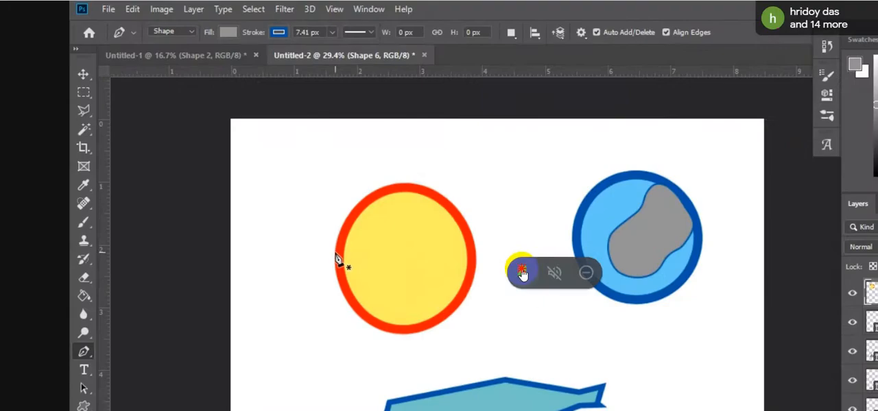
Step: Unpin and re-pin the presentation in Google Meet, and try to trace the yellow circle's upper-left edge with curved Pen segments
click(522, 272)
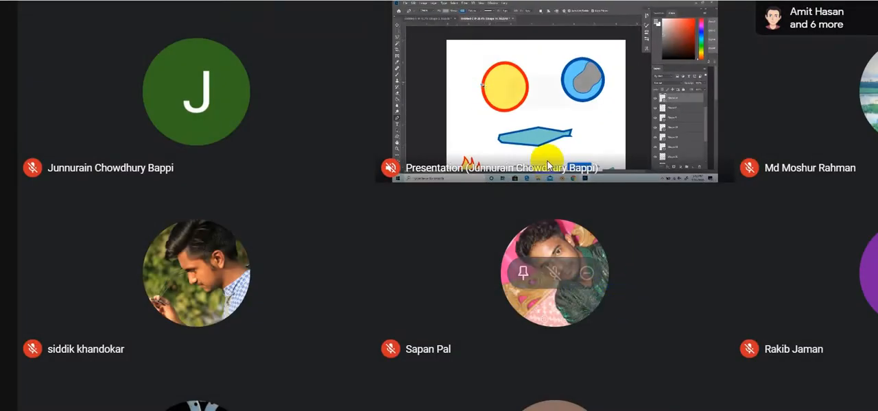
click(525, 92)
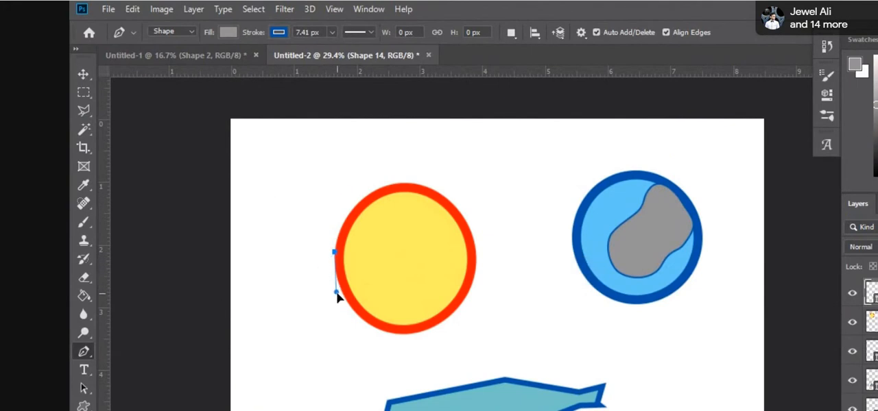
drag(336, 293, 327, 221)
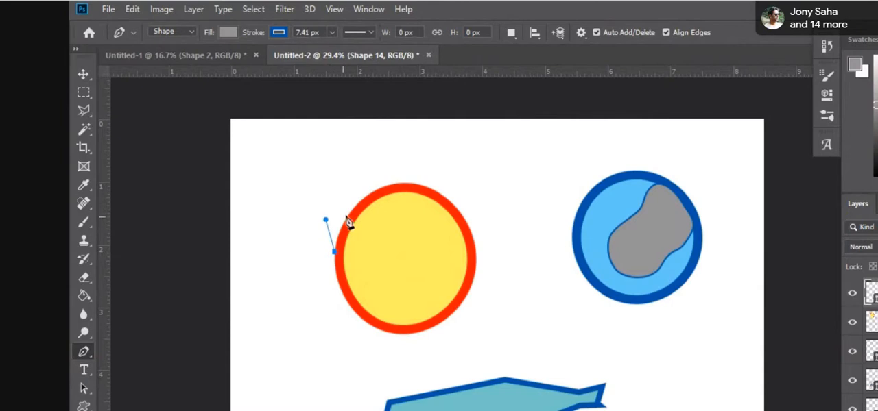
click(354, 206)
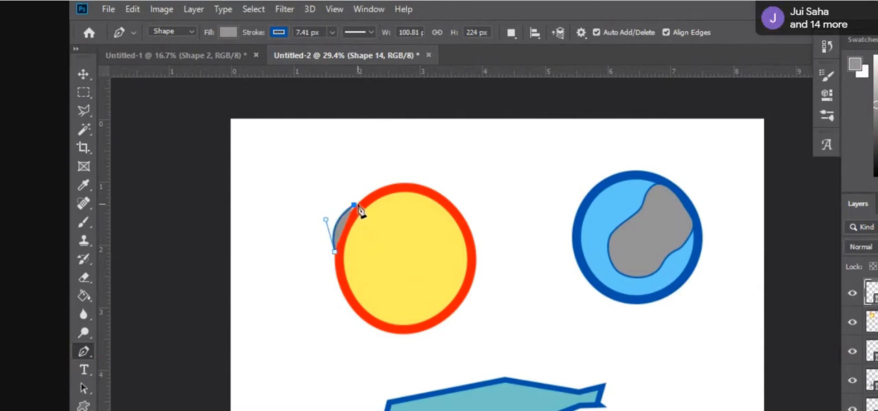
drag(355, 206, 357, 177)
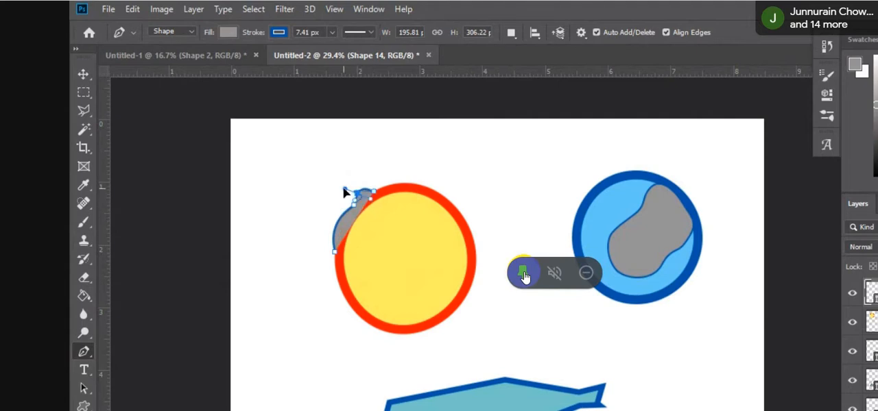
Step: Unpin and re-pin the presentation in Google Meet, and move the grey half-dome shape down over the yellow circle's lower-left part
click(524, 275)
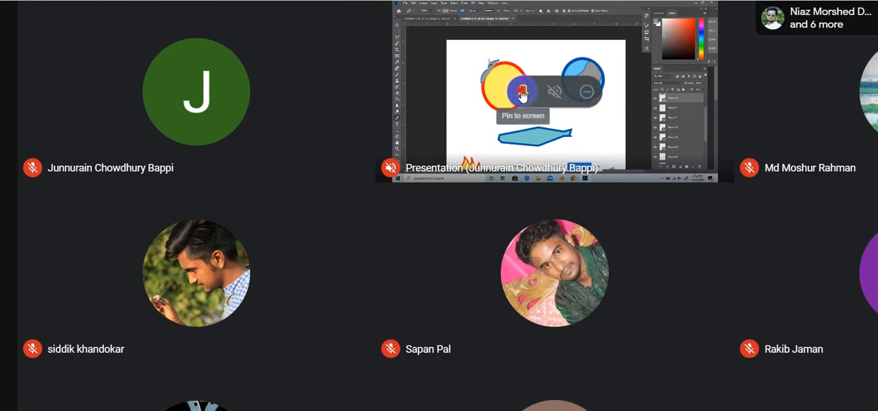
click(522, 90)
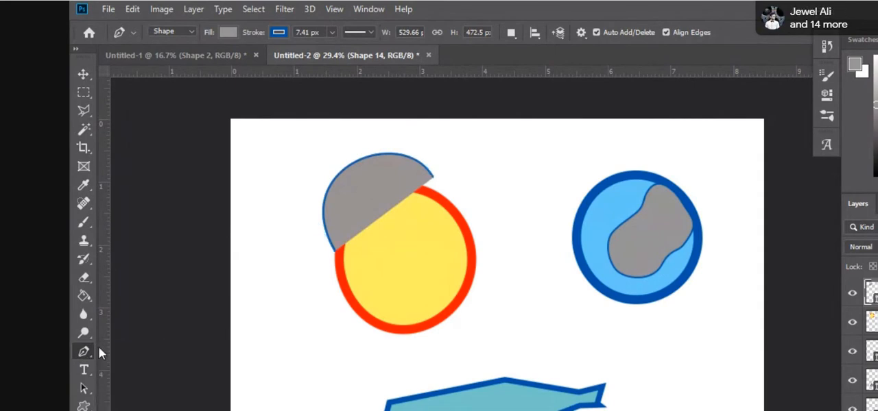
click(82, 75)
drag(356, 204, 358, 295)
Step: Try to draw a two-point Pen path beside the flame and bend it at an added anchor point, and undo the bending
scroll(357, 294, down, 3)
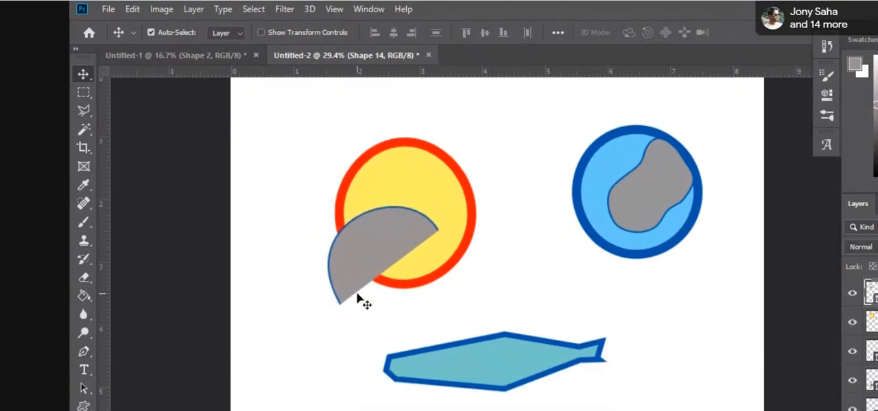
scroll(357, 299, down, 3)
scroll(363, 302, down, 1)
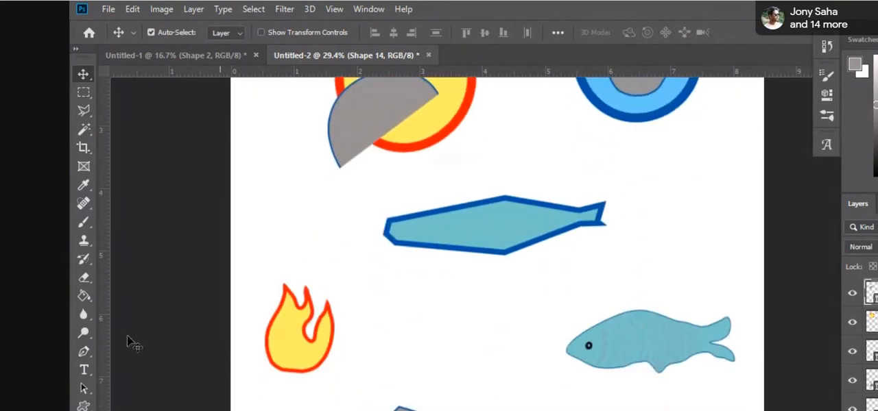
click(84, 351)
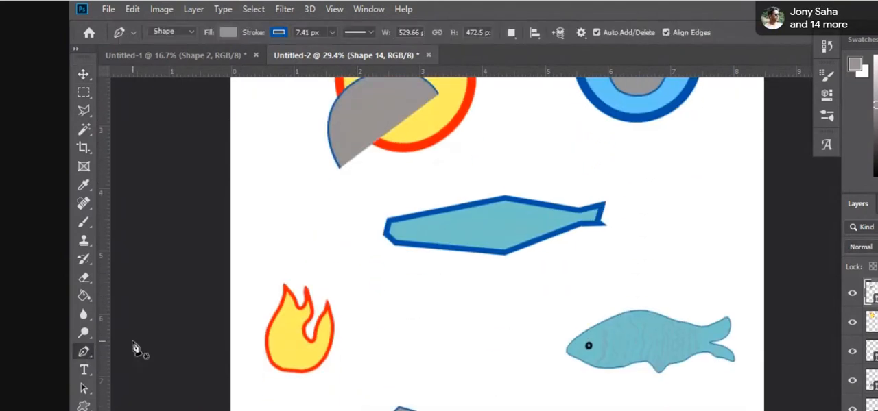
click(385, 351)
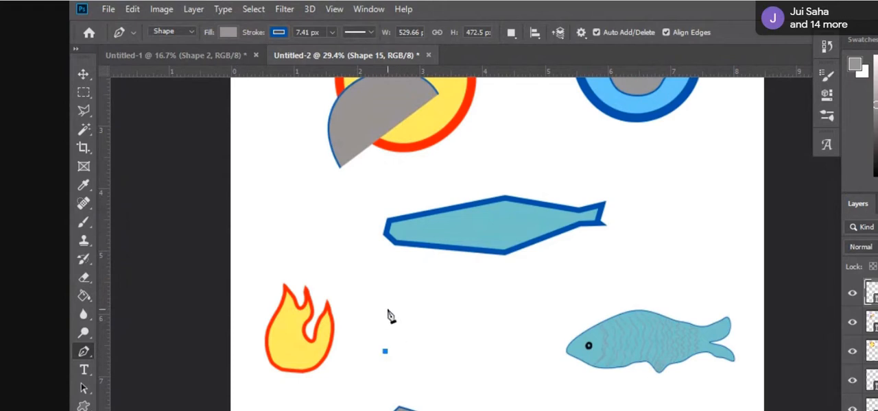
click(419, 291)
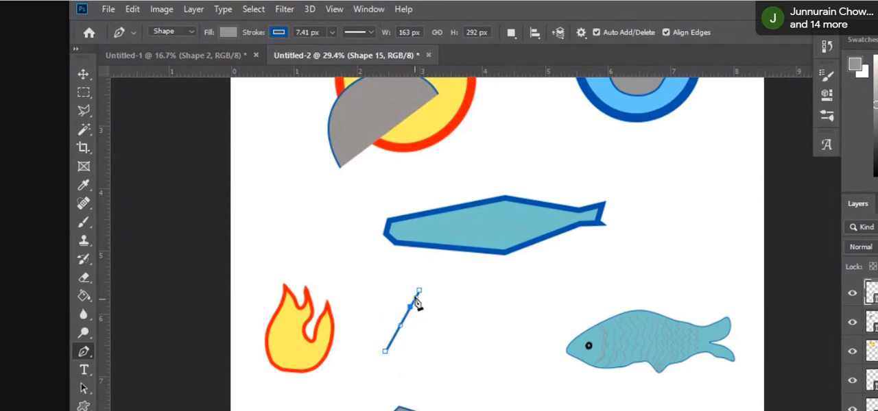
drag(419, 291, 438, 294)
mouse_move(410, 305)
mouse_down()
mouse_move(388, 296)
mouse_move(421, 274)
mouse_move(451, 284)
mouse_move(388, 265)
mouse_move(423, 306)
mouse_move(405, 304)
mouse_move(382, 280)
mouse_move(410, 310)
mouse_up()
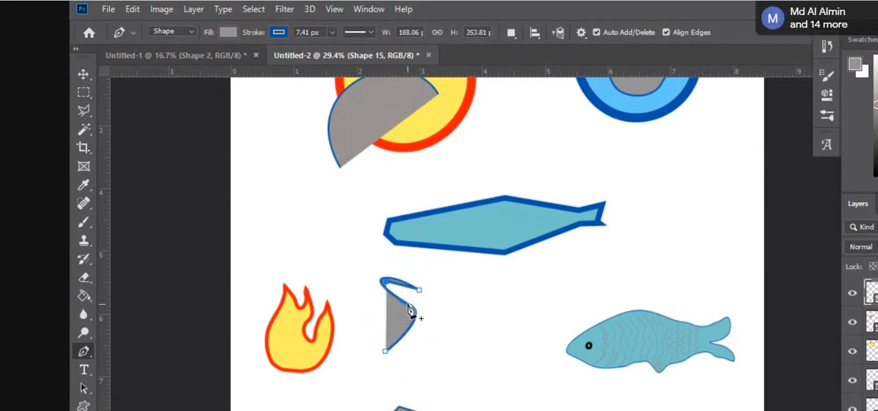
key(ctrl+z)
key(ctrl+z)
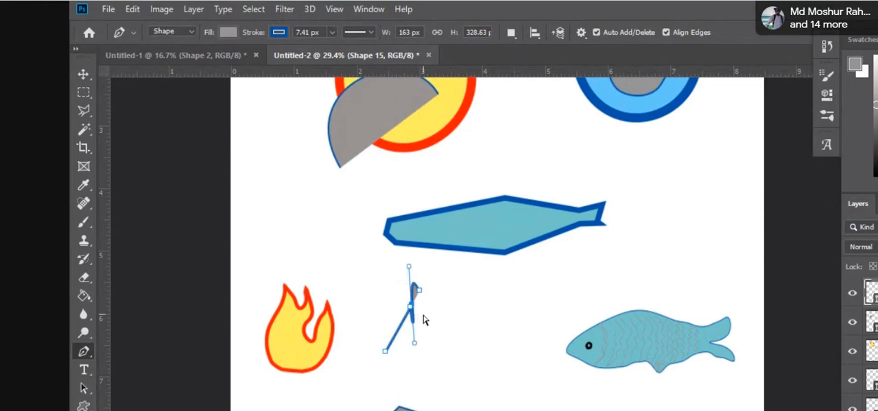
key(ctrl+z)
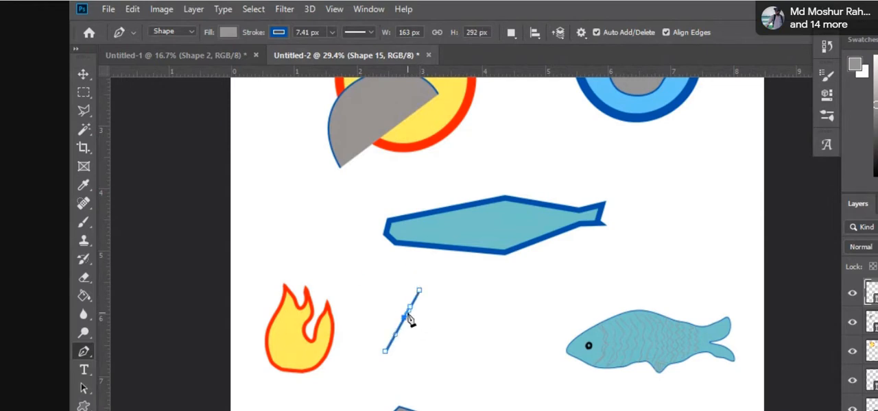
Step: Try to curve the short path beside the flame by pulling an added anchor point, and undo the whole path
drag(406, 312, 379, 308)
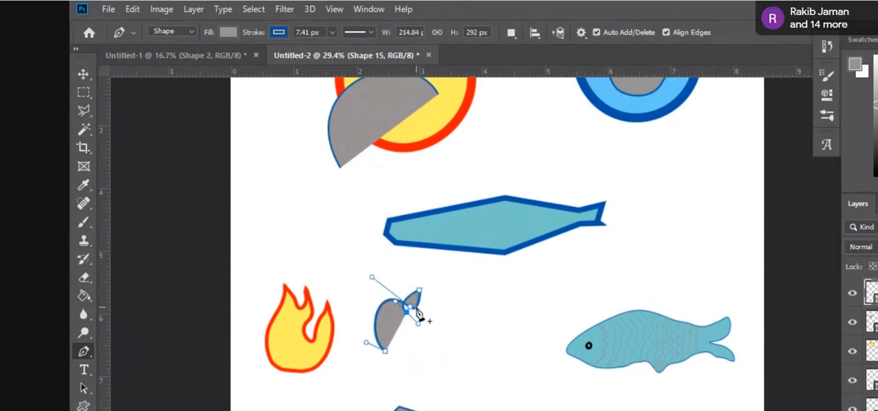
mouse_move(403, 306)
mouse_down()
mouse_move(398, 269)
mouse_move(404, 313)
mouse_up()
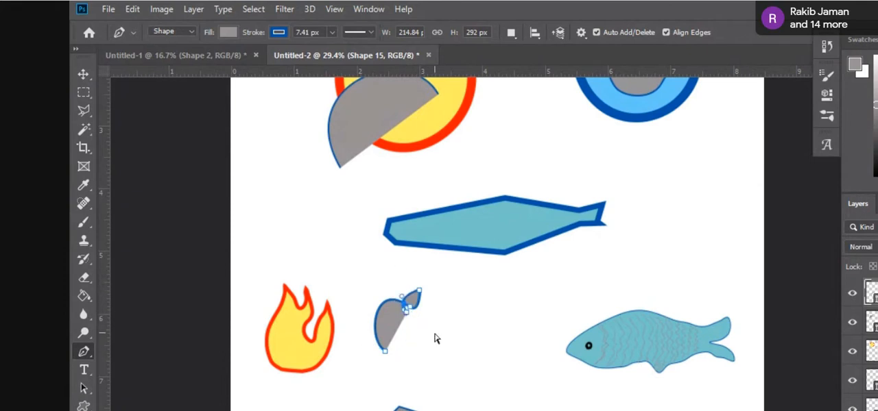
key(ctrl+z)
key(ctrl+z)
key(ctrl+z)
key(ctrl+z)
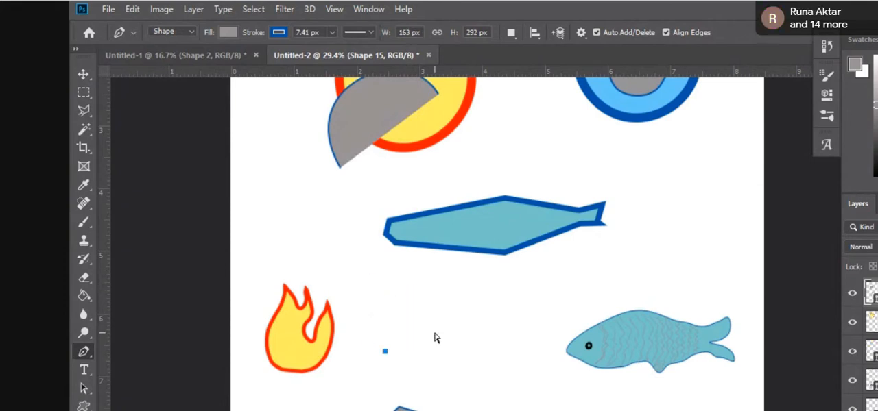
key(ctrl+z)
Step: Start a Pen path on the yellow circle's upper-right edge, try a straight segment to its right side, and undo that segment
scroll(402, 309, up, 5)
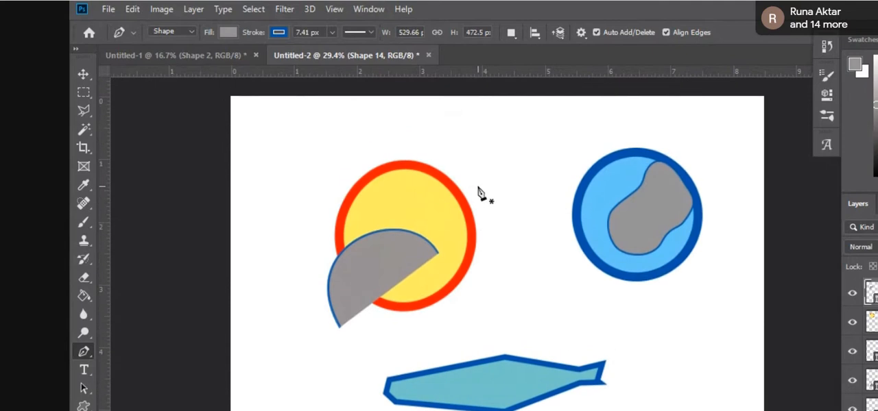
click(430, 167)
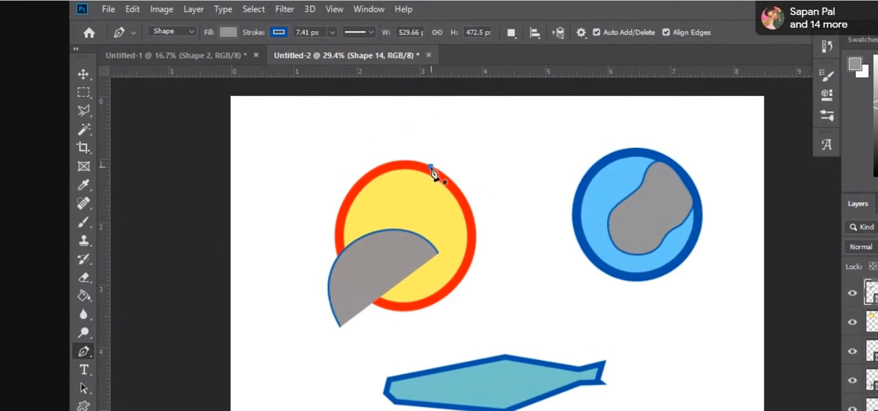
click(475, 233)
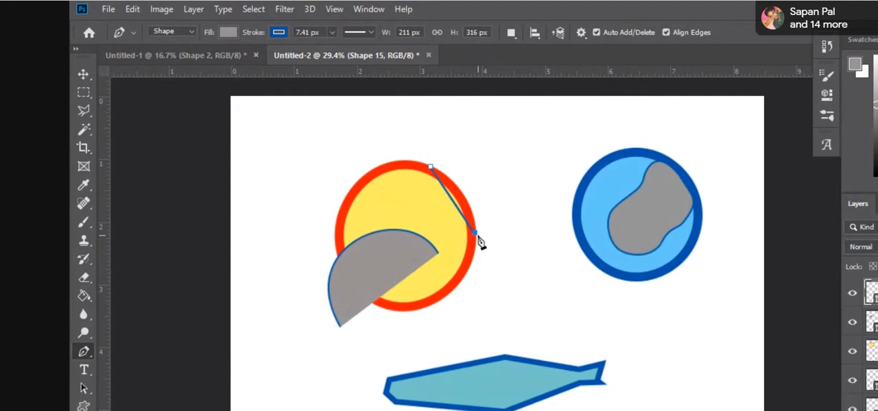
click(475, 234)
drag(506, 206, 501, 191)
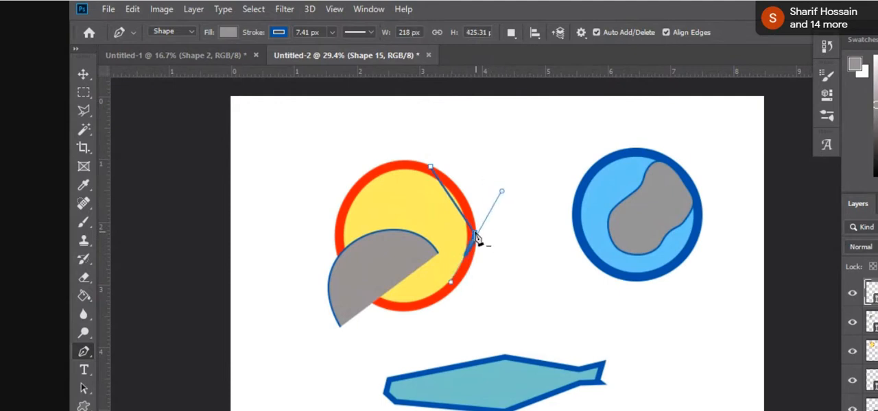
key(ctrl+z)
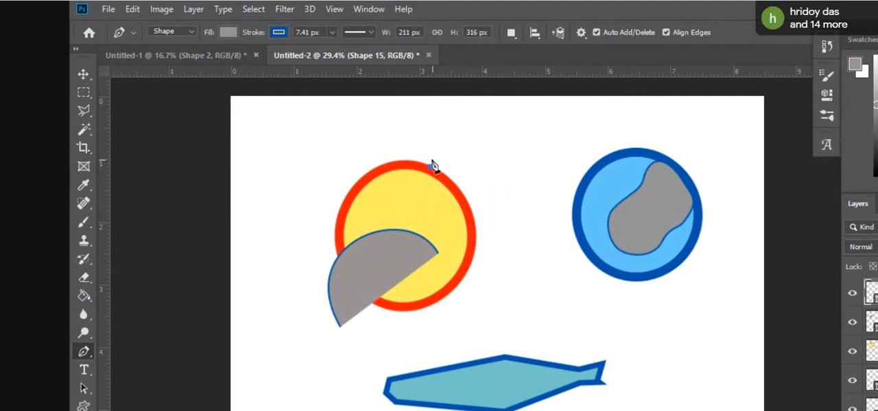
Step: Draw a curved Pen segment along the yellow circle's upper-right edge, adding and adjusting an anchor point partway along it
drag(445, 151, 485, 146)
click(474, 237)
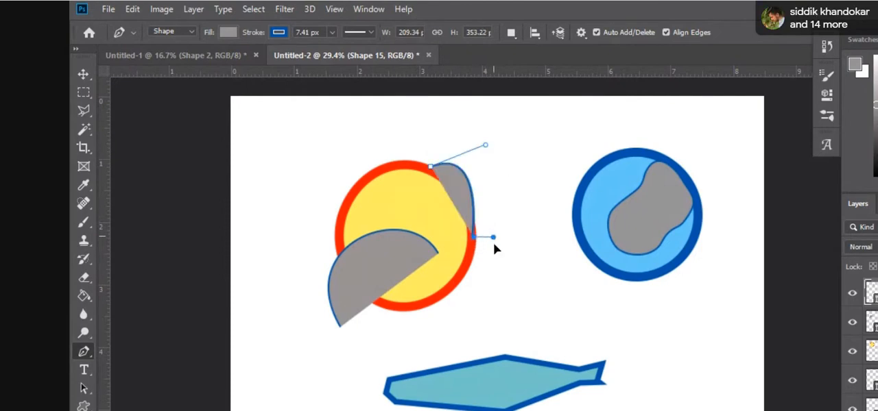
drag(474, 297, 571, 189)
mouse_move(472, 194)
mouse_down()
mouse_move(502, 186)
mouse_move(476, 197)
mouse_up()
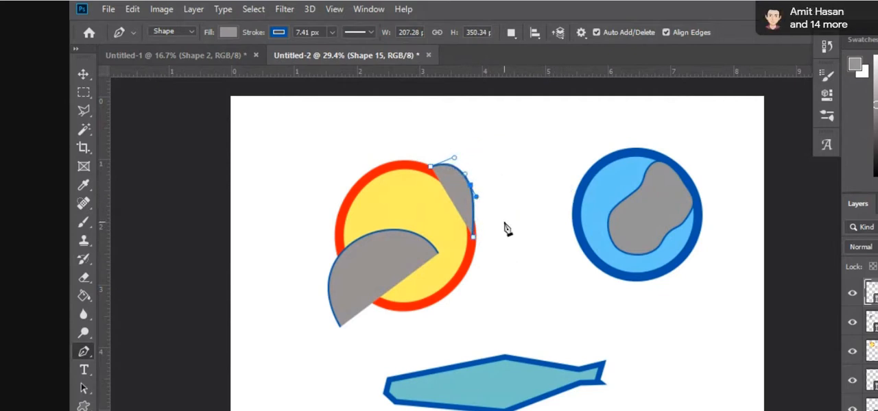
scroll(511, 408, down, 5)
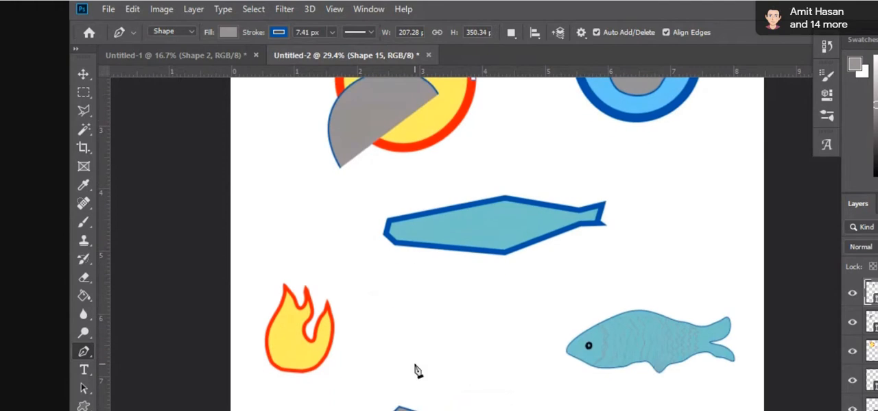
scroll(417, 363, down, 2)
scroll(417, 359, up, 2)
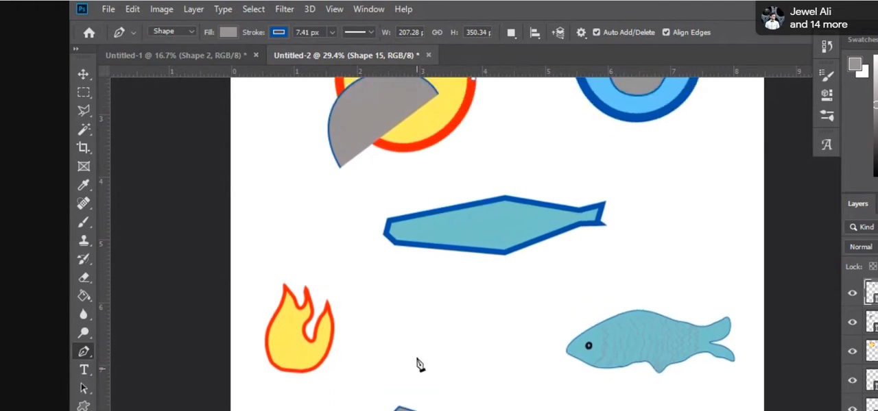
scroll(417, 363, up, 4)
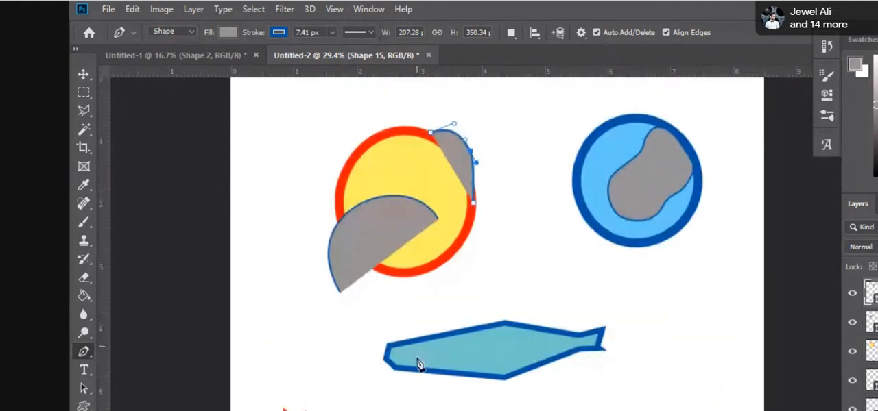
scroll(417, 363, down, 4)
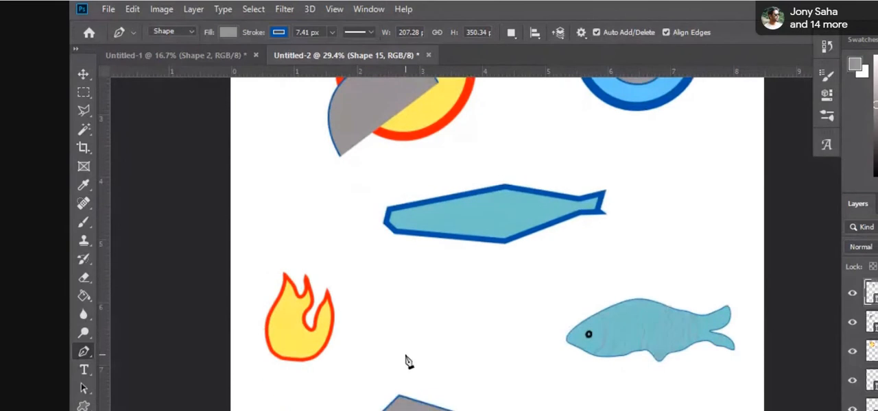
scroll(408, 363, up, 1)
drag(407, 374, 433, 370)
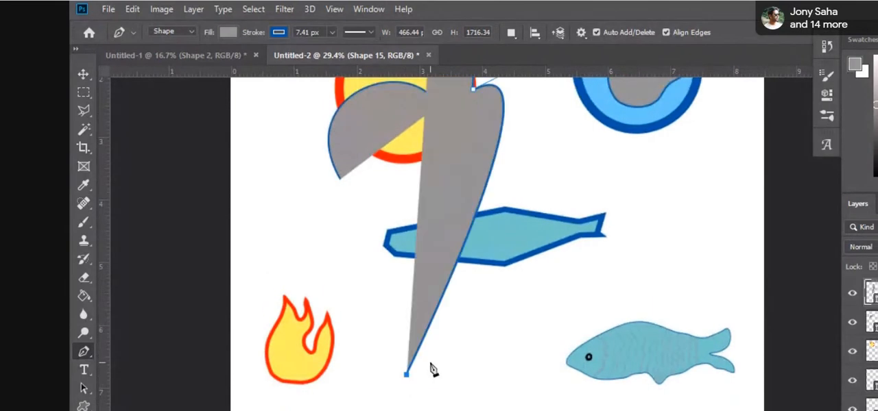
key(ctrl+z)
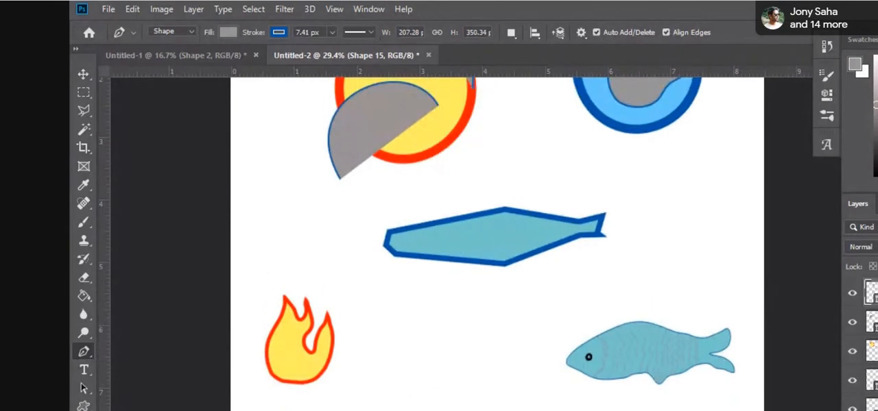
Step: On a new layer, draw a curved Pen segment about 271 by 323 px between the flame and the fish
key(ctrl+shift+alt+n)
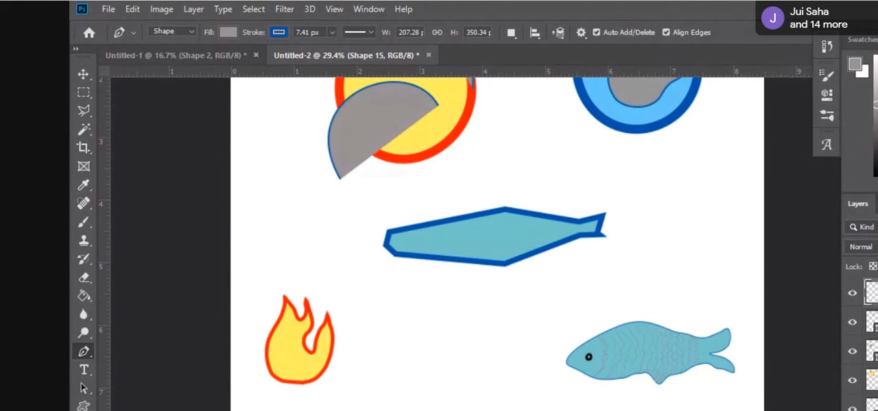
click(393, 368)
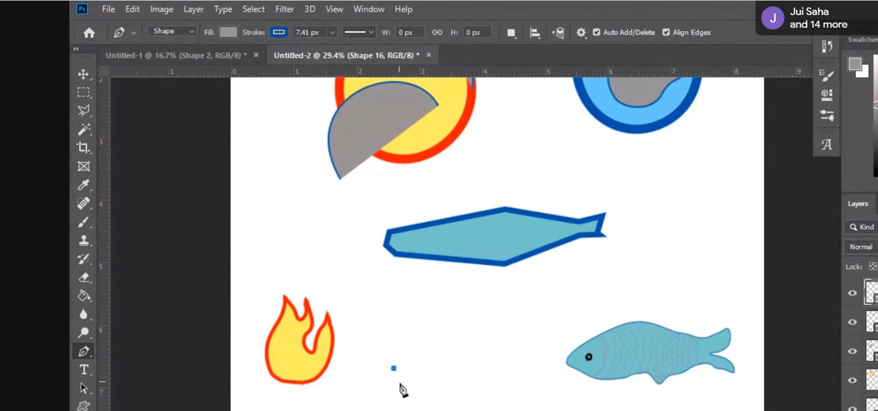
drag(393, 369, 402, 336)
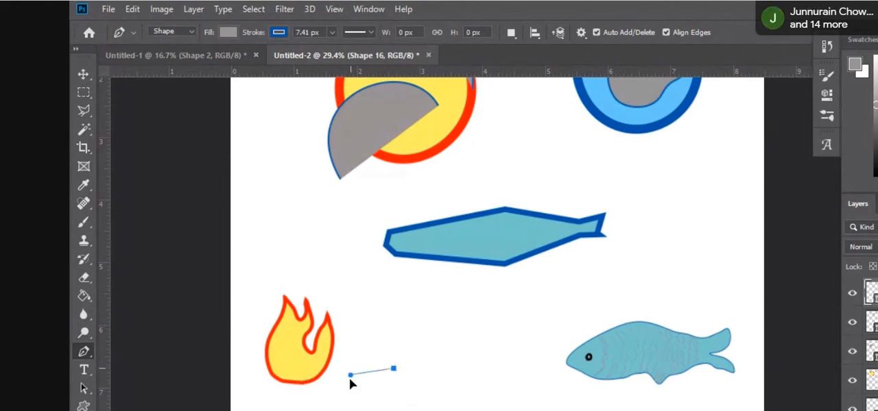
mouse_move(350, 382)
mouse_down()
mouse_move(365, 322)
mouse_move(403, 349)
mouse_move(374, 327)
mouse_move(364, 380)
mouse_up()
drag(404, 345, 382, 336)
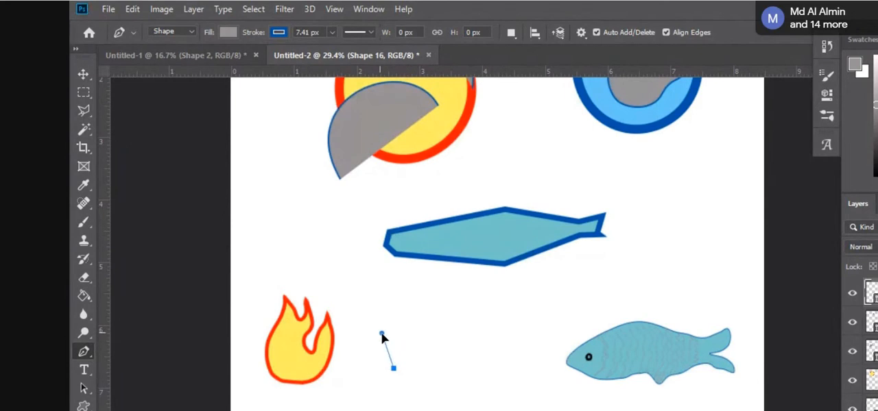
click(447, 301)
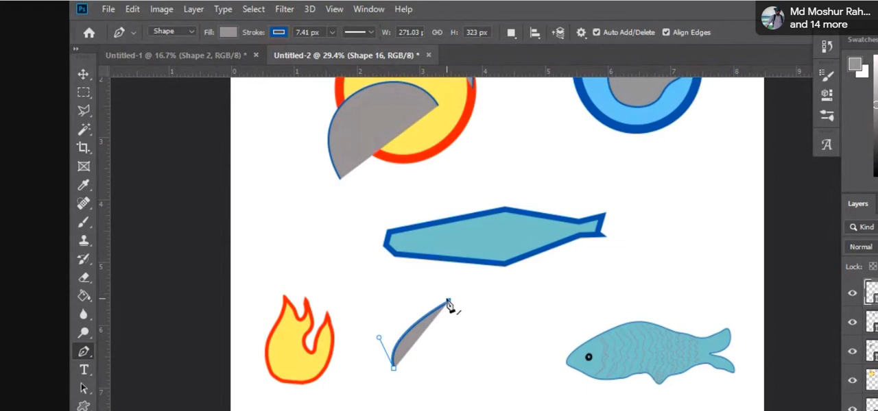
drag(447, 269, 408, 283)
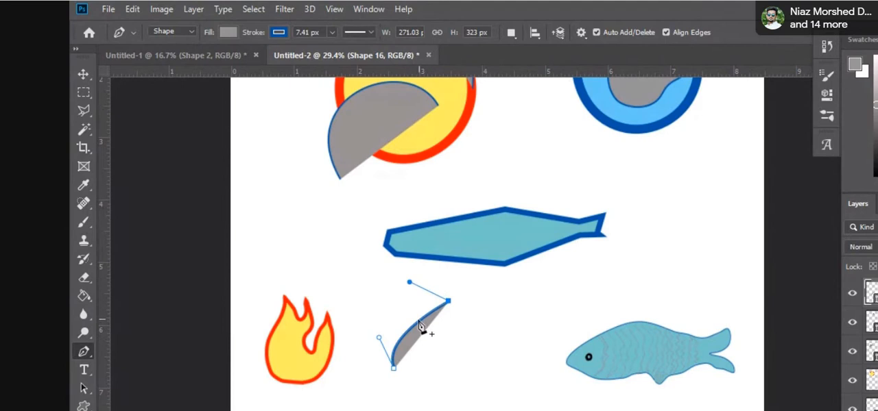
Step: Try to reshape the curved segment with an added anchor point and extend it with another point, and undo both
drag(413, 326, 437, 300)
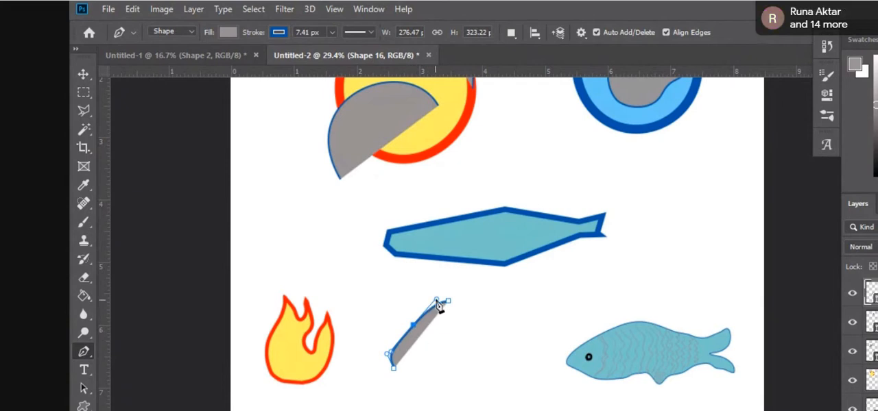
drag(435, 299, 456, 285)
key(ctrl+z)
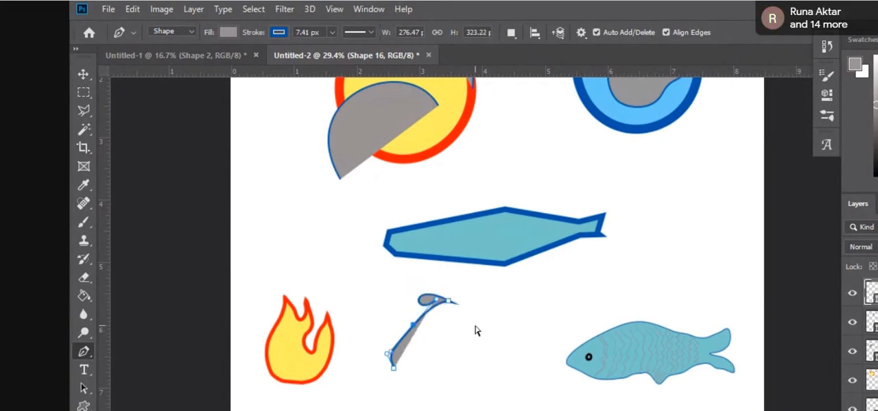
key(z)
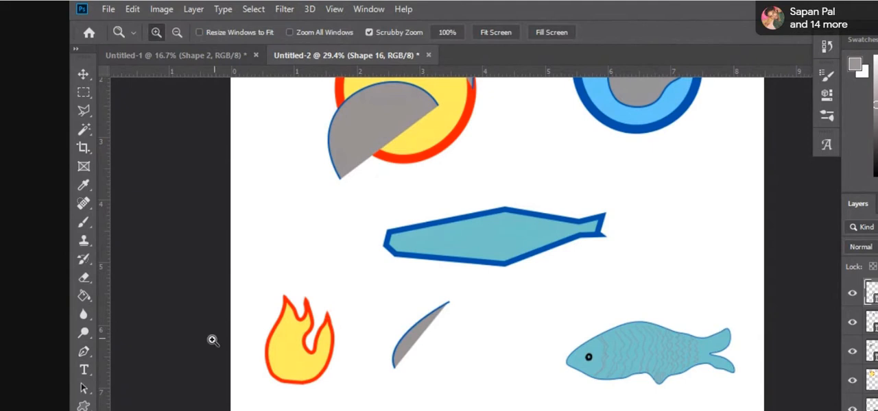
click(83, 351)
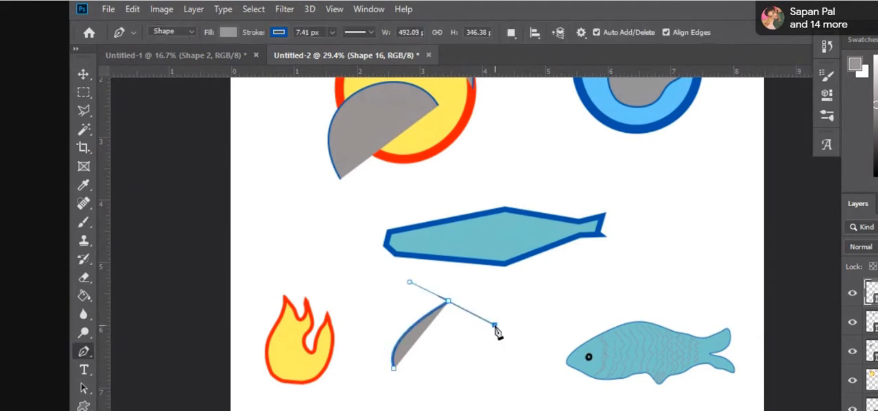
click(494, 325)
key(ctrl+z)
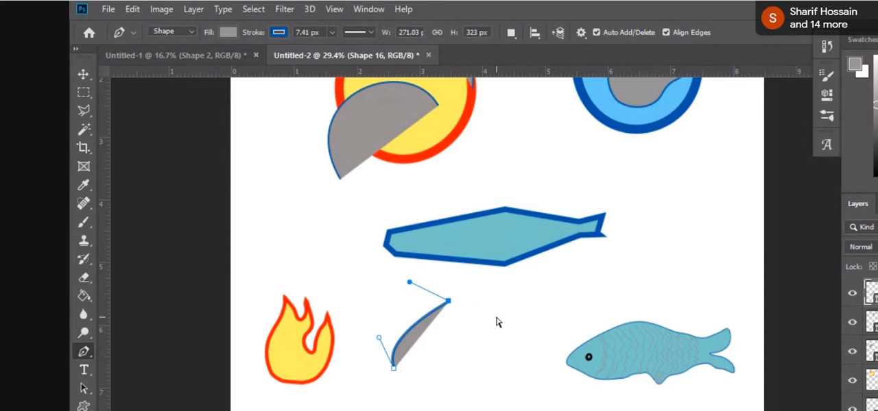
Step: Extend the path with an anchor point toward the fish and reshape it into a smooth dome about 631 by 404 px
click(519, 327)
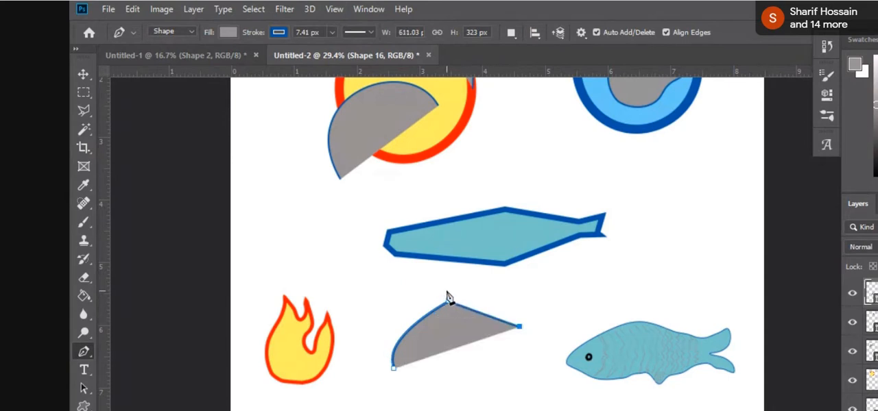
mouse_move(458, 292)
mouse_down()
mouse_move(464, 287)
mouse_move(452, 296)
mouse_move(448, 288)
mouse_up()
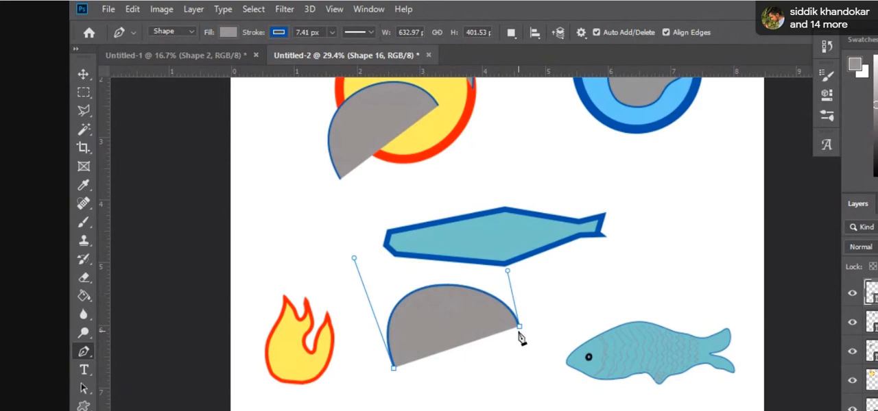
drag(519, 327, 531, 382)
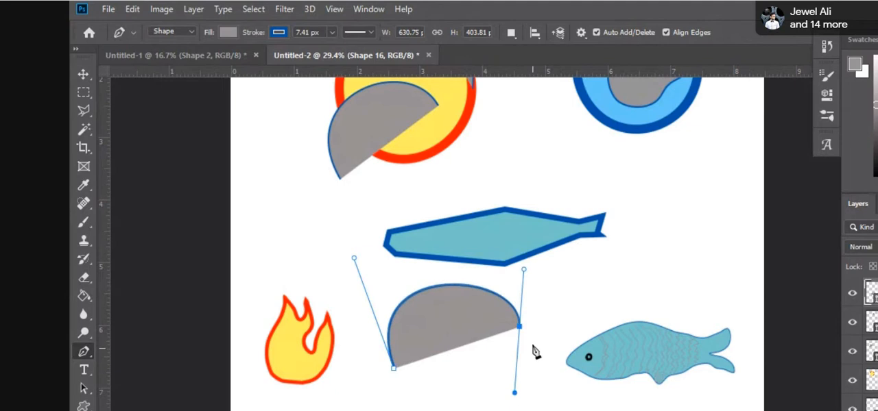
Step: Add a lower anchor point, close the path as a rounded blob about 631 by 583 px, and undo the last reshaping
click(488, 405)
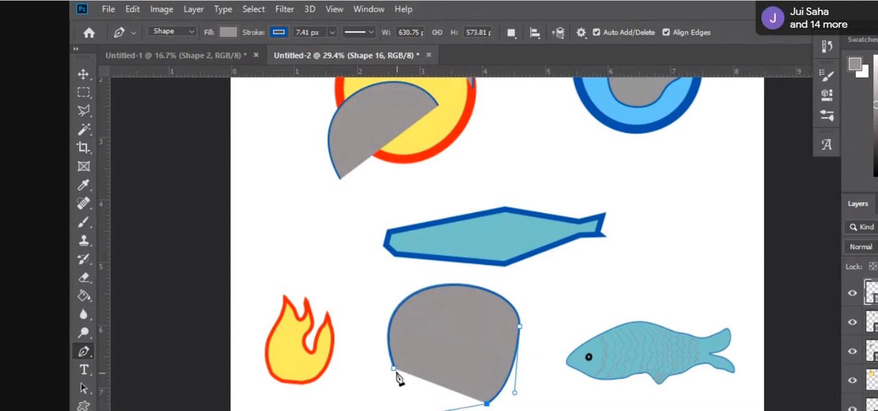
drag(393, 370, 481, 410)
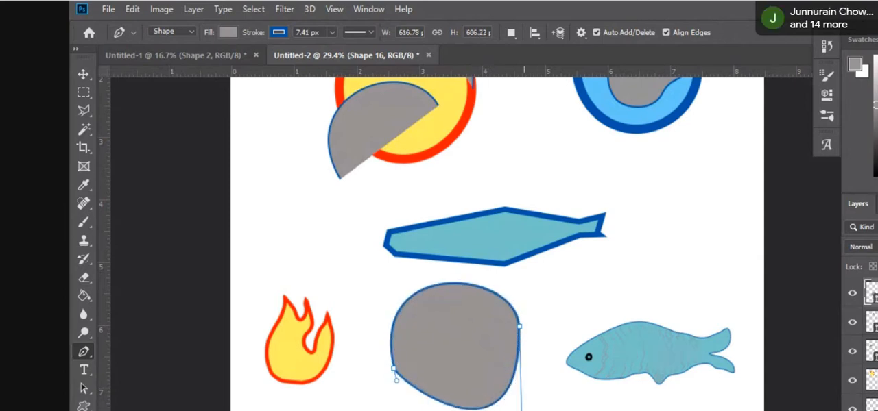
key(Return)
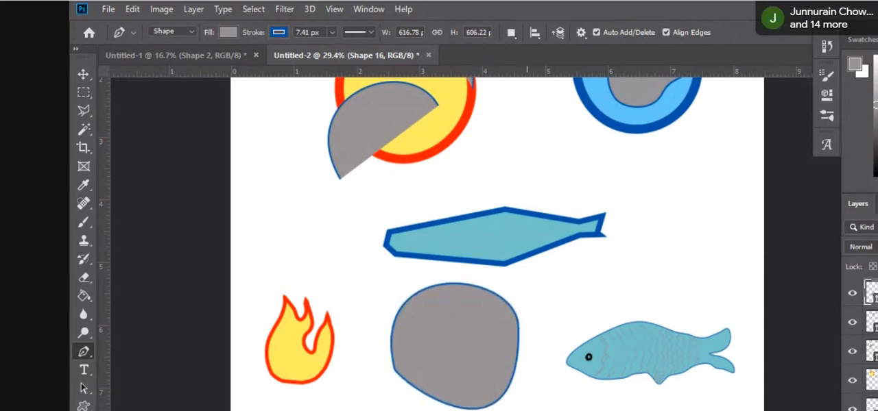
key(Return)
key(ctrl+z)
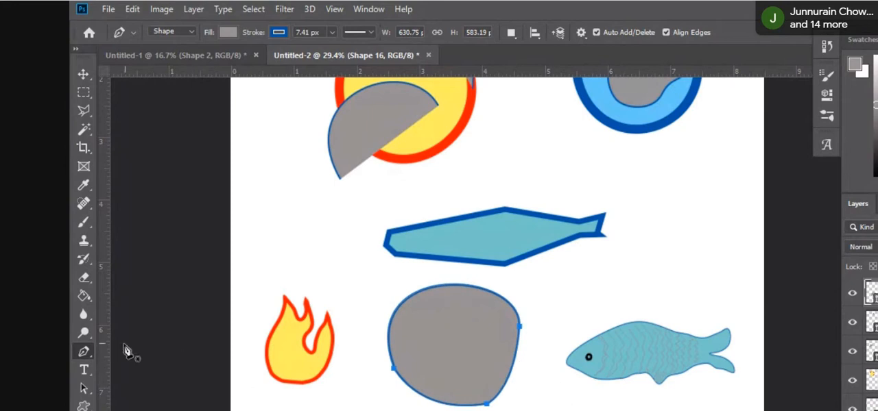
Step: Add anchor points on all sides of the grey blob with the Add Anchor Point tool, and pull the top one slightly outward
right_click(83, 353)
click(162, 392)
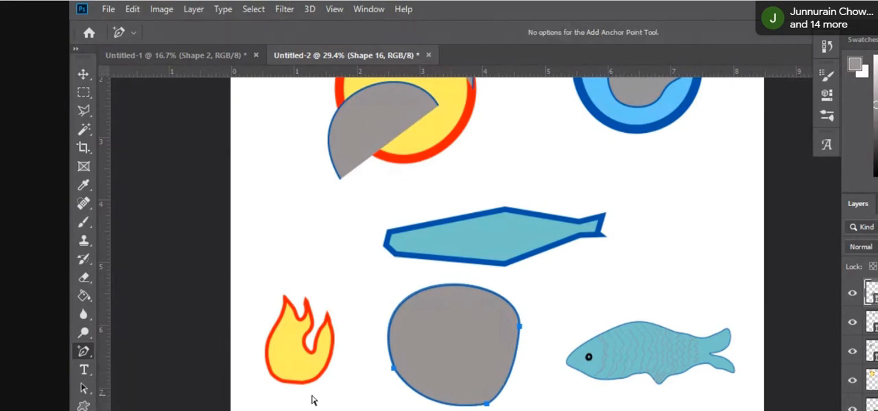
click(511, 371)
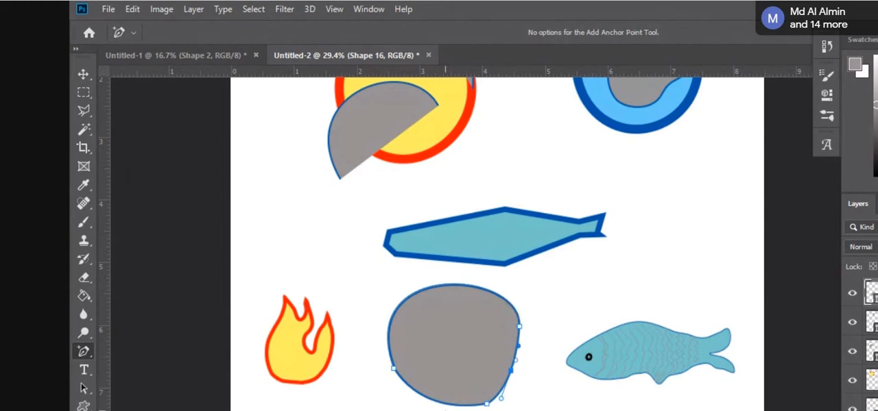
click(389, 338)
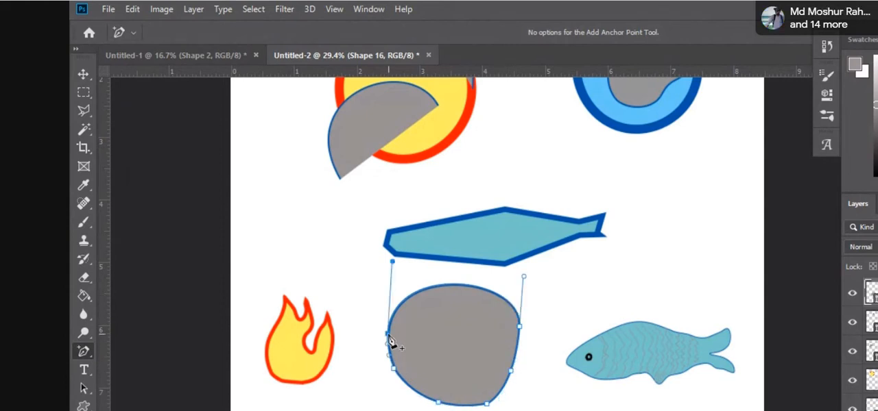
click(432, 287)
mouse_move(433, 294)
mouse_down()
mouse_move(446, 298)
mouse_move(443, 286)
mouse_up()
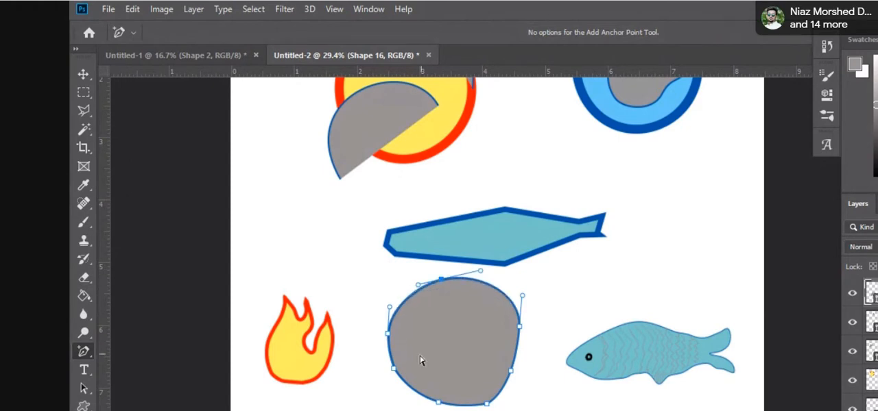
Step: Nudge the grey blob's two left anchor points inward and its right-side anchor points outward to make the outline rounder
drag(387, 336, 394, 337)
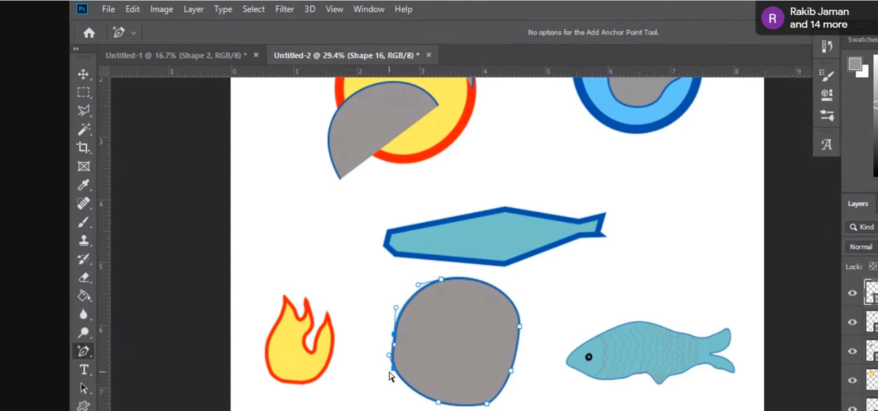
drag(395, 371, 400, 371)
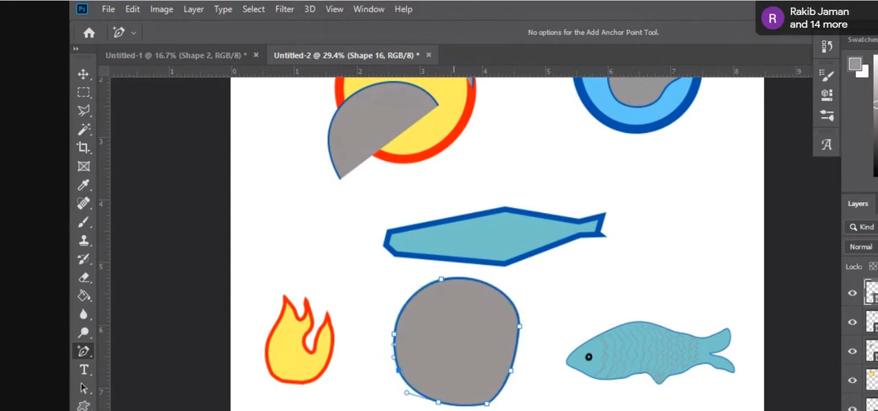
drag(510, 371, 515, 368)
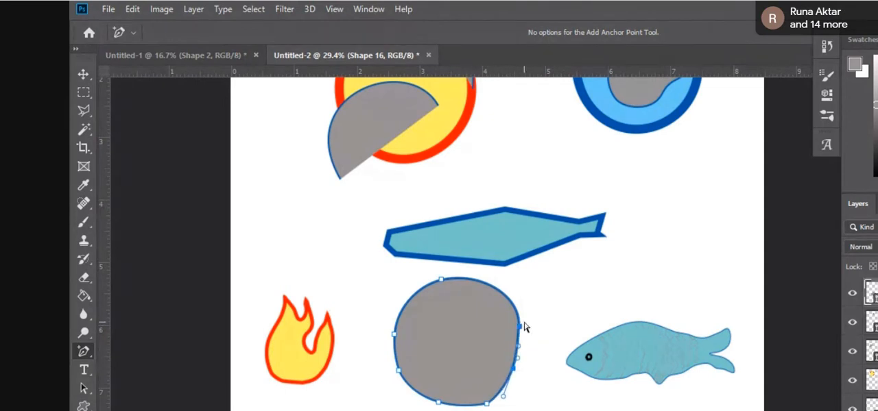
drag(521, 334, 523, 335)
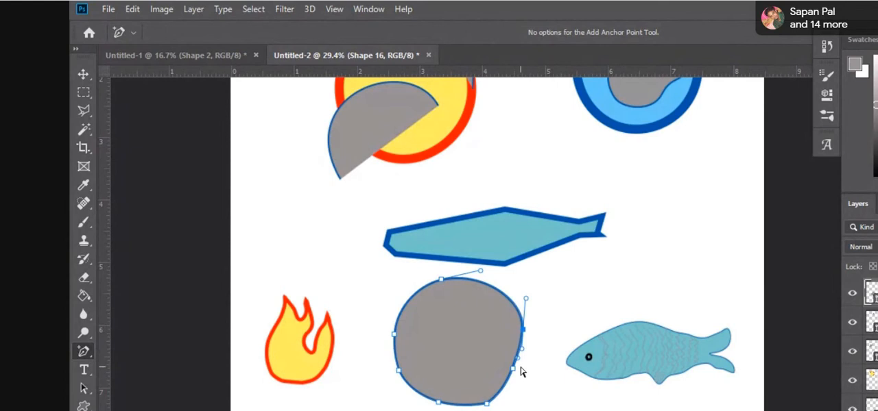
drag(515, 374, 504, 403)
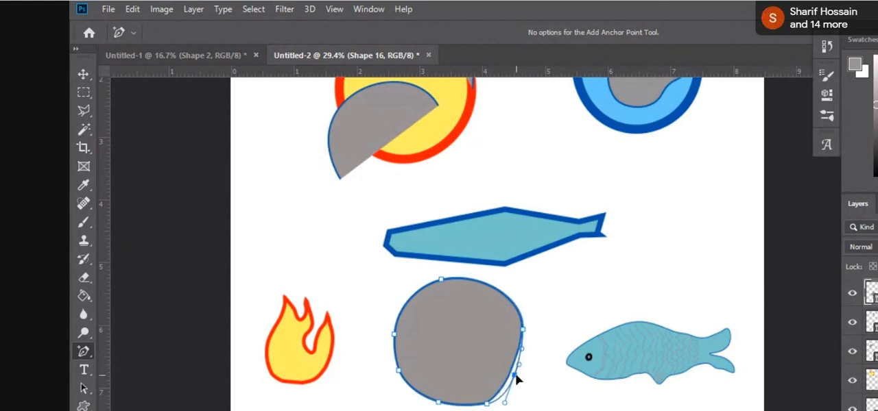
Step: Add anchor points on the grey blob's bottom, lower-left, right and lower-right edges, adjusting the outline slightly
click(462, 406)
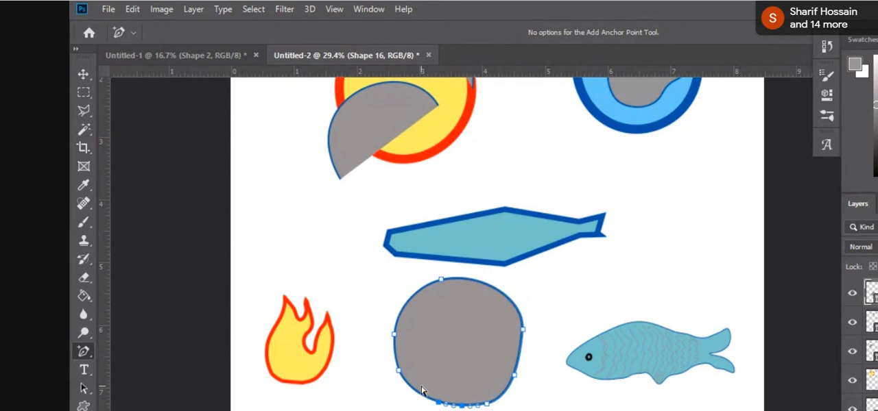
drag(417, 393, 421, 395)
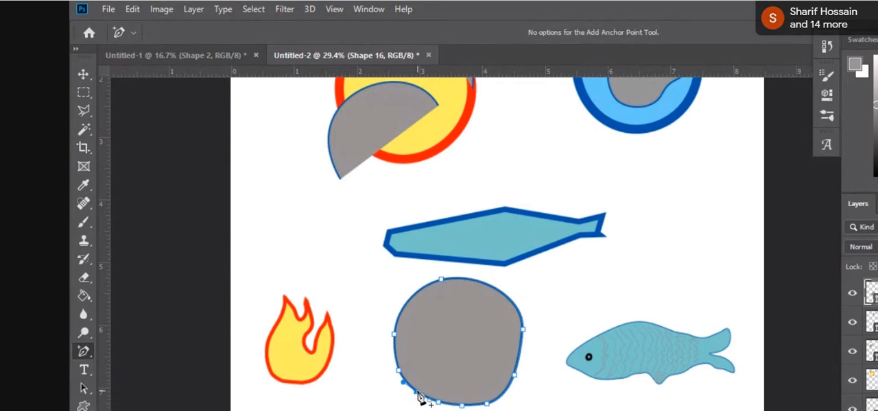
click(518, 362)
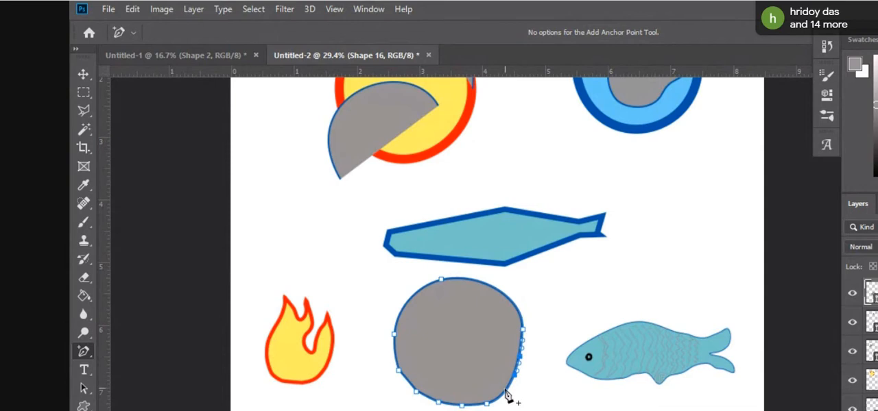
click(508, 390)
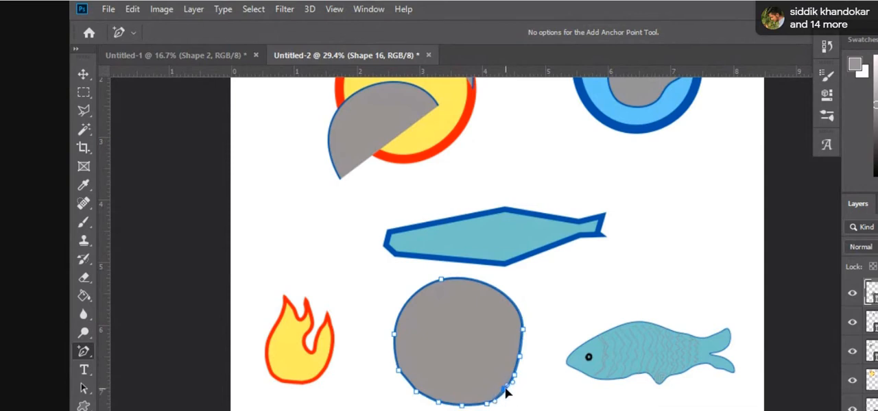
Step: Add an anchor point on the grey blob's upper-right edge and adjust the lower anchor points to round the outline
click(496, 289)
drag(497, 292, 496, 292)
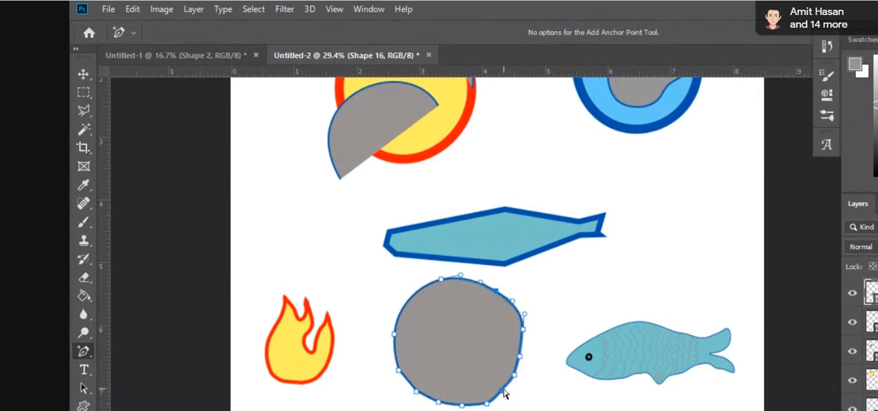
click(504, 394)
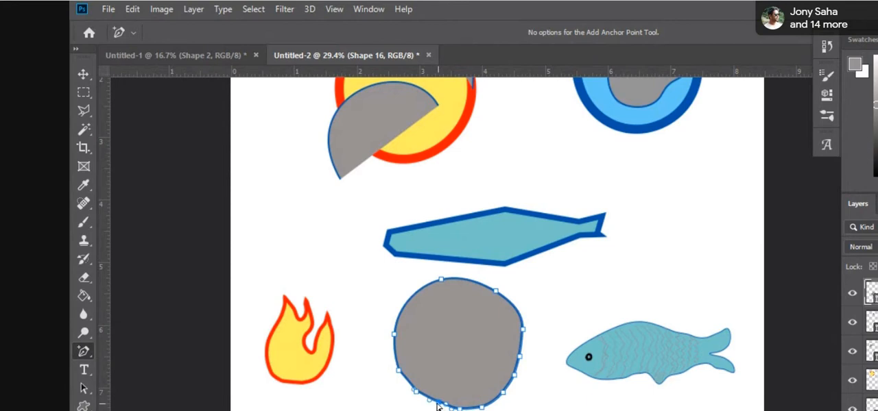
drag(437, 403, 433, 404)
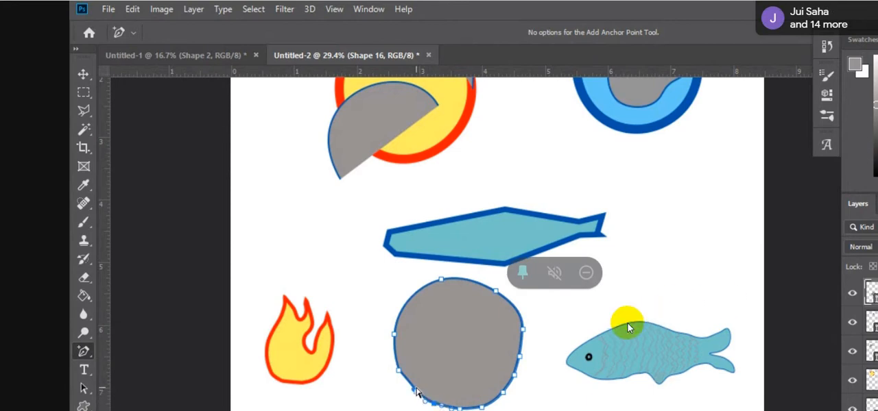
Step: Unpin the shared Photoshop presentation in Google Meet, pin it back to the screen, and reposition the meeting window
click(521, 274)
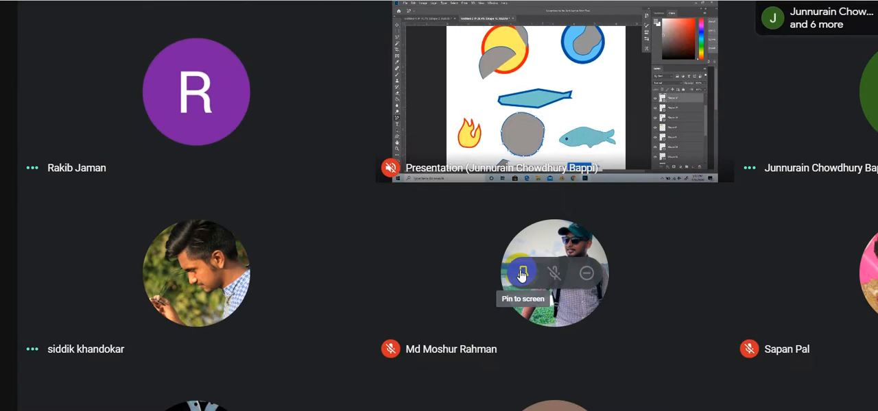
mouse_move(528, 103)
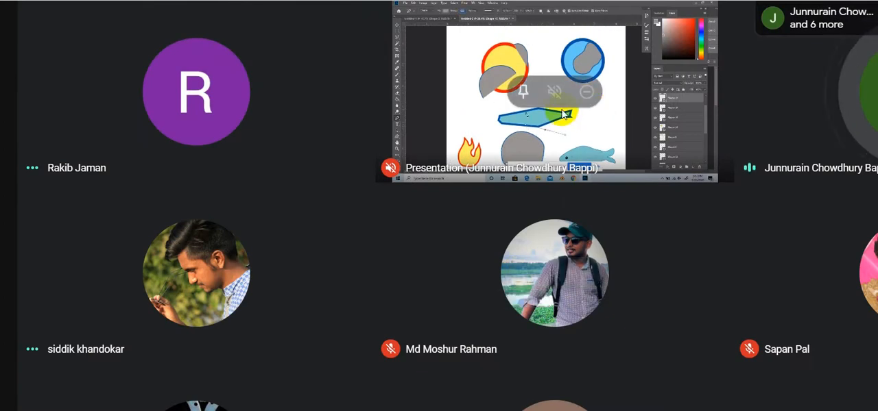
click(523, 98)
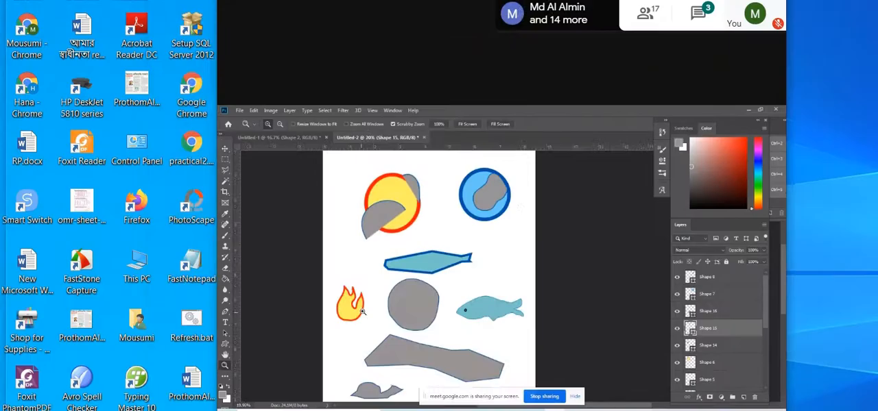
drag(501, 1, 286, 0)
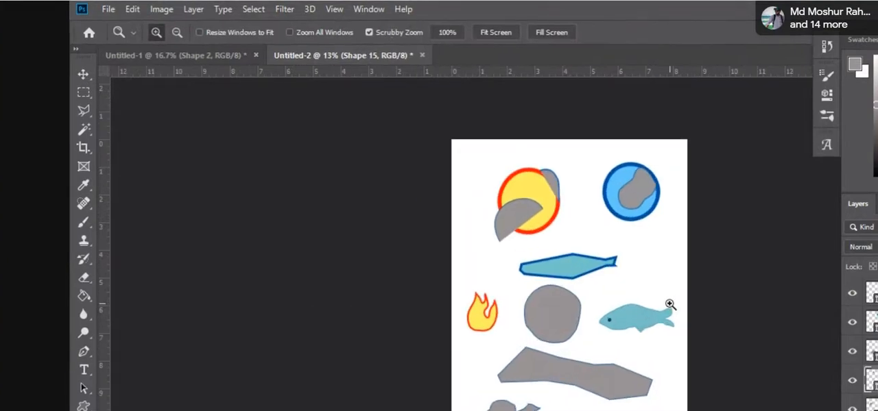
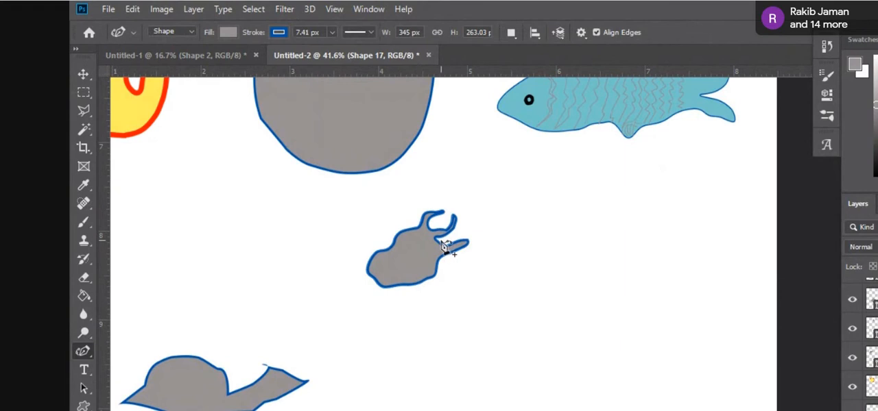
mouse_move(437, 241)
mouse_down()
mouse_move(476, 237)
mouse_move(498, 217)
mouse_up()
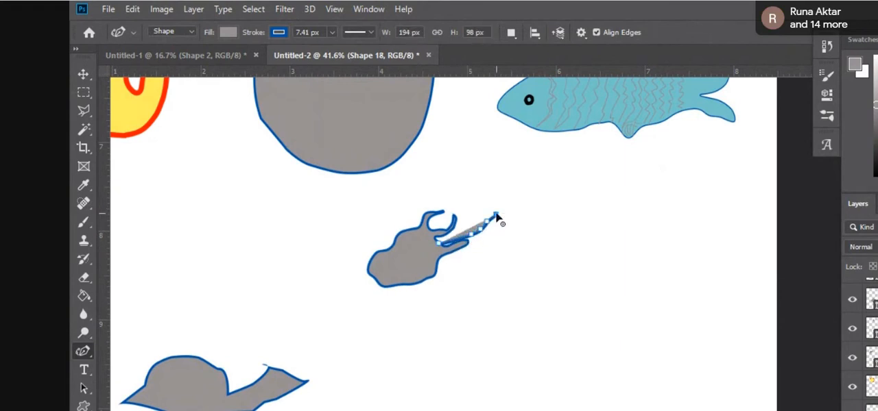
key(ctrl+z)
key(ctrl+z)
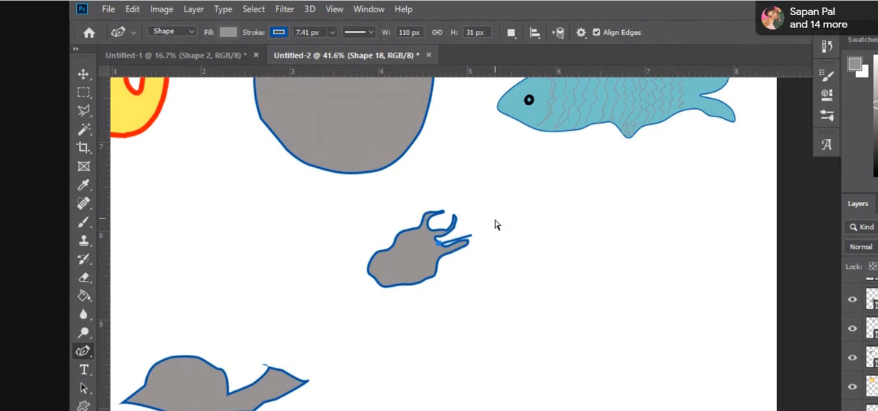
drag(443, 258, 471, 259)
key(ctrl+z)
key(ctrl+z)
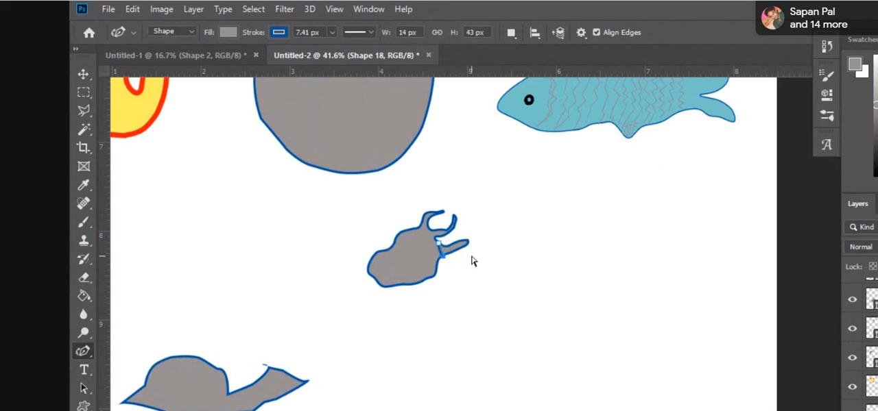
key(ctrl+z)
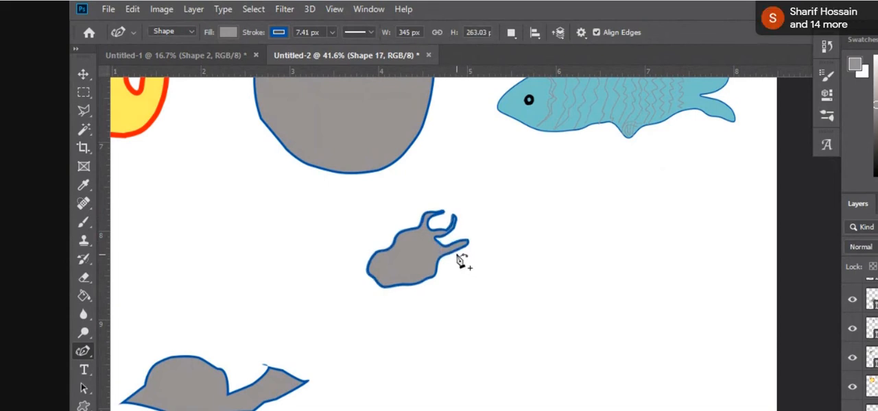
click(454, 254)
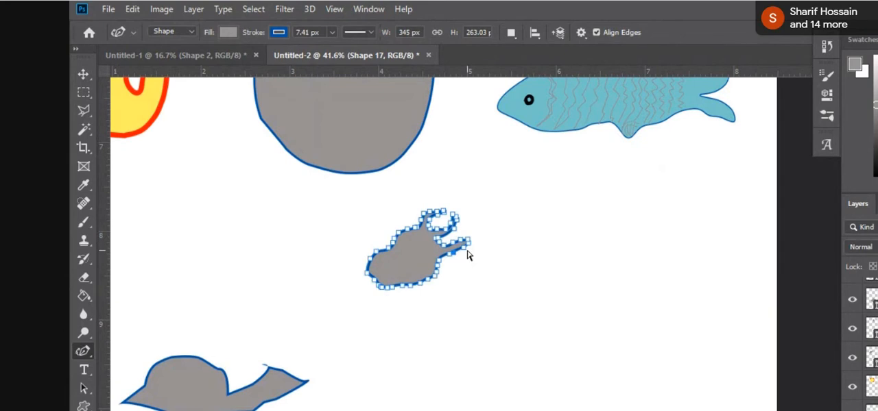
ctrl+click(468, 253)
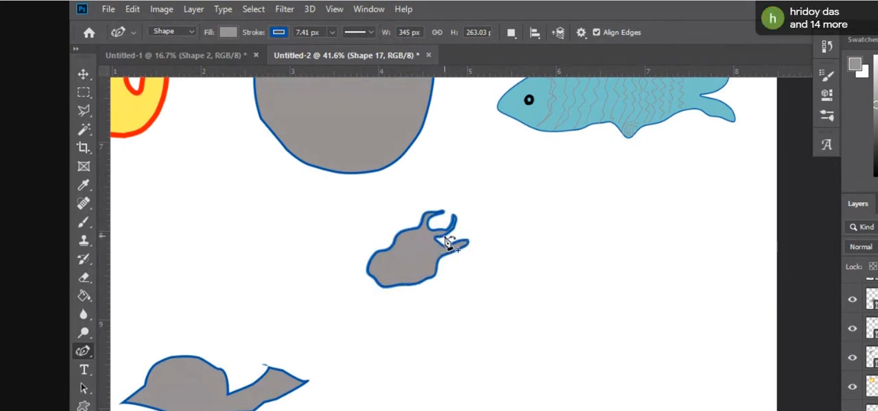
click(452, 244)
ctrl+click(458, 236)
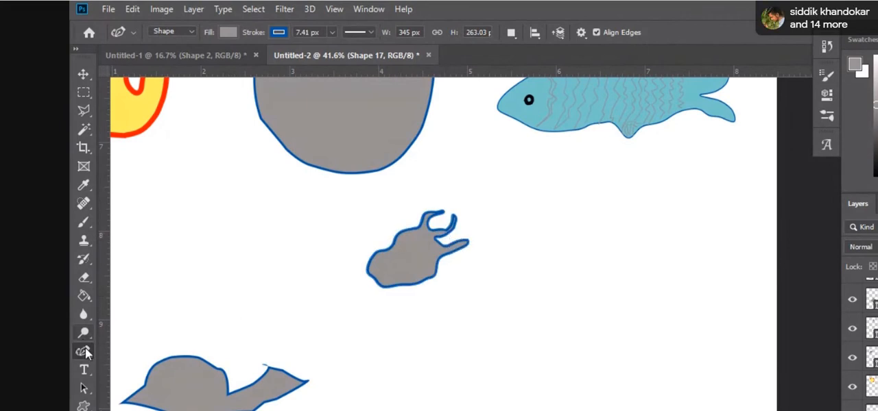
Step: Start a new shape with the Curvature Pen, drawing a nearly flat neck line about 125 px wide rightward from the horned head
right_click(83, 351)
click(144, 370)
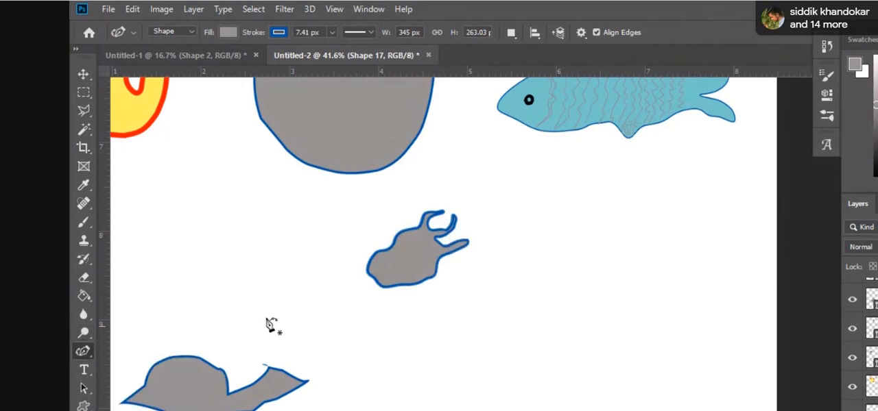
click(443, 238)
click(456, 234)
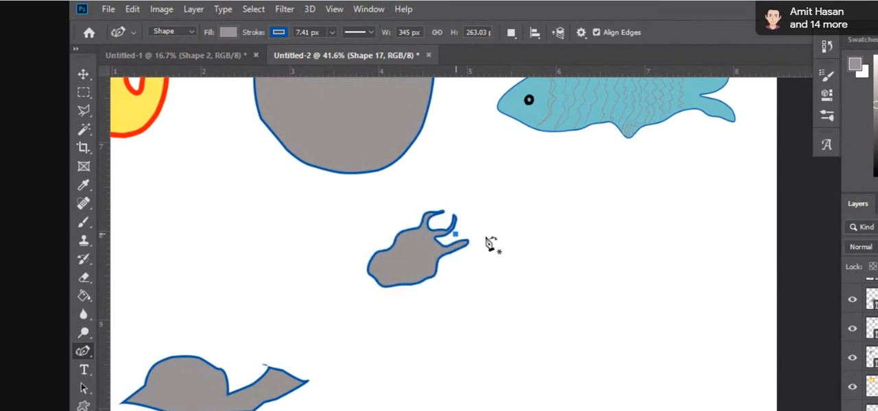
click(486, 237)
click(492, 237)
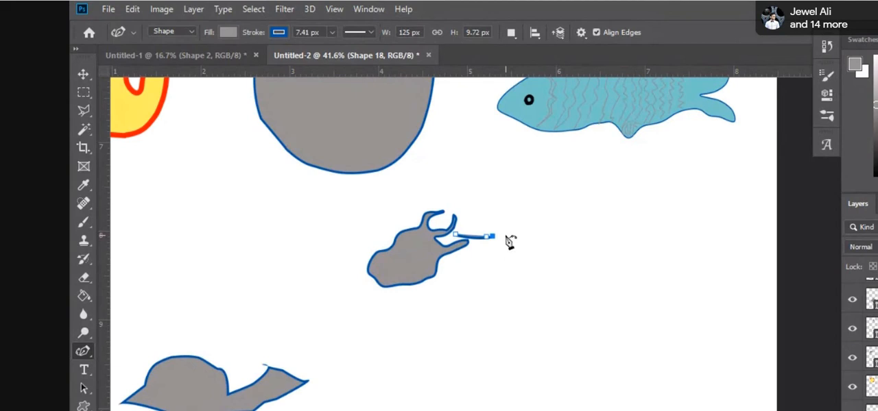
click(522, 218)
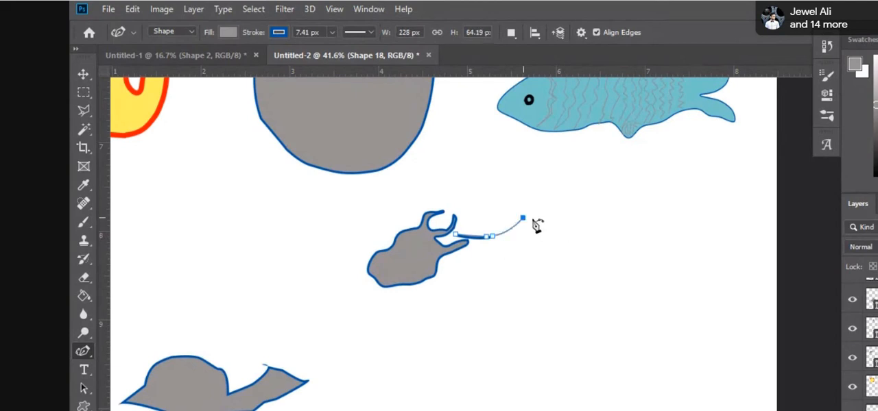
key(ctrl+z)
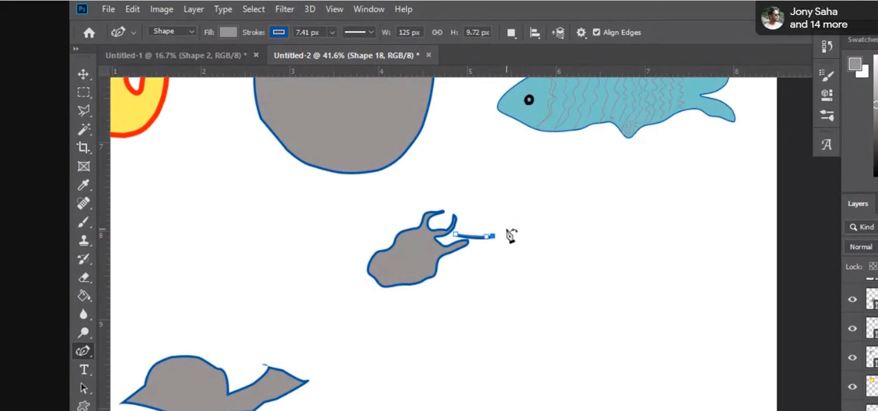
Step: Extend the neck line into the animal's shoulder hump and undo the points placed past its peak
click(506, 229)
click(526, 226)
click(539, 229)
click(549, 233)
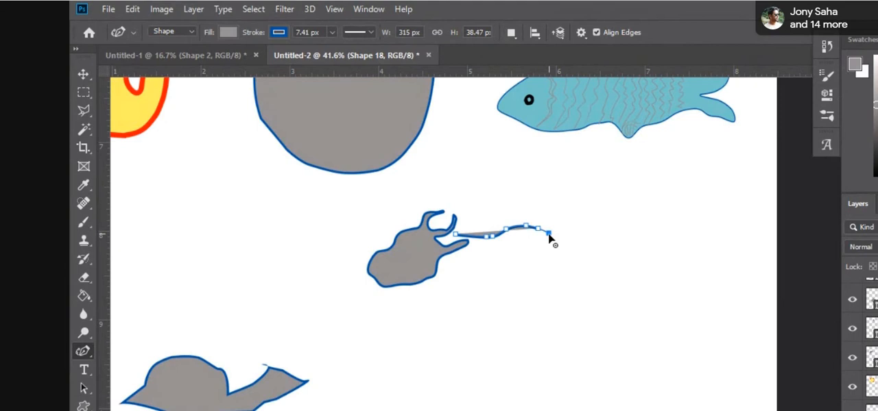
click(551, 236)
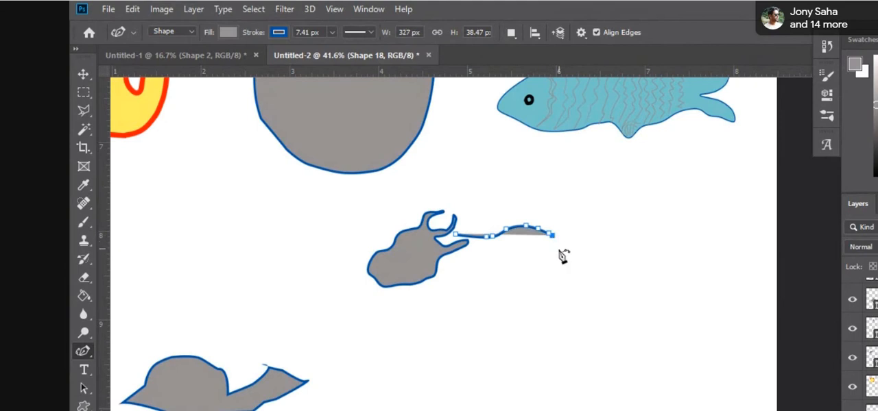
key(ctrl+z)
key(ctrl+z)
key(ctrl+z)
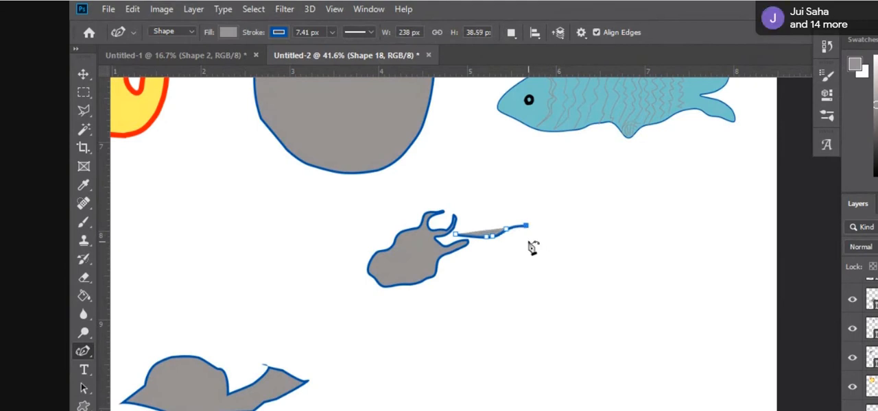
Step: Continue the outline down behind the shoulder hump and along the gently arched back to the rump
click(533, 236)
click(547, 237)
click(563, 237)
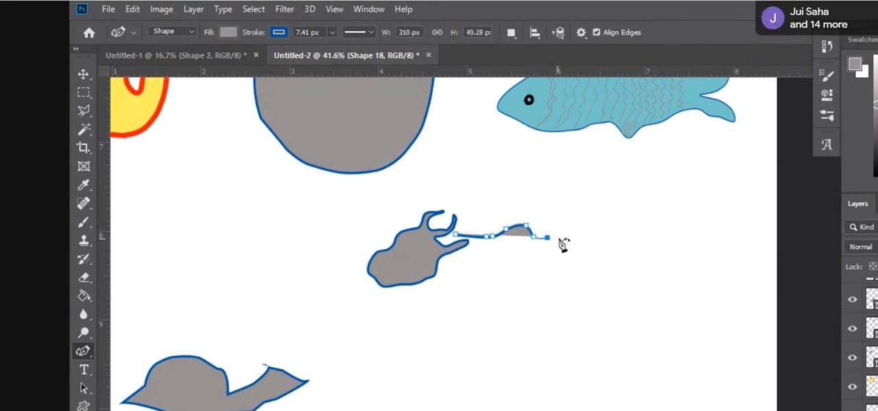
click(578, 232)
click(606, 231)
click(624, 229)
click(648, 234)
click(669, 245)
click(674, 258)
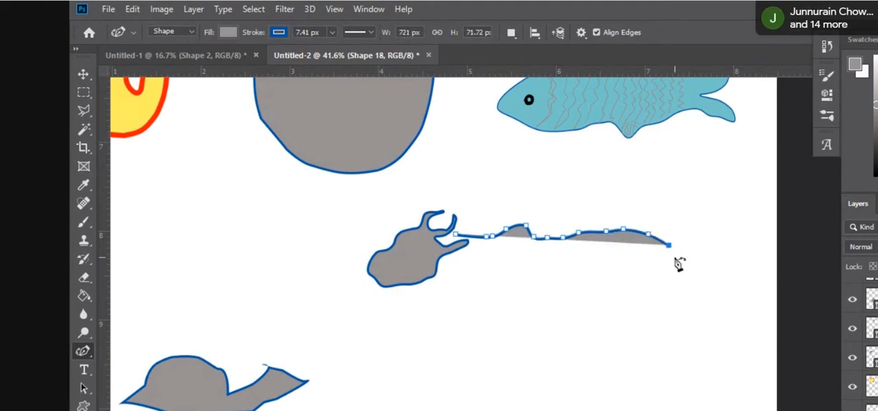
Step: Curve the outline down the rump and outward along the upper edge of a long tail
click(677, 275)
click(678, 280)
click(681, 283)
click(701, 294)
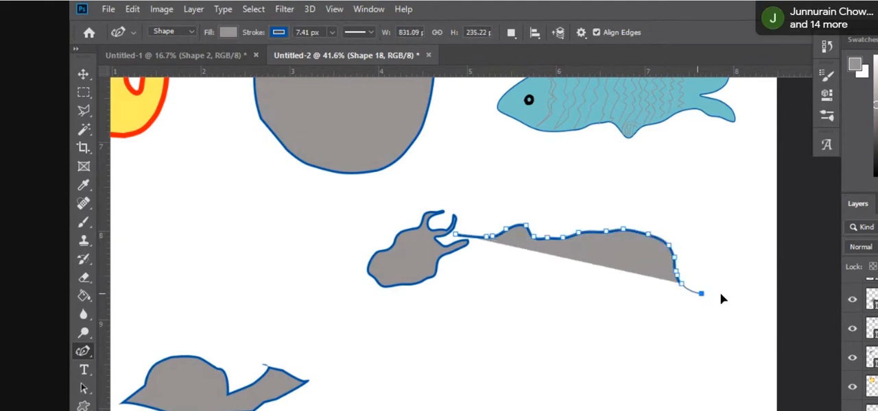
click(731, 295)
click(738, 297)
click(757, 300)
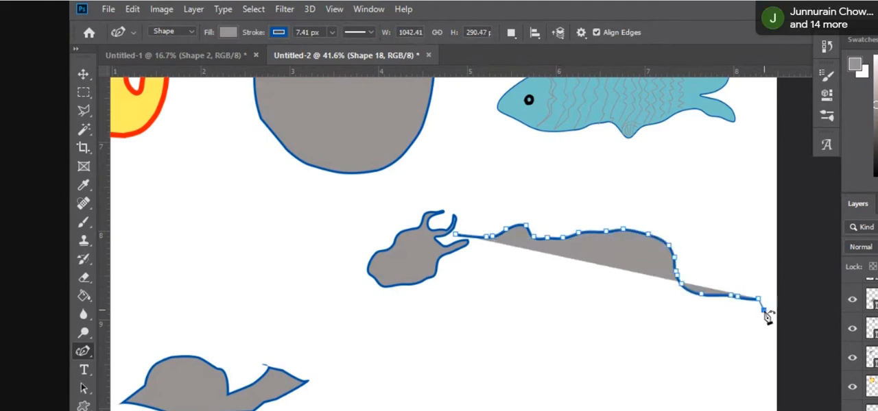
Step: Round the tail's tip and trace its underside back to the rump, keeping the tail narrow
click(762, 315)
click(751, 313)
click(742, 310)
click(737, 307)
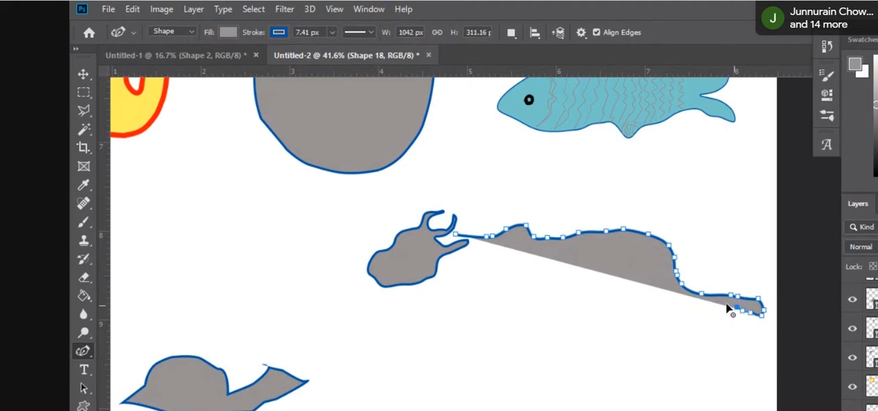
click(719, 304)
click(706, 305)
click(694, 302)
click(680, 295)
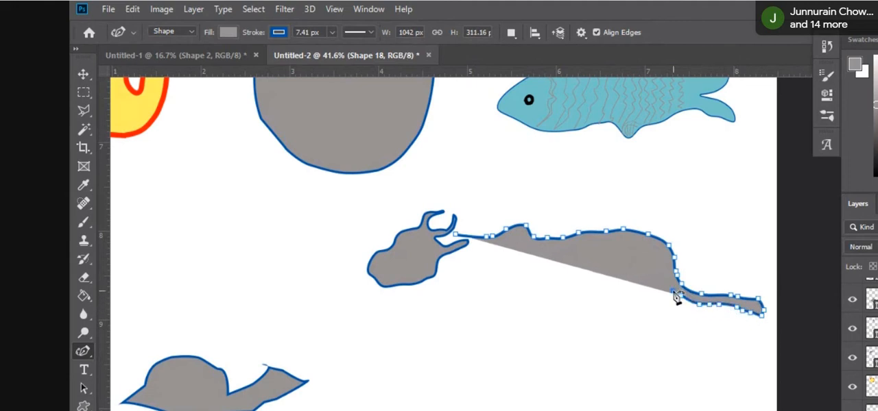
Step: Draw the rear edge of the animal's hind leg from the tail's base down to the foot
click(664, 283)
click(666, 295)
click(664, 307)
click(663, 317)
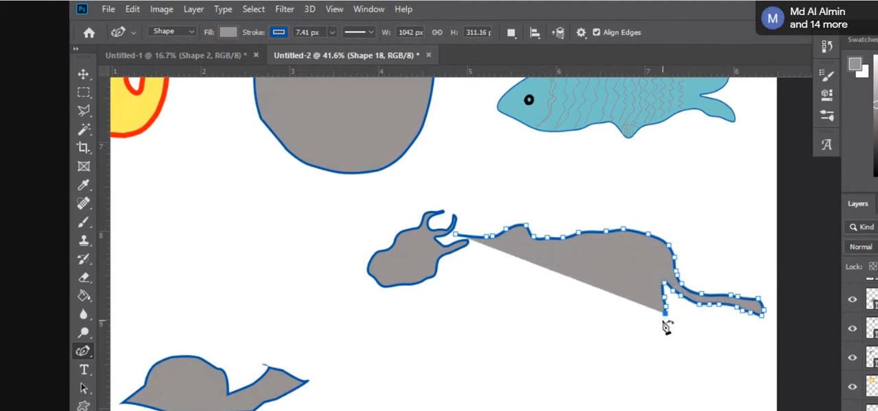
click(657, 330)
click(656, 343)
click(655, 354)
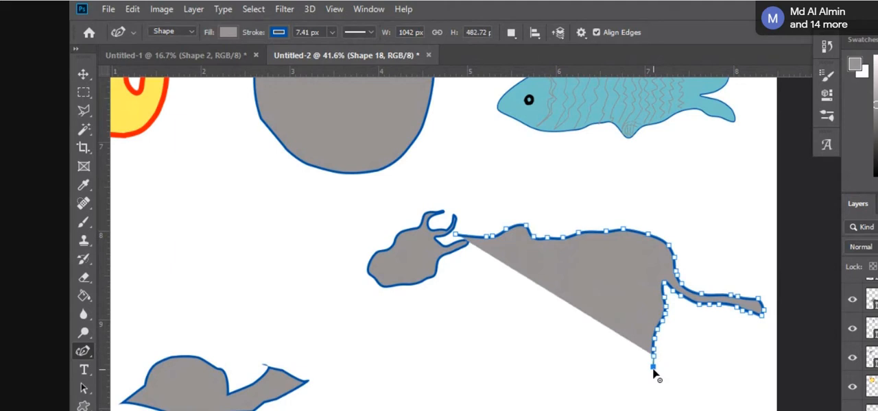
click(653, 367)
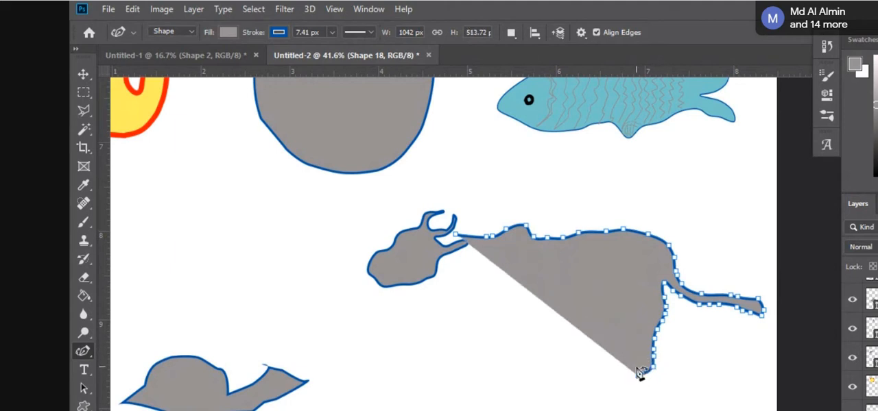
Step: Trace the hind leg's front edge from the foot back up to the belly, keeping the leg narrow
click(637, 364)
click(637, 359)
click(641, 349)
click(642, 337)
click(645, 326)
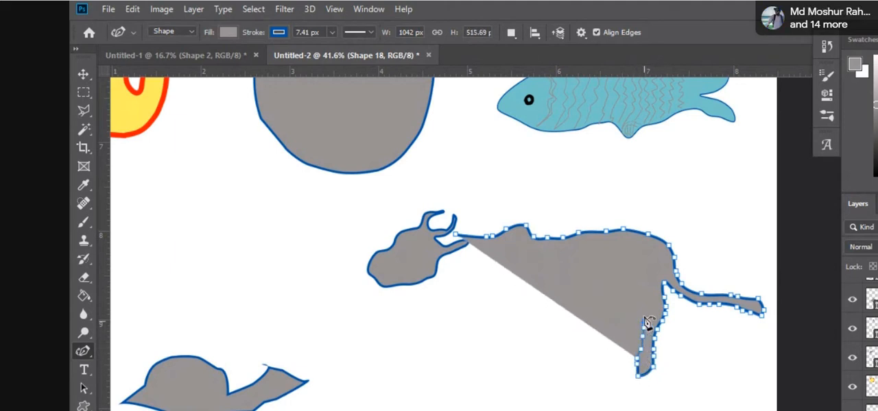
click(645, 319)
click(642, 311)
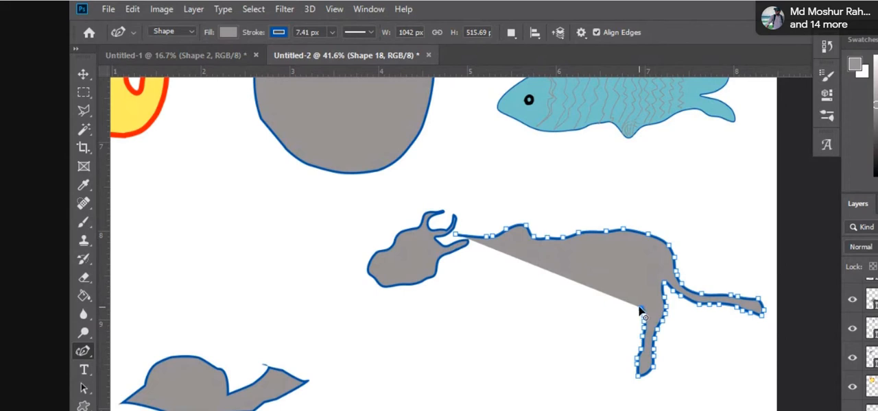
Step: Draw the slightly sagging belly line from the top of the hind leg forward to where the front leg begins
click(634, 317)
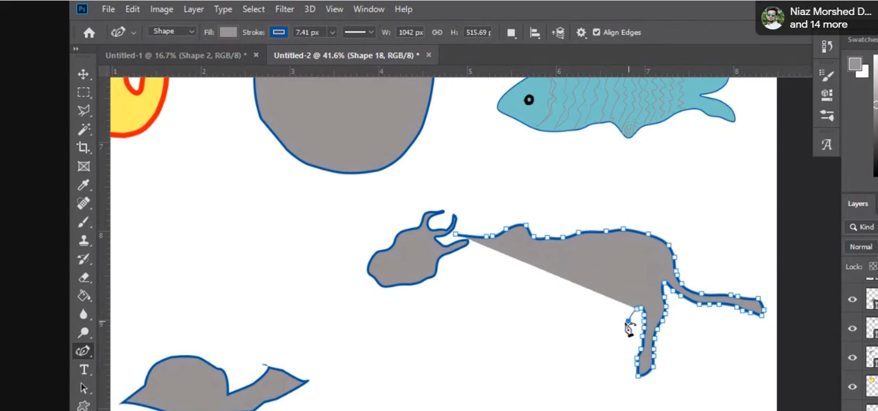
click(625, 321)
click(615, 325)
click(606, 326)
click(596, 328)
click(587, 327)
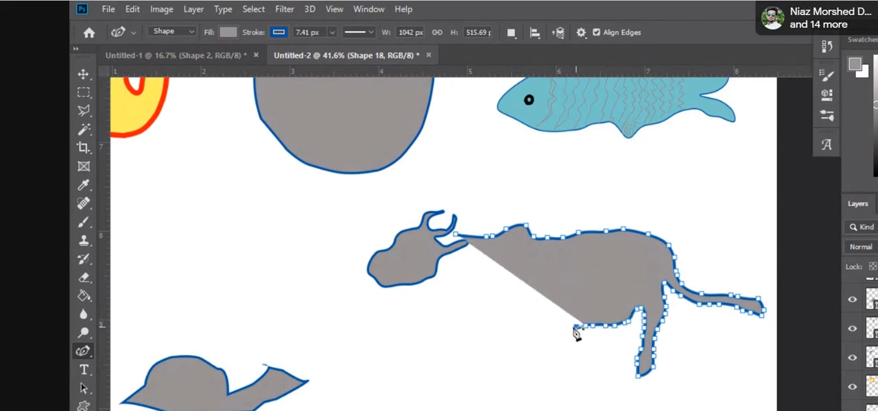
click(576, 327)
click(564, 328)
click(551, 331)
click(539, 333)
click(528, 330)
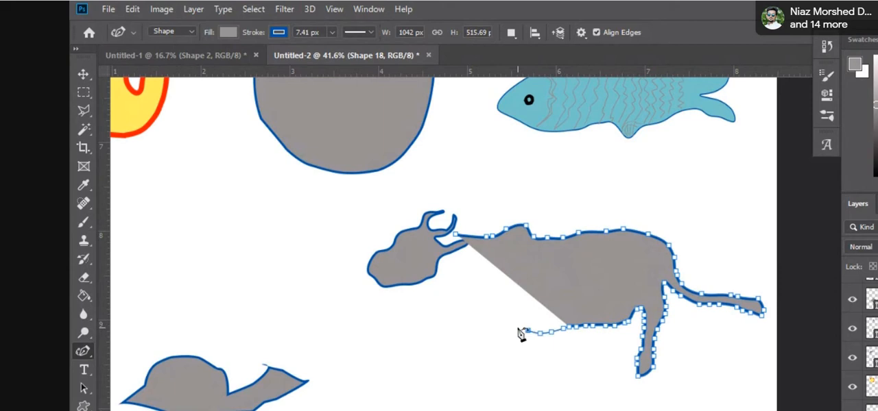
click(517, 328)
click(500, 321)
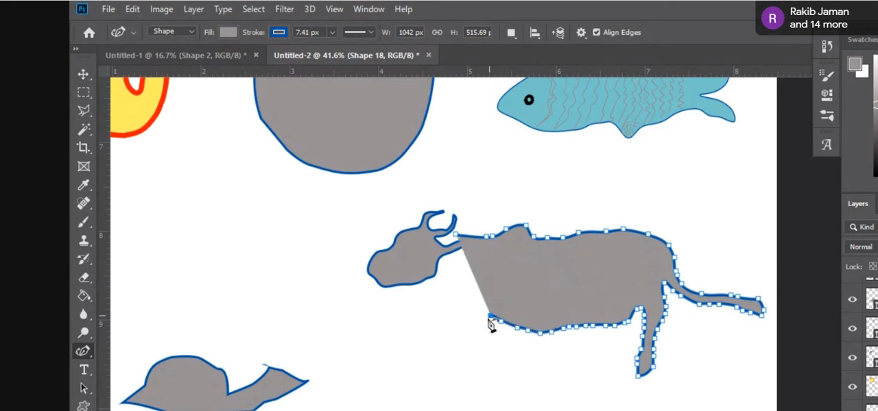
Step: Draw the front leg's rear edge down from the belly and undo the last four points at its lower end
click(488, 327)
click(486, 339)
click(487, 356)
click(484, 367)
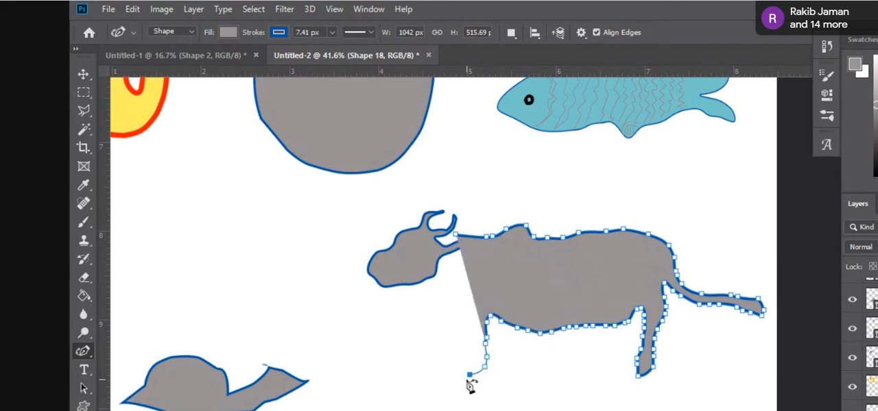
click(462, 387)
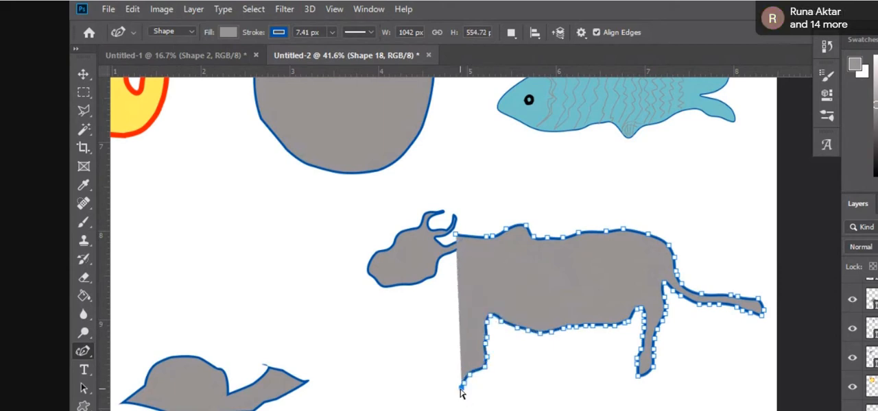
key(ctrl+z)
key(ctrl+z)
key(ctrl+z)
key(ctrl+z)
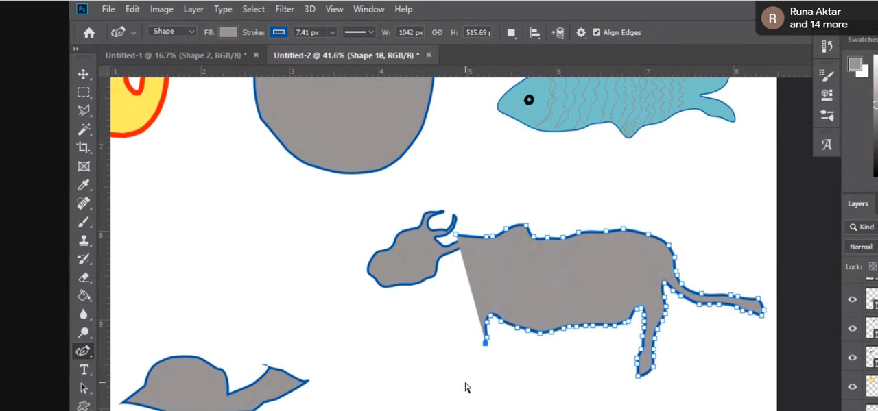
Step: Redraw the lower front leg slanting forward and add anchor points around the base of its hoof
click(483, 351)
click(471, 367)
click(467, 376)
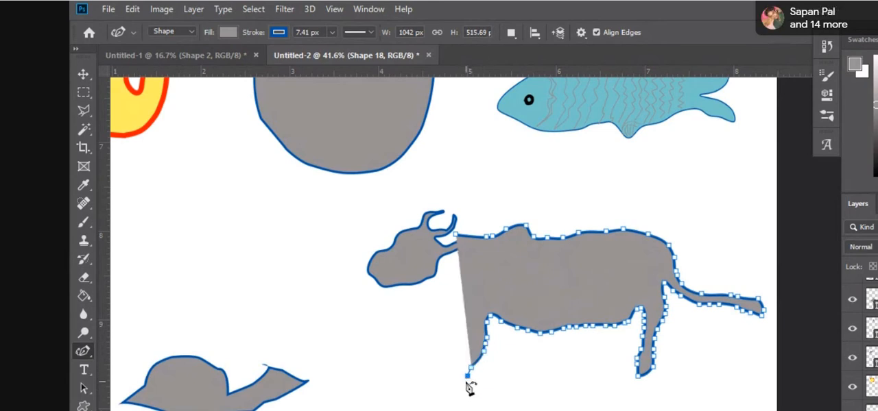
click(457, 386)
click(454, 381)
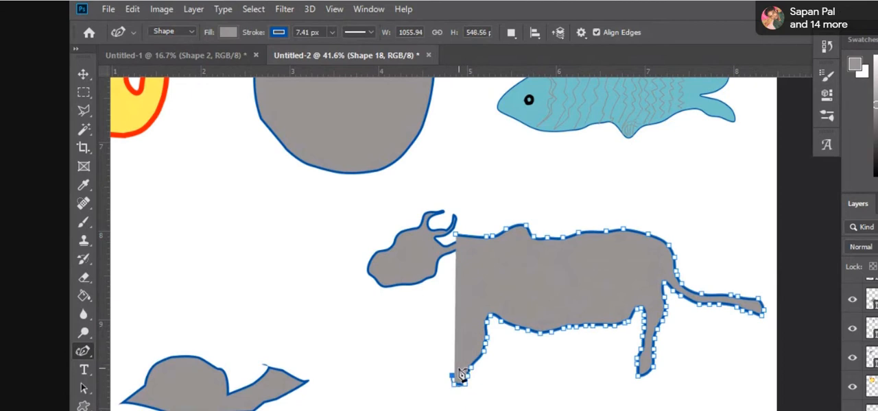
Step: Trace the front leg's front edge from the hoof up to the chest, keeping the leg narrow
click(458, 369)
click(461, 360)
click(464, 347)
click(466, 338)
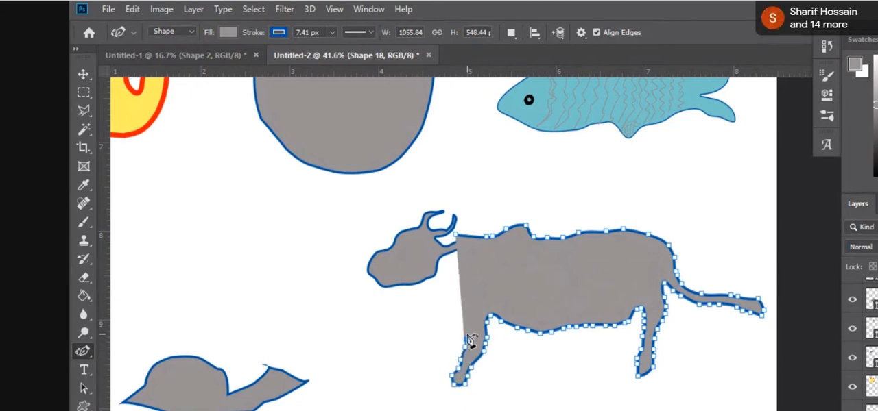
click(464, 329)
click(462, 320)
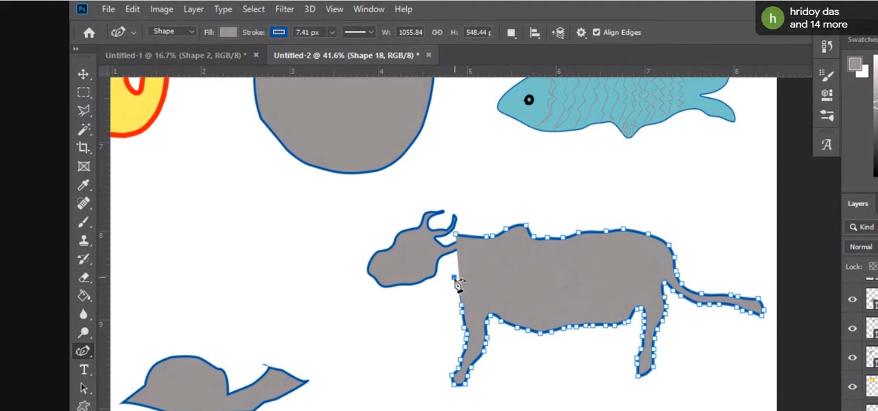
Step: Draw the chest and neck outline up to the head and close the body shape at its starting point
click(447, 268)
click(437, 268)
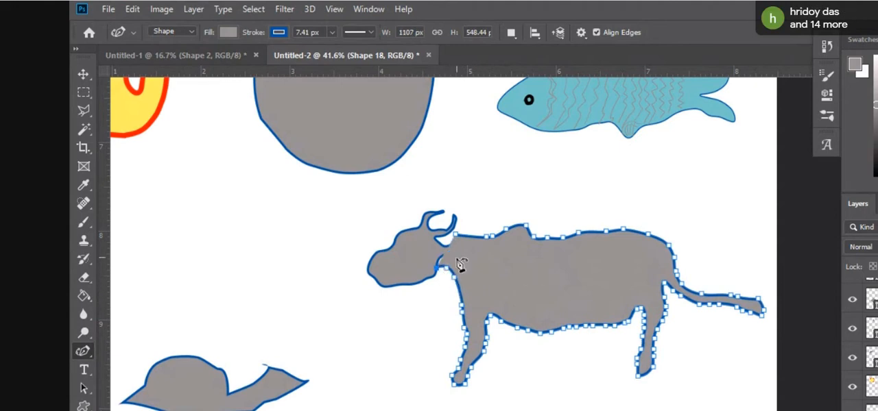
click(437, 237)
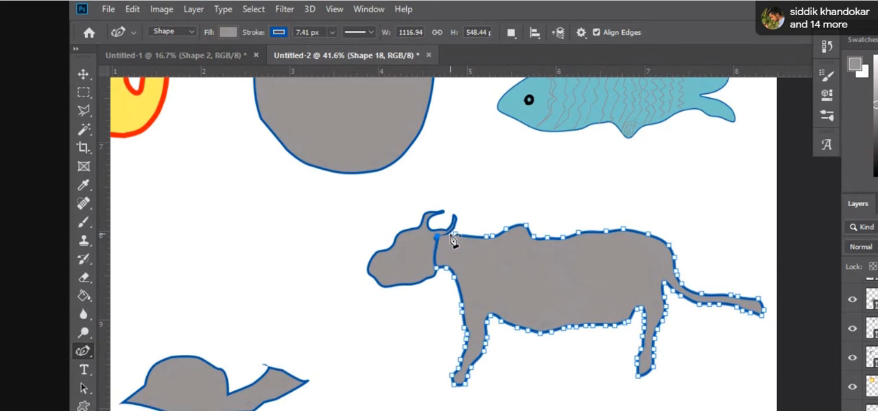
click(458, 240)
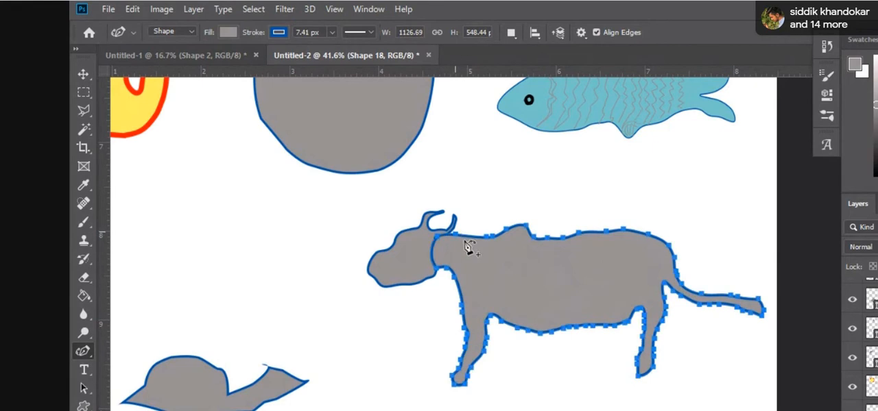
Step: Reshape the neck end of the body path so it fits against the back of the head
click(83, 74)
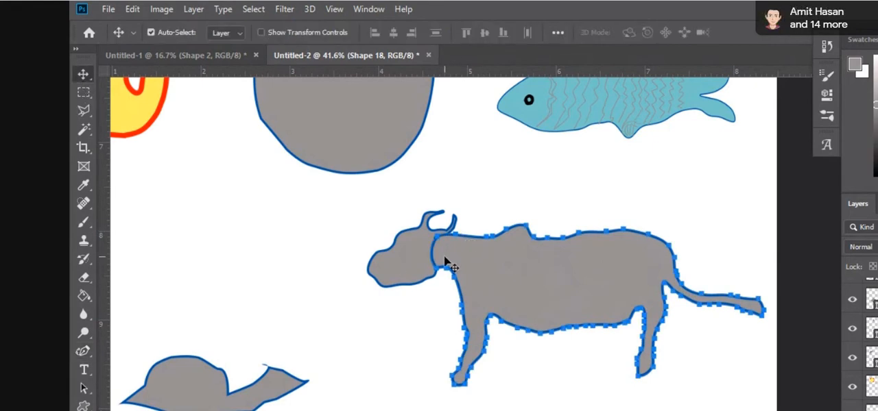
click(83, 351)
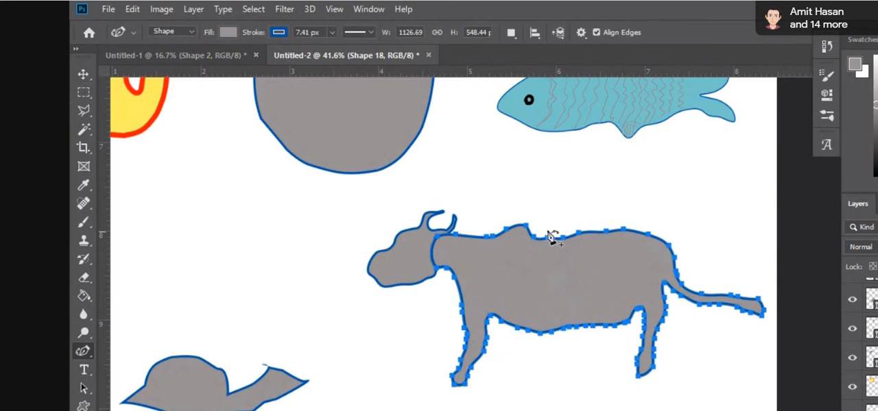
click(438, 240)
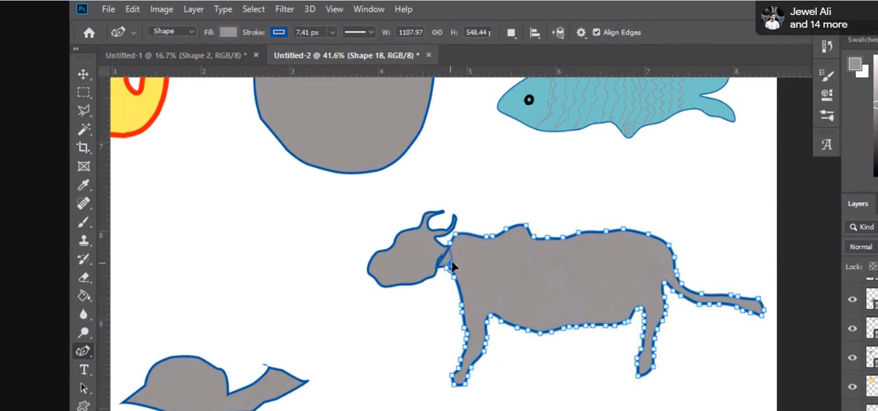
drag(441, 264, 435, 237)
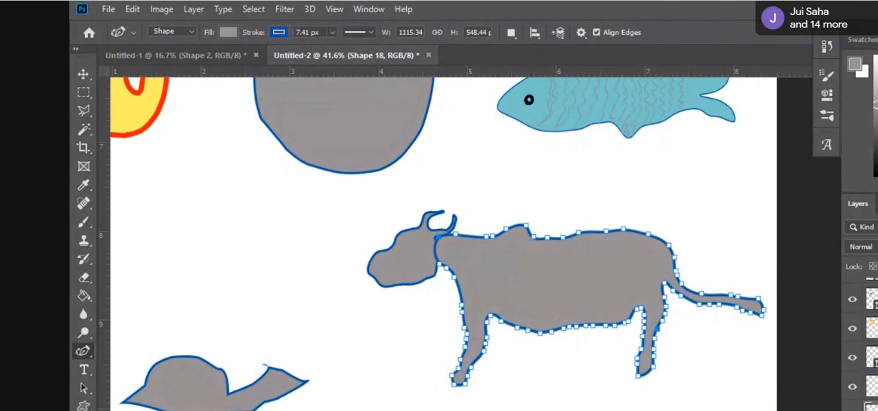
Step: Send the body layer one level backward behind the head, and shift the head slightly up and back onto the neck
key(ctrl+[)
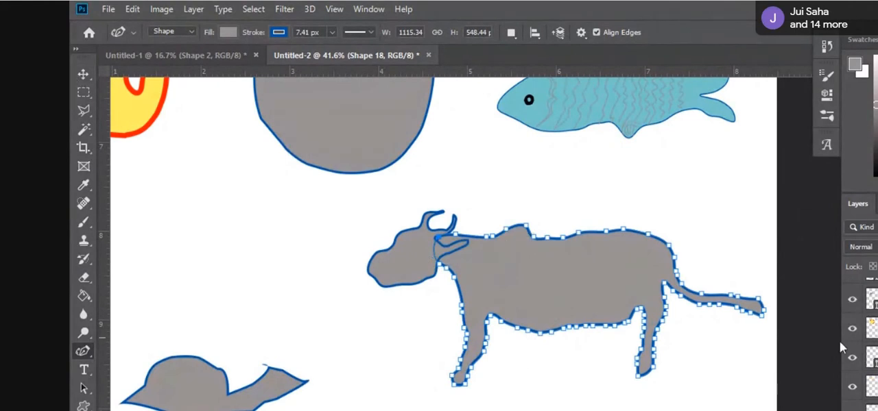
click(871, 409)
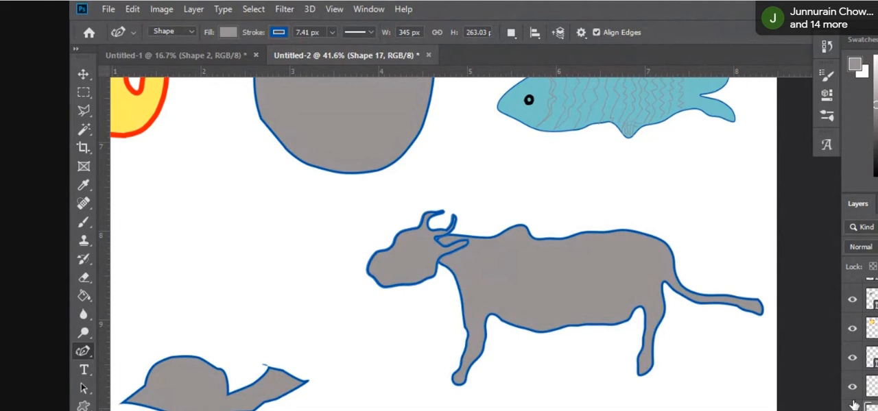
click(83, 74)
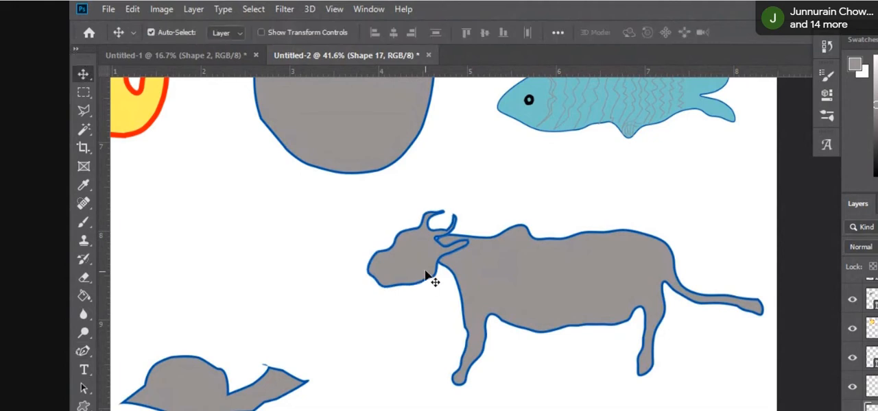
drag(419, 272, 424, 261)
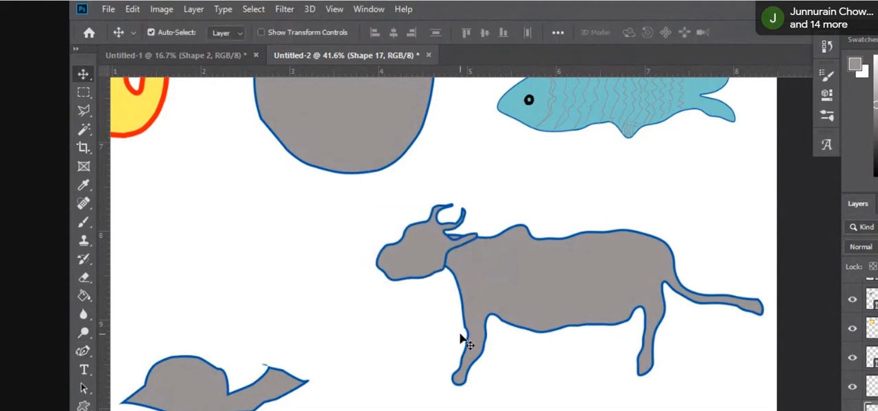
Step: Scale the cow's head and body down together to roughly half size and place the animal below the fish
scroll(467, 350, up, 2)
key(z)
drag(504, 410, 540, 399)
scroll(480, 409, down, 3)
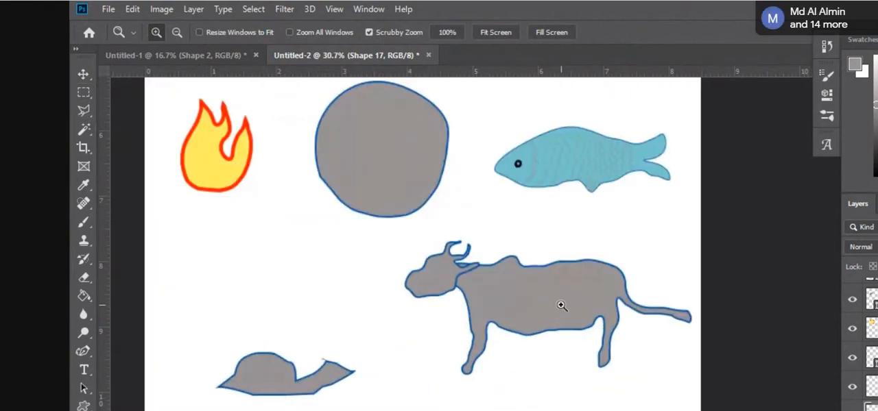
click(88, 75)
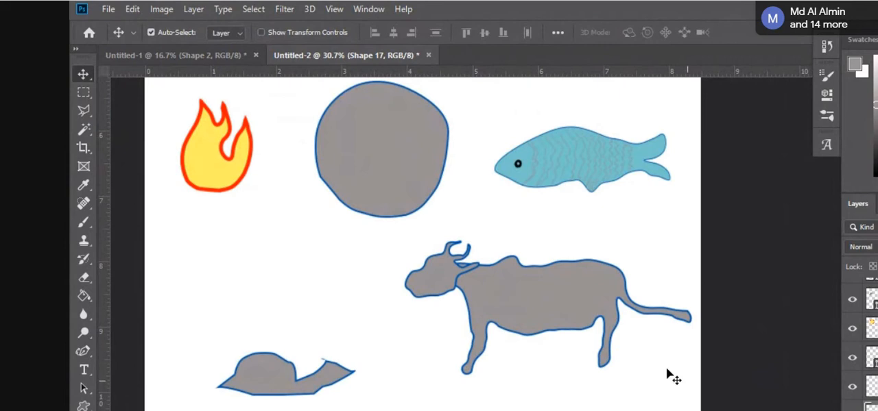
click(599, 343)
key(ctrl+t)
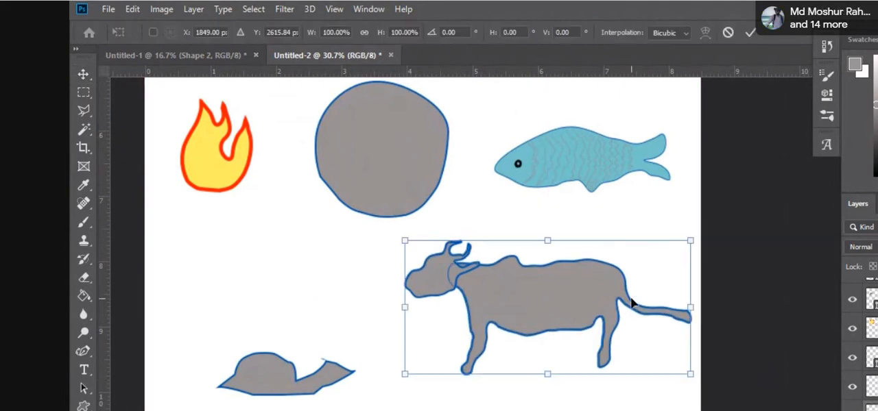
drag(689, 242, 569, 306)
drag(482, 334, 510, 296)
key(Return)
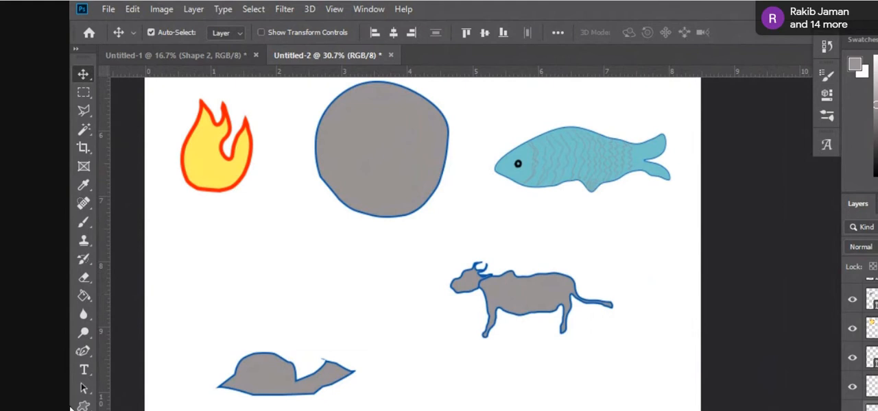
Step: Choose Impact as the font for a new text layer
click(83, 370)
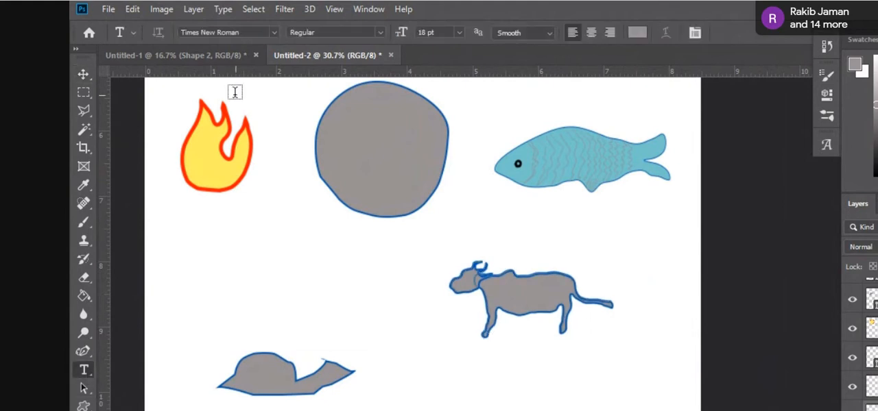
click(273, 33)
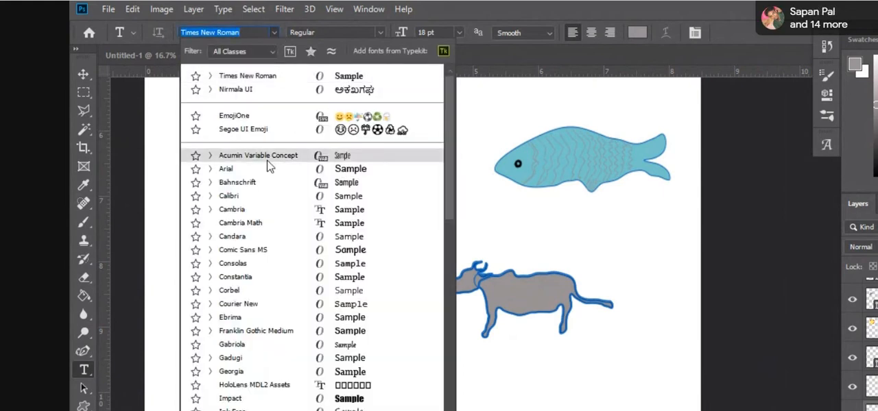
scroll(309, 261, down, 2)
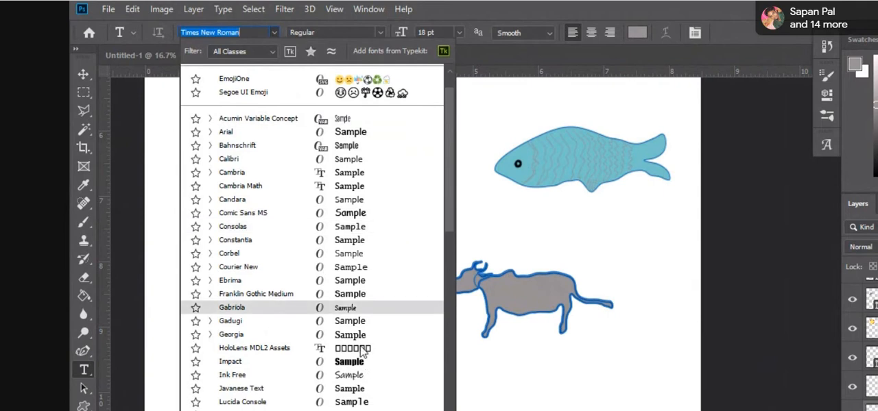
click(434, 354)
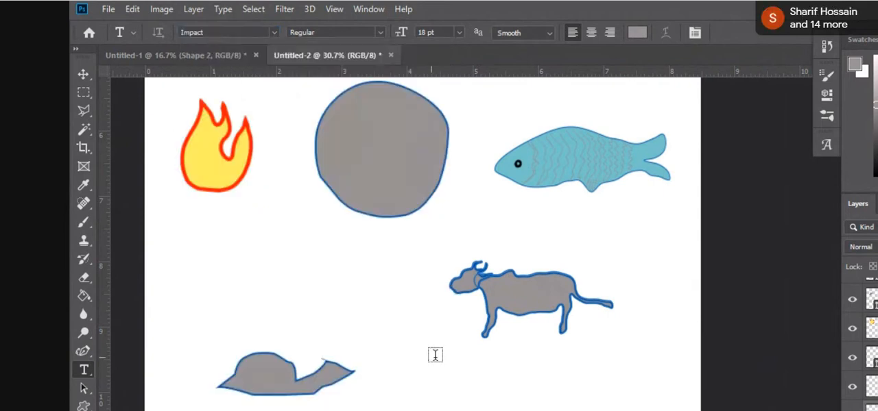
Step: Add the text "RAKIB AGRO" in capitals below the cow, replacing the placeholder text
click(488, 369)
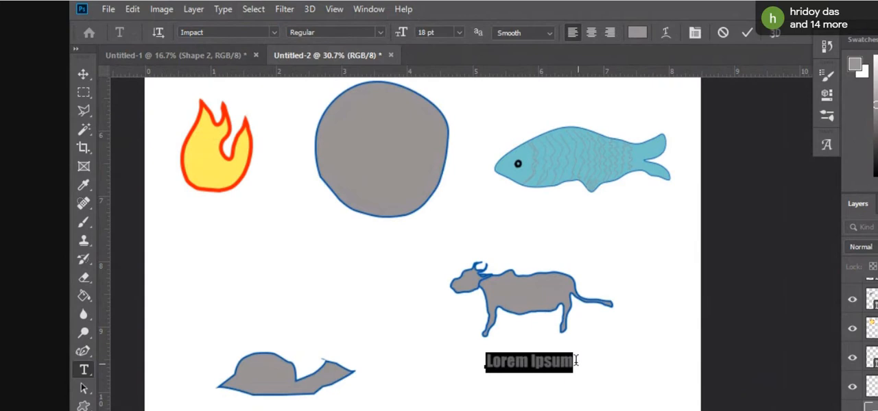
drag(576, 360, 443, 356)
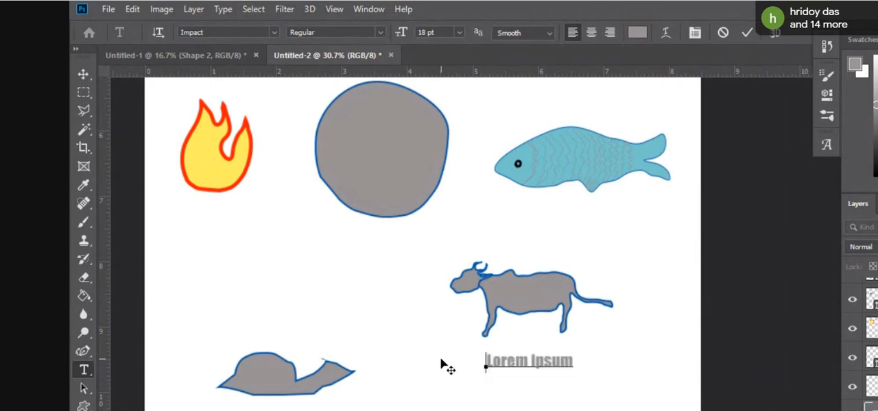
key(BackSpace)
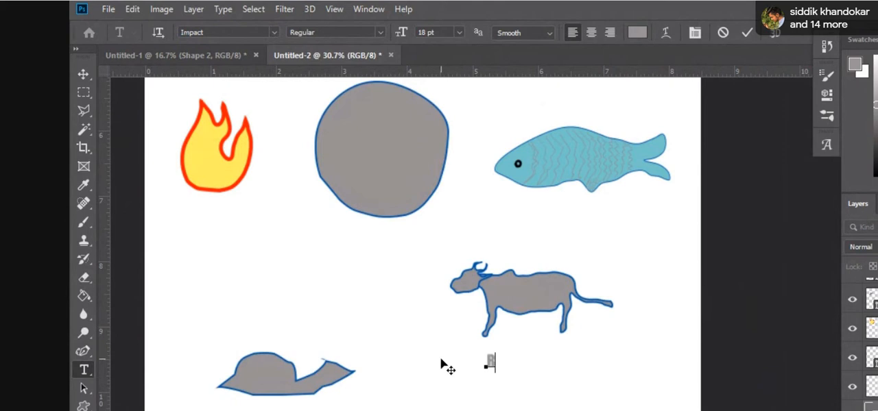
text(Rakib)
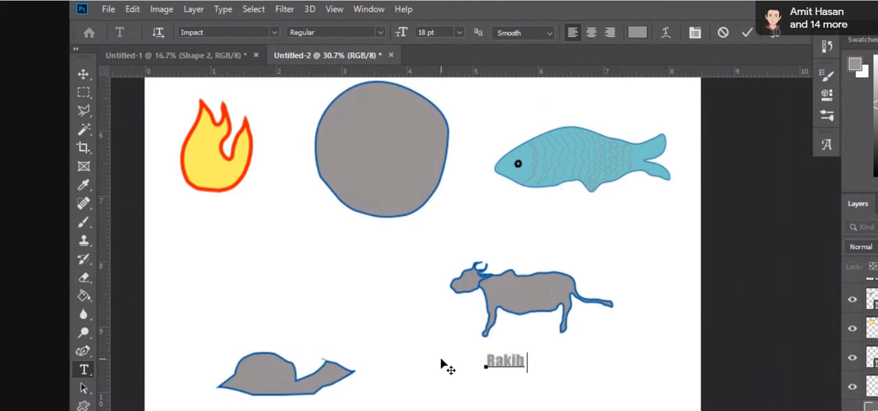
key(BackSpace)
key(BackSpace)
key(BackSpace)
key(BackSpace)
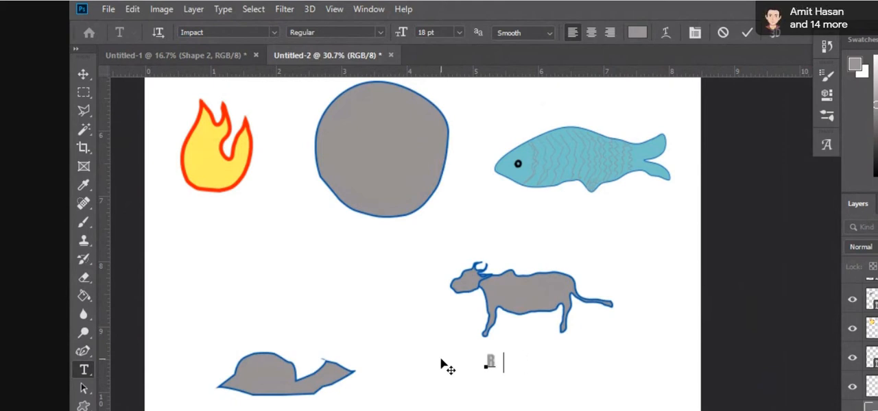
text(AKIB A)
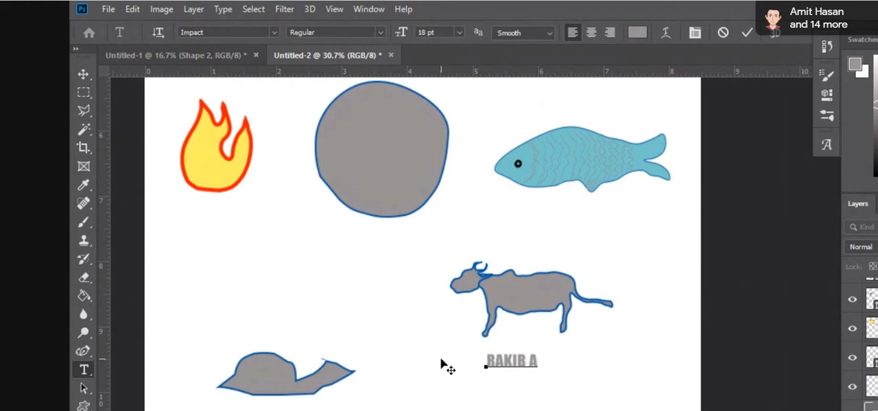
text(GR)
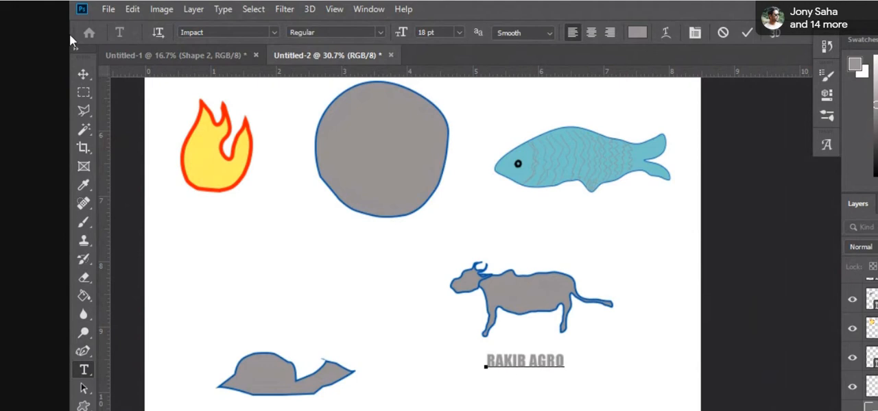
click(83, 74)
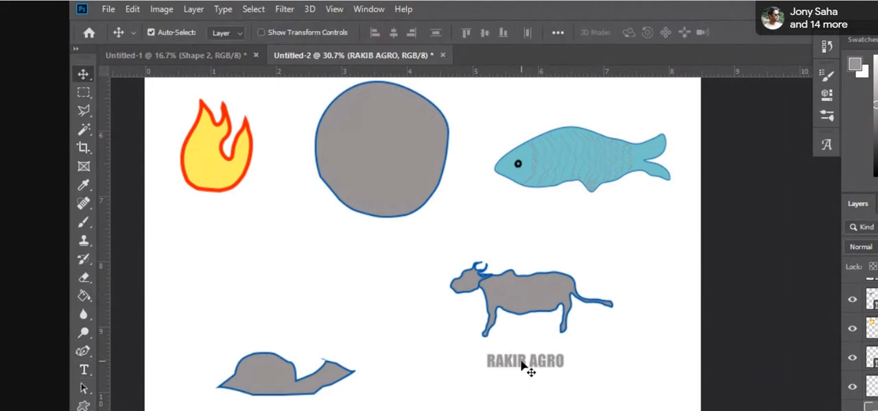
Step: Enlarge the "RAKIB AGRO" text to 185.60% and position it directly under the cow, starting level with its muzzle
mouse_move(521, 366)
mouse_down()
mouse_move(509, 368)
mouse_move(515, 365)
mouse_up()
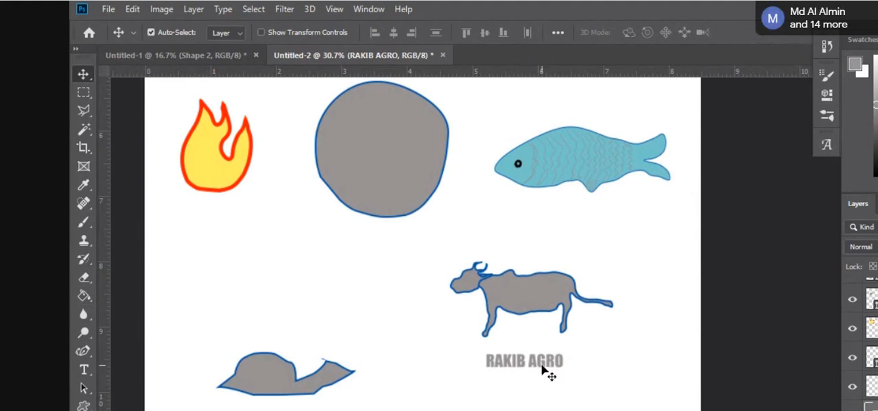
drag(539, 368, 469, 328)
key(ctrl+t)
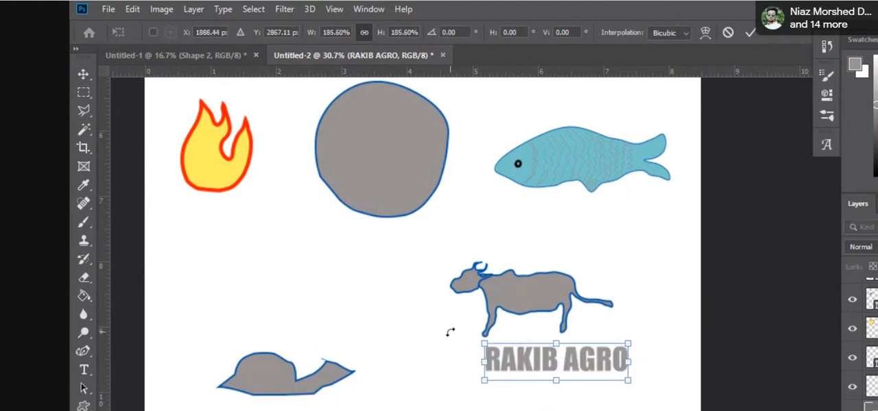
click(84, 74)
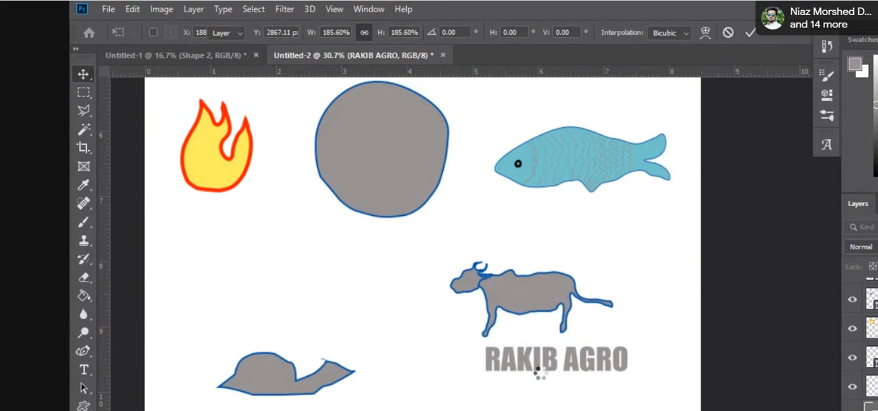
drag(549, 368, 530, 358)
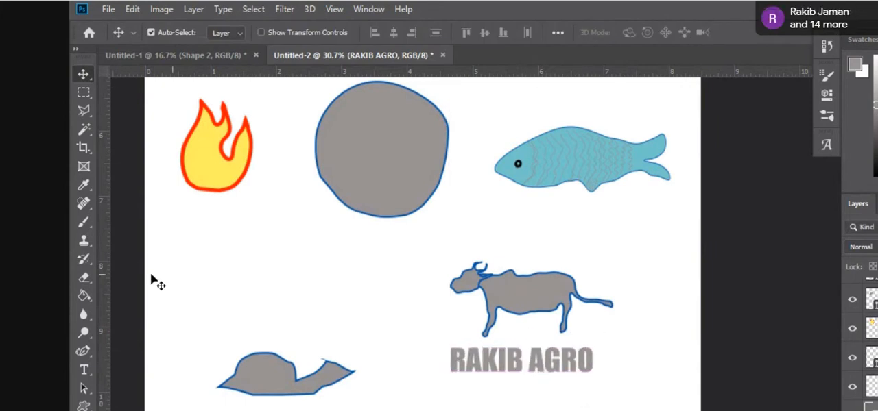
click(83, 91)
click(83, 76)
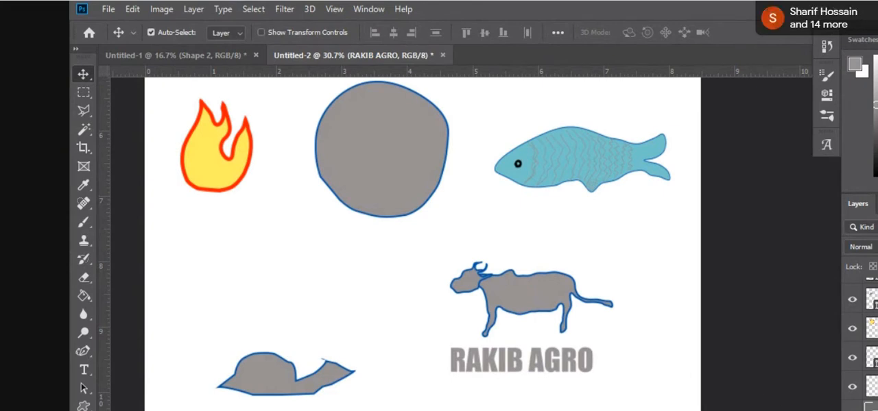
Step: Rotate the cow's head counterclockwise by about 13 degrees so its muzzle tilts downward
click(471, 294)
key(ctrl+t)
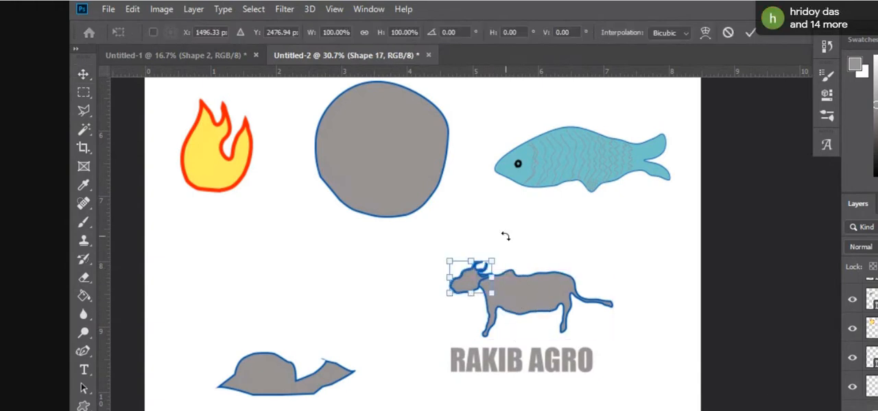
drag(505, 249, 500, 240)
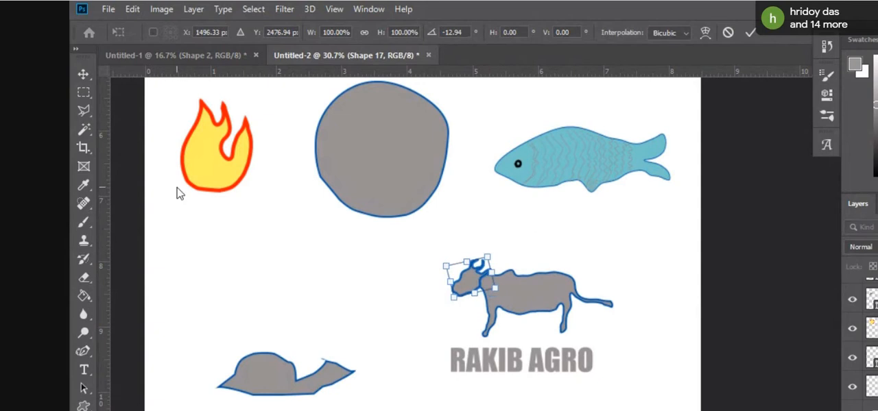
key(Return)
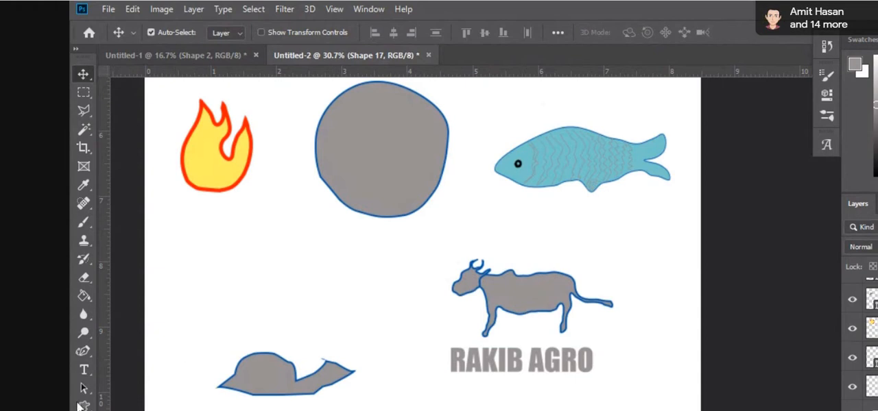
click(80, 371)
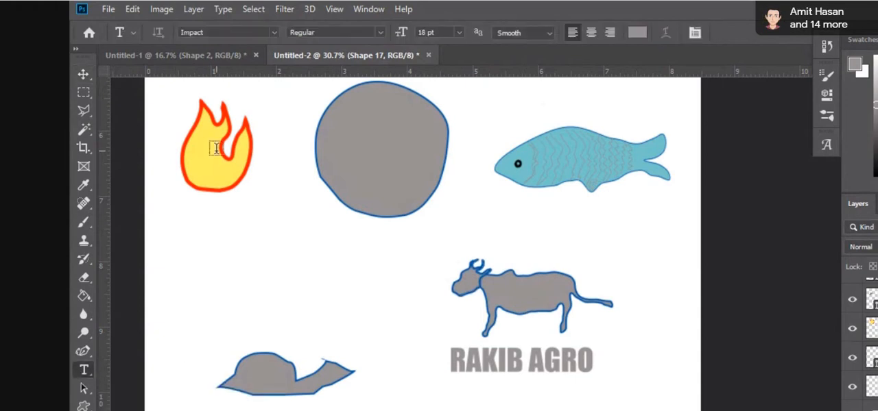
click(458, 33)
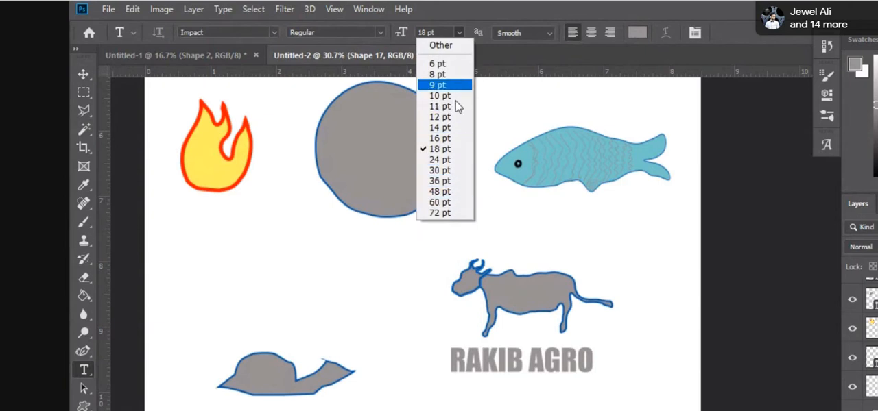
click(458, 32)
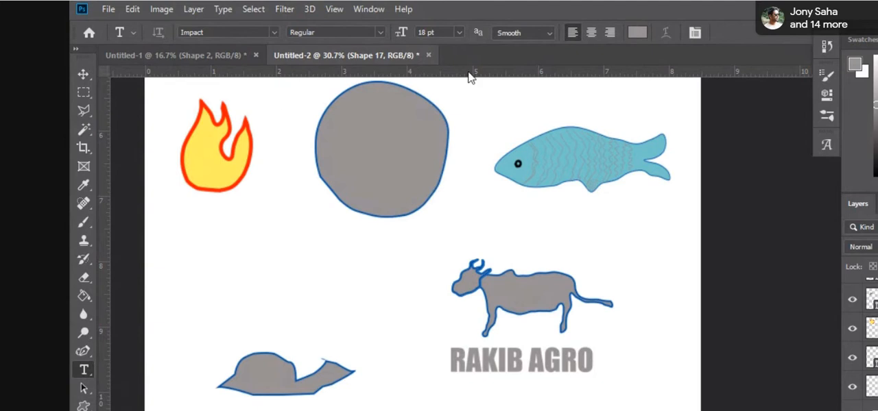
click(459, 33)
click(458, 32)
drag(292, 266, 376, 269)
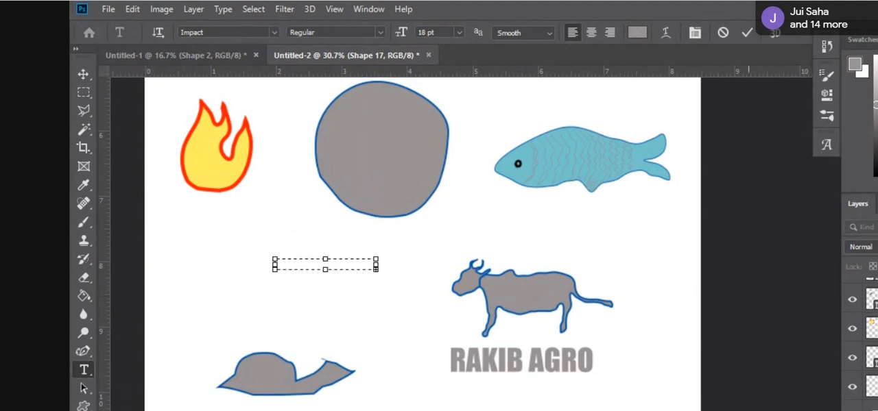
key(Escape)
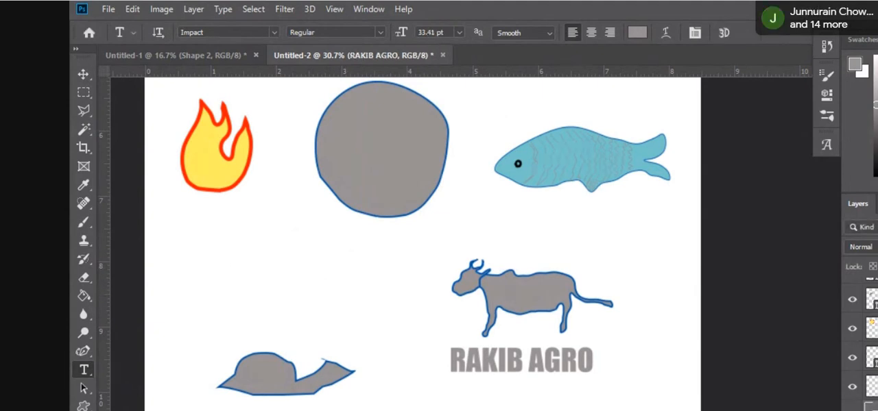
click(866, 410)
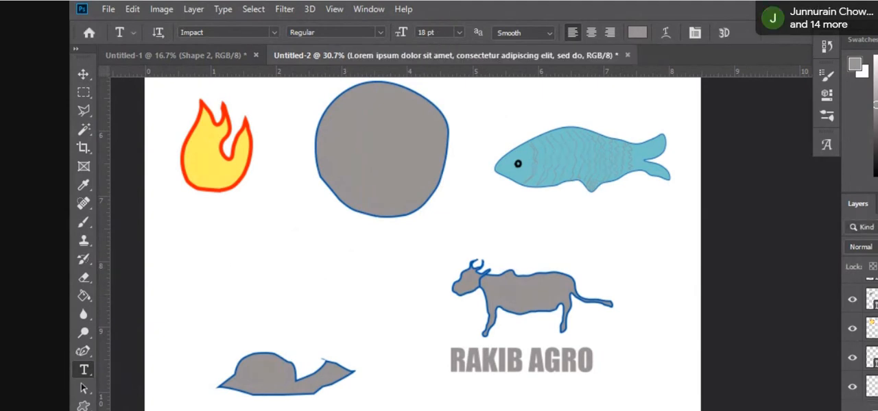
key(Delete)
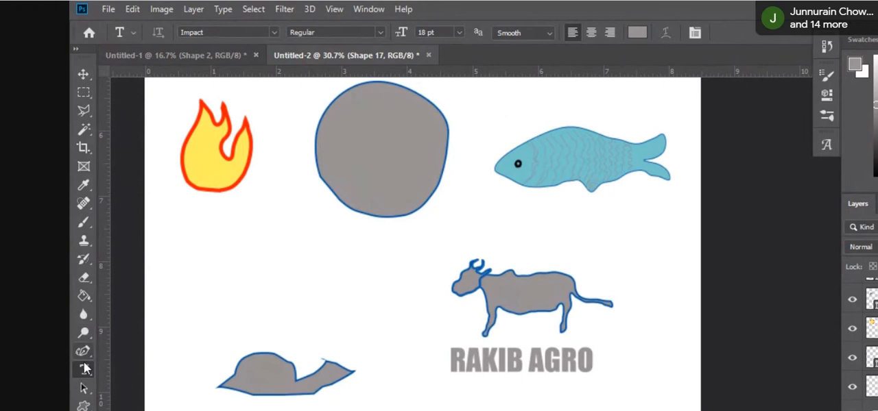
Step: Add a text layer reading "SIDDIK AGRO" in the empty area above the snail, replacing the placeholder text
click(233, 265)
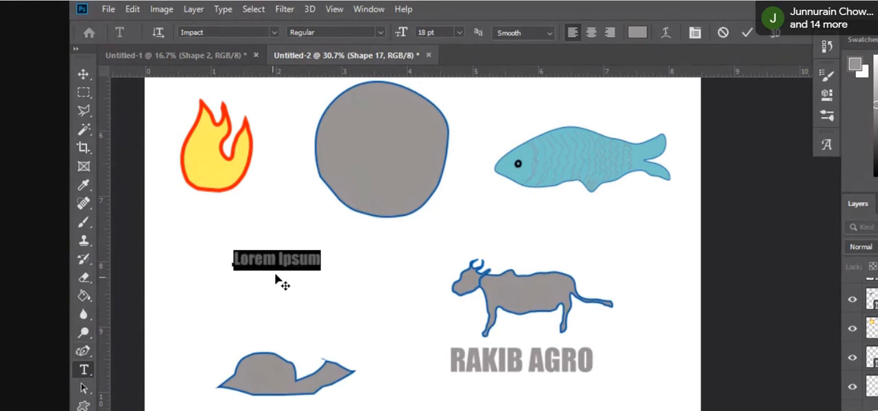
drag(322, 259, 207, 254)
key(BackSpace)
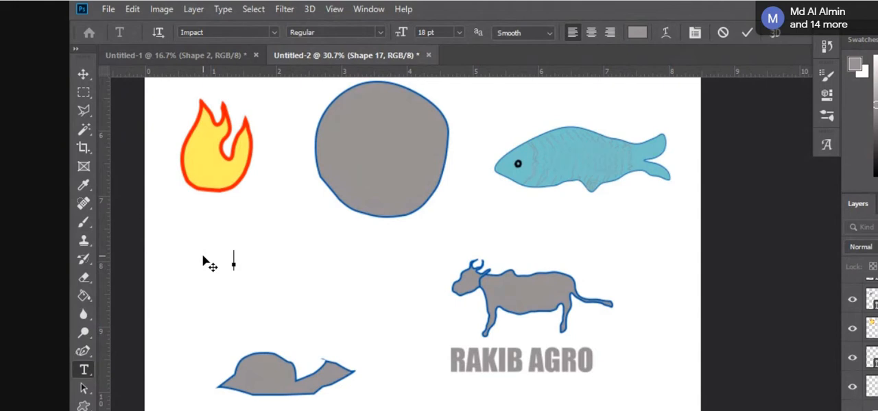
text(SIDD)
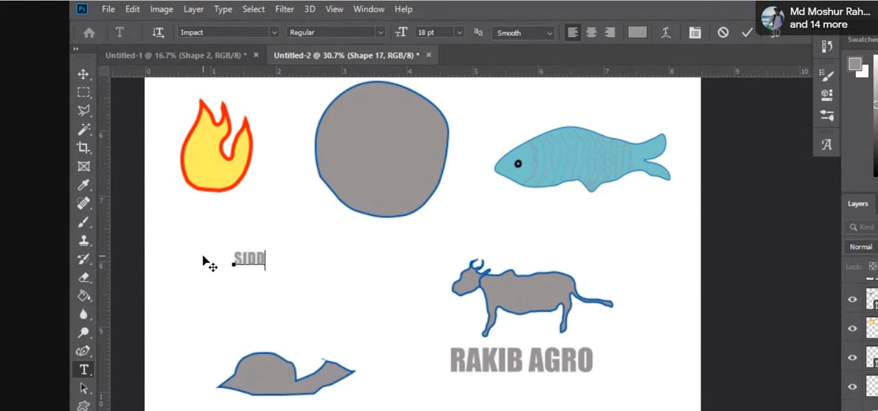
text(IK AGRO)
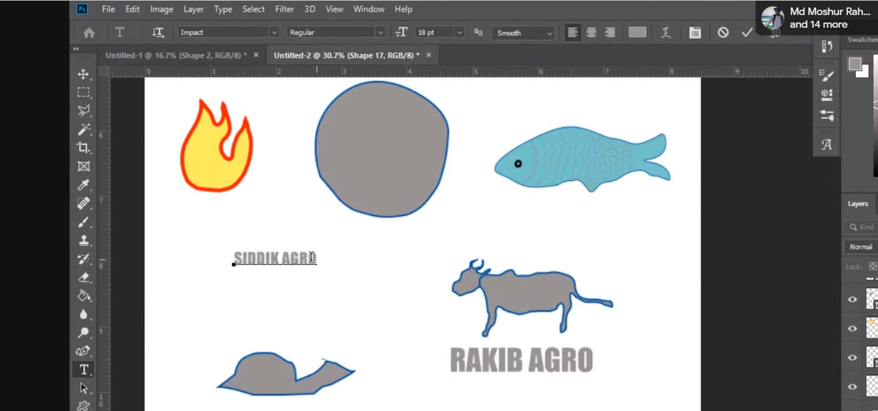
Step: Try the "SIDDIK AGRO" text at 36 pt and return it to 18 pt
drag(316, 263, 220, 266)
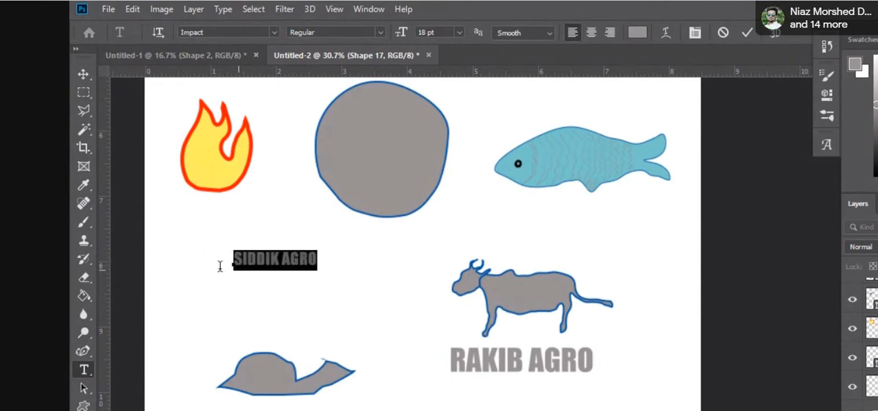
click(463, 32)
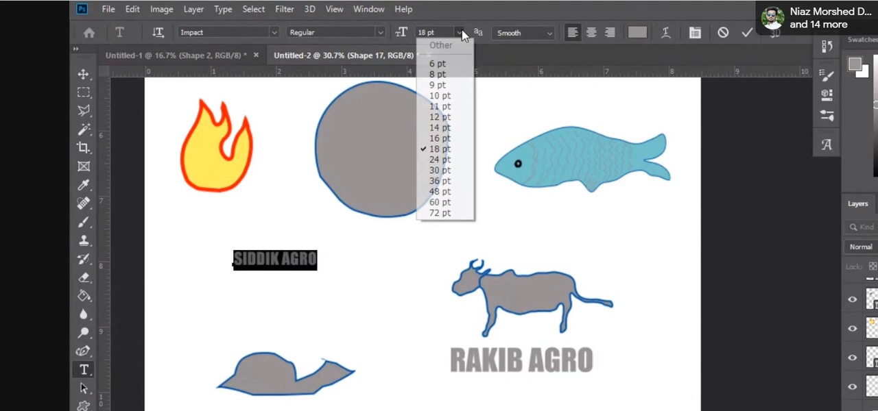
click(453, 175)
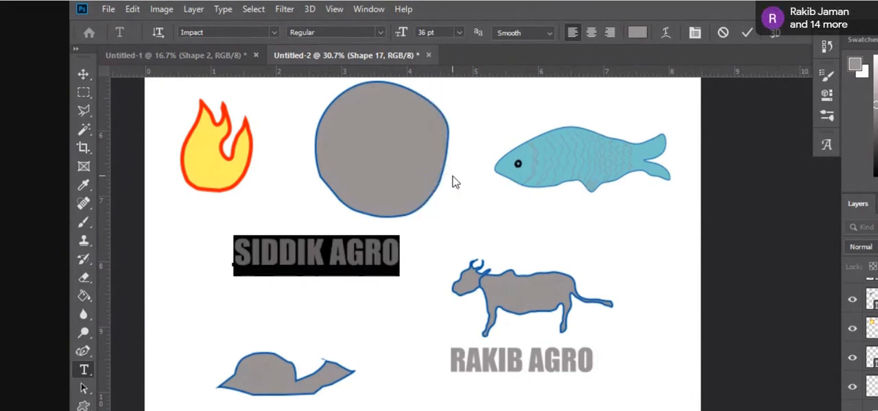
click(462, 34)
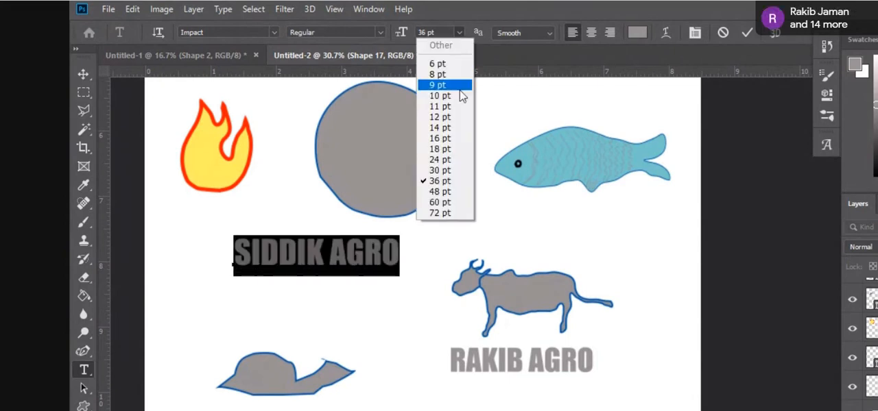
click(453, 151)
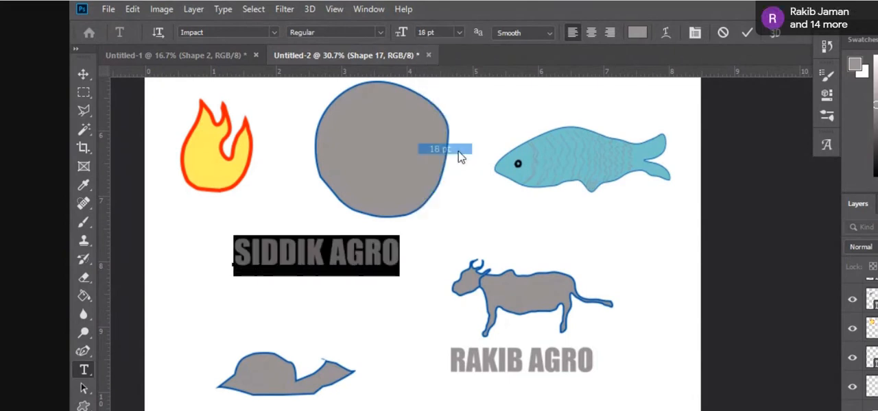
click(459, 33)
Step: Undo the accidental line break that overwrote the selected "SIDDIK AGRO" text
click(75, 70)
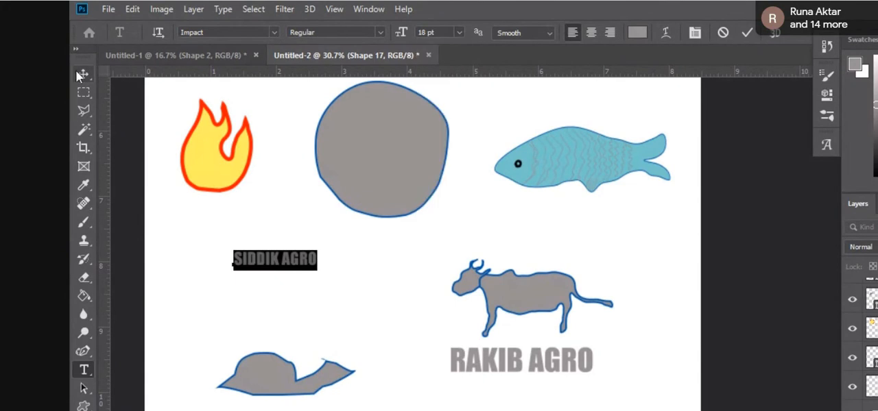
key(Return)
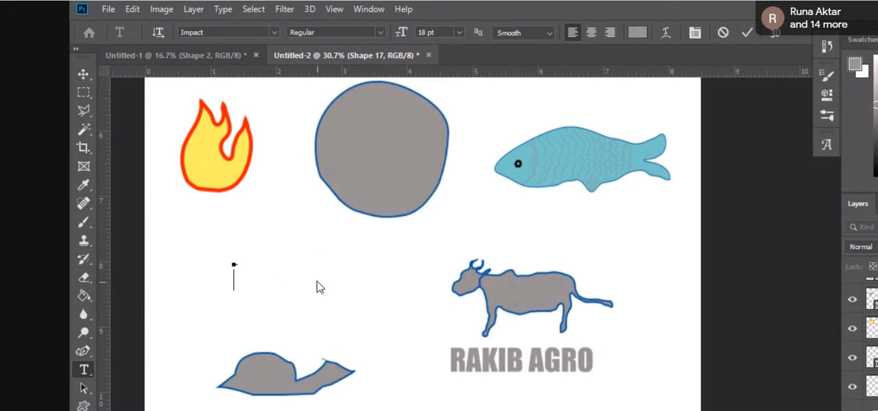
drag(281, 294, 309, 313)
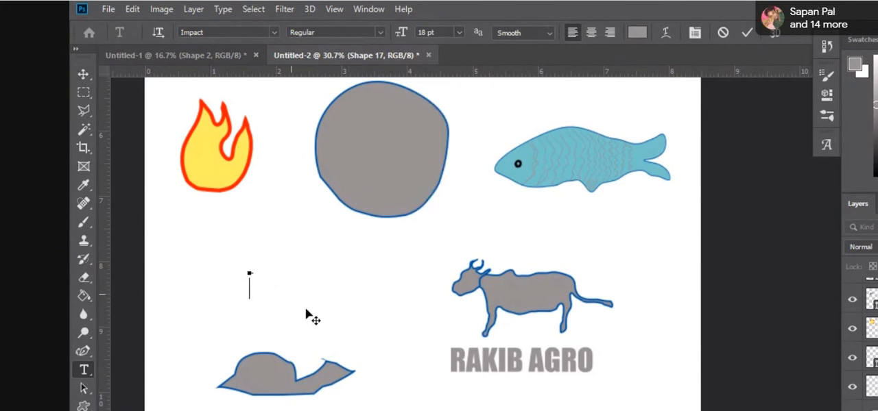
key(ctrl+z)
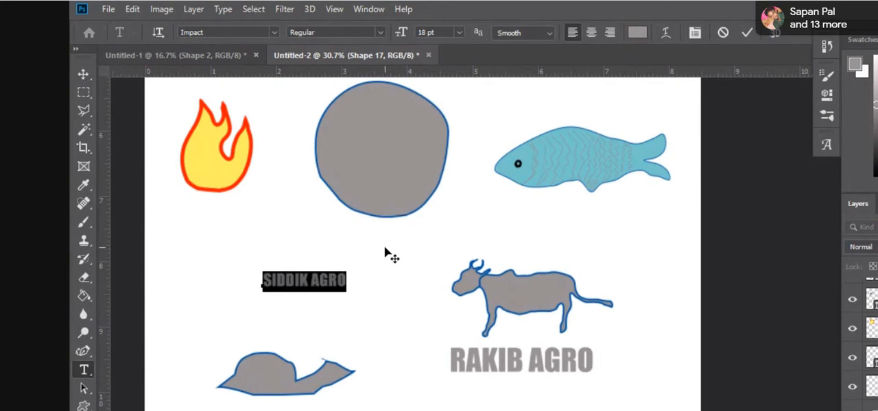
Step: Commit the "SIDDIK AGRO" text and move it directly below the rear half of the fish
click(690, 359)
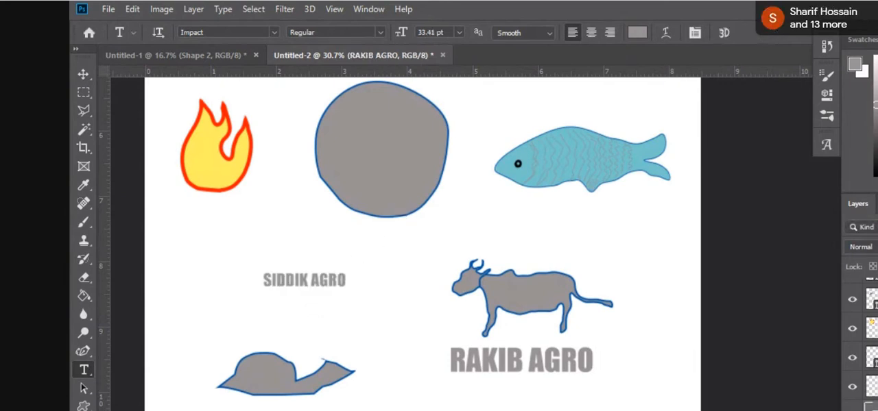
click(83, 74)
drag(279, 292, 586, 219)
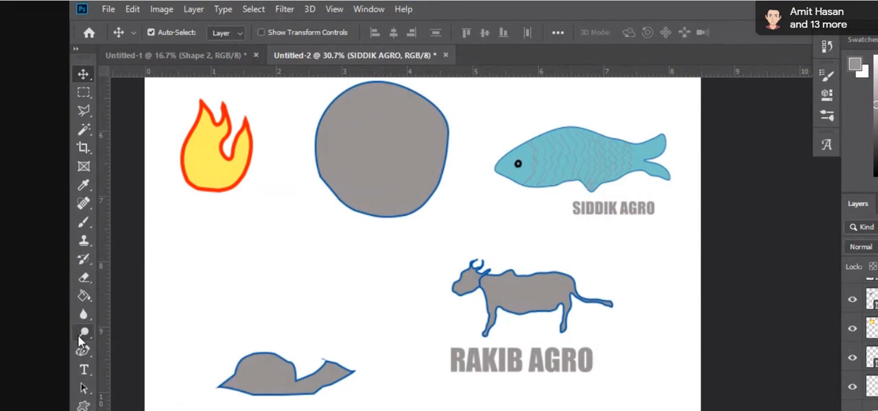
Step: Examine the cow drawing and its "RAKIB AGRO" lettering at closer zoom levels
click(82, 369)
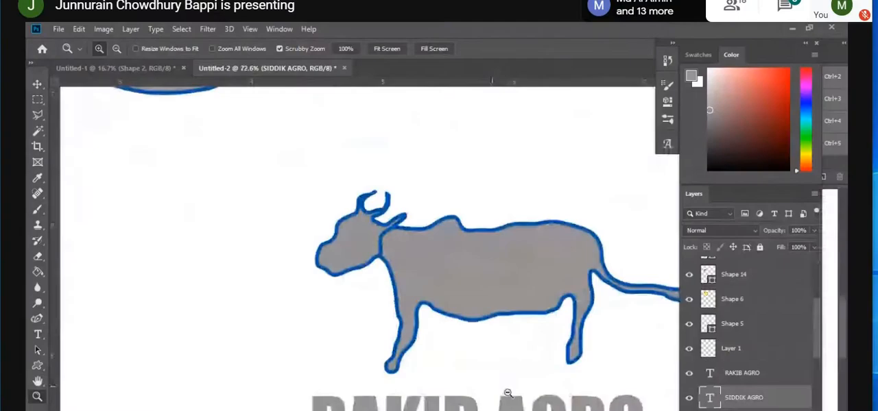
scroll(508, 393, down, 5)
scroll(551, 392, up, 3)
scroll(553, 390, down, 1)
scroll(553, 390, up, 2)
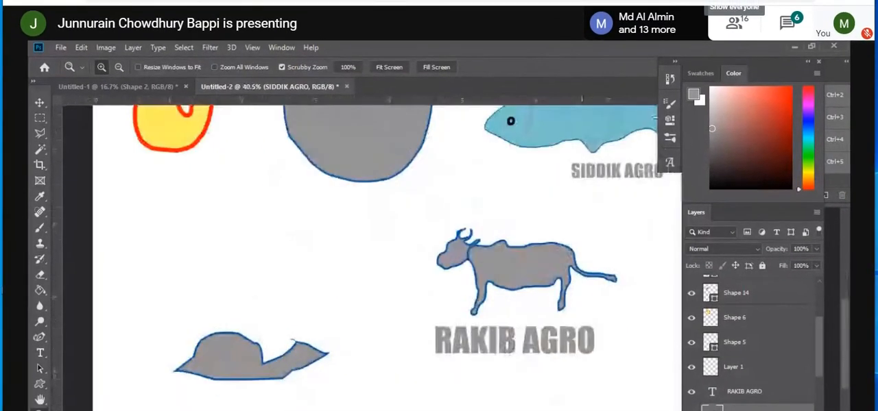
scroll(664, 376, up, 4)
scroll(658, 378, up, 1)
scroll(652, 378, down, 1)
scroll(652, 379, up, 2)
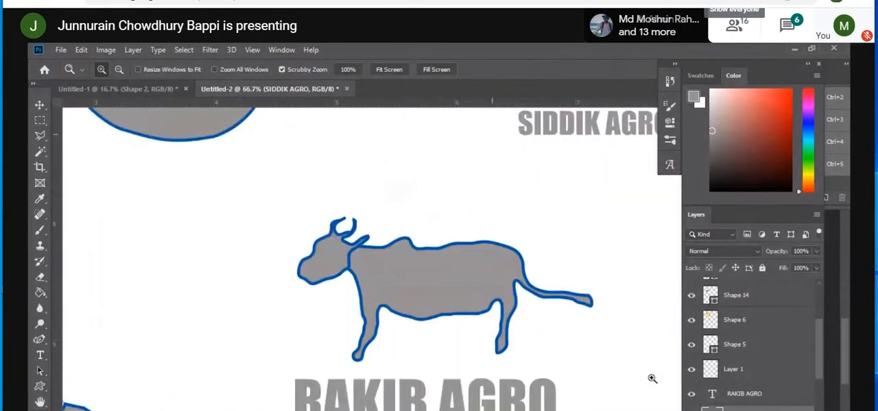
scroll(652, 379, down, 2)
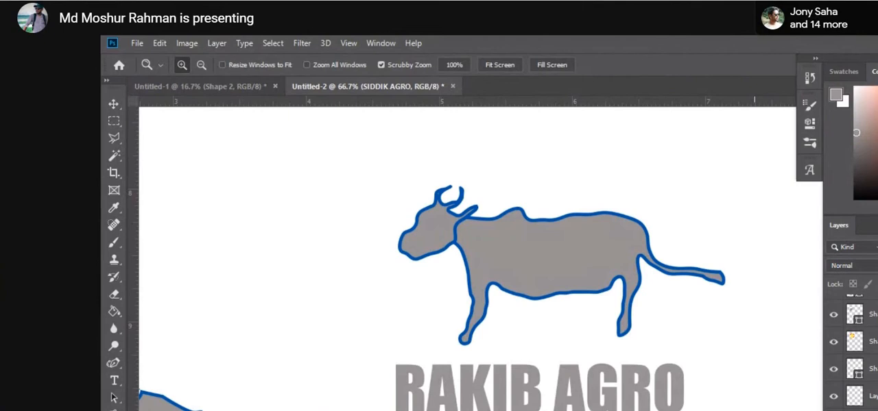
mouse_move(471, 203)
click(526, 289)
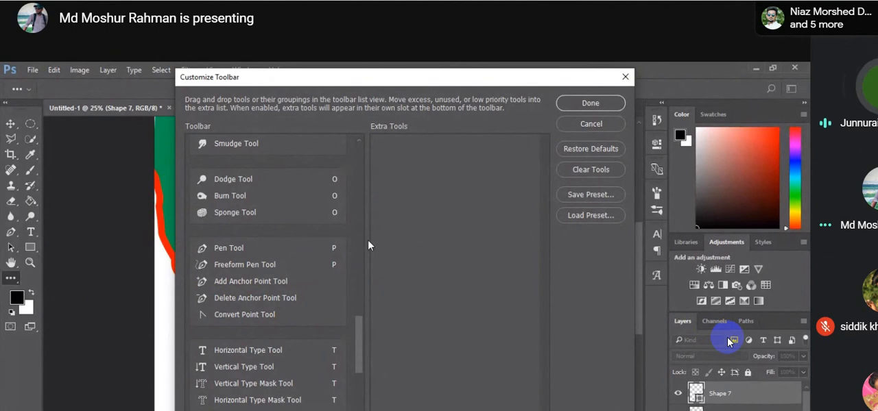
Step: Review the tool groups in the Customize Toolbar dialog, from shape and type tools up to healing tools, check its preset loading, and close it
click(587, 215)
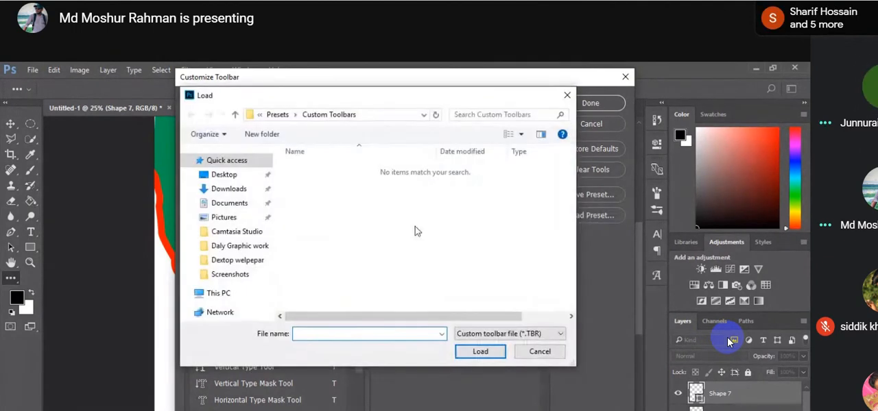
click(541, 352)
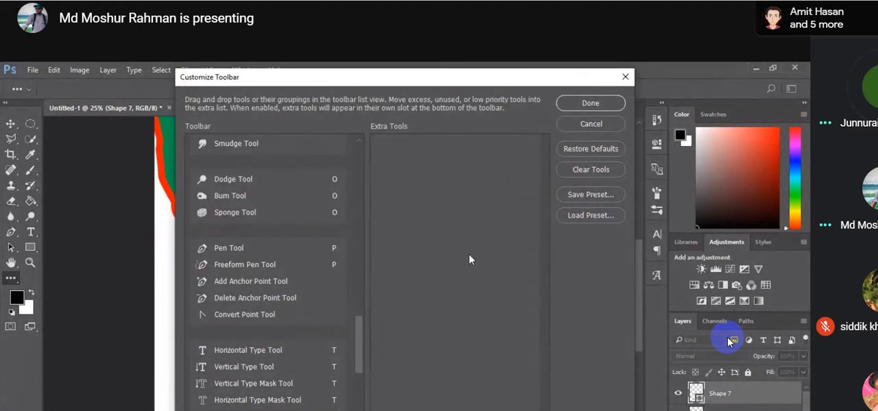
scroll(292, 327, down, 3)
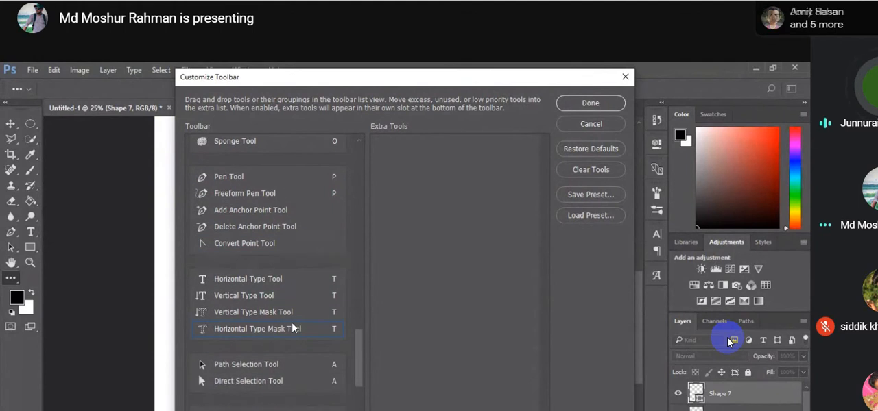
scroll(292, 327, up, 2)
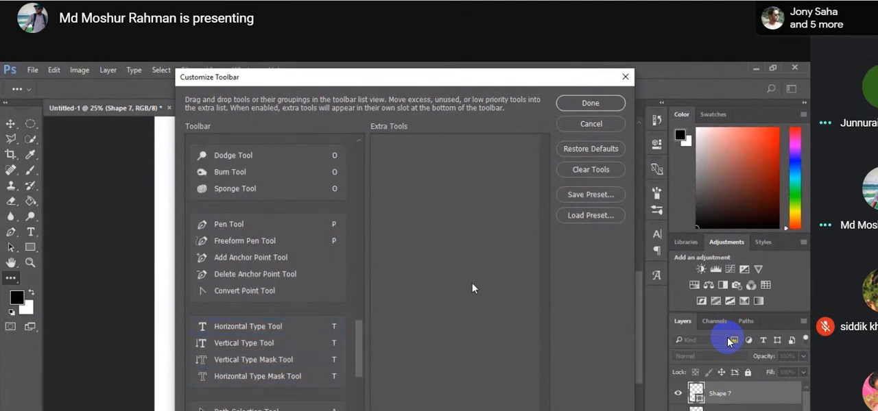
scroll(295, 315, down, 9)
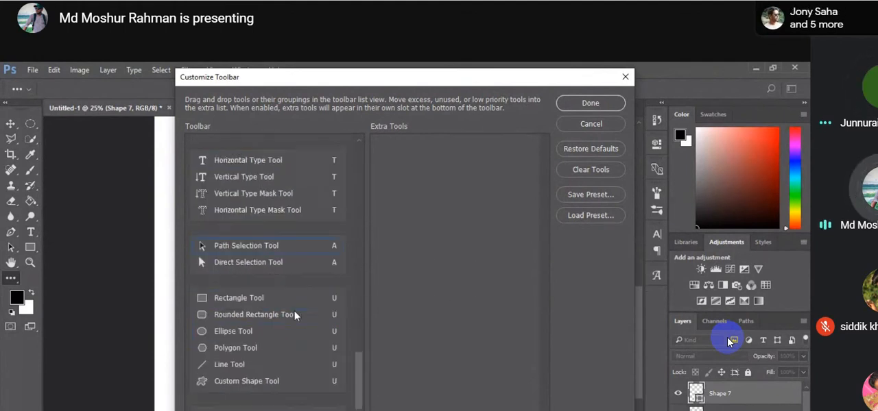
scroll(294, 312, down, 2)
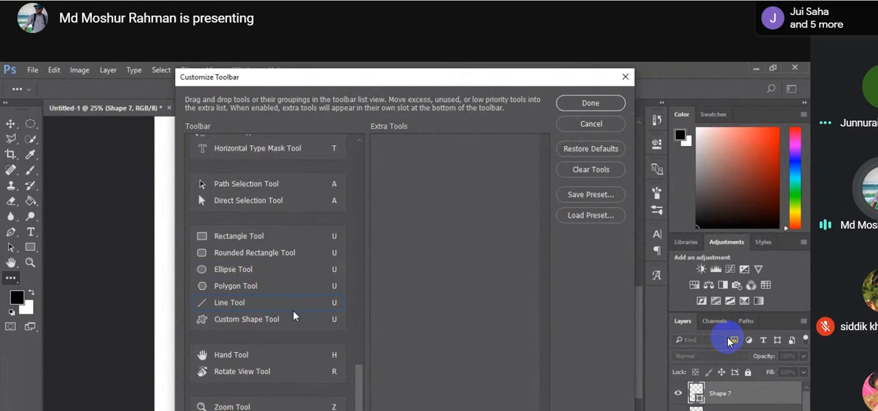
scroll(291, 312, up, 4)
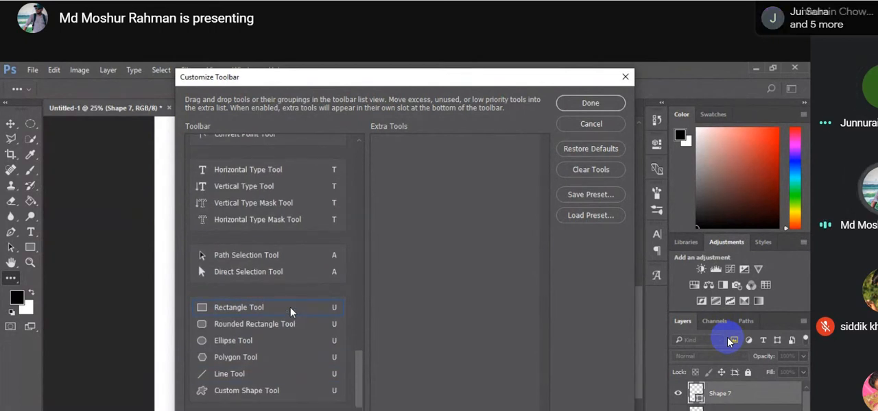
scroll(289, 306, up, 2)
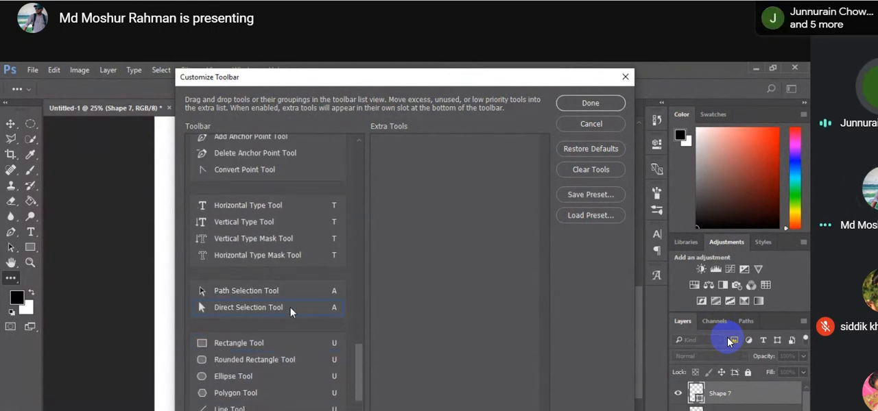
scroll(289, 307, up, 15)
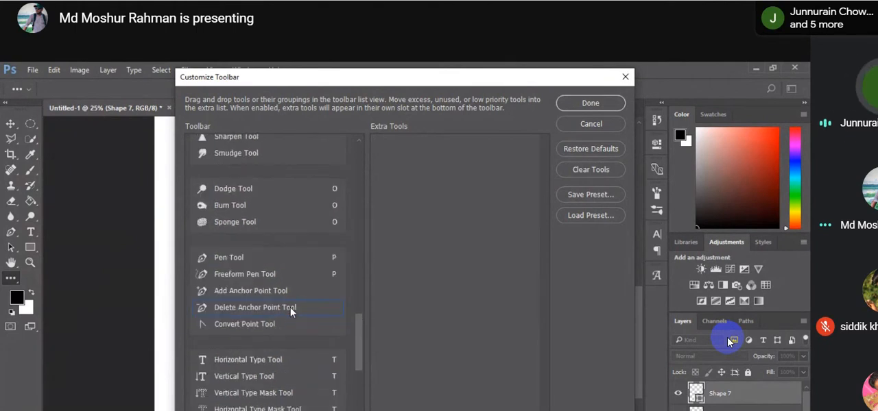
scroll(289, 306, up, 10)
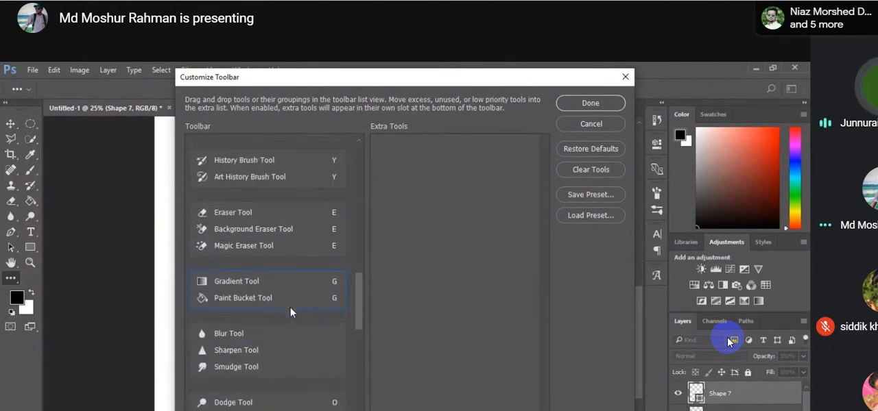
scroll(290, 306, up, 12)
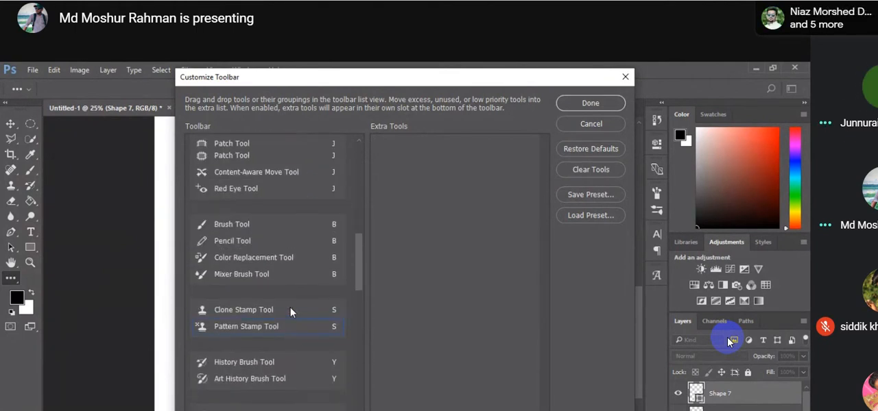
scroll(289, 309, up, 1)
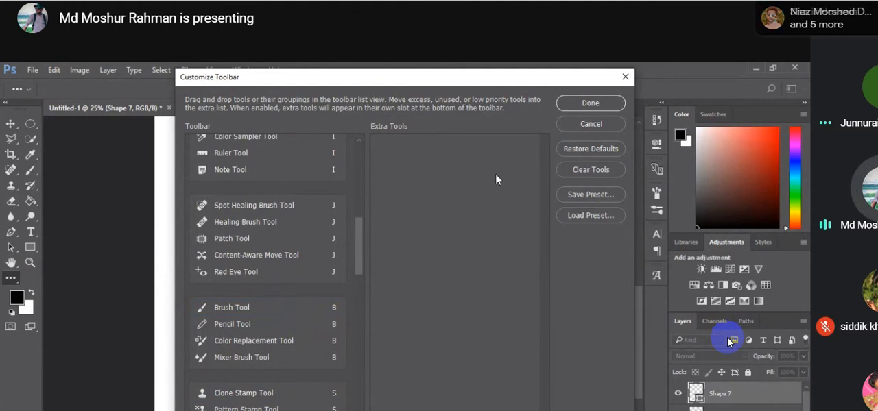
click(626, 78)
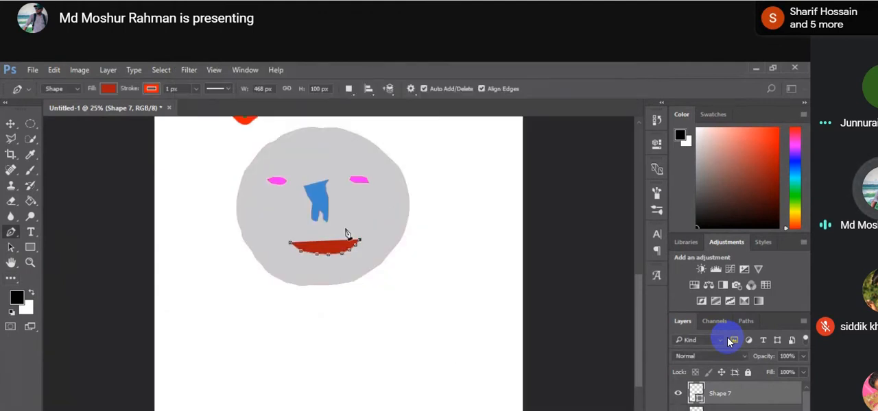
Step: Add anchor points along the lower edge of the red mouth with the Add Anchor Point Tool, and return to the Pen Tool
right_click(11, 232)
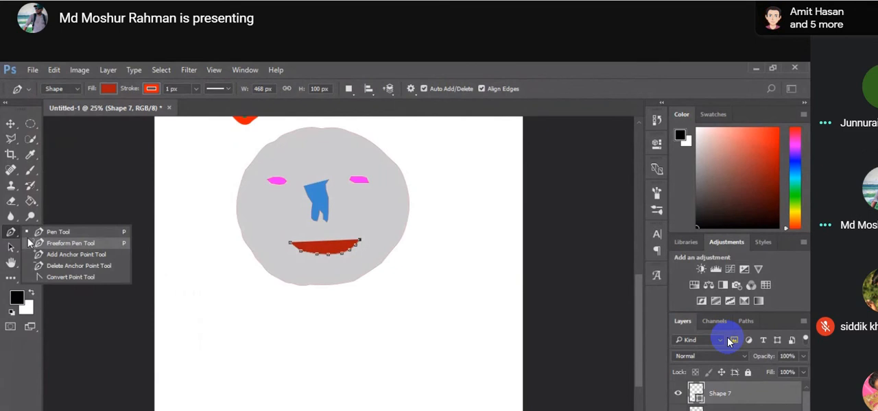
click(59, 255)
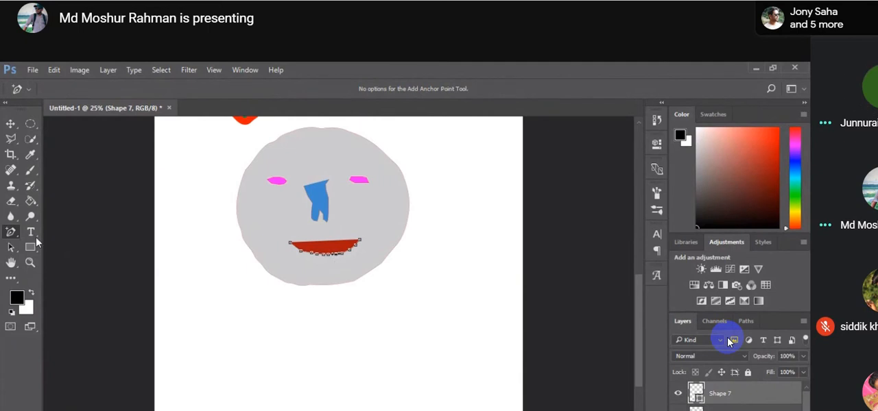
right_click(11, 232)
click(59, 228)
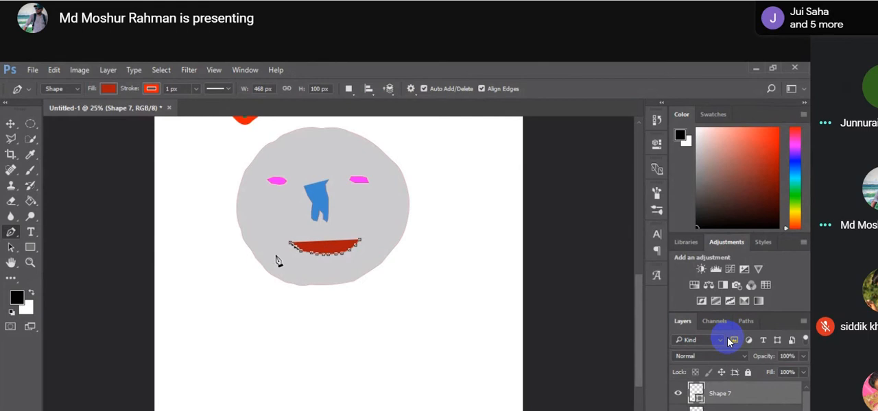
Step: Draw a new pen shape below the large grey circle and bend its upper segment into a dome
click(243, 410)
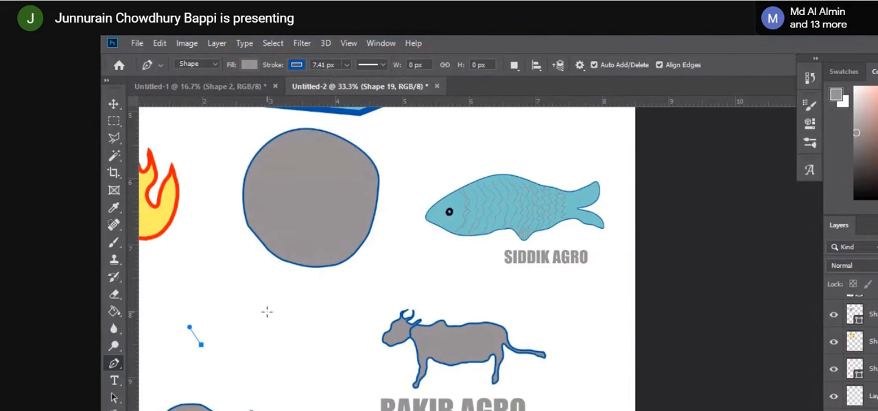
click(254, 304)
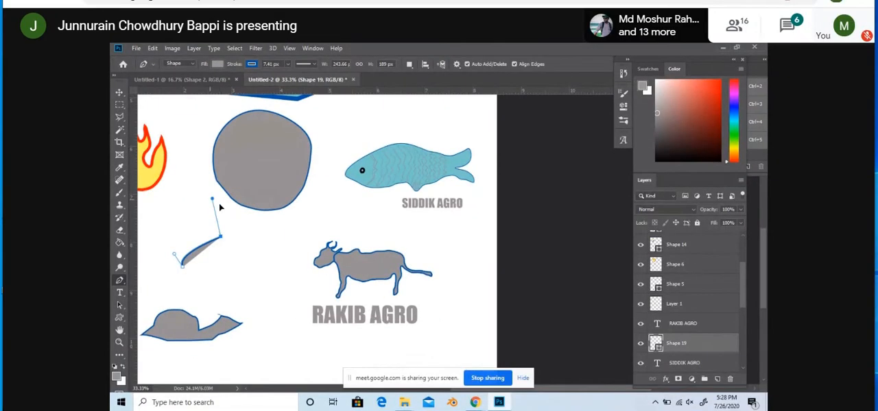
mouse_move(200, 246)
mouse_down()
mouse_move(198, 226)
mouse_move(209, 248)
mouse_move(194, 227)
mouse_move(193, 239)
mouse_up()
key(ctrl+z)
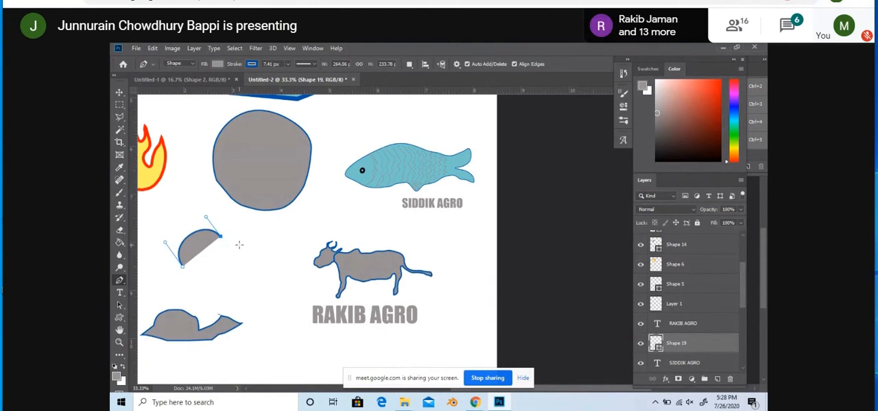
drag(244, 244, 246, 256)
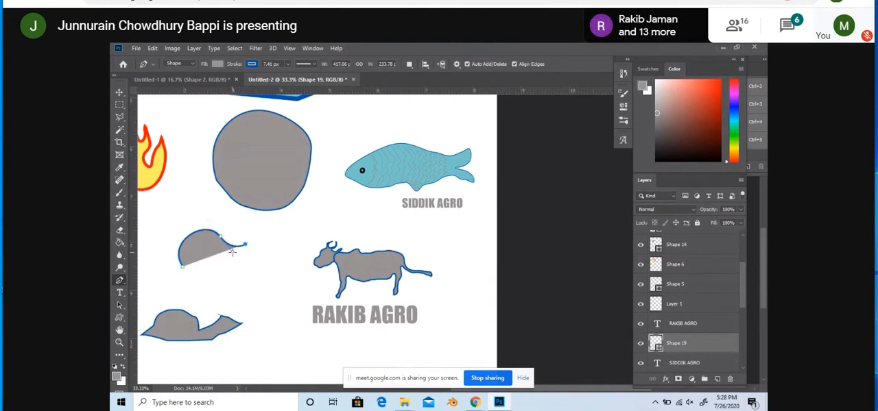
drag(221, 238, 215, 223)
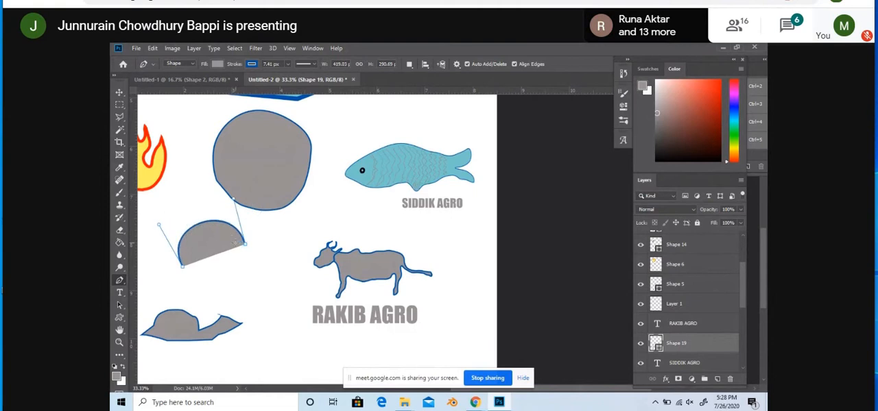
Step: Extend the dome's path downward with further anchor points and shape its segments into a rounded outline
click(240, 280)
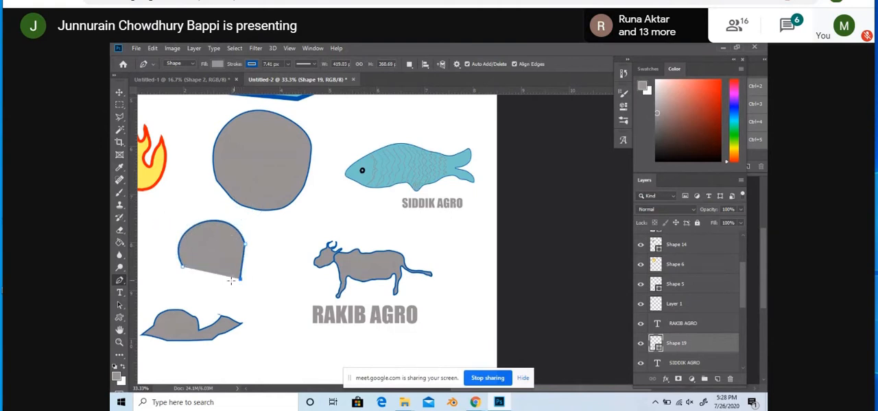
drag(248, 256, 246, 234)
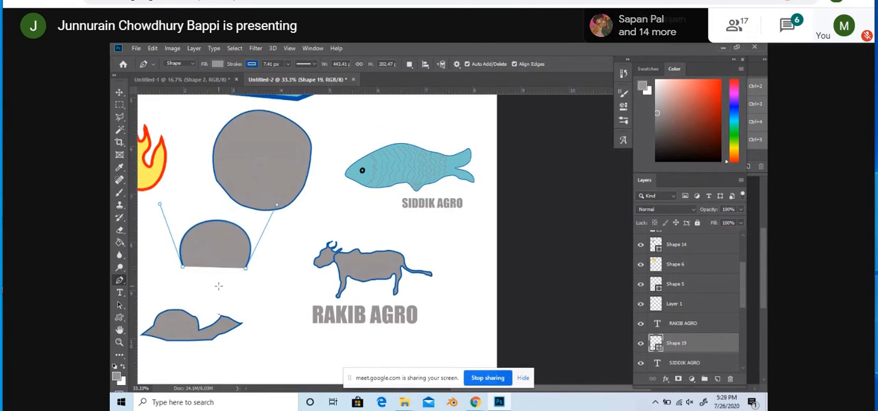
click(216, 287)
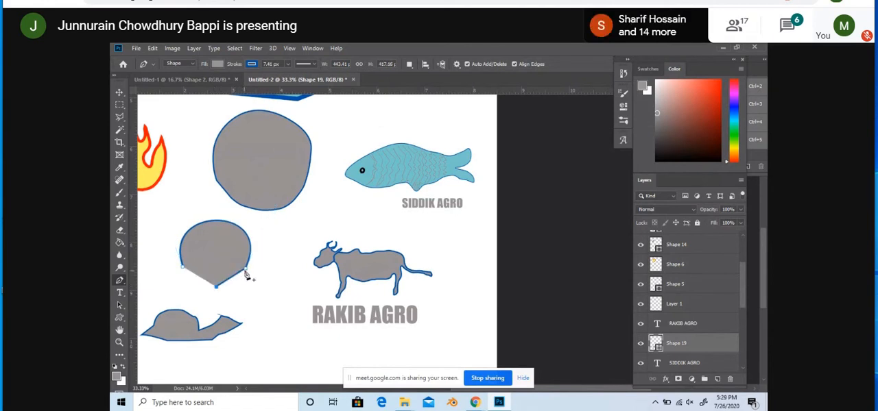
drag(245, 270, 236, 277)
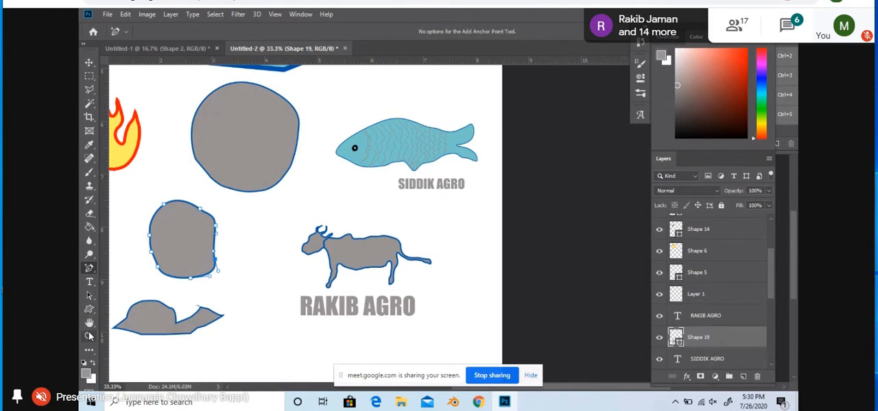
Step: Select the large grey circle in the middle of the page with the Move tool
click(89, 63)
click(453, 261)
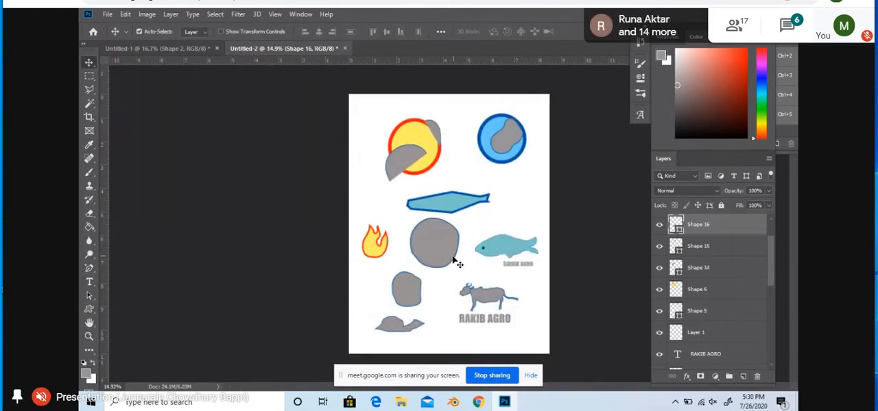
Step: Switch to Google Meet, unpin the shared presentation, and pin the participant's camera video that shows a logo drawing
mouse_move(613, 252)
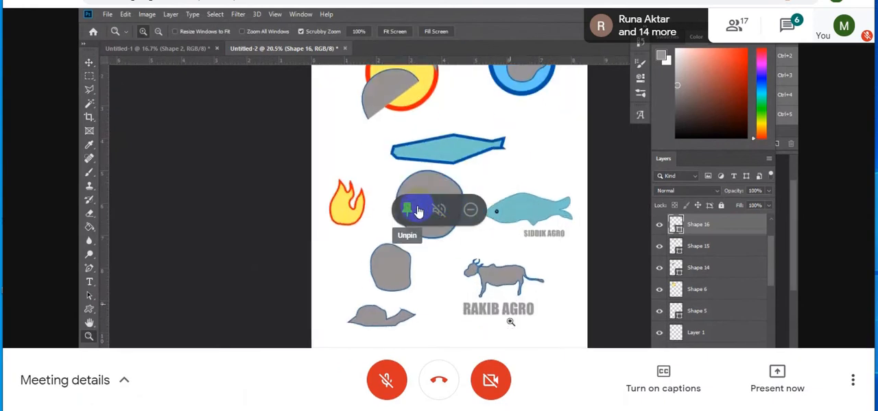
click(405, 212)
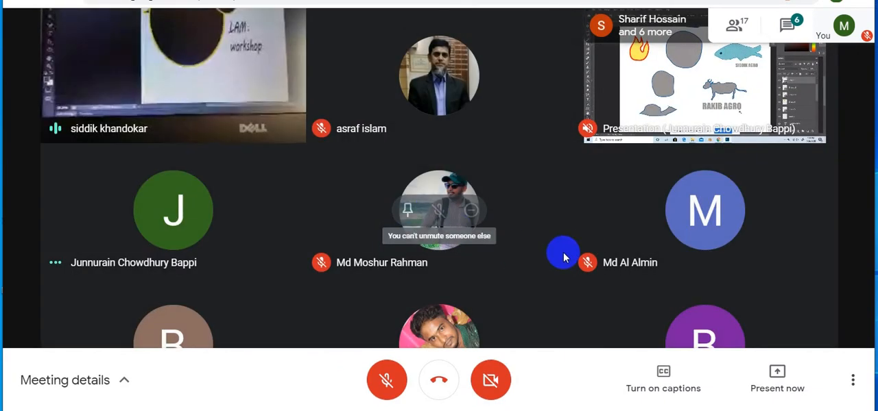
click(141, 73)
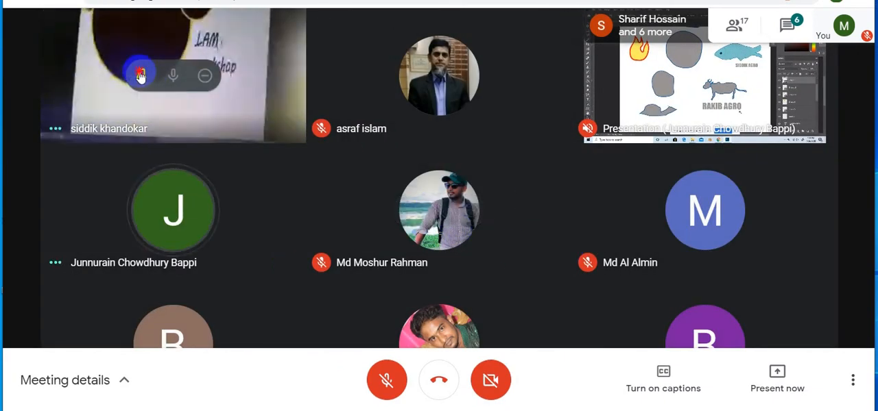
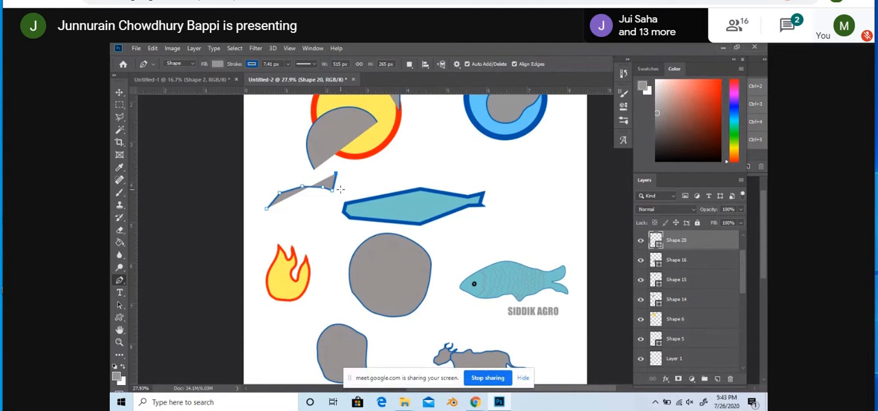
Step: Complete the small grey fish with a pointed forked tail and a lower belly edge, close its path, and end the path editing
click(339, 189)
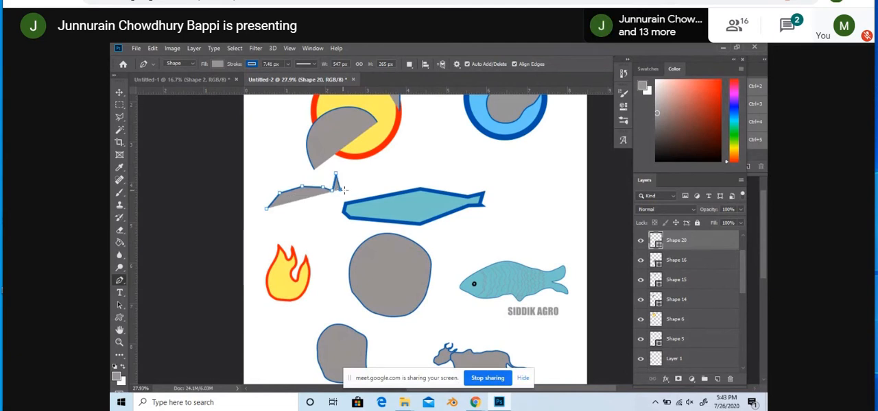
click(352, 187)
click(335, 198)
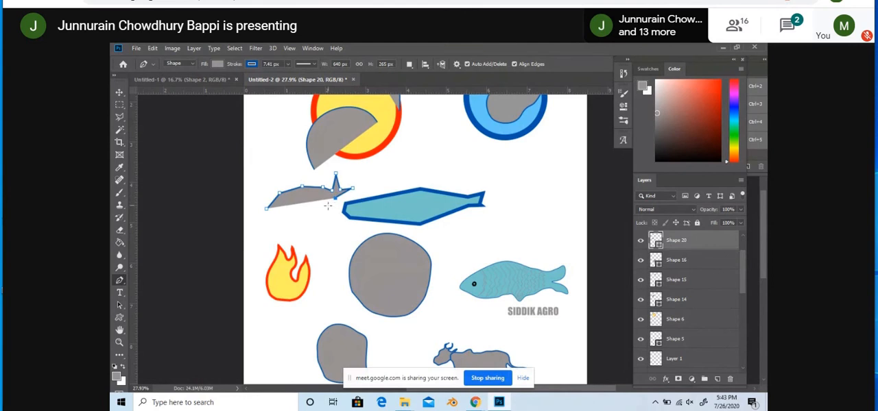
click(319, 210)
click(278, 218)
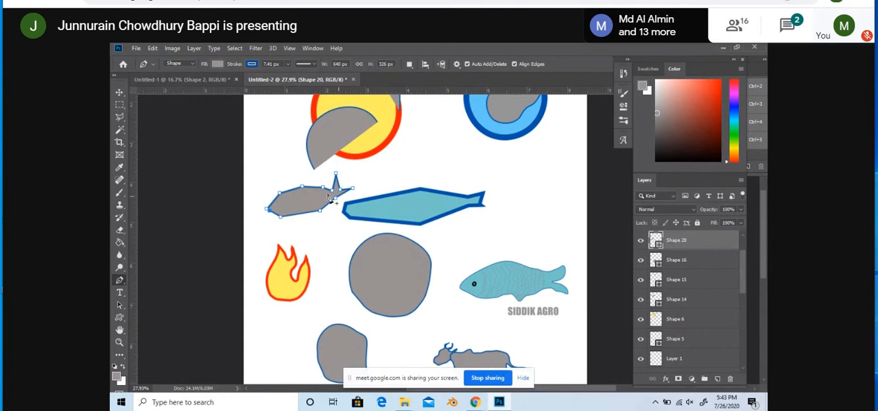
click(120, 269)
click(120, 279)
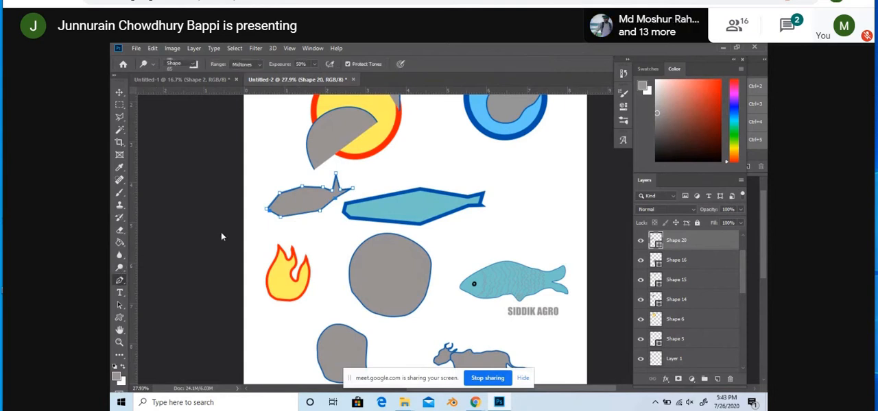
click(119, 92)
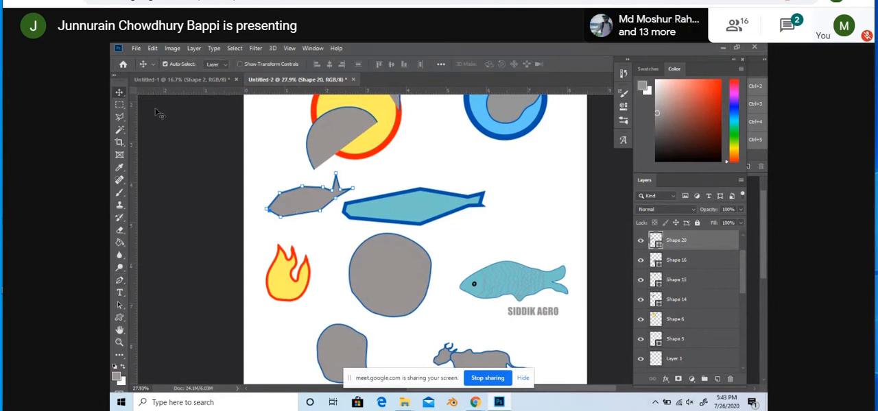
click(698, 259)
click(698, 243)
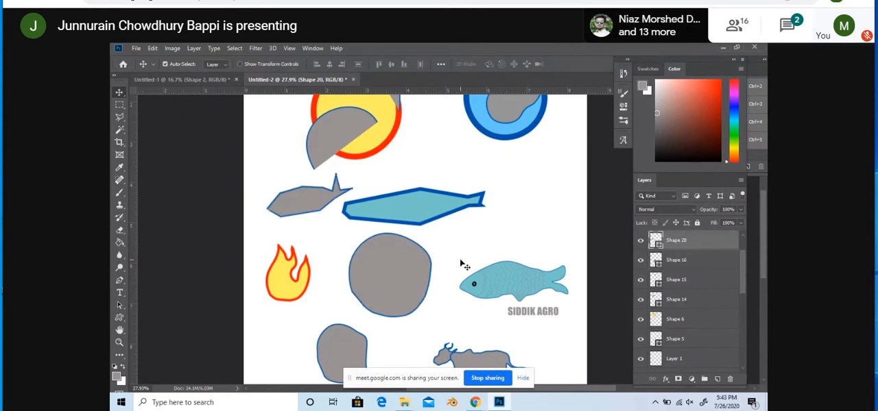
scroll(460, 259, down, 3)
scroll(459, 258, up, 4)
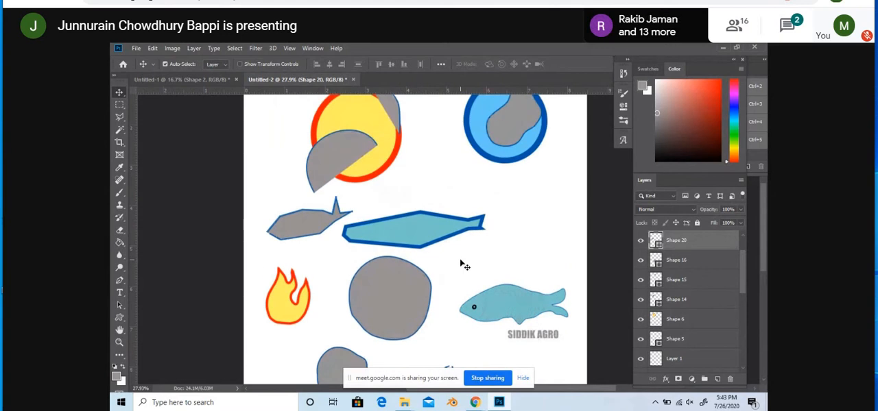
scroll(461, 264, up, 1)
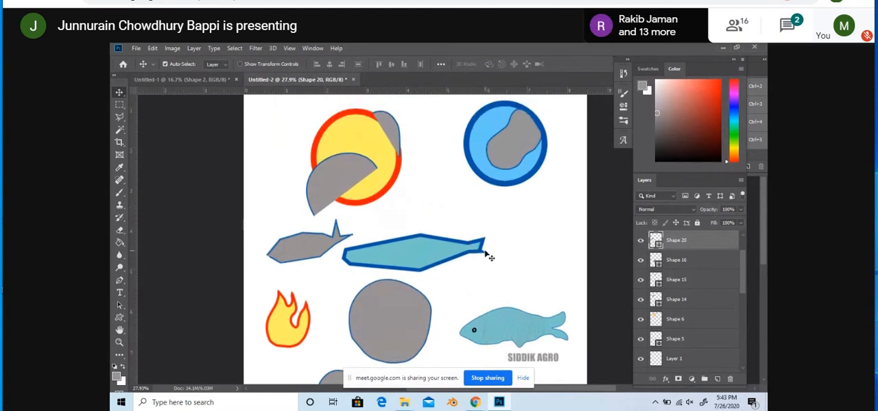
scroll(488, 255, up, 3)
scroll(486, 255, down, 3)
scroll(486, 255, down, 2)
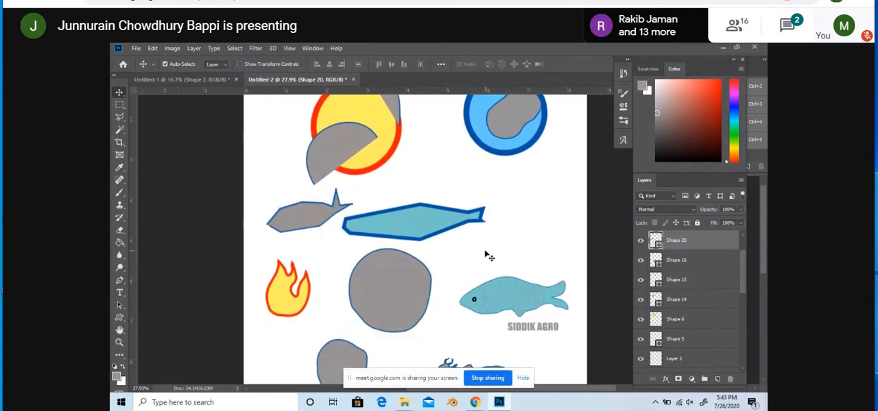
scroll(486, 255, up, 1)
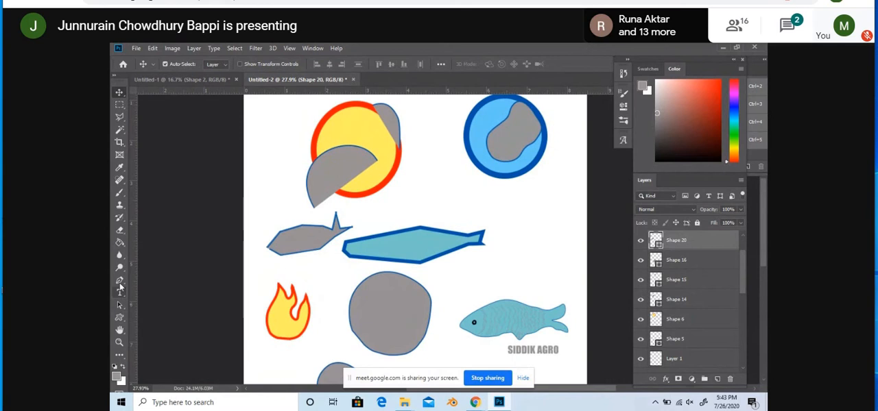
click(119, 281)
click(165, 281)
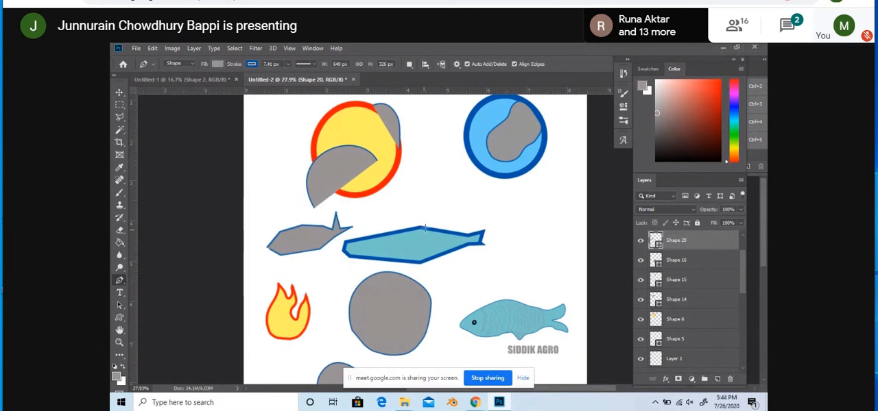
click(500, 208)
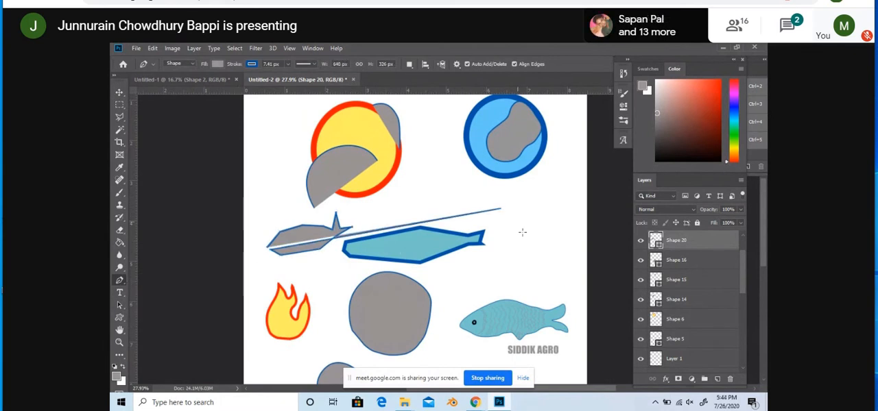
key(ctrl+z)
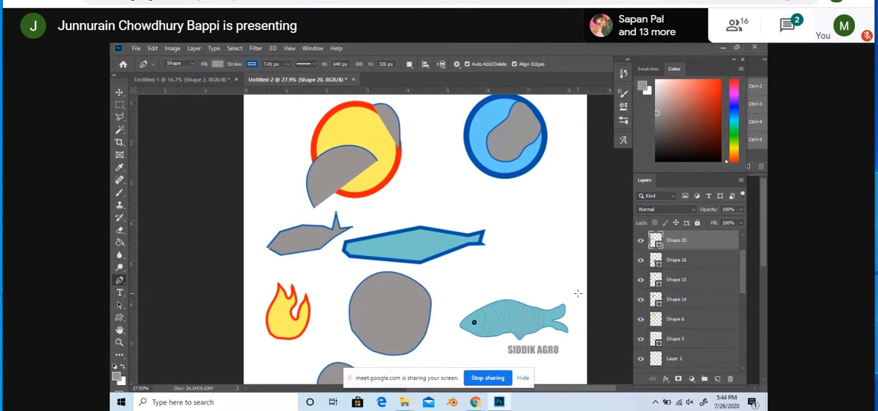
Step: Add a new layer and start a pen shape below the blue circle with two curve-handled anchor points about 515 px apart
click(717, 377)
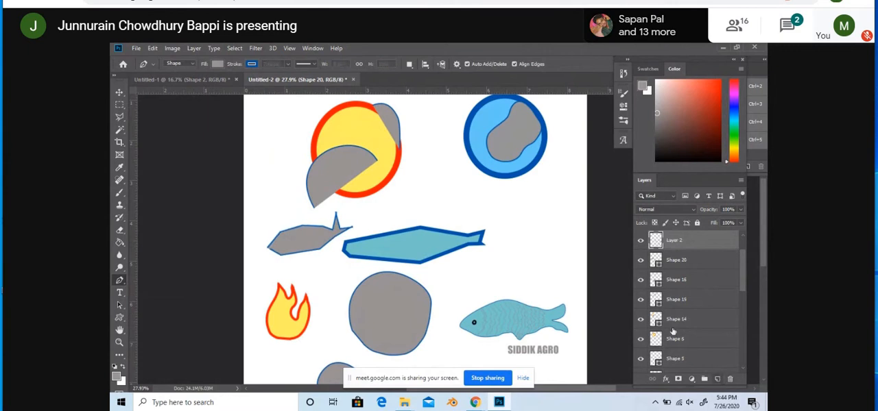
click(491, 207)
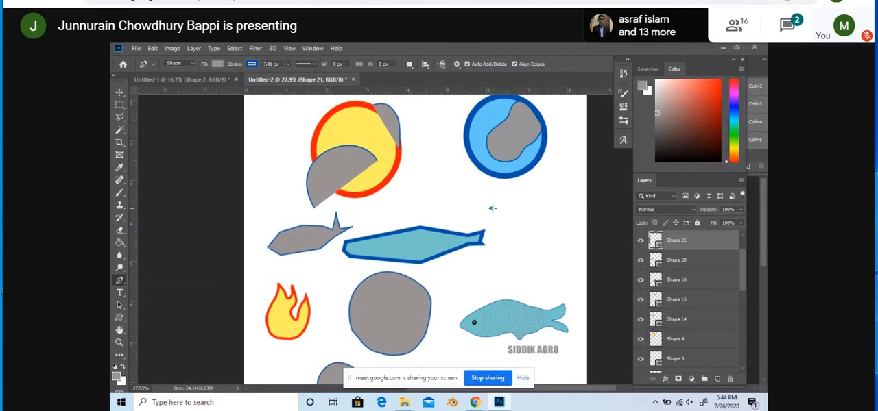
click(479, 194)
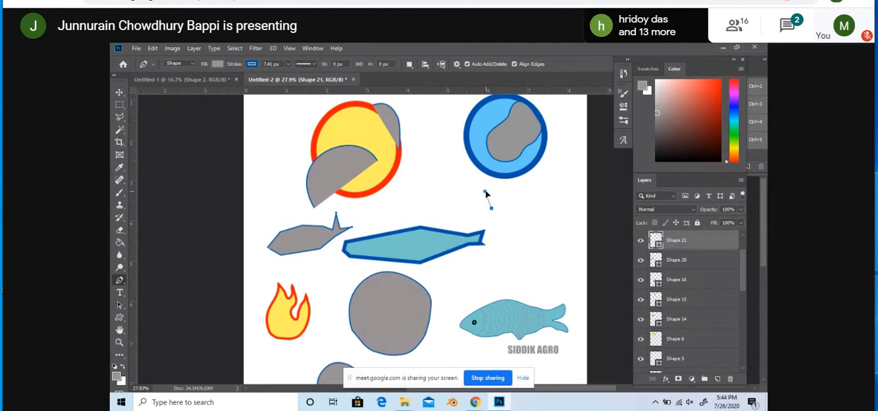
click(560, 203)
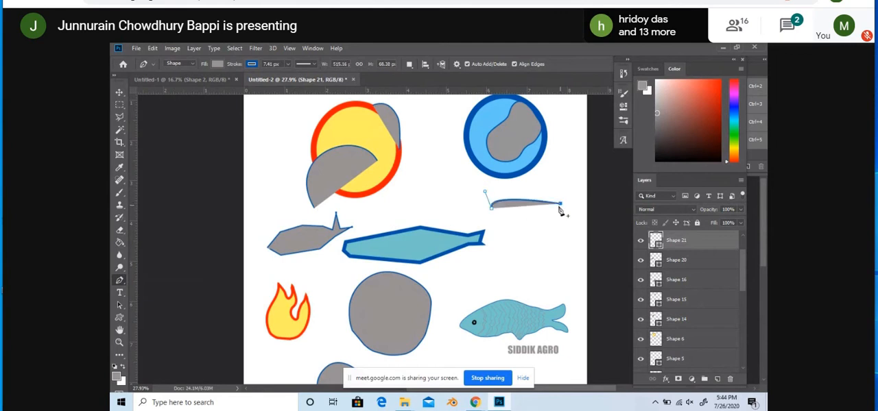
drag(560, 203, 554, 177)
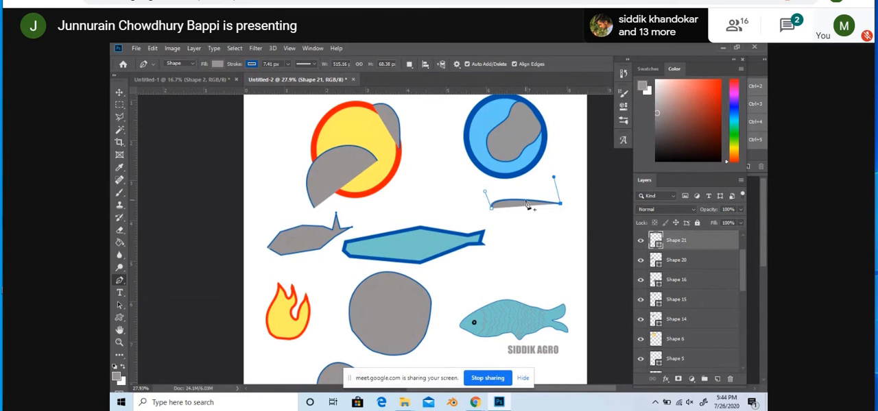
drag(526, 200, 560, 219)
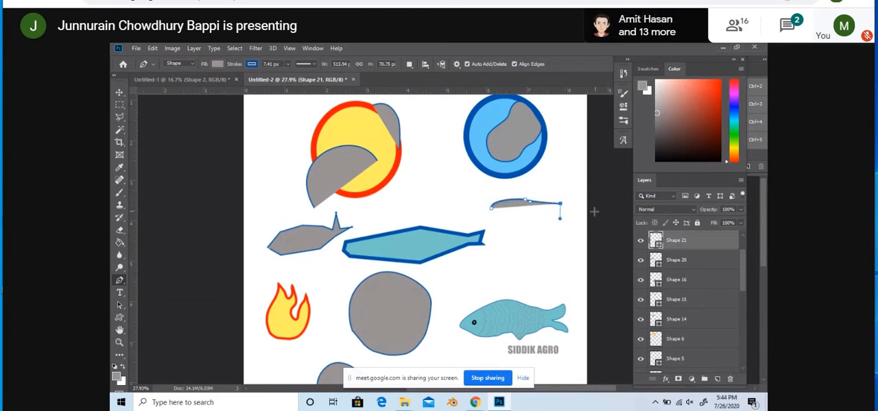
key(ctrl+z)
key(ctrl+z)
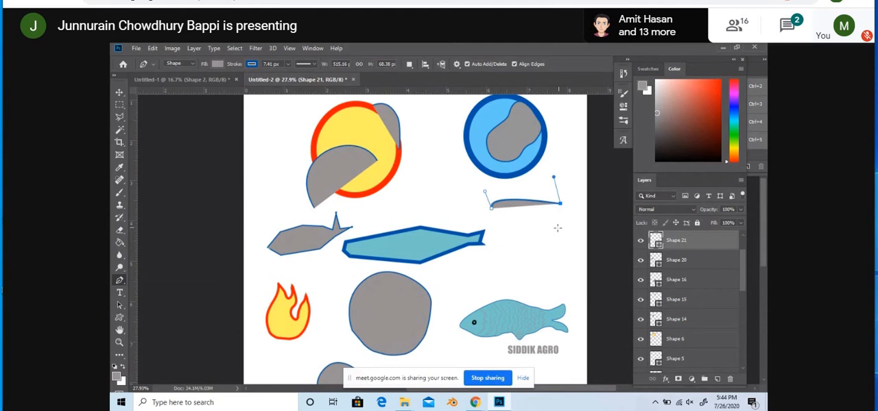
click(557, 230)
key(ctrl+z)
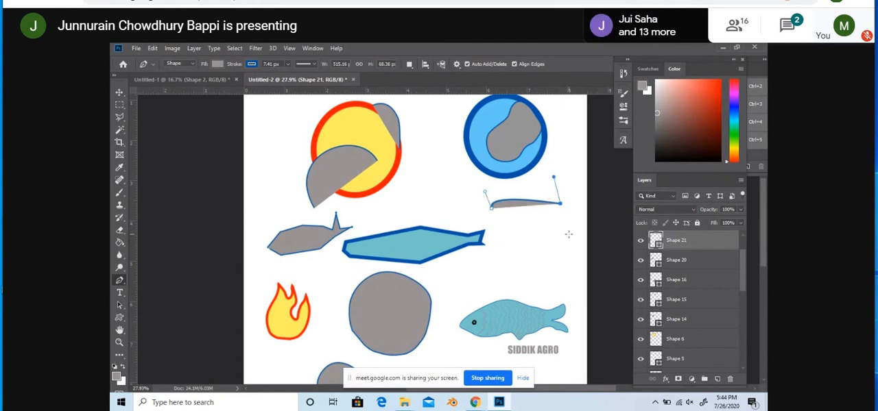
click(569, 243)
key(ctrl+z)
key(z)
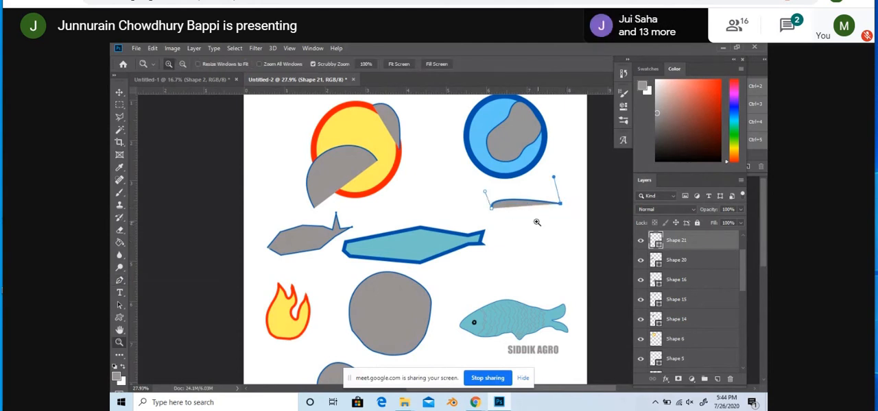
key(Escape)
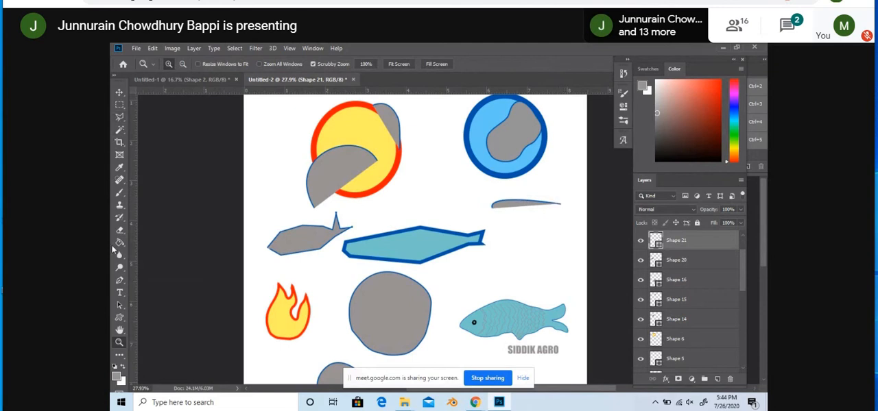
Step: Bend the new shape's upper segment into a dome with the Pen tool, and close the path through two lower anchor points
click(119, 280)
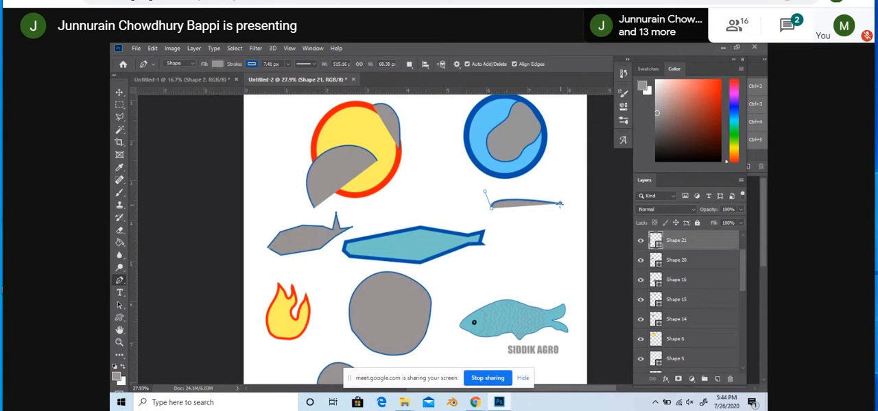
drag(559, 203, 529, 178)
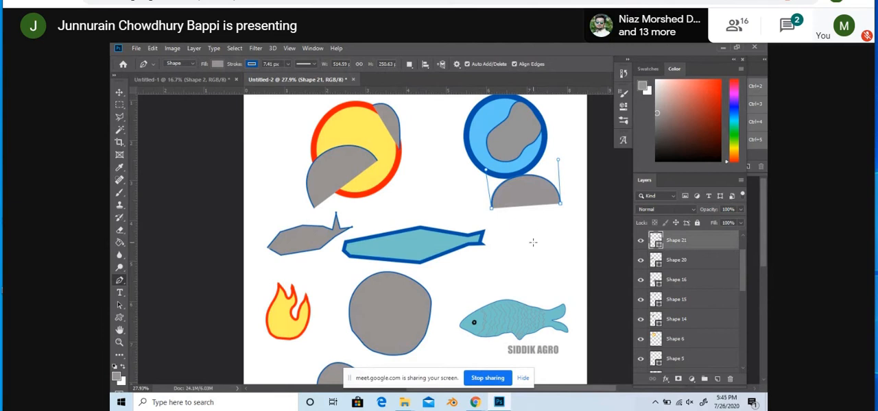
click(532, 242)
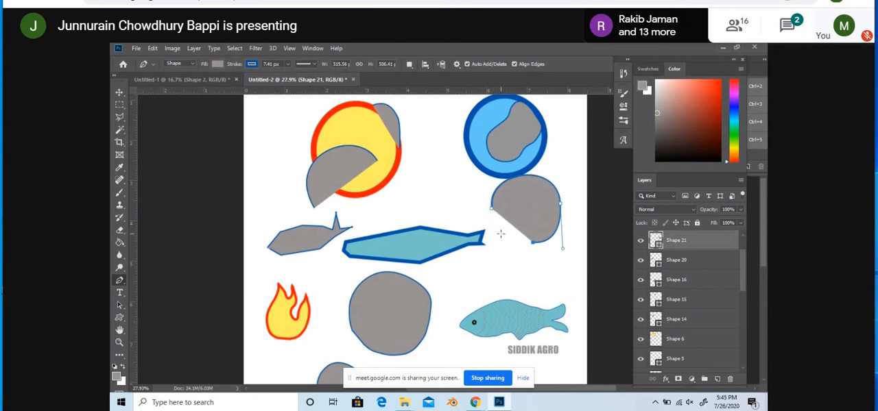
click(501, 234)
click(492, 207)
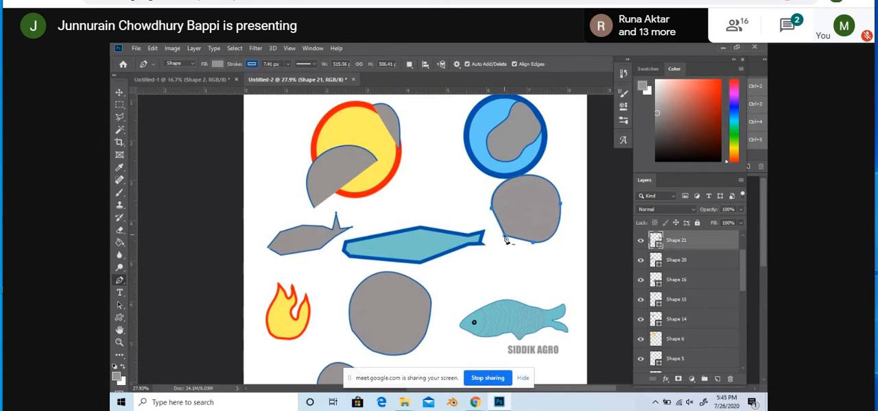
click(505, 239)
drag(505, 244, 506, 238)
key(ctrl+z)
key(ctrl+z)
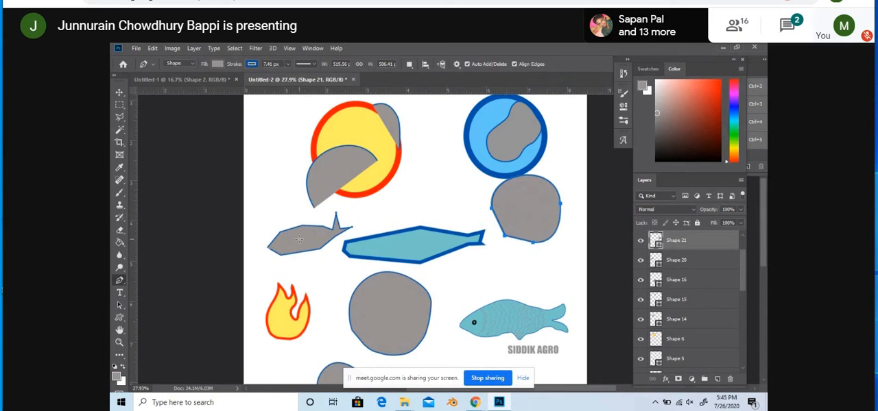
Step: Round the new shape's lower edges by adding anchor points with the Add Anchor Point tool and pulling the outline outward
right_click(120, 281)
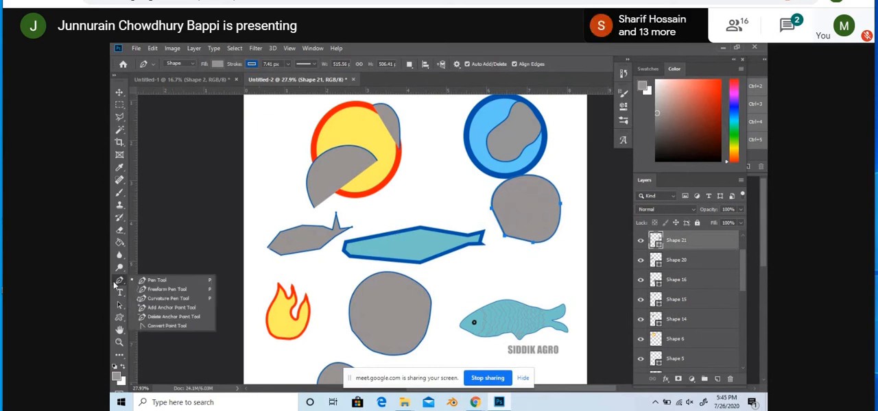
click(161, 310)
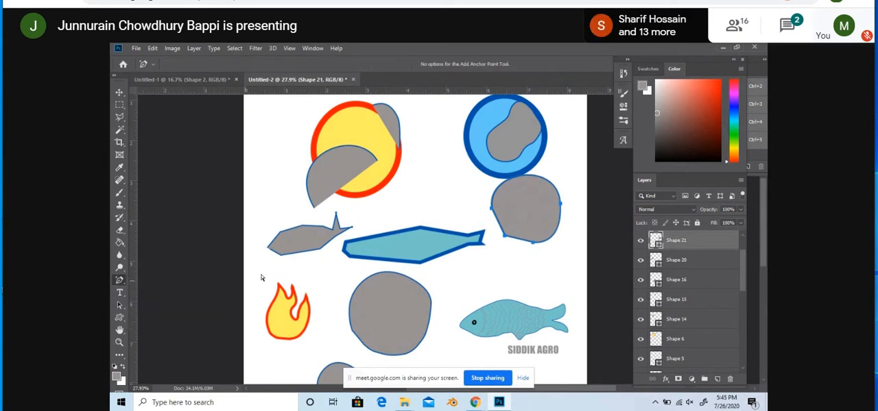
click(497, 222)
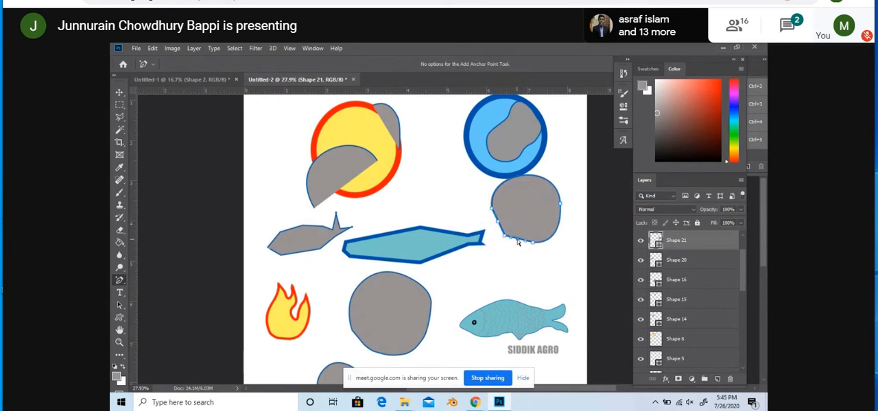
drag(518, 240, 495, 225)
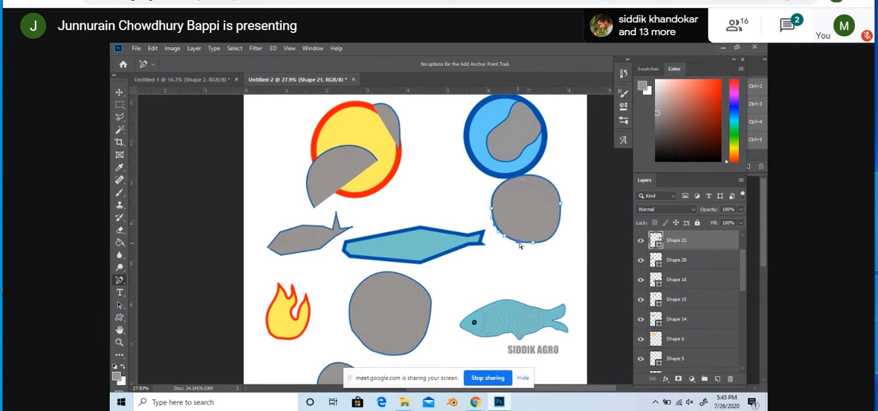
click(519, 246)
drag(517, 244, 535, 250)
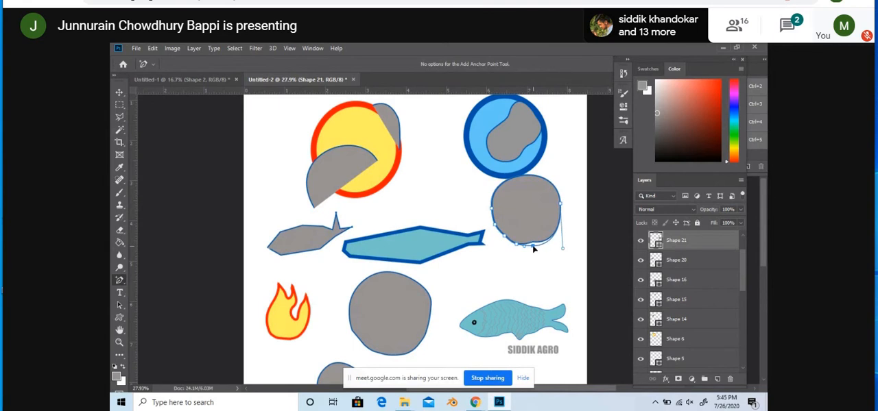
click(501, 238)
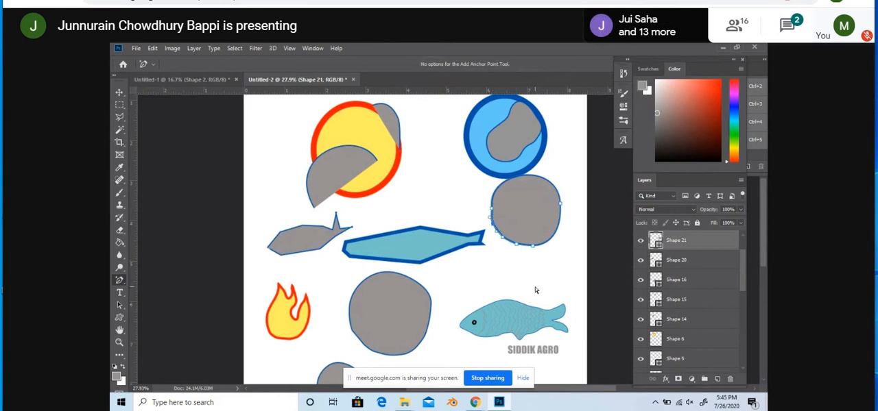
scroll(428, 278, up, 2)
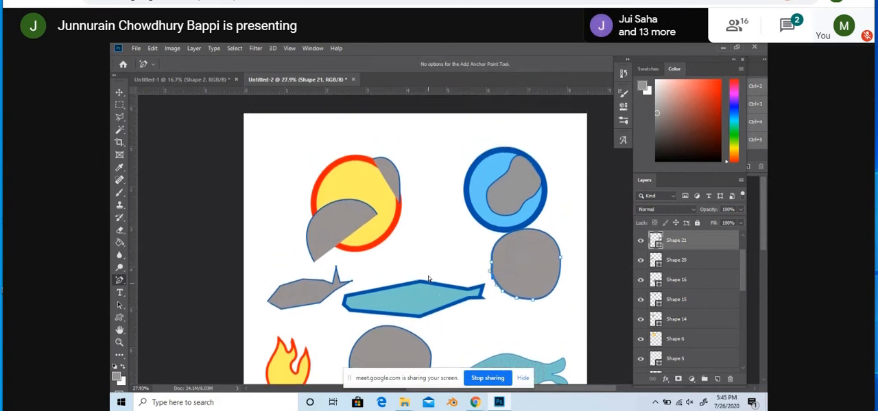
scroll(428, 279, down, 3)
scroll(427, 278, up, 2)
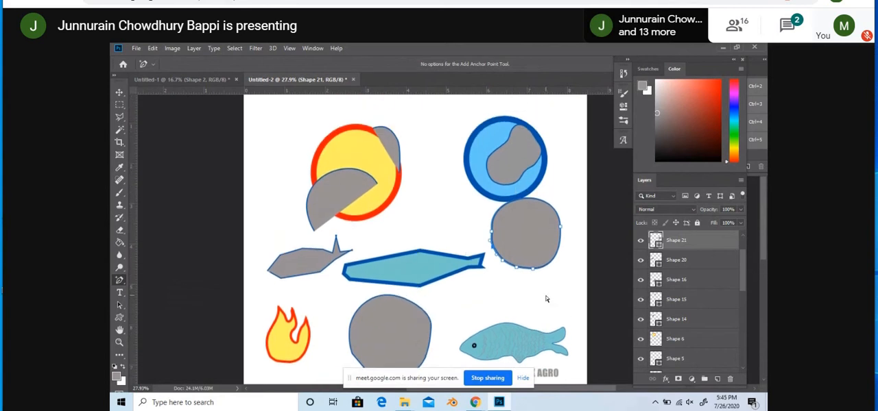
Step: Add a new empty layer above the finished grey shape beneath the blue circle
scroll(531, 228, up, 3)
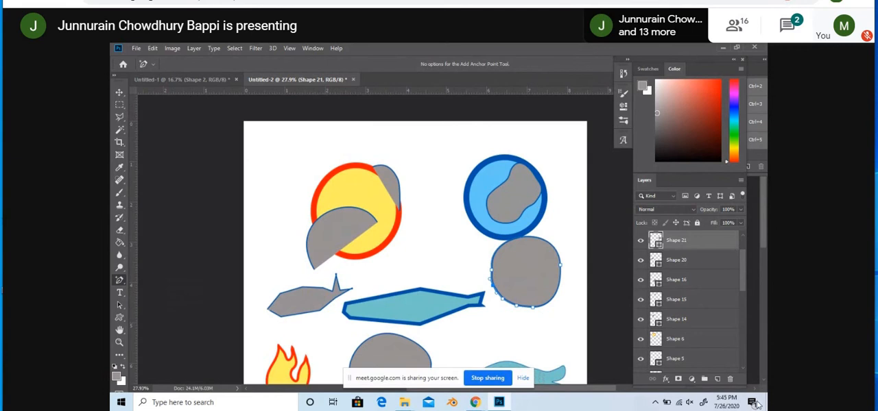
click(717, 379)
scroll(495, 230, up, 2)
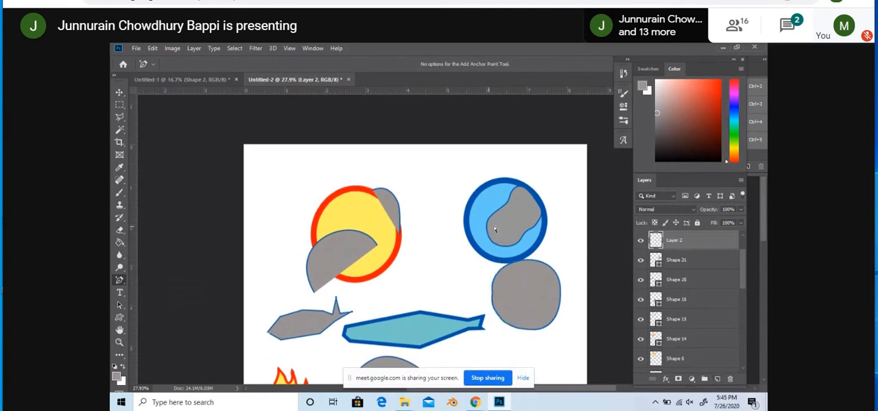
Step: Try to move the grey blob off the blue circle, and undo the move
click(119, 92)
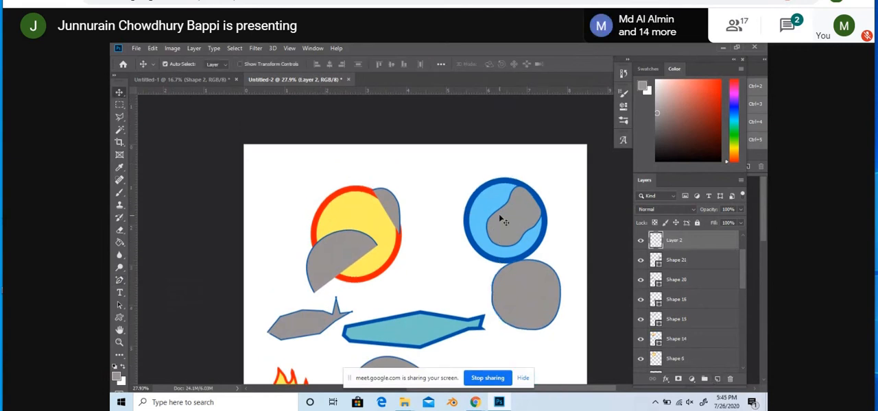
drag(515, 225, 425, 329)
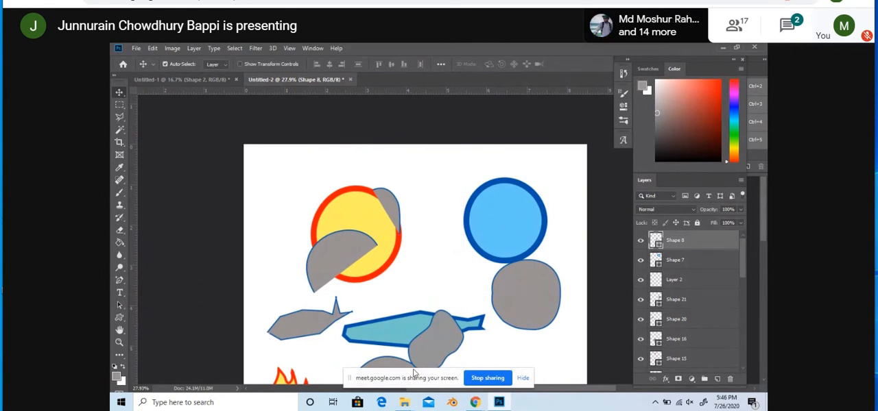
key(ctrl+z)
Step: Delete the two grey shapes overlapping the yellow circle, and move the circle closer to the page's upper-left corner
click(359, 258)
drag(359, 258, 338, 262)
key(p)
key(Delete)
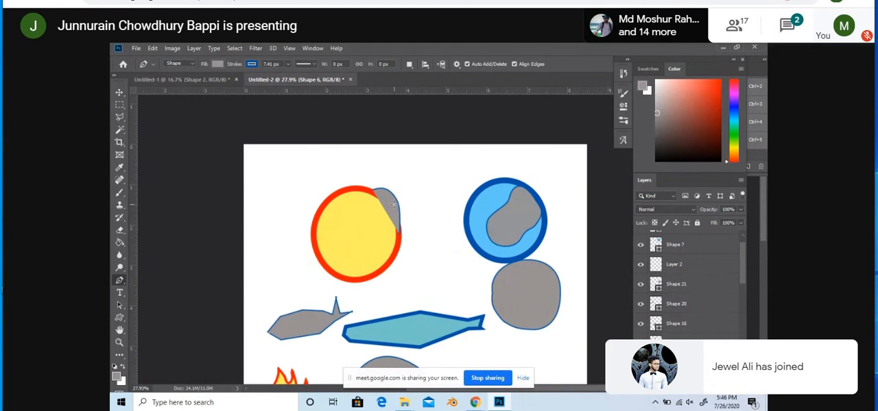
key(v)
drag(393, 209, 349, 217)
key(Delete)
Step: Start a pen shape on the yellow circle's left edge and curve it to an anchor point at the circle's top
click(119, 279)
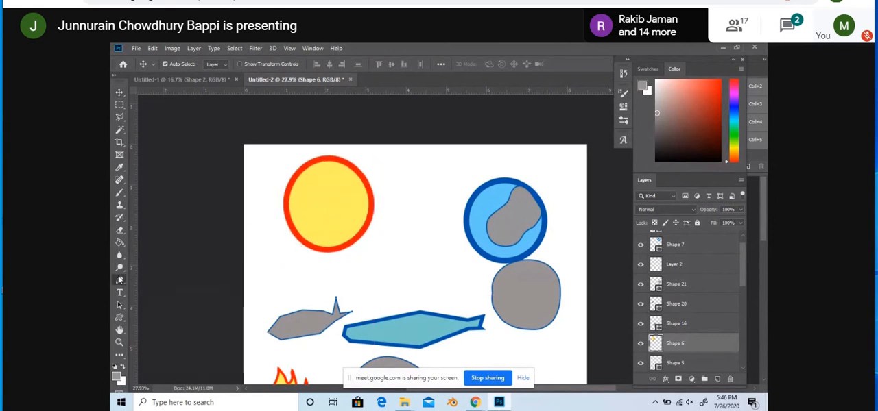
click(283, 207)
drag(282, 207, 263, 197)
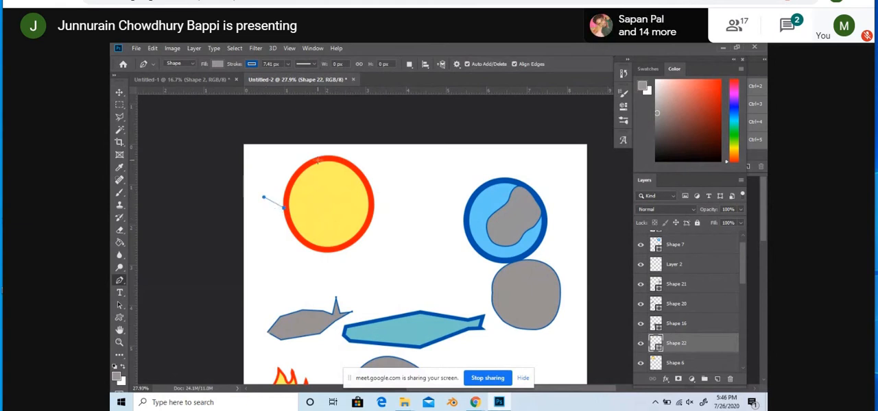
mouse_move(320, 157)
mouse_down()
mouse_move(314, 175)
mouse_move(295, 176)
mouse_move(326, 166)
mouse_up()
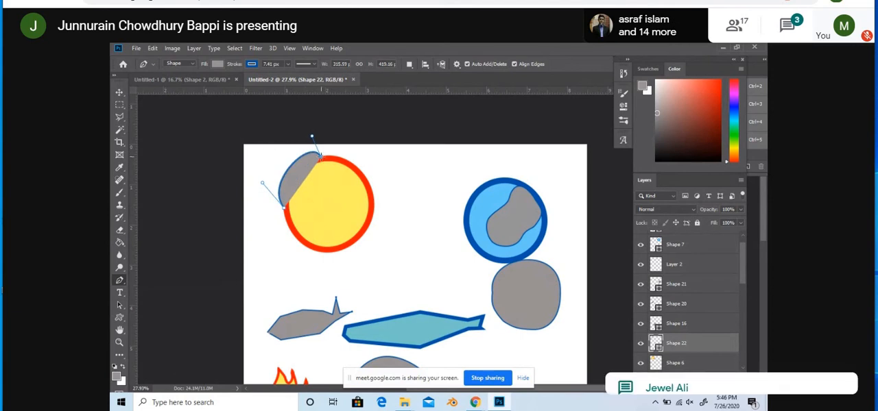
click(318, 157)
drag(332, 158, 334, 158)
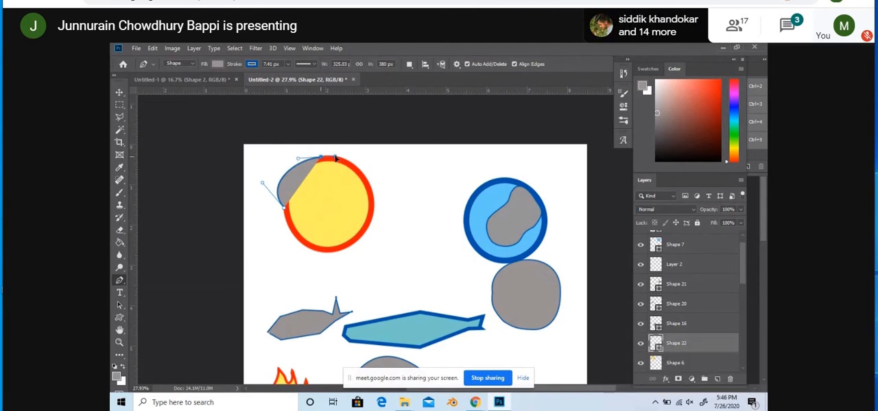
Step: Extend the shape to the circle's right edge, bend it into a dome about 688 px wide, and align it with the circle's top
click(371, 185)
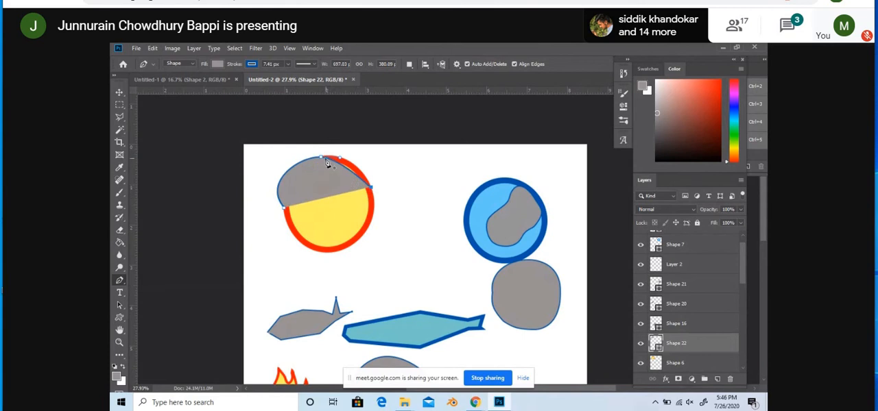
drag(327, 165, 330, 141)
click(119, 91)
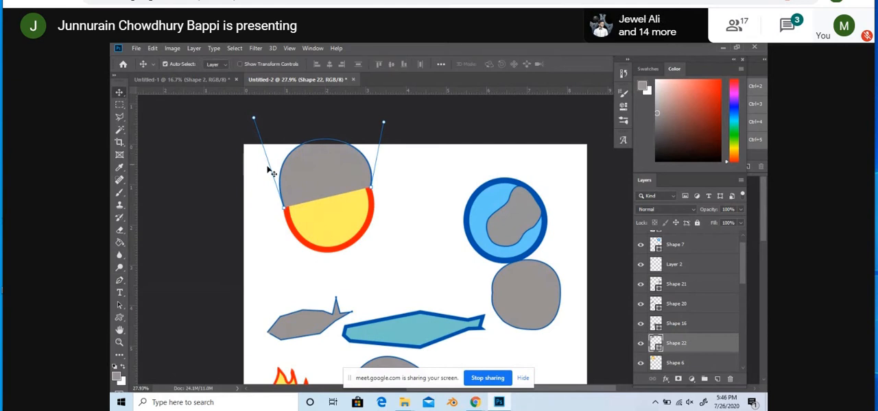
drag(317, 186, 319, 201)
Step: Continue the dome's path with straight segments between anchor points along the yellow circle's lower edge, and close it
click(119, 280)
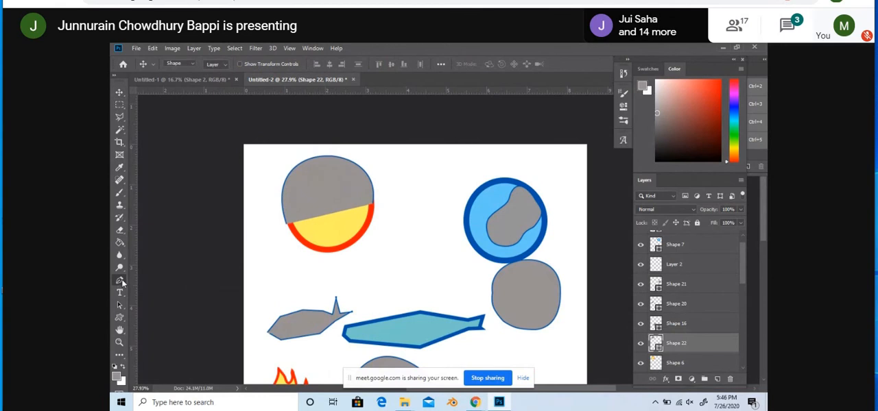
click(358, 240)
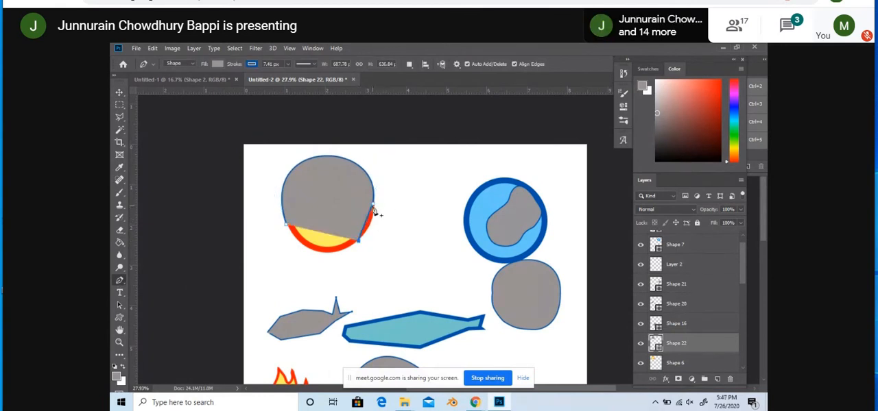
drag(375, 204, 376, 211)
key(ctrl+z)
click(317, 252)
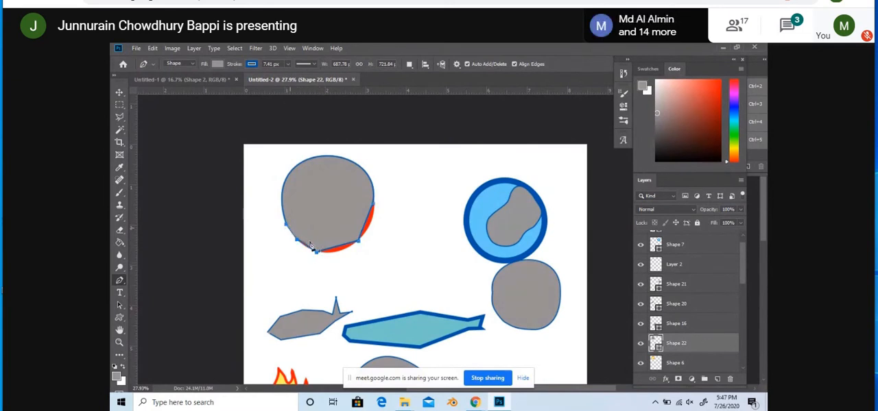
Step: Add anchor points to the grey shape's lower and right segments with the Add Anchor Point tool, pulling them out to the yellow circle's rim
click(118, 281)
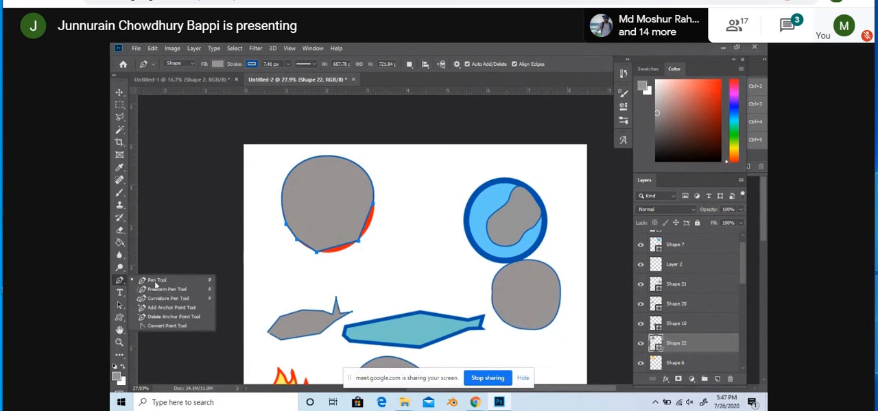
click(164, 308)
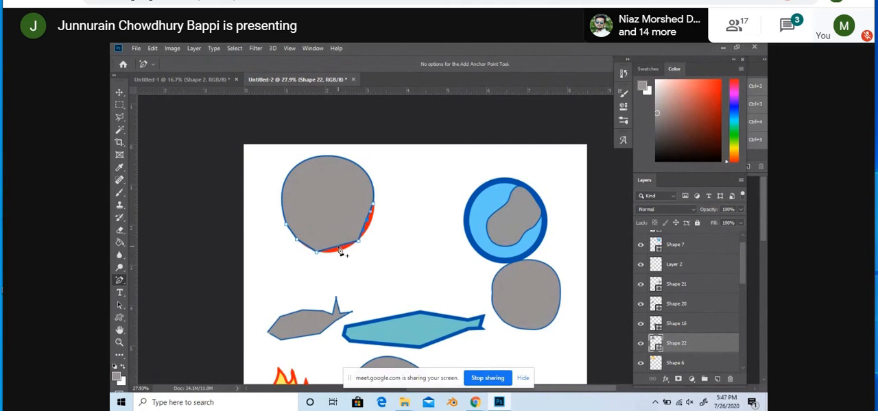
drag(337, 249, 340, 251)
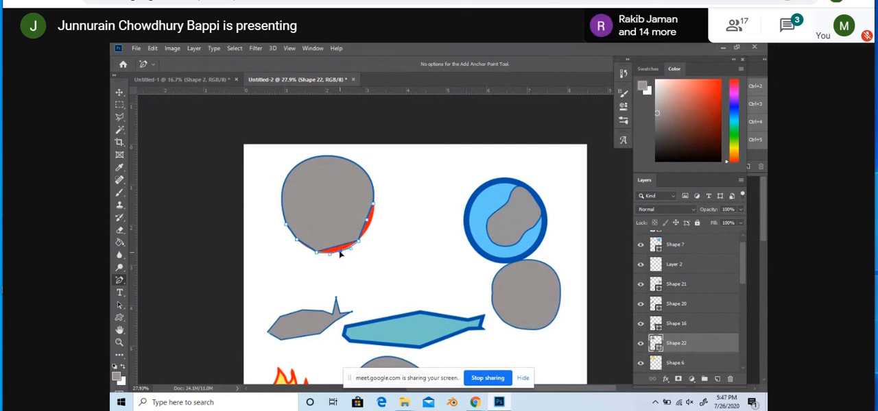
drag(338, 250, 341, 251)
drag(369, 224, 371, 222)
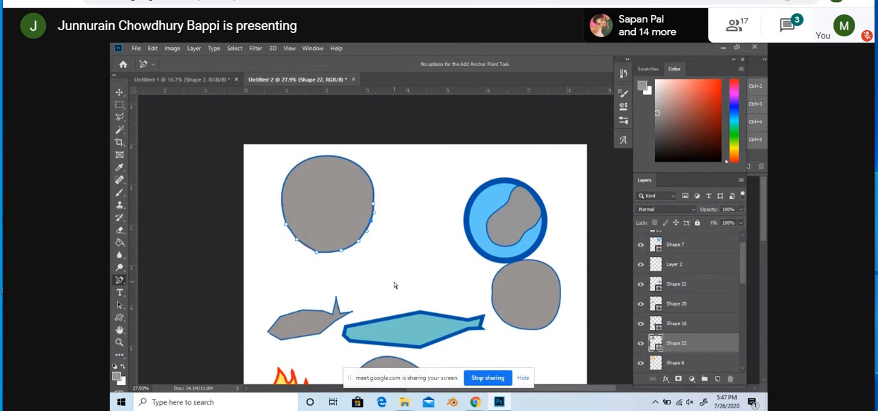
Step: Switch back to Photoshop, try adjusting the grey shape's right edge by its anchor point, and end the path editing
mouse_move(474, 402)
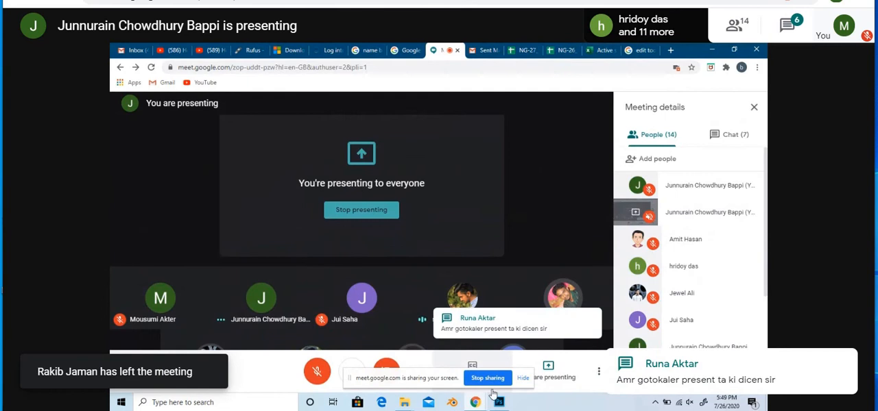
click(499, 404)
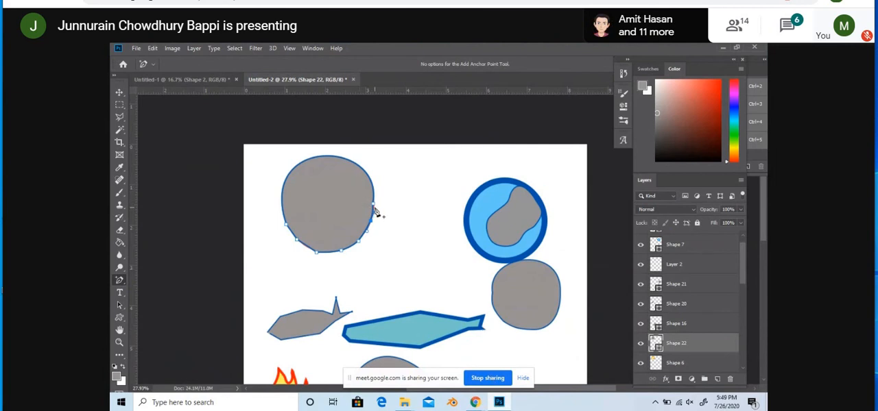
drag(372, 207, 373, 209)
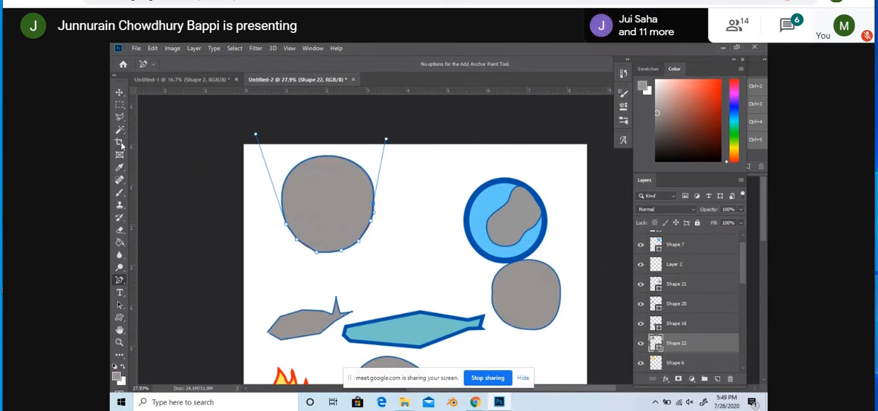
click(313, 227)
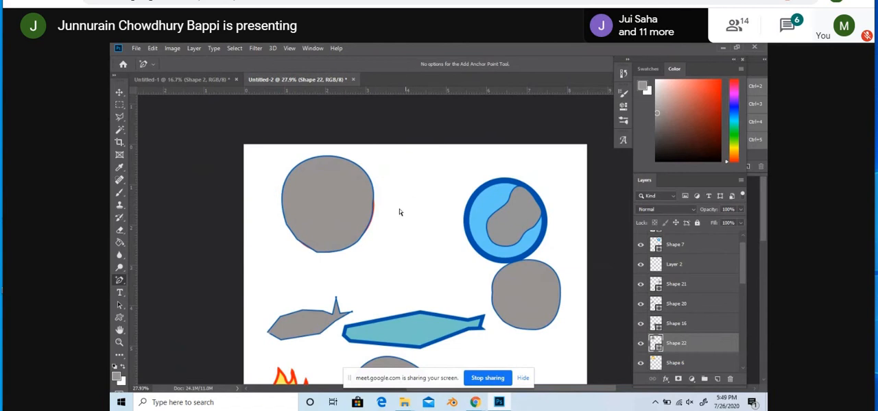
Step: Undo the rounding of the grey shape's right edge, and move the shape off the yellow circle toward the page's middle
key(v)
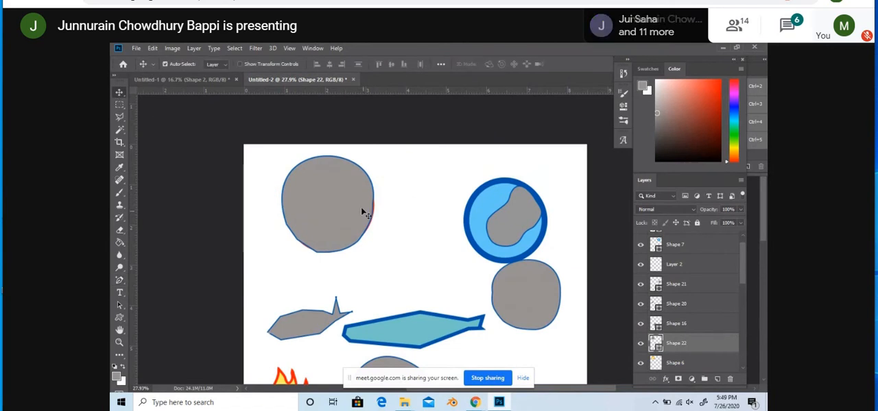
drag(338, 198, 391, 212)
key(ctrl+z)
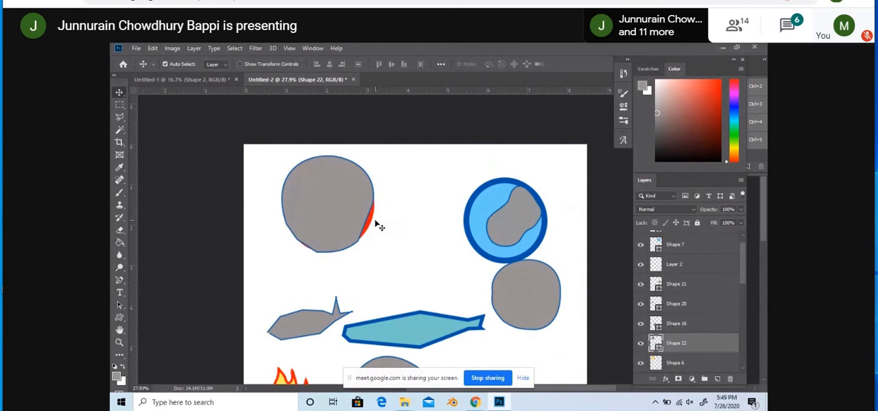
drag(337, 224, 454, 297)
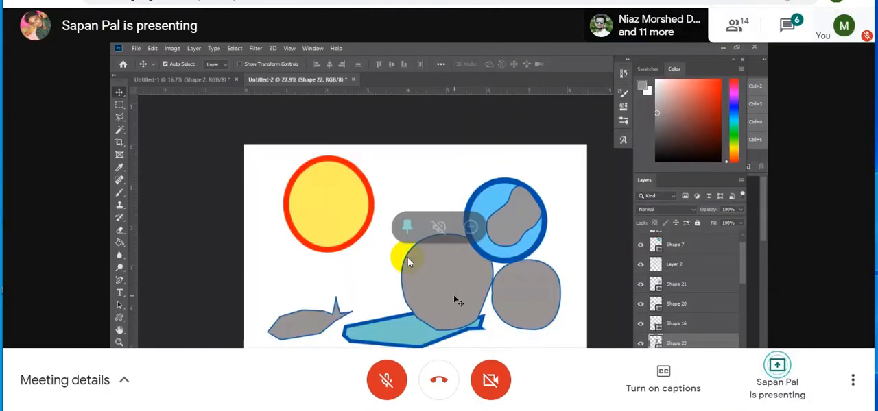
Step: In Google Meet, toggle the pinned view of the participant's shared boat logo mockup and examine the design enlarged
click(405, 227)
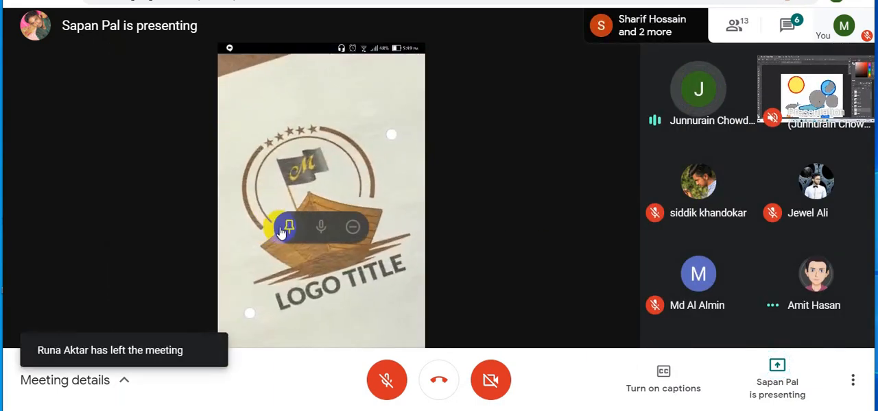
click(288, 227)
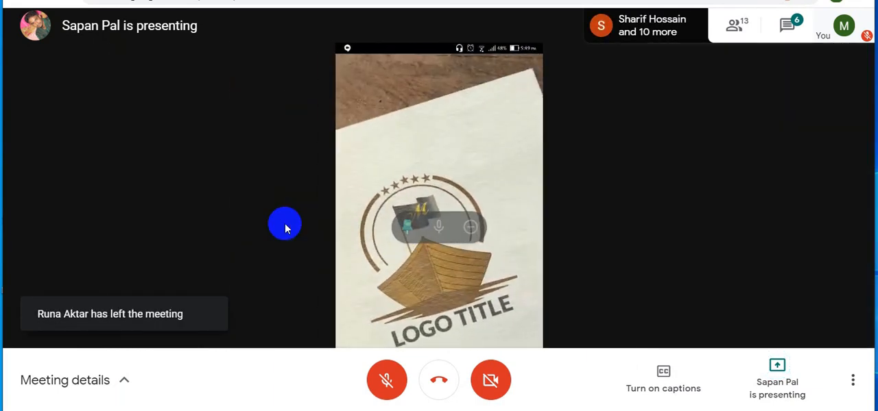
click(407, 230)
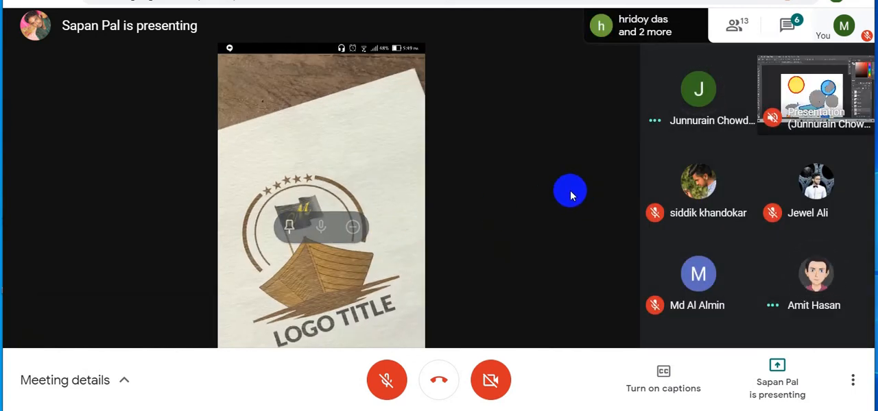
click(291, 229)
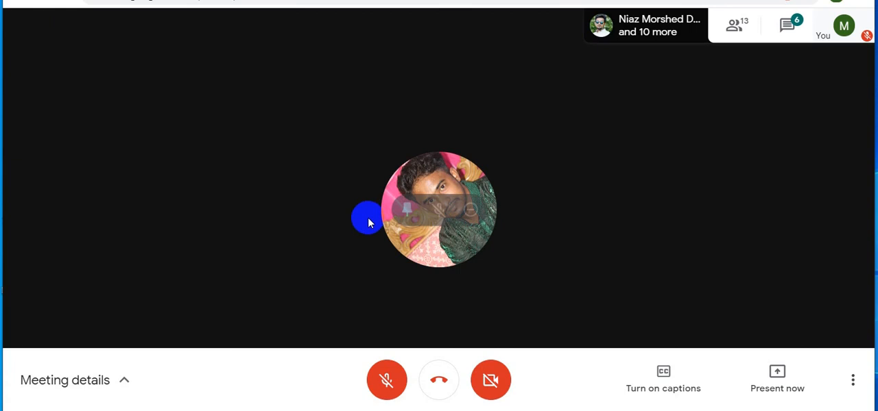
Step: Pin the next participant's shared Photoshop screen, and examine the smoking face, flag and shark drawings at 50% zoom
click(402, 210)
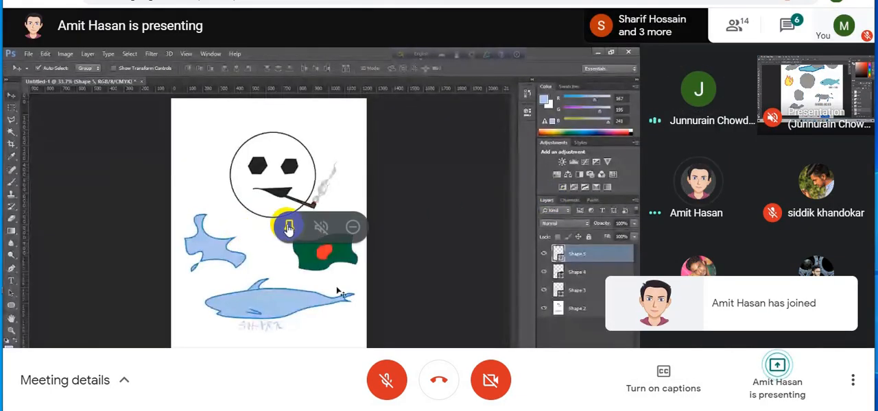
click(289, 226)
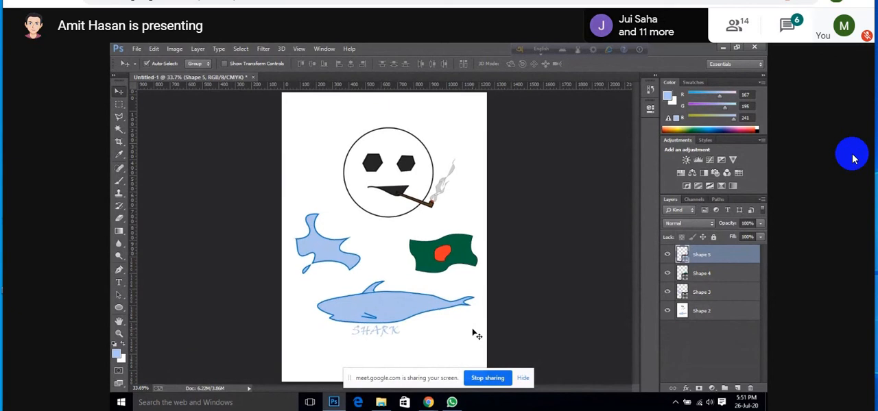
key(ctrl+plus)
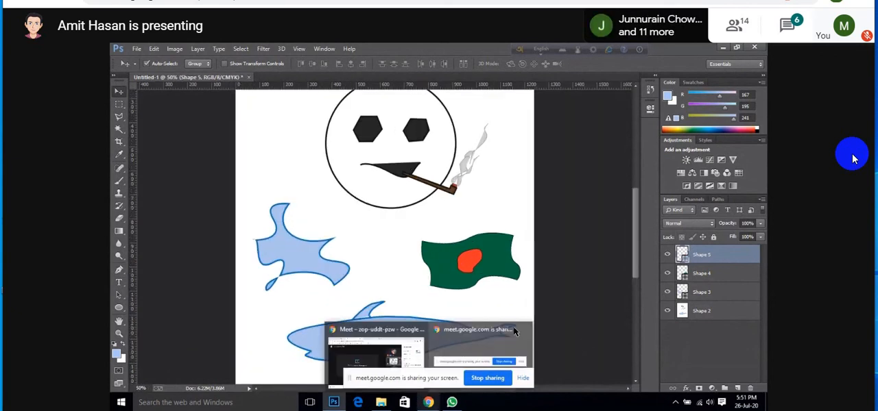
drag(636, 255, 634, 241)
Step: Return to the meeting window, and pin the instructor's shared Photoshop screen to the main view
mouse_move(428, 402)
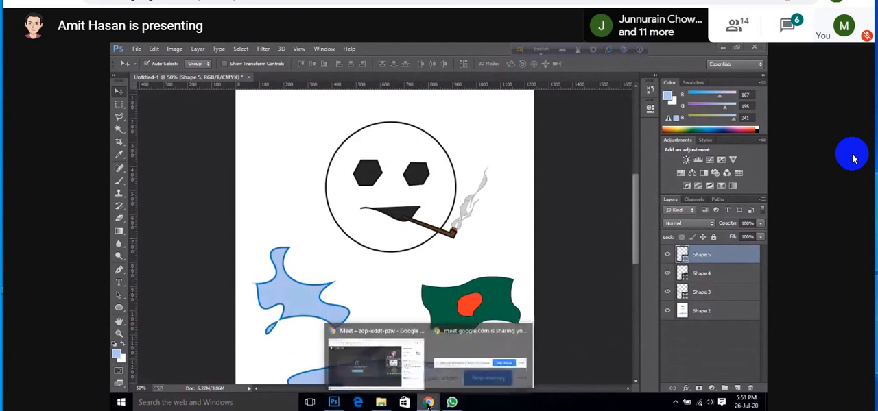
click(366, 332)
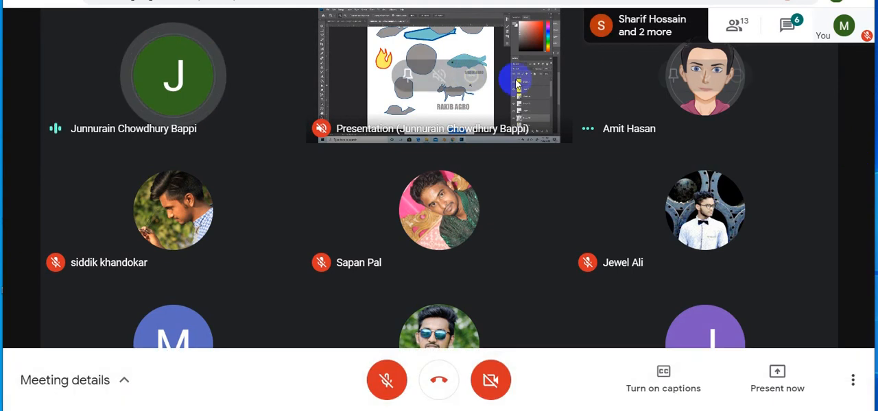
click(407, 77)
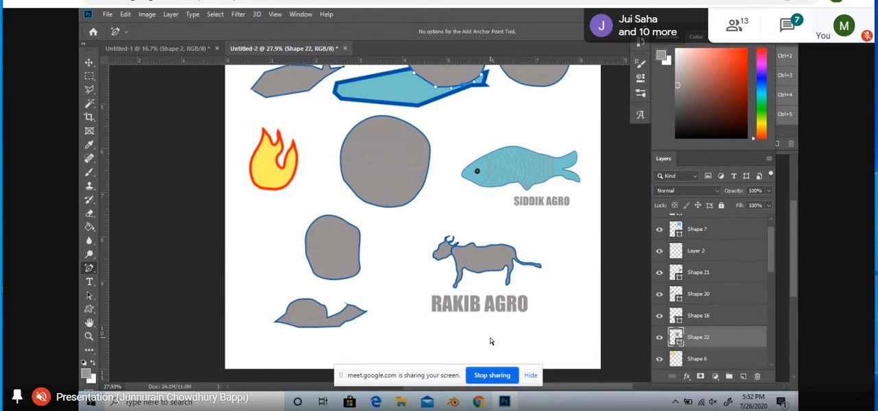
Step: Send the message "yes sir" to everyone in the Google Meet chat
click(792, 24)
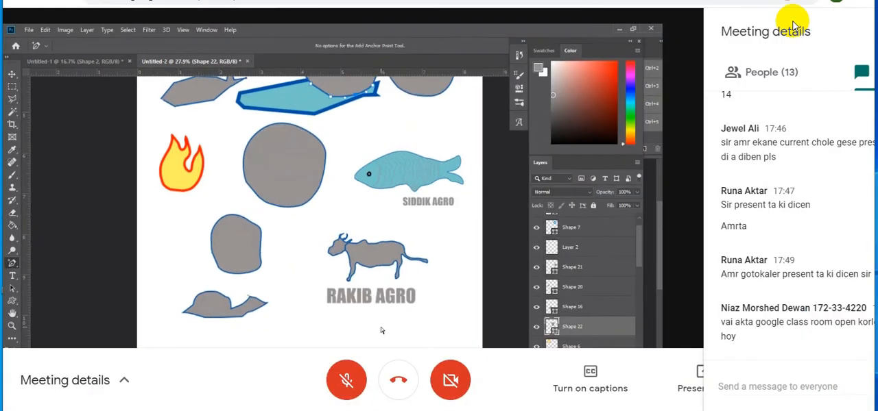
text(yes sir)
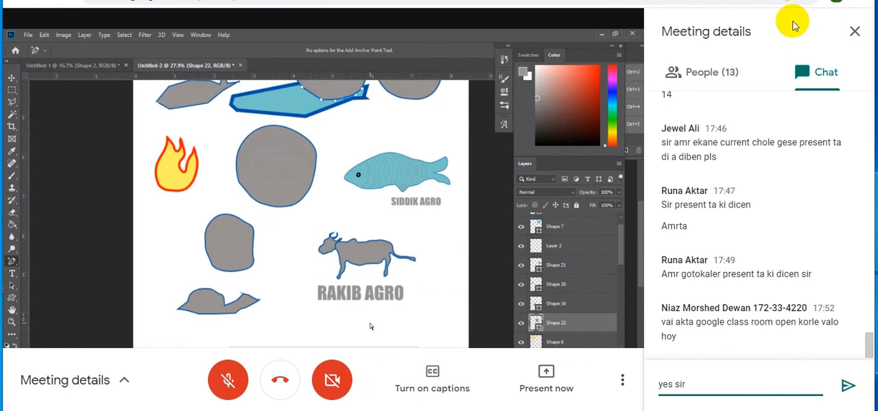
key(Return)
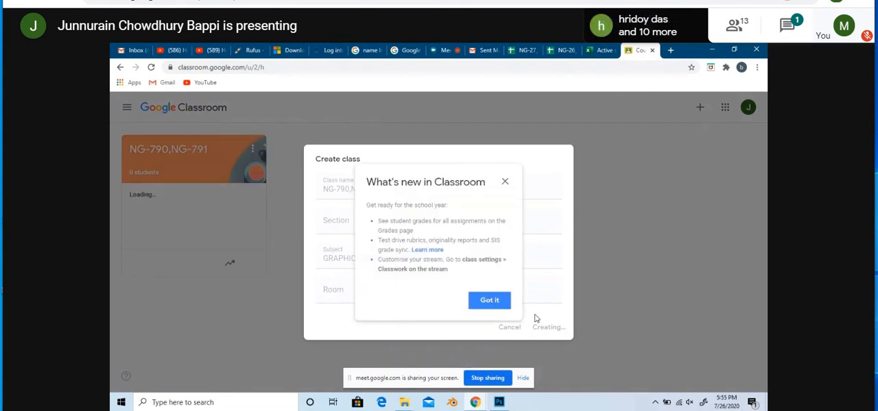
click(505, 182)
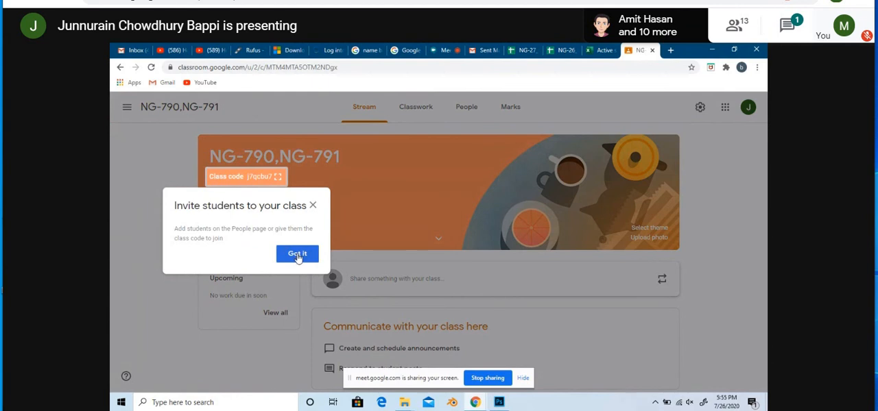
click(297, 255)
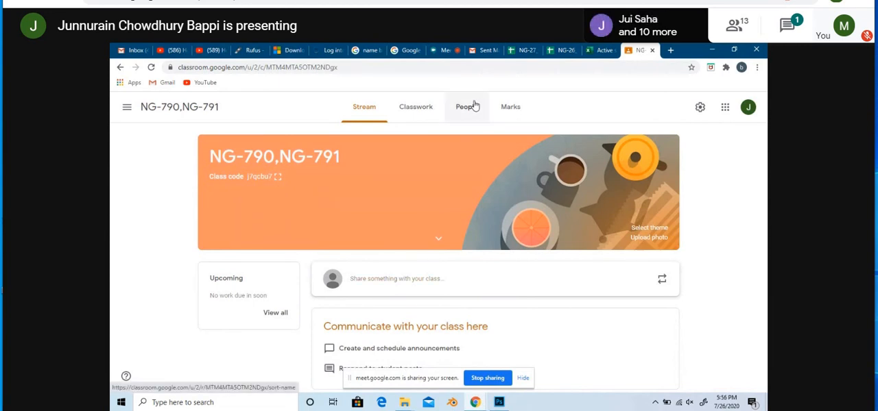
click(278, 179)
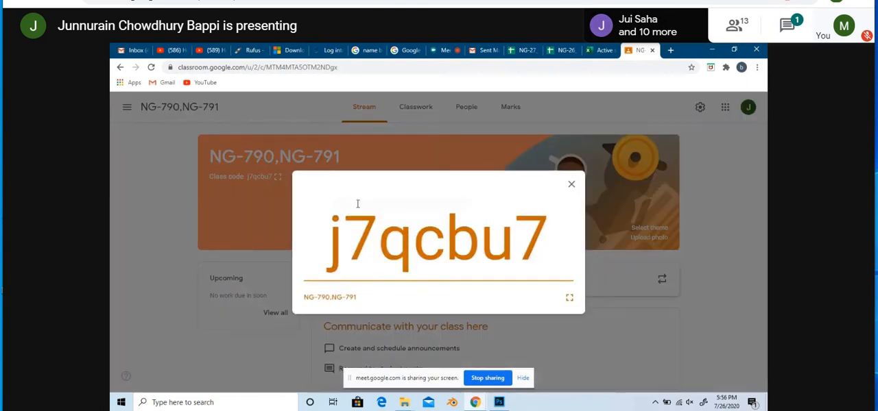
drag(561, 251, 318, 248)
key(ctrl+c)
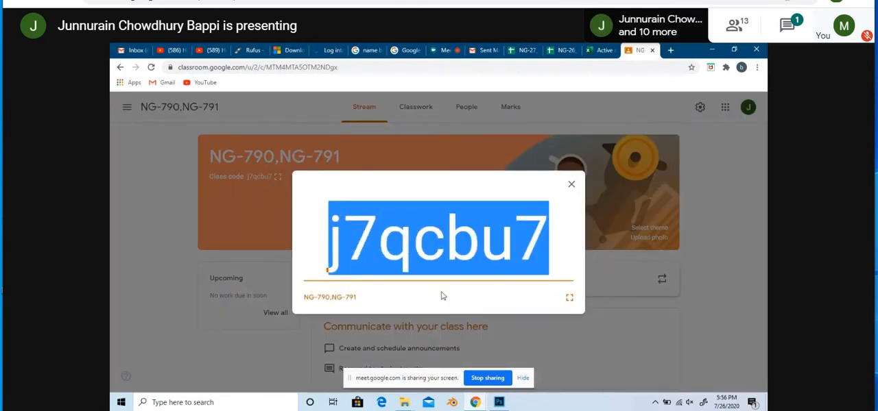
click(571, 186)
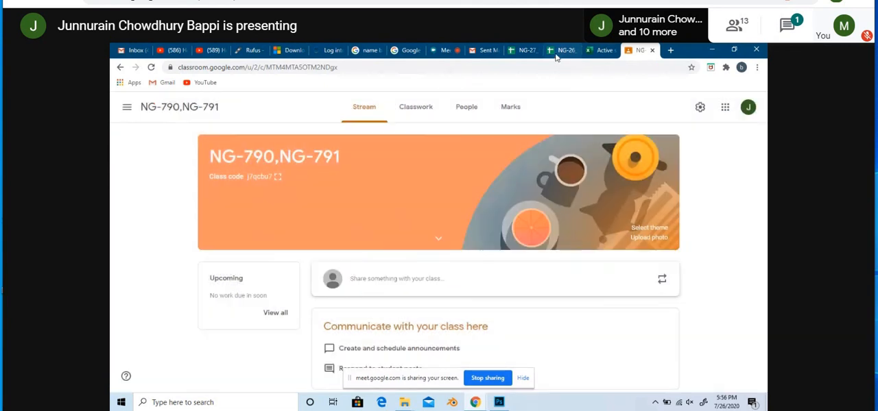
Step: Return to the Google Meet chat, paste the copied class code, and send it to everyone
click(443, 50)
click(735, 135)
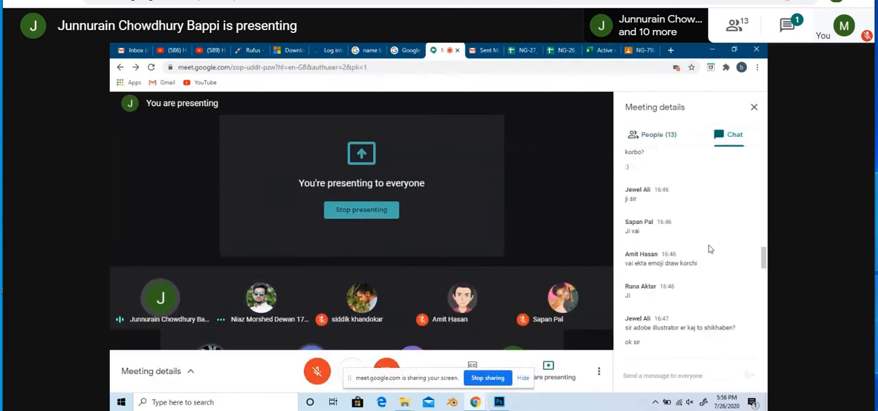
scroll(655, 260, down, 10)
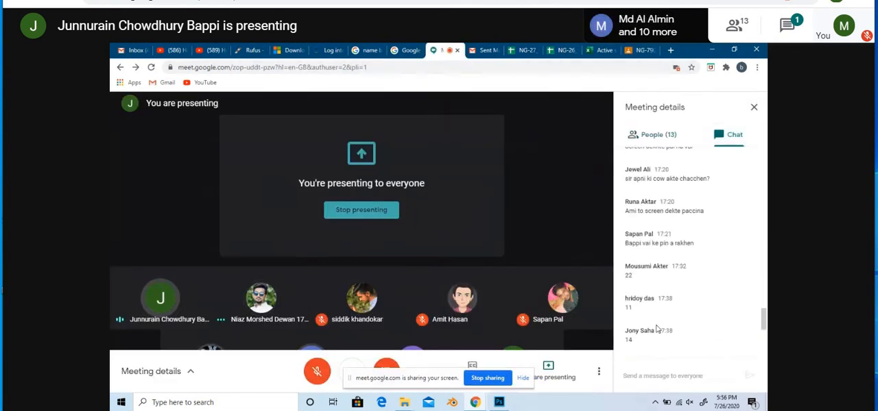
click(657, 378)
key(ctrl+v)
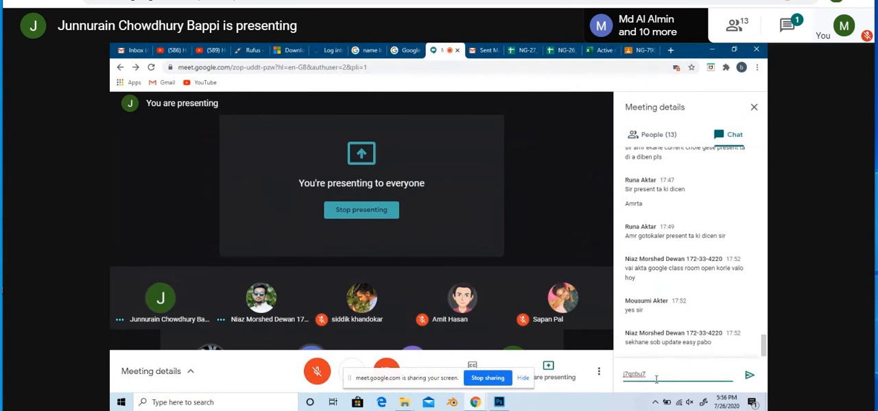
key(Return)
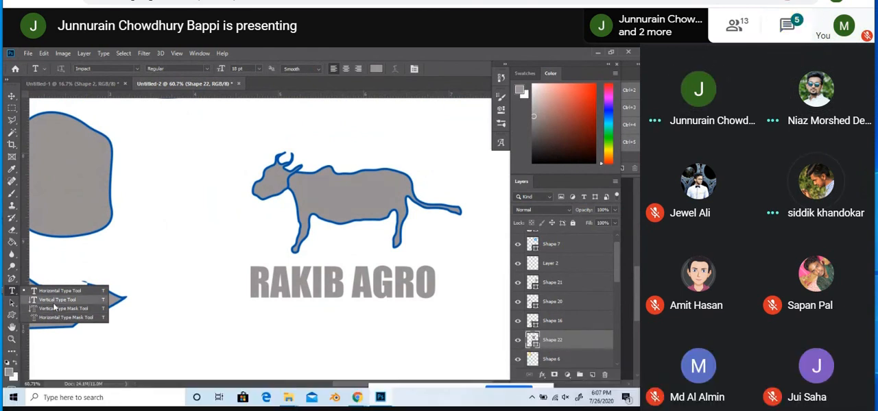
Step: Send the message "wrap text diye" in the meeting chat, and close the meeting details
click(788, 26)
text(d)
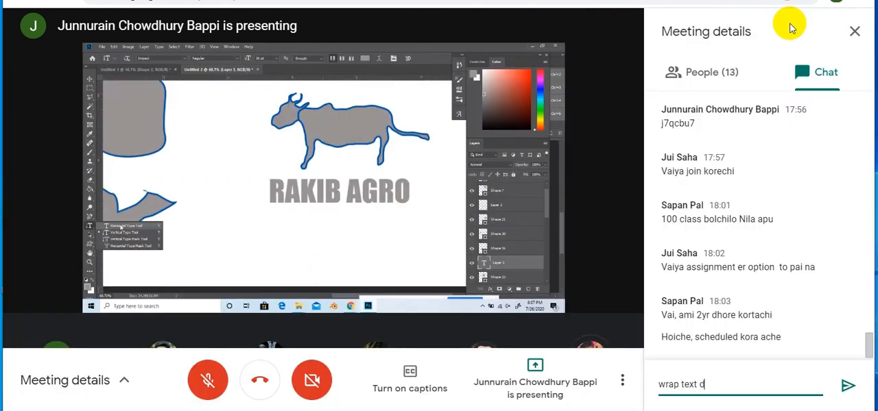
text(it)
key(BackSpace)
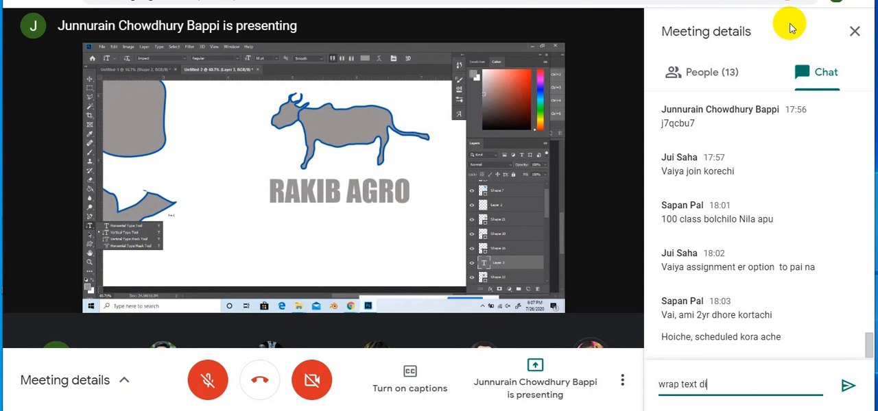
text(ye)
key(Return)
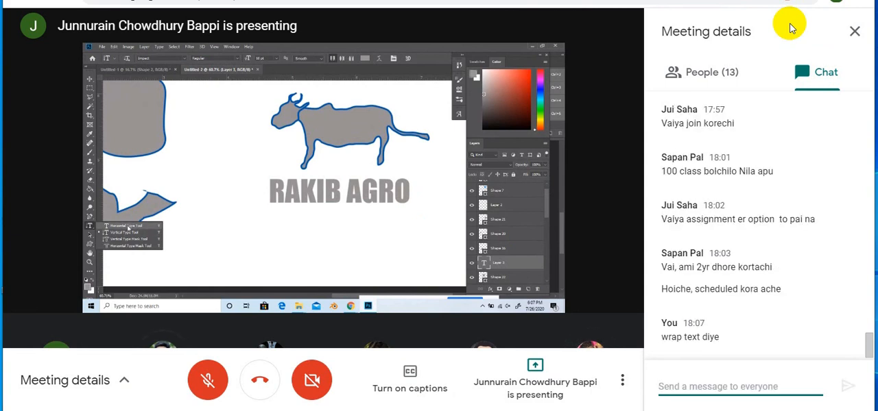
click(855, 31)
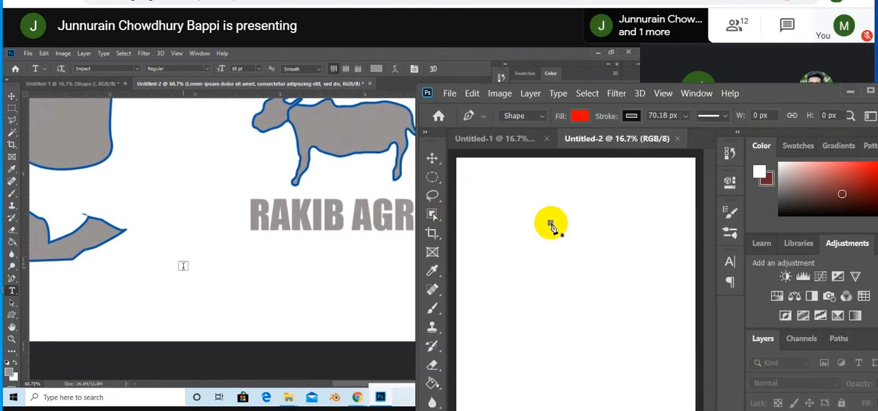
click(551, 224)
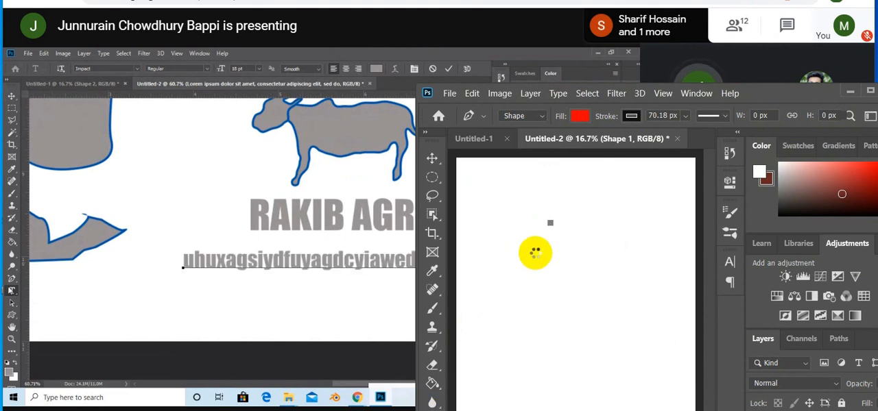
key(t)
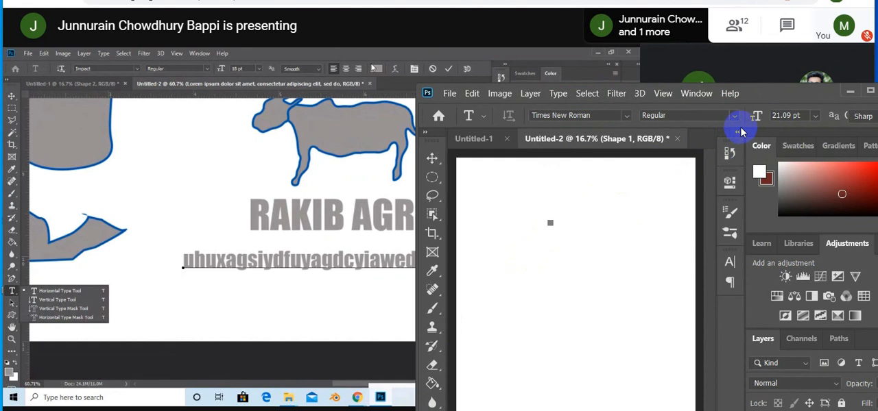
click(849, 92)
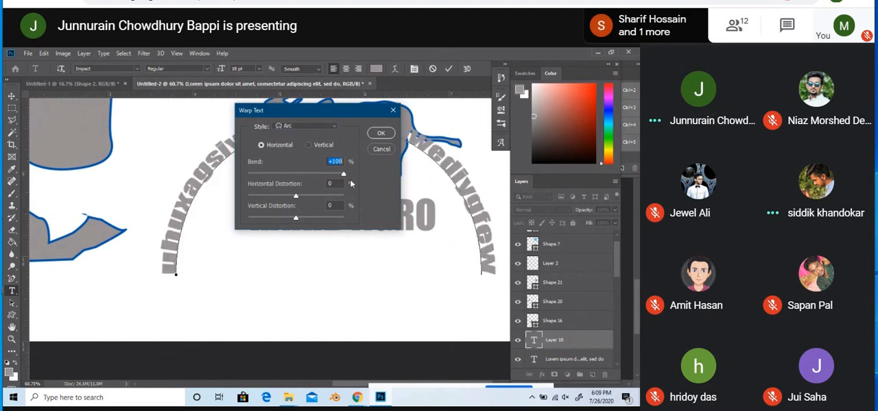
Step: Apply the horizontal Arc warp with +100% bend to the text, and position the arched text around the cow drawing
click(380, 133)
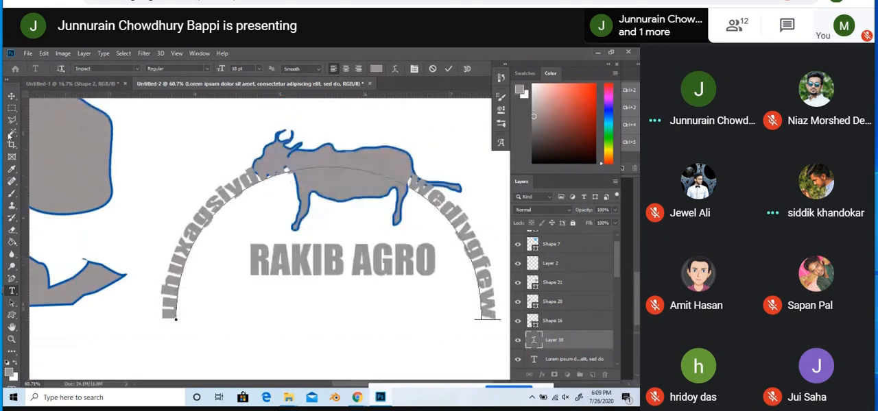
click(11, 96)
drag(224, 195, 262, 155)
Step: Examine the arched cow logo at reduced zoom, and review the available Warp Text styles without changing the text
scroll(252, 139, up, 1)
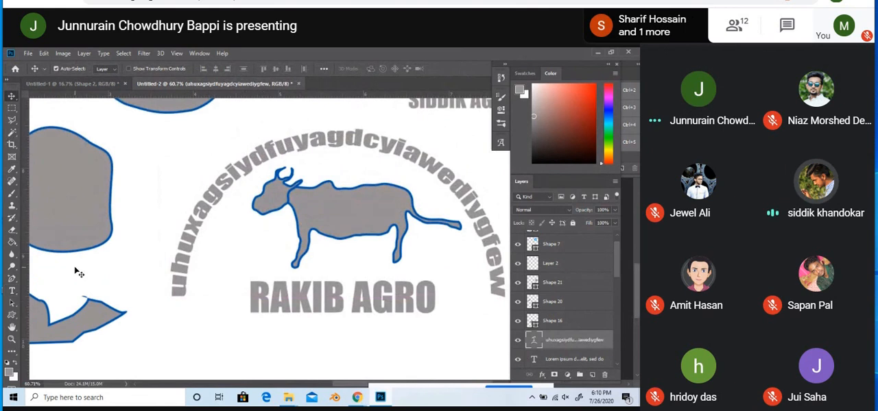
scroll(76, 273, down, 1)
scroll(77, 273, down, 2)
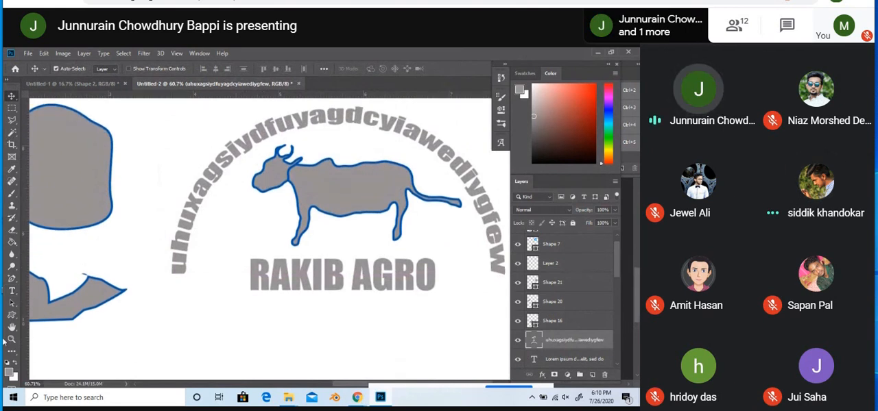
click(12, 328)
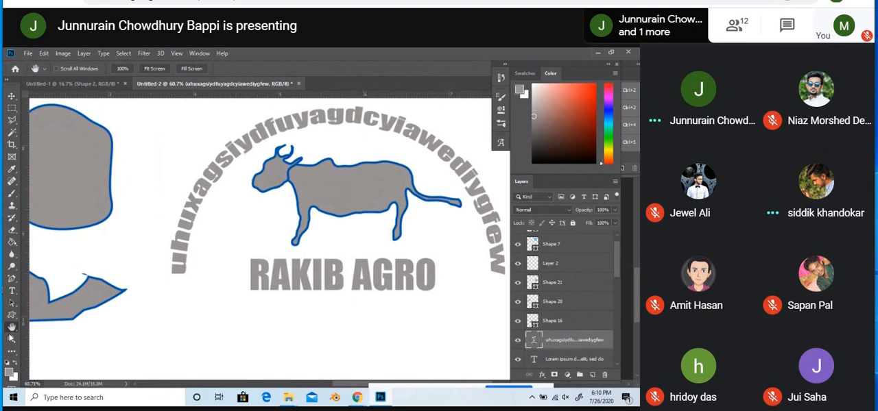
click(11, 339)
scroll(114, 339, down, 3)
scroll(139, 366, down, 5)
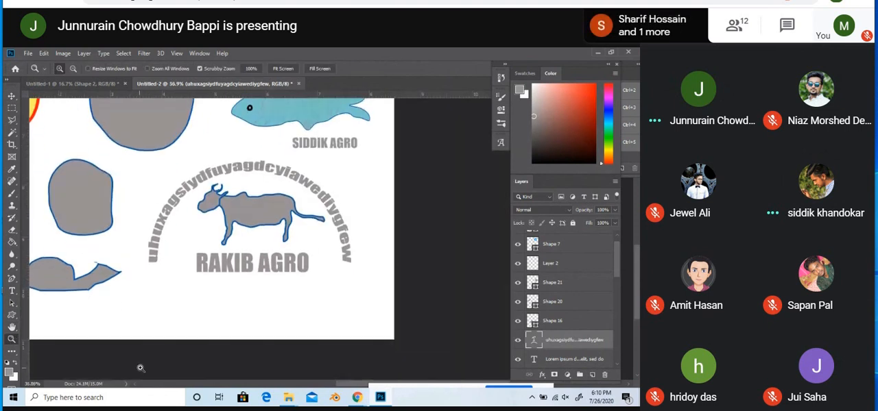
scroll(158, 367, up, 4)
drag(172, 373, 211, 360)
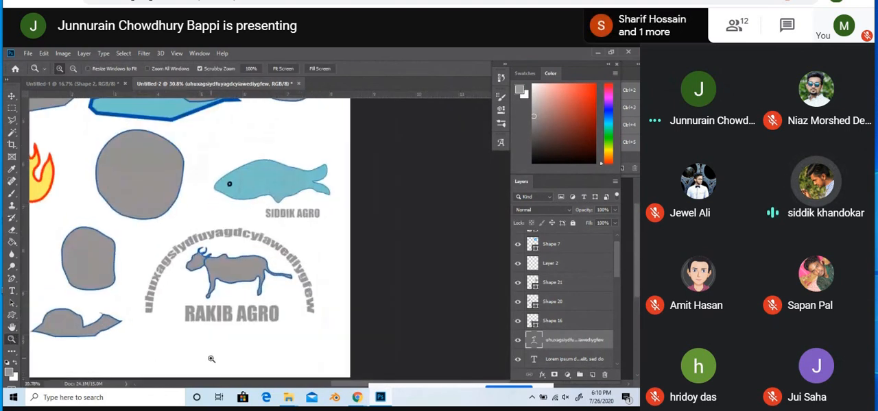
scroll(212, 360, down, 2)
click(12, 291)
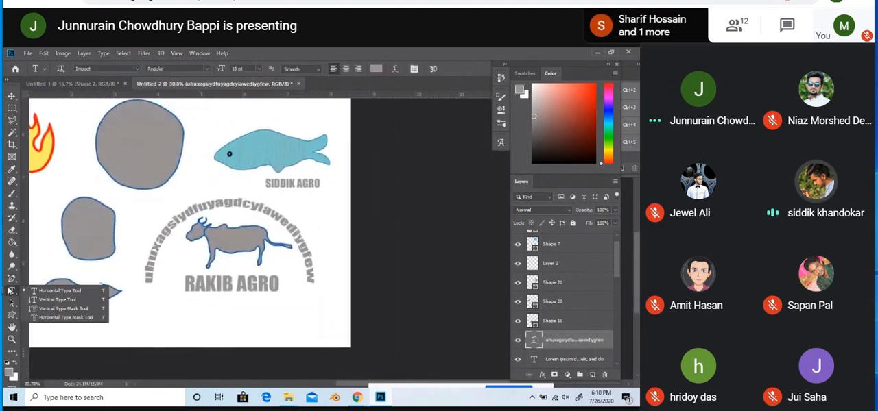
click(395, 70)
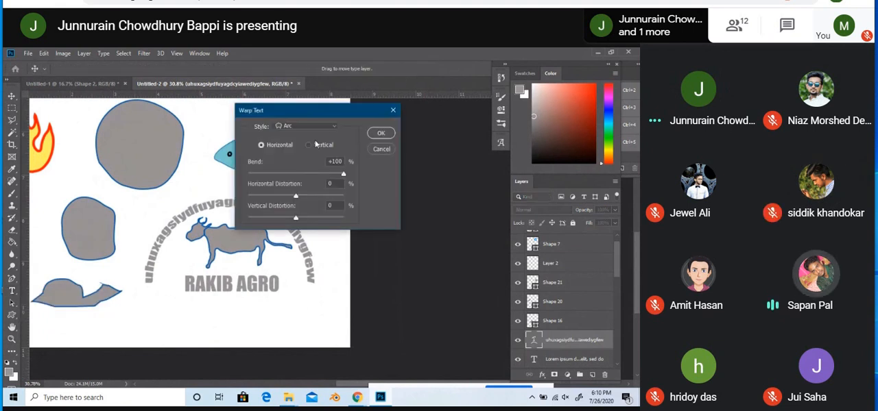
click(330, 130)
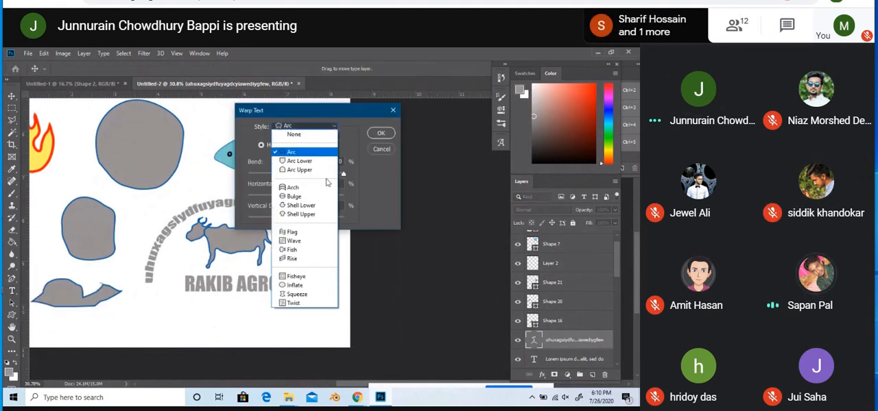
click(376, 149)
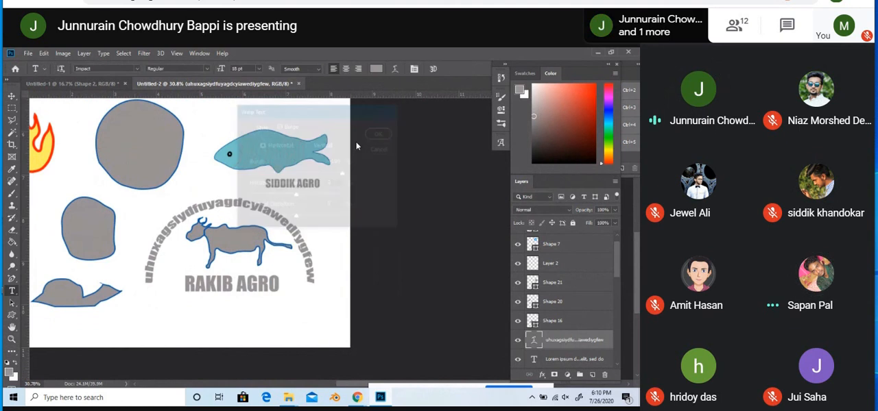
Step: Draw a grey circle of about 547 × 550 px over the fish with the Ellipse tool, and collapse the shape's properties
scroll(281, 225, up, 2)
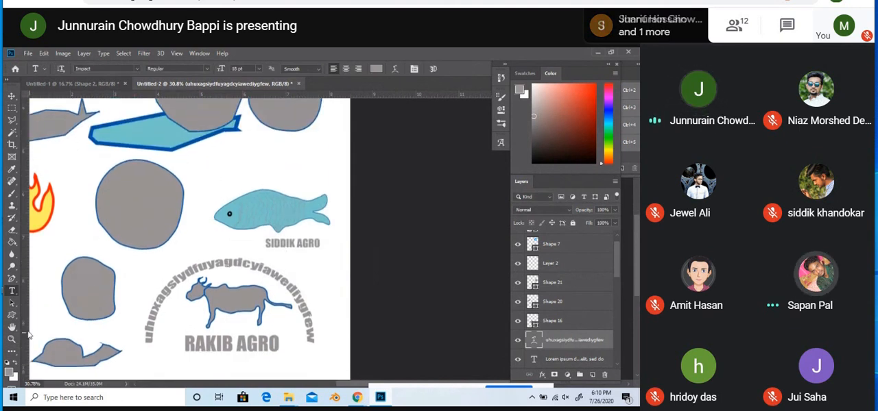
click(11, 316)
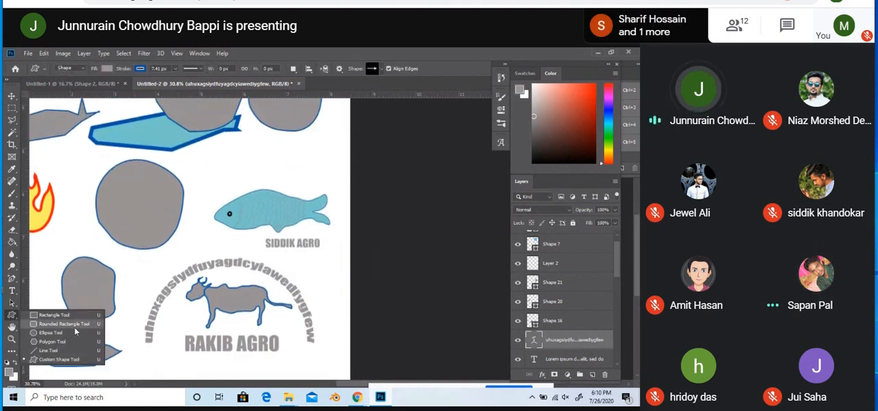
click(75, 334)
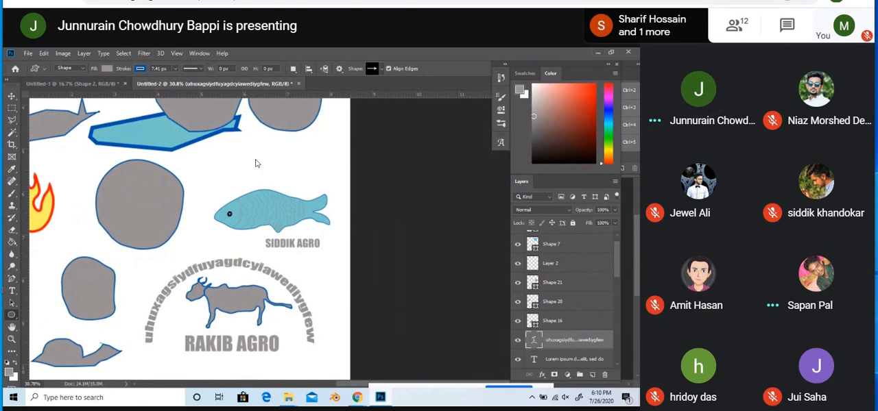
scroll(255, 164, up, 2)
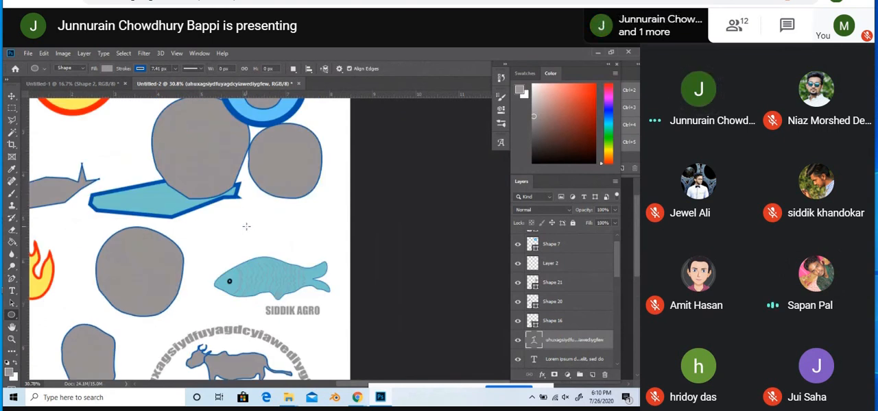
drag(246, 226, 325, 306)
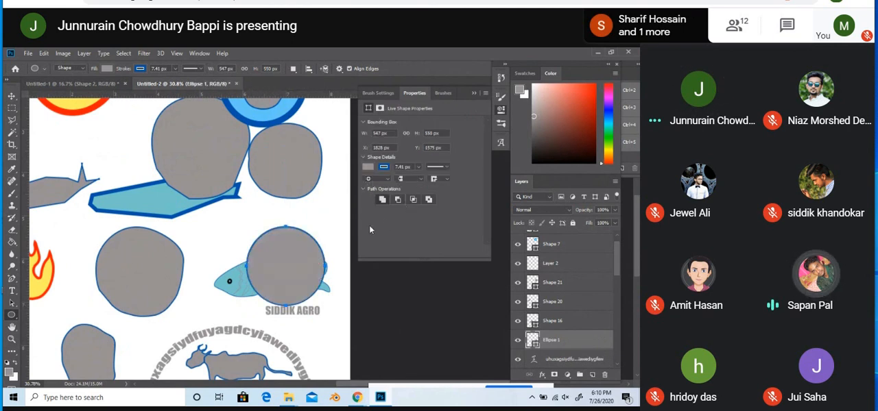
click(501, 111)
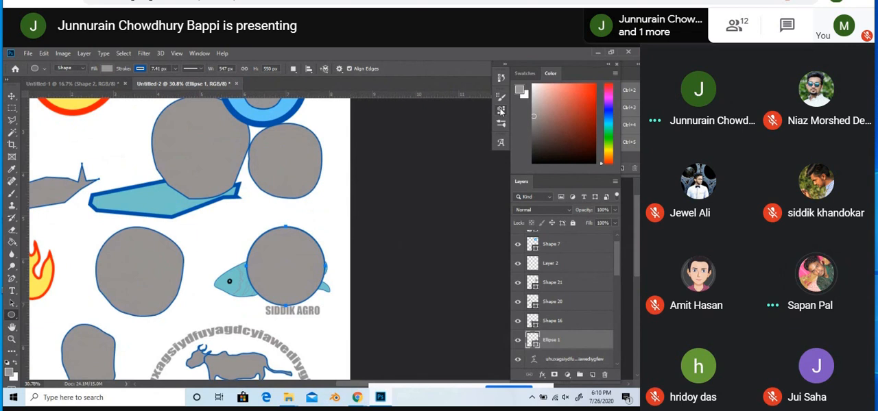
Step: Start a horizontal text line along the outline of the grey circle covering the fish
click(12, 294)
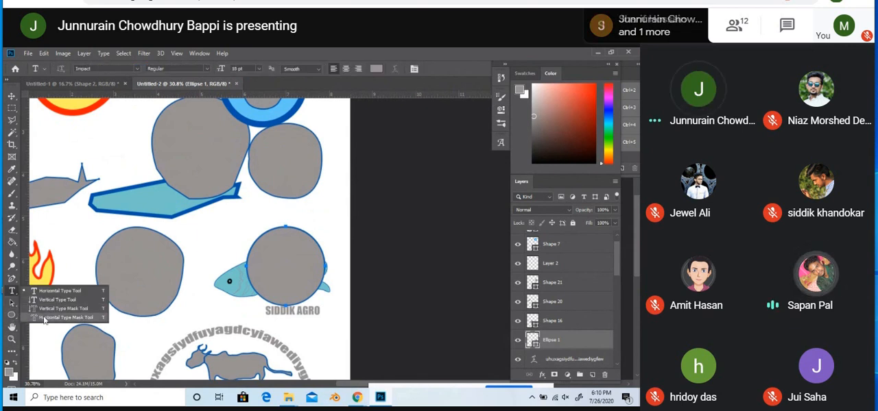
click(12, 293)
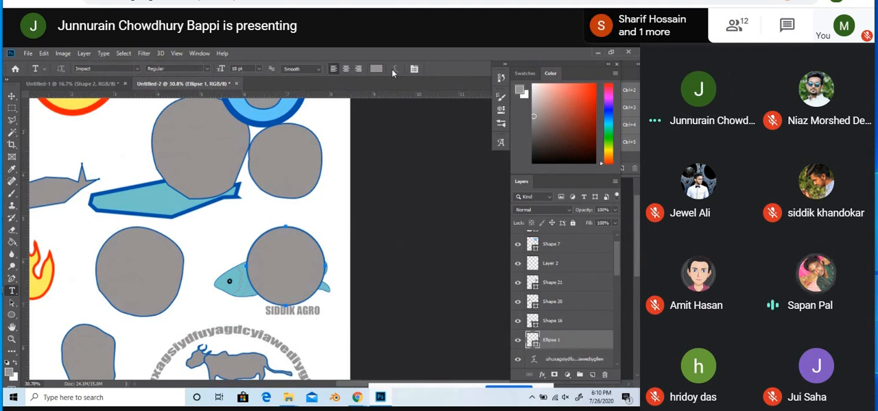
click(303, 228)
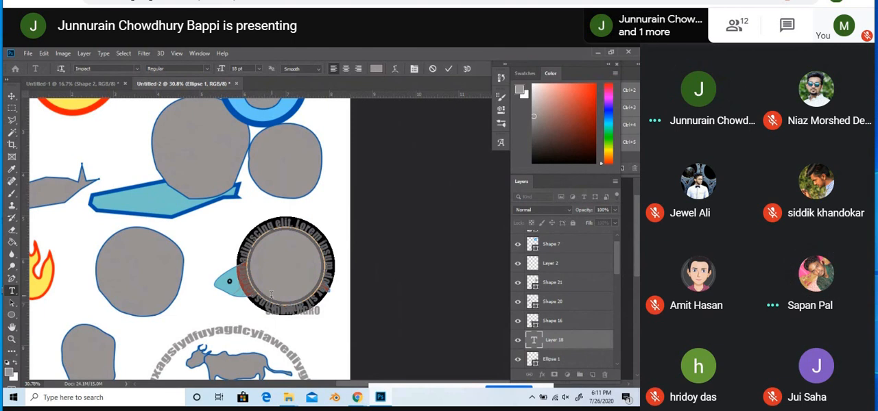
Step: Delete the Lorem ipsum placeholder text running around the circle over the fish
drag(259, 297, 354, 268)
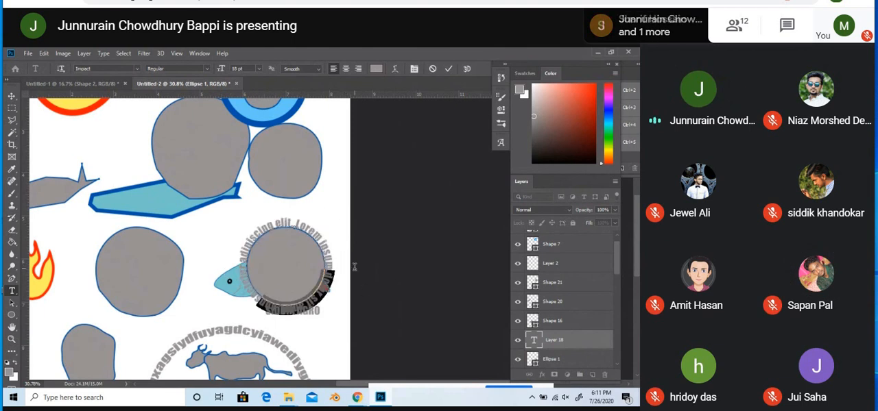
key(BackSpace)
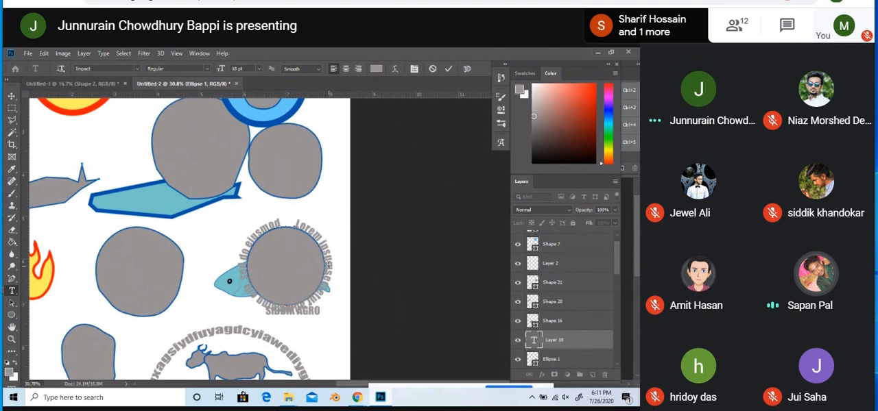
drag(285, 218, 225, 272)
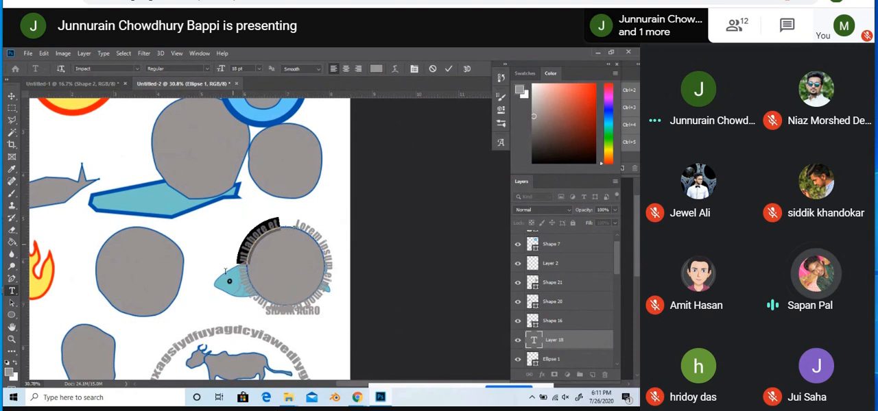
drag(247, 299, 251, 305)
key(BackSpace)
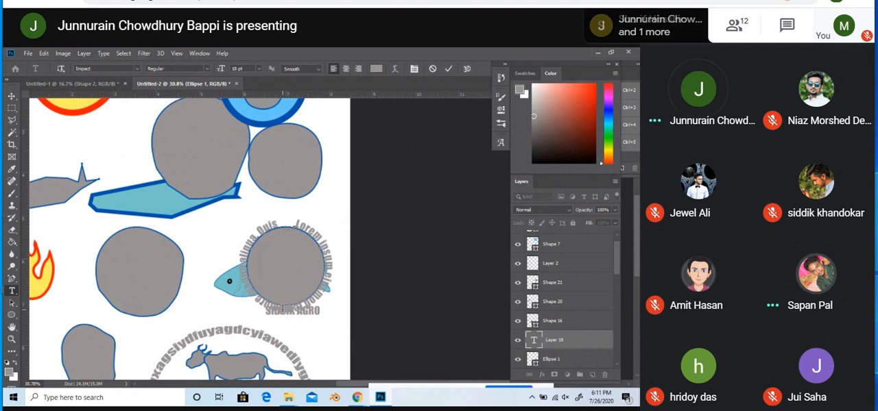
drag(279, 224, 328, 272)
key(BackSpace)
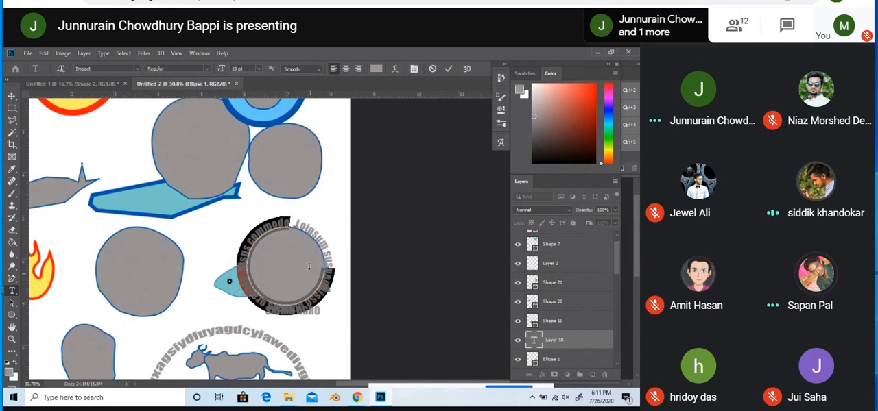
click(329, 270)
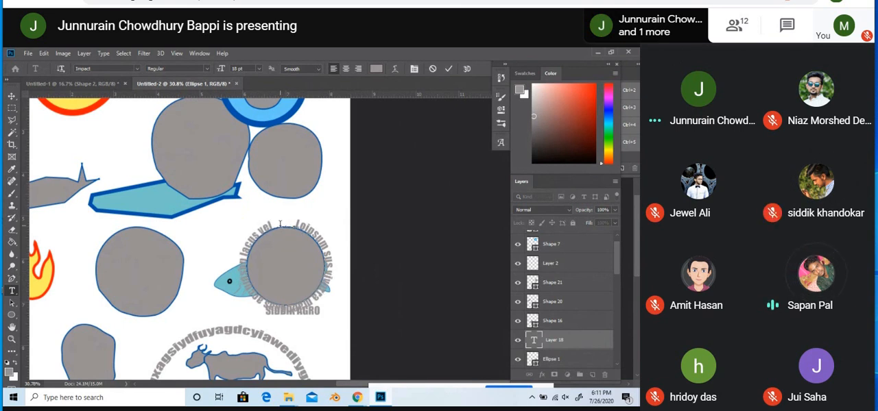
drag(274, 229, 328, 264)
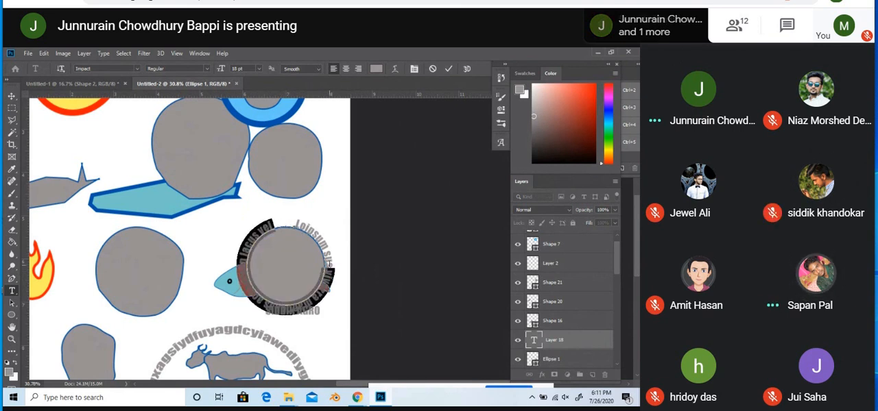
key(BackSpace)
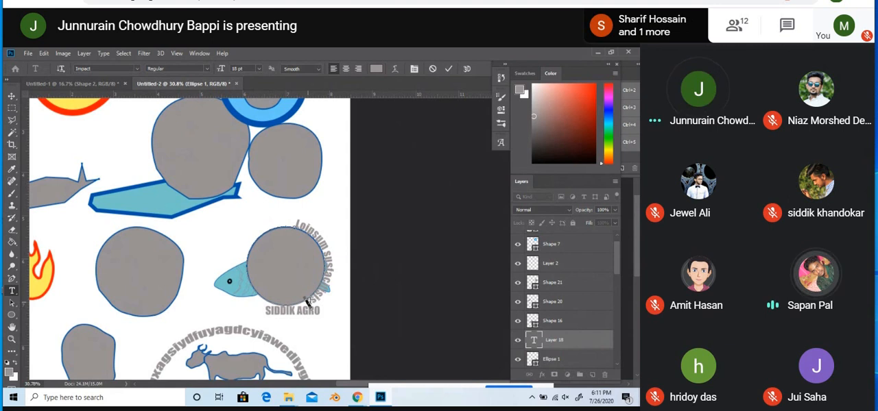
drag(307, 302, 271, 190)
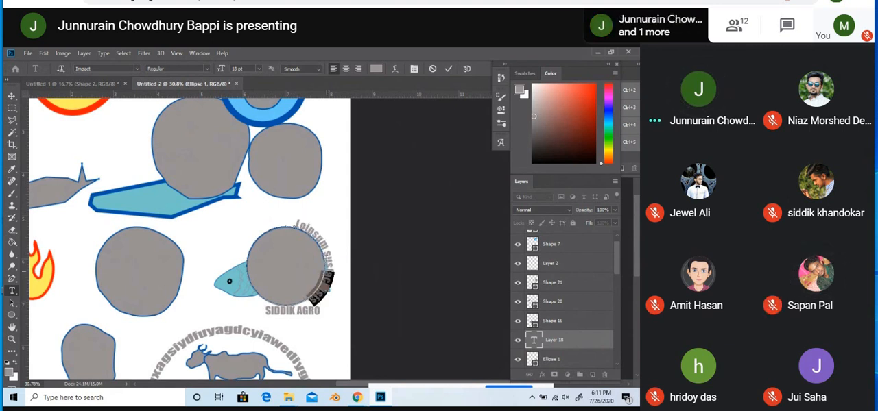
drag(327, 259, 297, 218)
key(BackSpace)
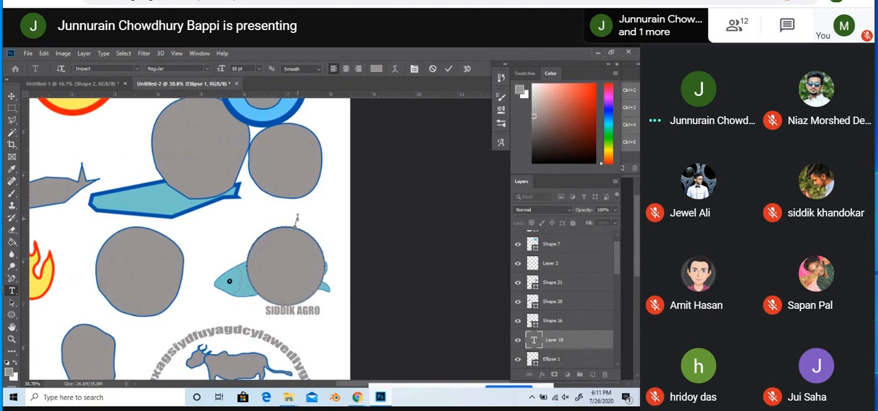
Step: Examine the whole page of logo drawings at reduced zoom, and inspect the flame and neighbouring shapes up close
scroll(298, 218, down, 3)
scroll(298, 218, up, 1)
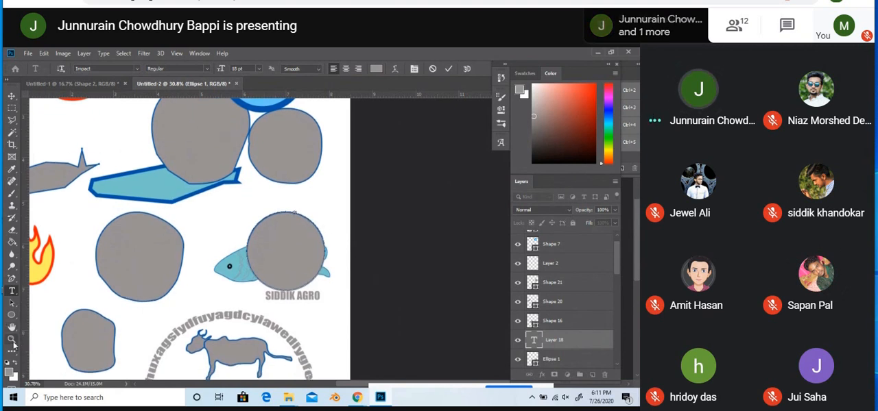
click(12, 339)
alt+click(117, 308)
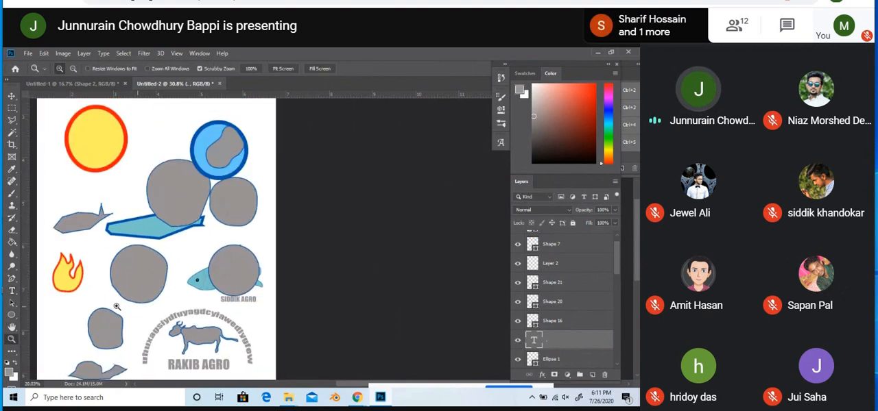
alt+click(118, 308)
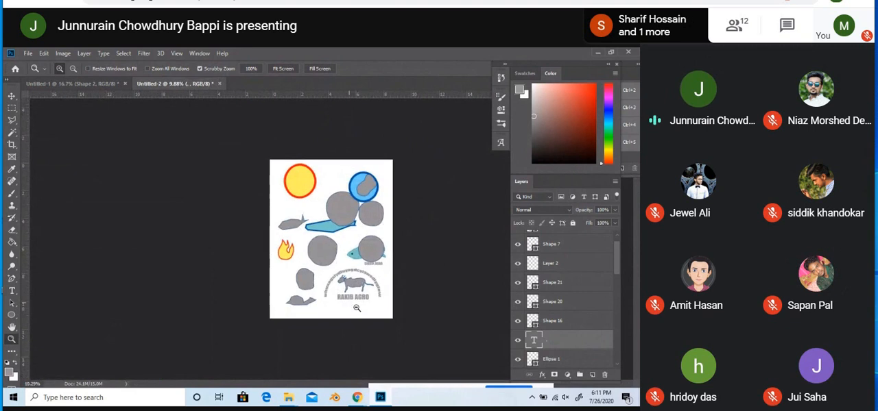
click(357, 307)
click(337, 315)
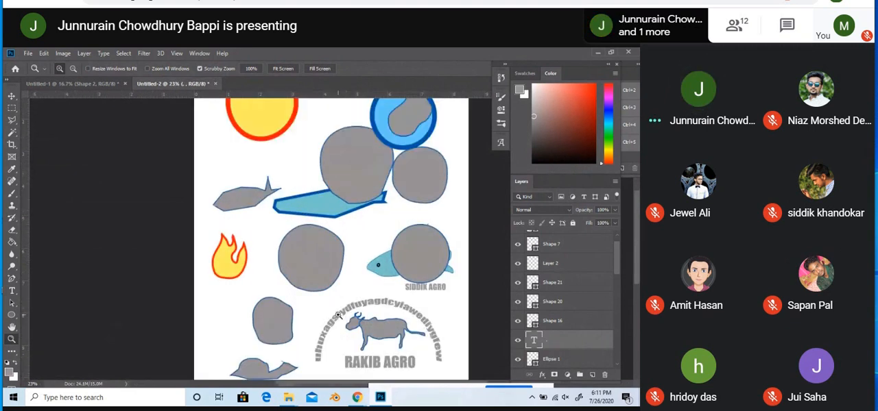
scroll(338, 315, up, 1)
scroll(242, 294, up, 4)
scroll(241, 270, down, 1)
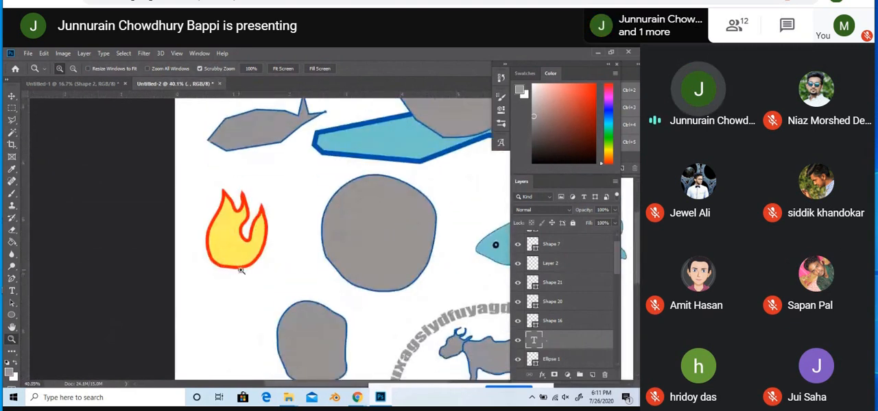